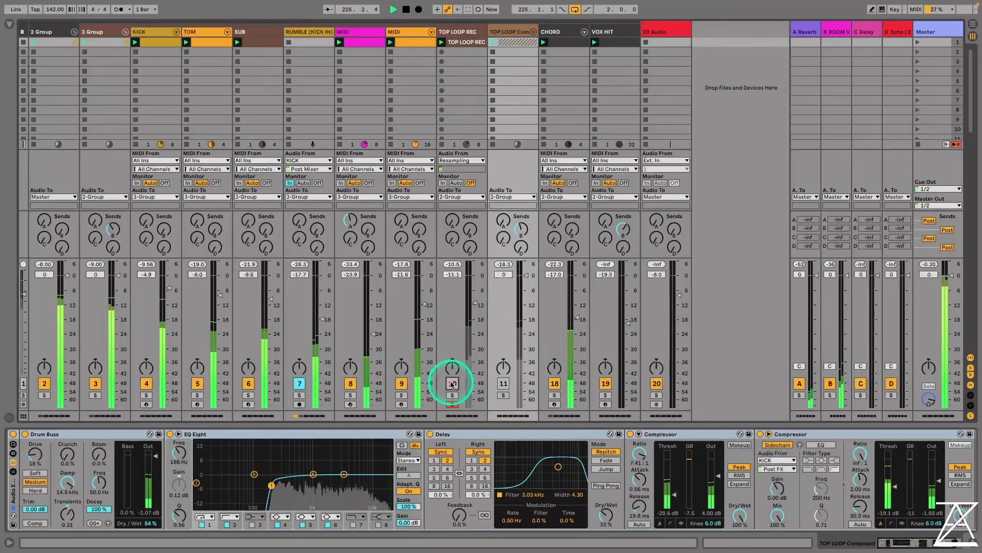
# Set the TOP LOOP REC track's audio source to No Input and activate the track
pyautogui.click(463, 161)
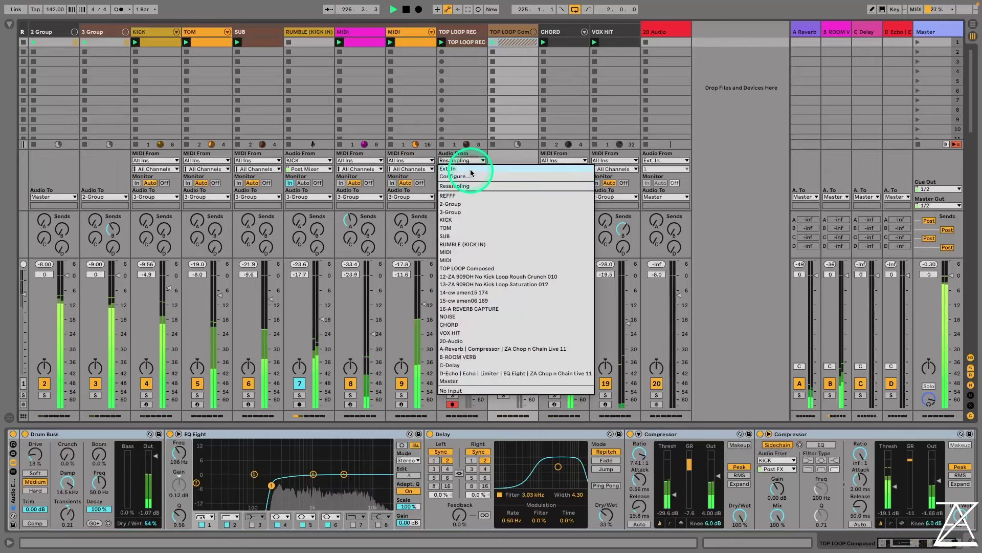
pyautogui.click(458, 391)
pyautogui.click(457, 384)
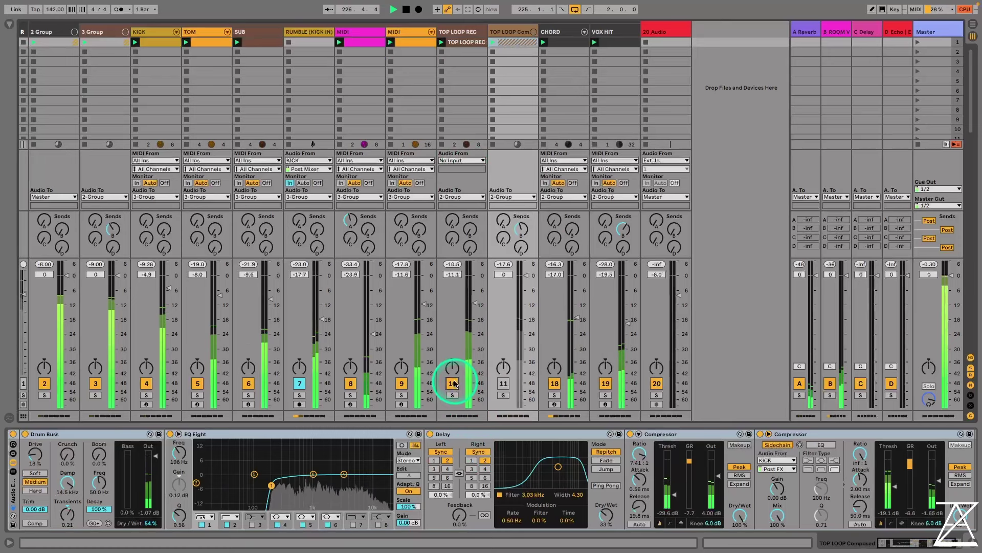
# Mute the CHORD, VOX HIT and TOP LOOP REC tracks
pyautogui.click(554, 383)
pyautogui.click(605, 383)
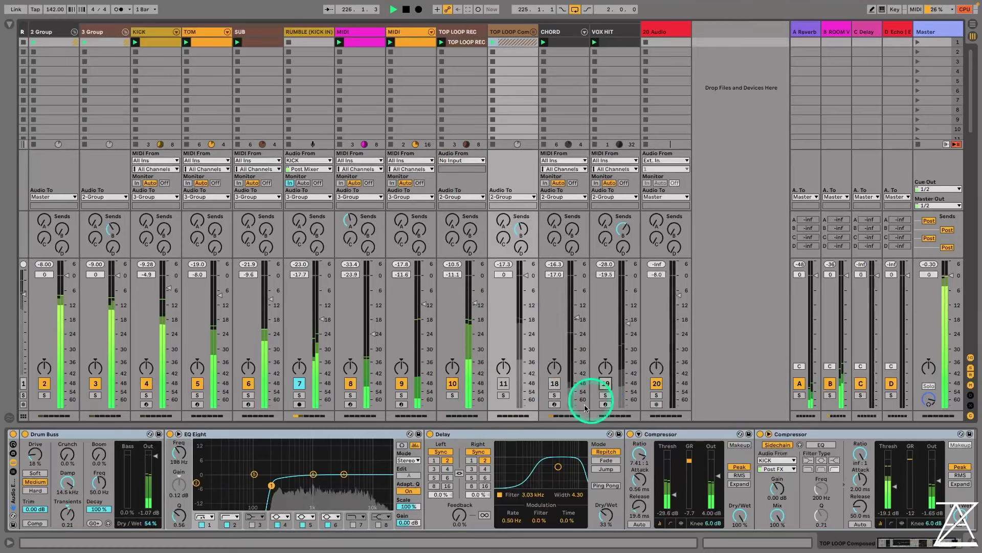
pyautogui.click(453, 384)
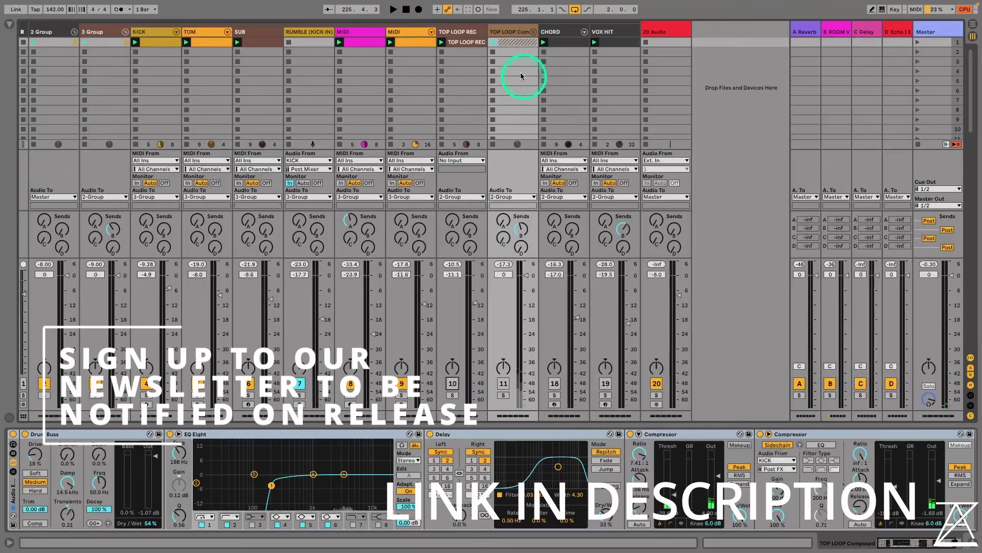
pyautogui.click(460, 30)
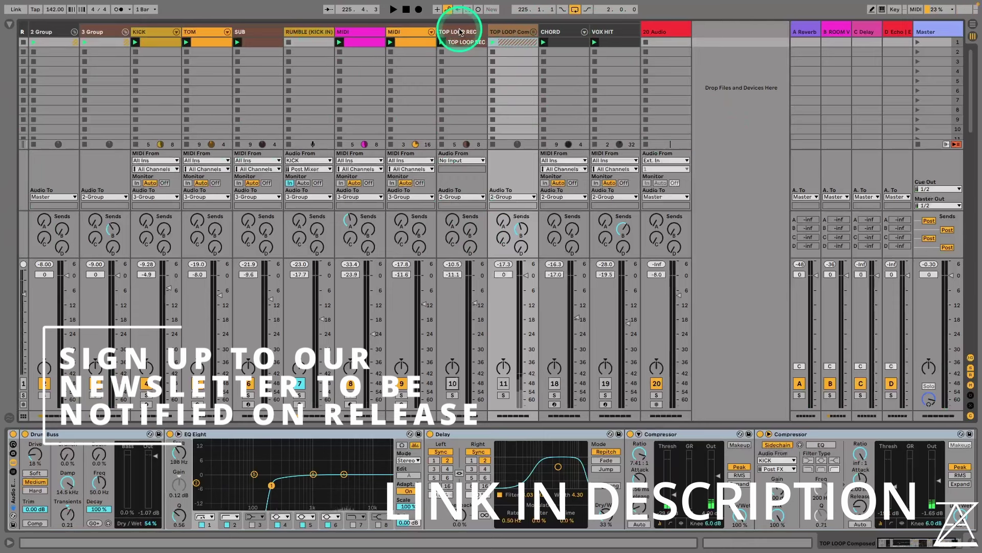
pyautogui.click(466, 36)
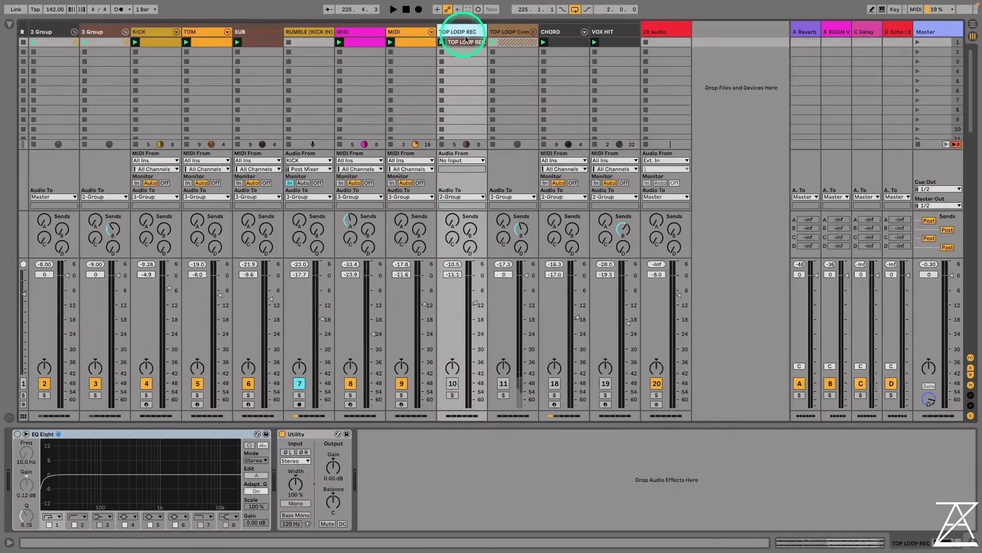
pyautogui.hotkey('ctrl', 'shift', 't')
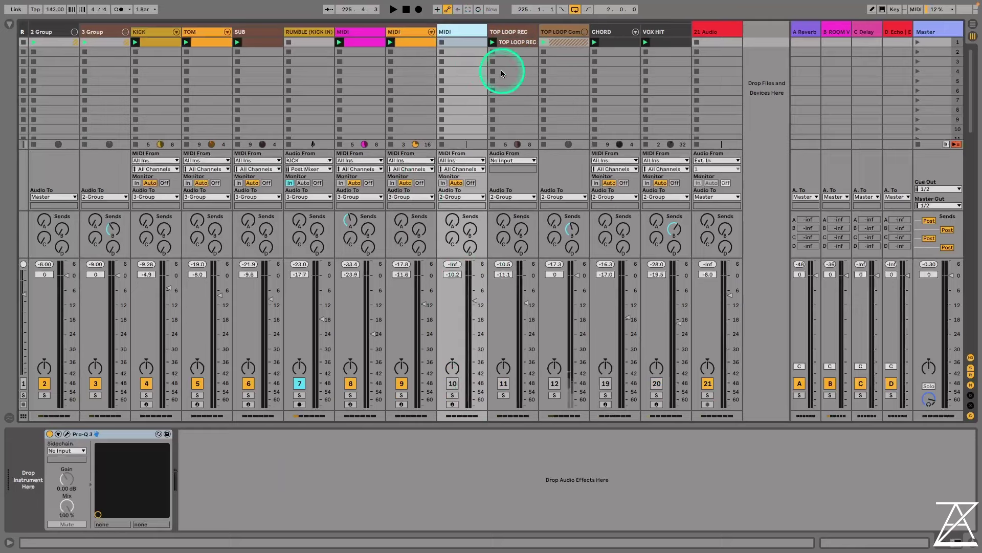
pyautogui.hotkey('ctrl', 'z')
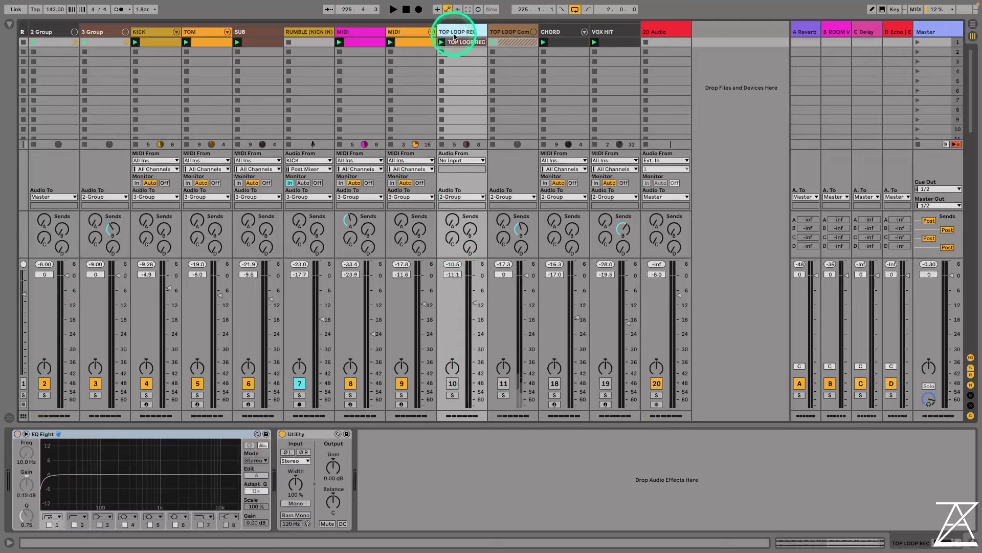
# Insert three new audio tracks and move them directly before the TOP LOOP REC track
pyautogui.hotkey('ctrl', 't')
pyautogui.hotkey('ctrl', 't')
pyautogui.hotkey('ctrl', 't')
pyautogui.keyDown('shift'); pyautogui.click(505, 32); pyautogui.keyUp('shift')
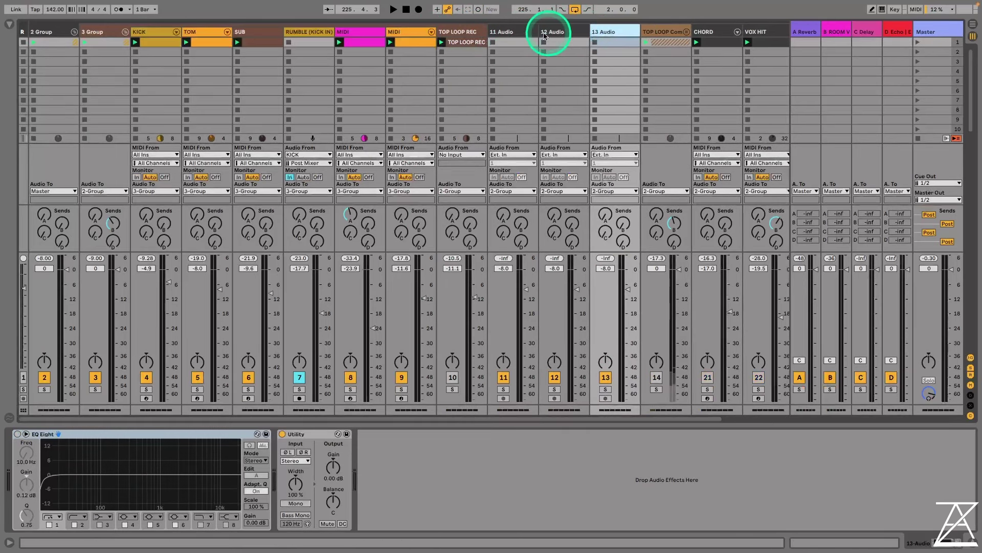
pyautogui.moveTo(548, 32); pyautogui.dragTo(439, 33)
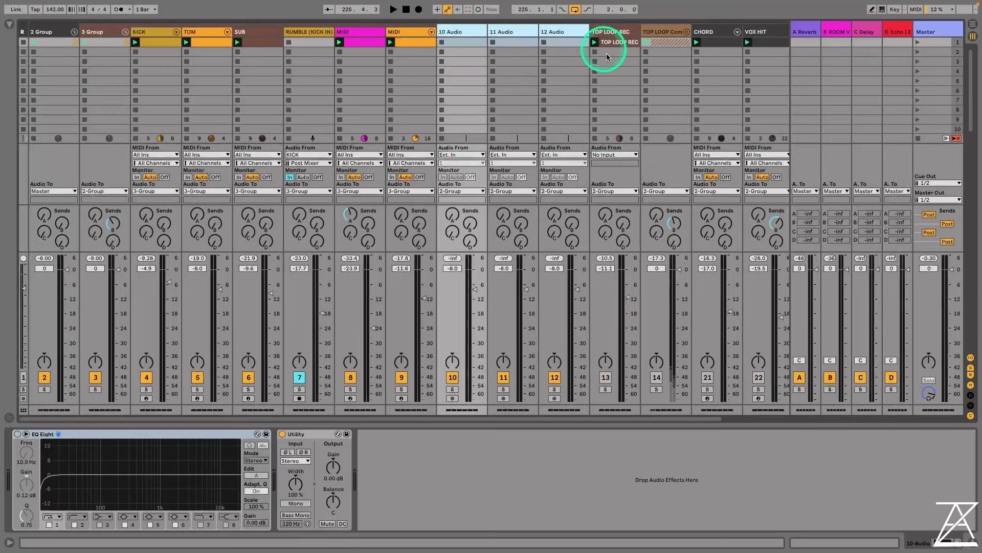
# Group the three new audio tracks, colour the group gold and assign that colour to its grouped tracks
pyautogui.hotkey('ctrl', 'g')
pyautogui.rightClick(455, 37)
pyautogui.click(484, 156)
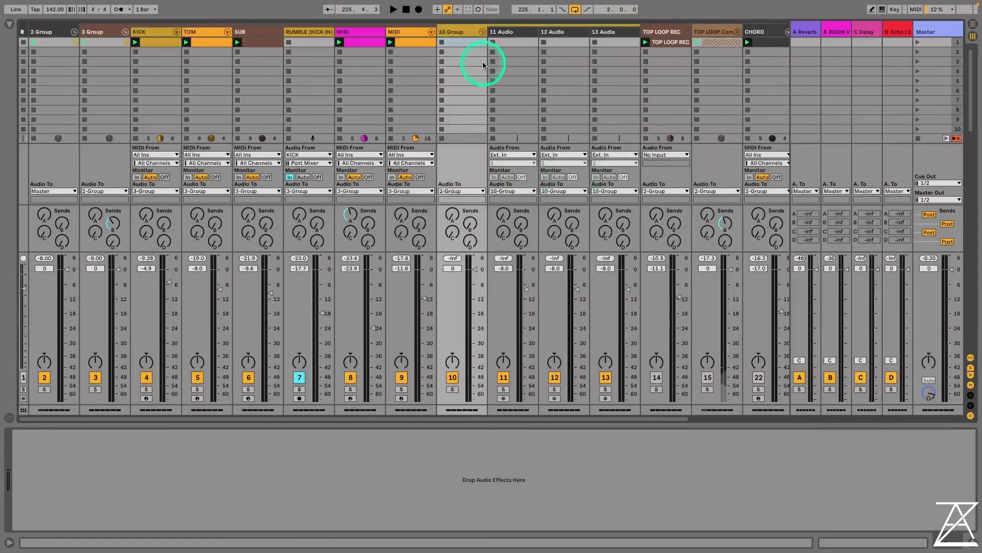
pyautogui.rightClick(446, 33)
pyautogui.click(511, 204)
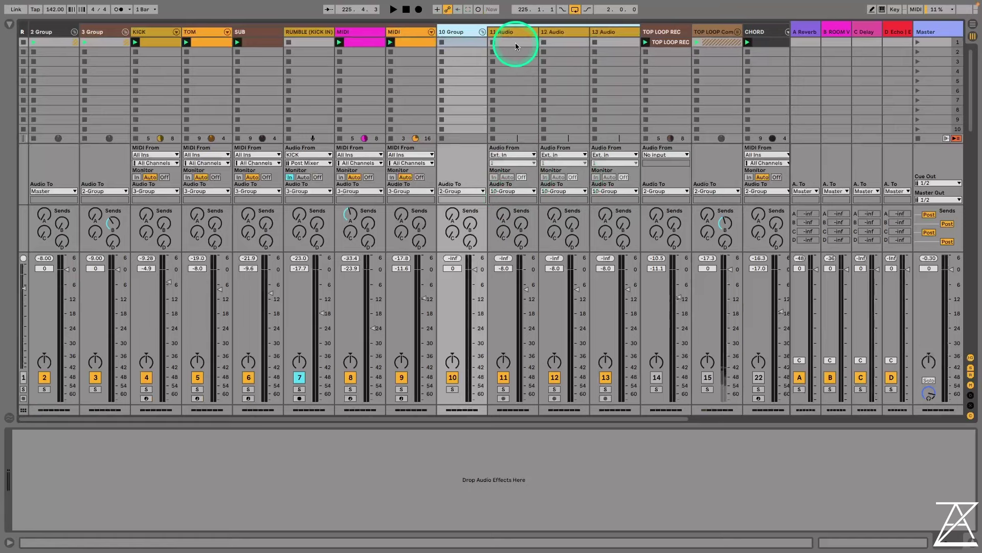
# Show the browser and expand MUSIC PROD to ZA_909_On_Heat, 01 LOOPS, 03 ROUGH CRUNCH, 02 NO KICK LOOPS
pyautogui.click(515, 42)
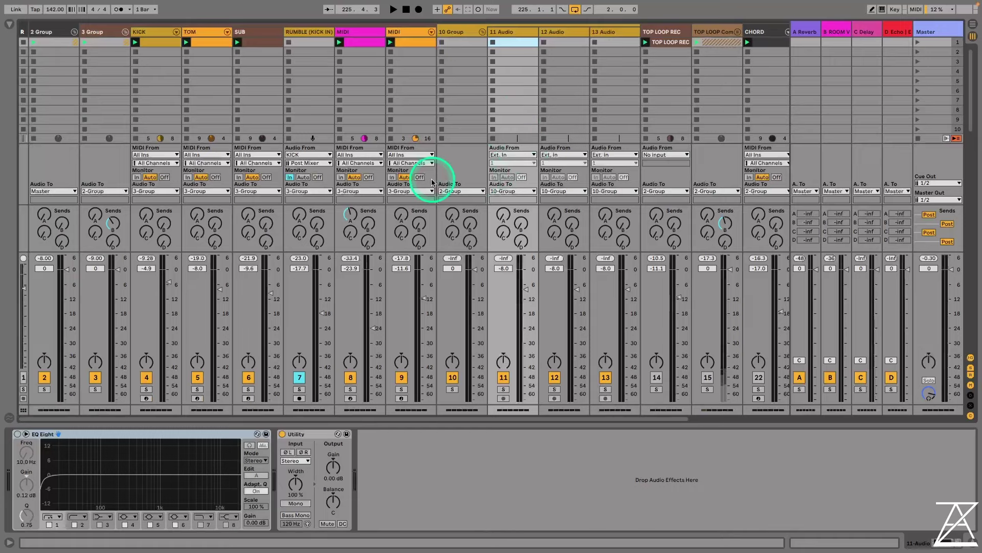
pyautogui.click(9, 24)
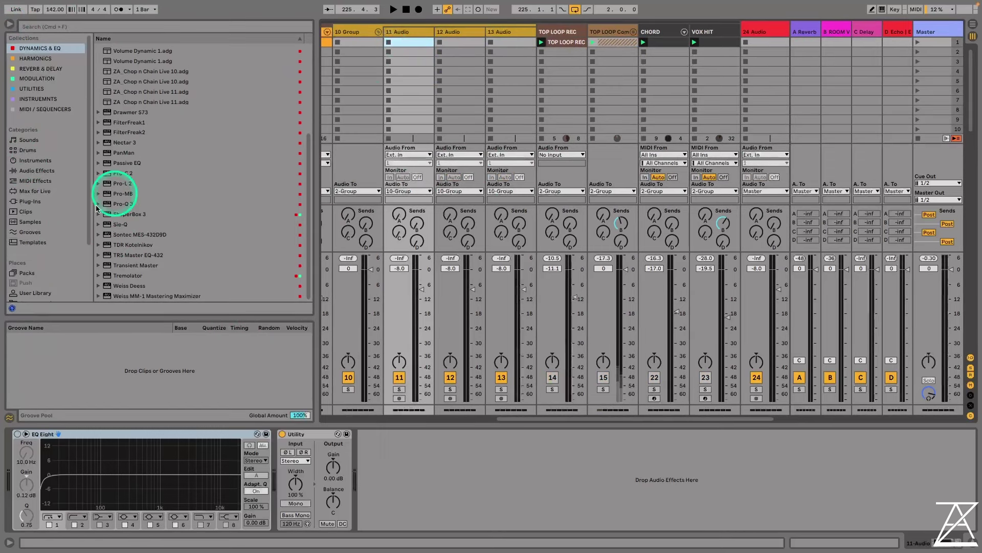
pyautogui.scroll(-5, 43, 221)
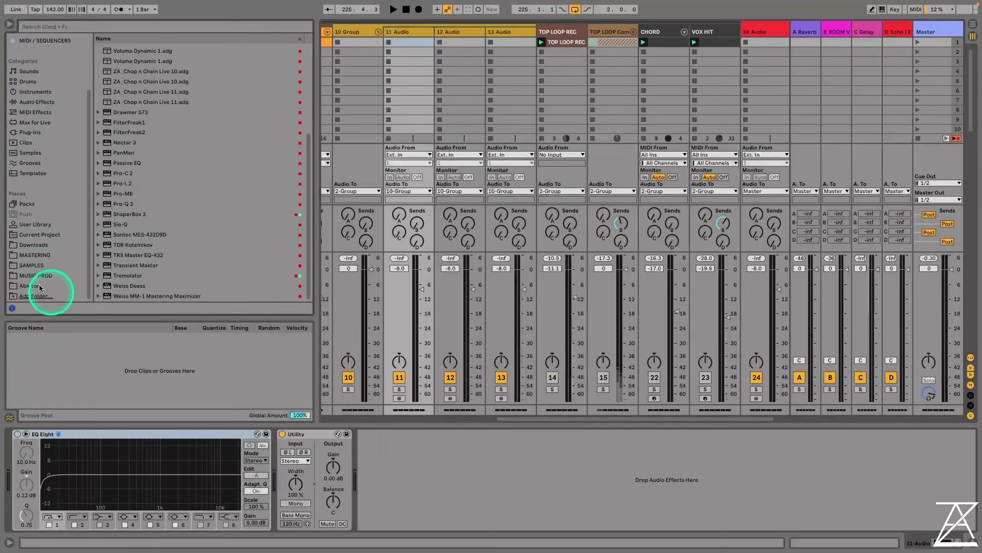
pyautogui.click(55, 277)
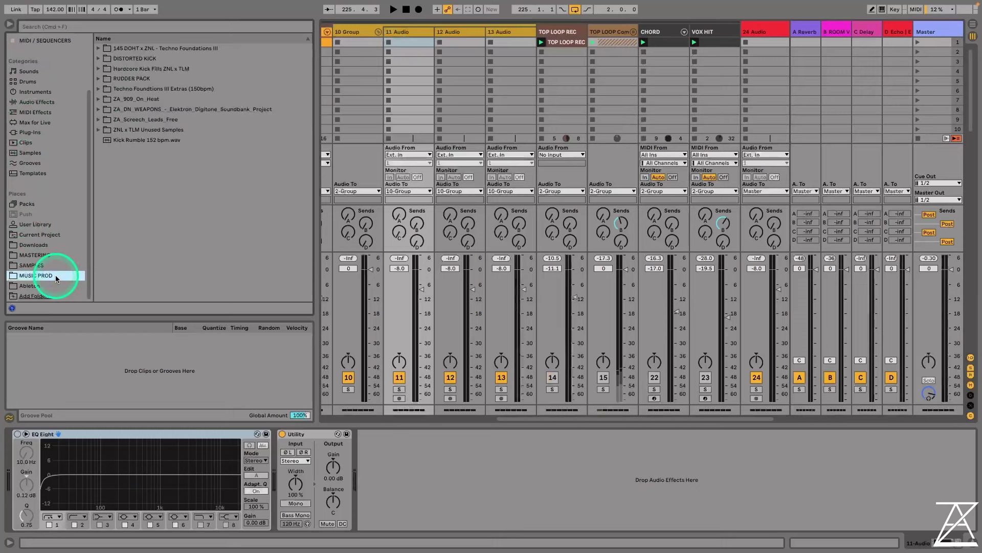
pyautogui.click(98, 99)
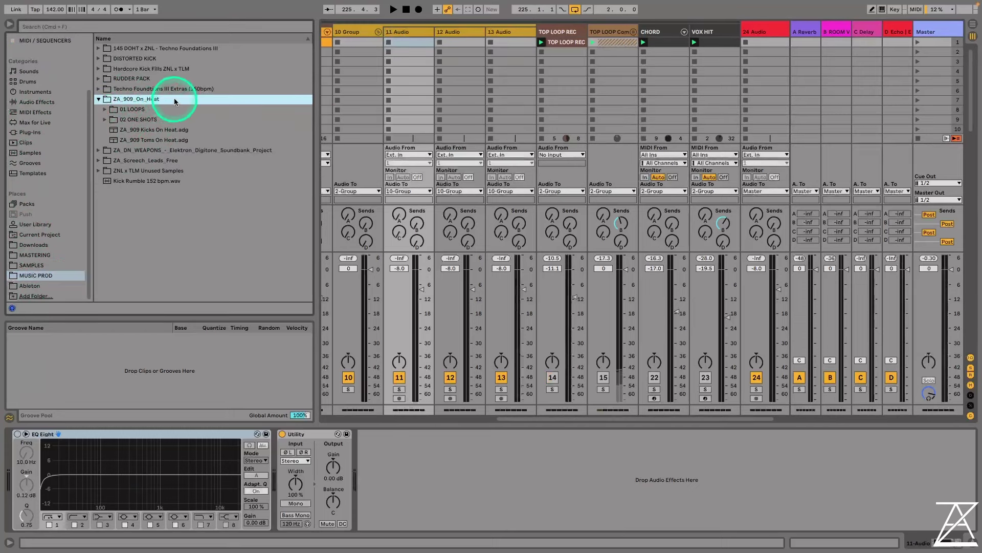
pyautogui.click(105, 109)
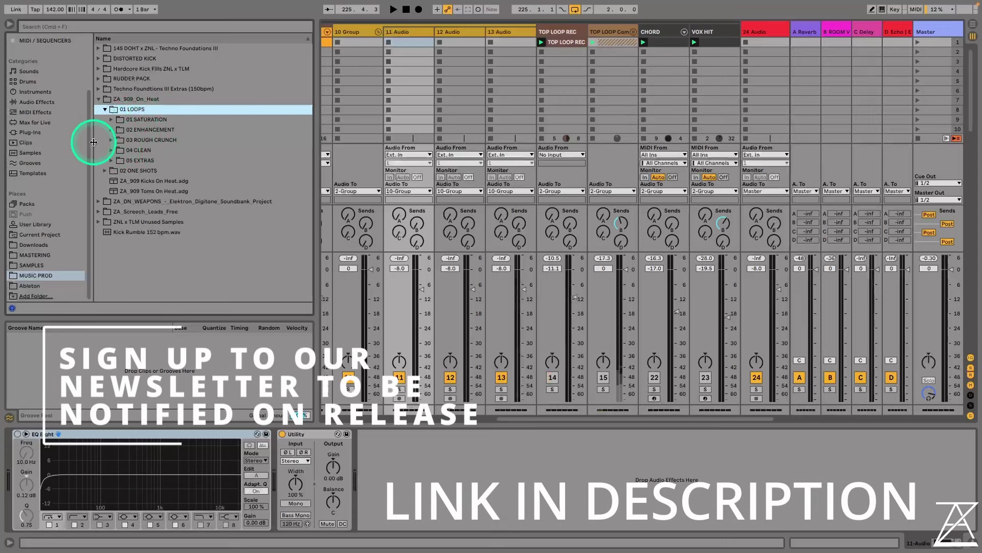
pyautogui.click(111, 140)
pyautogui.click(119, 160)
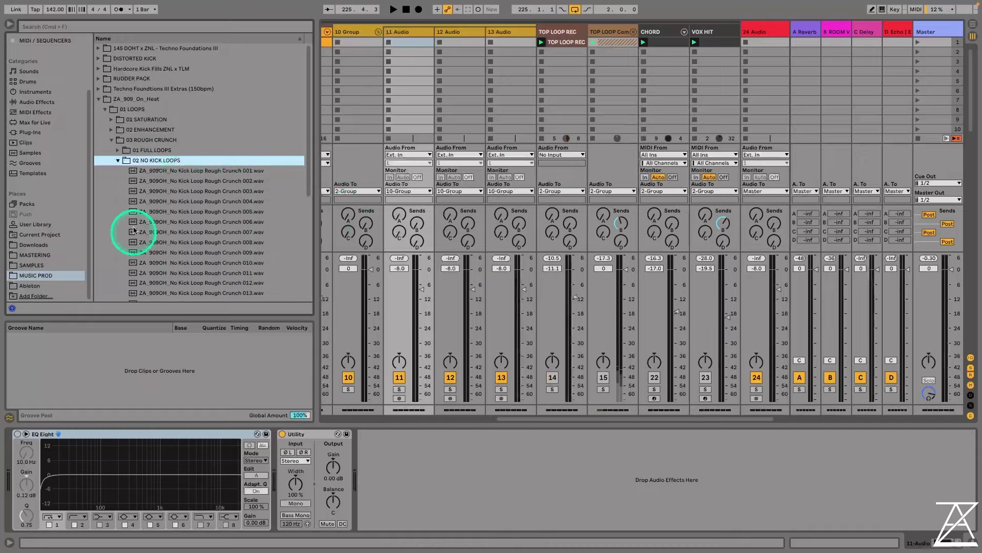
# Audition the Rough Crunch no-kick loops from 006 onward and load one into the first clip slot of 11 Audio
pyautogui.click(184, 223)
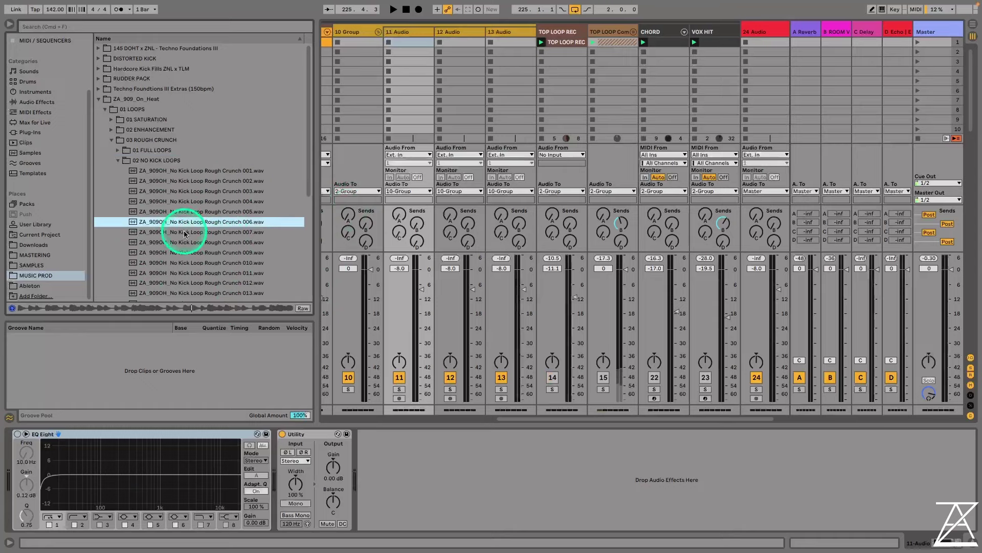
pyautogui.click(185, 233)
pyautogui.scroll(-3, 185, 235)
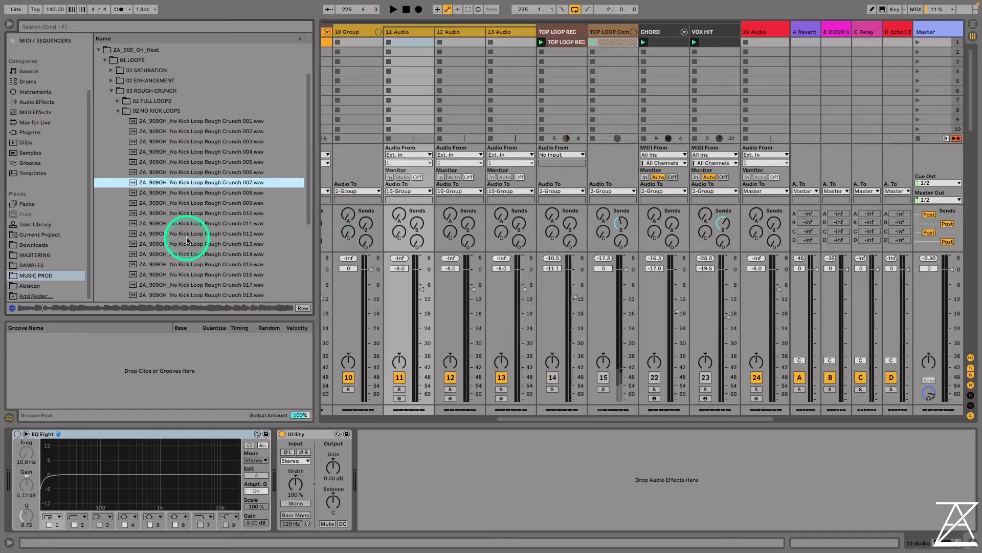
pyautogui.click(181, 193)
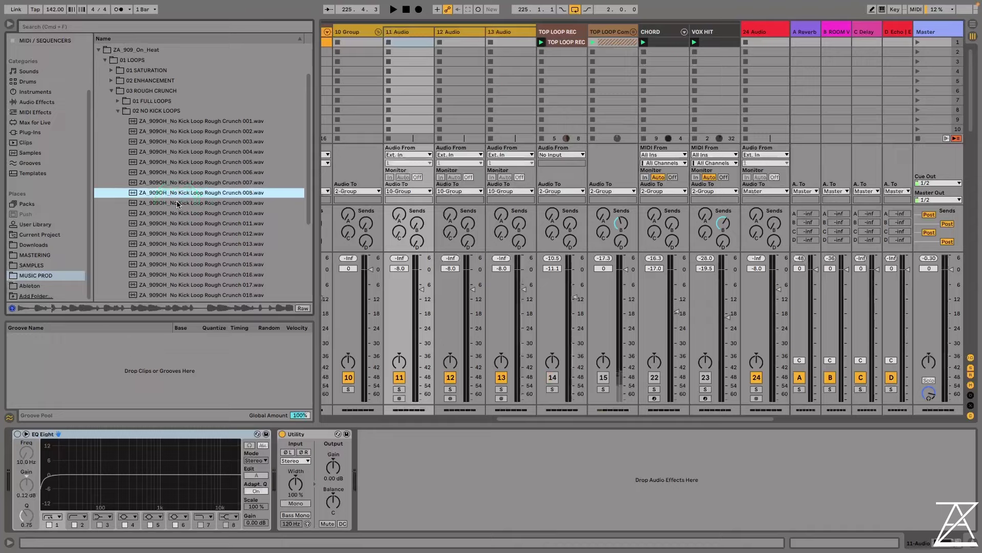
pyautogui.moveTo(176, 199); pyautogui.dragTo(409, 44)
# Audition the Saturation no-kick loops 012 through 016 and load one into the first clip slot of 12 Audio
pyautogui.click(231, 246)
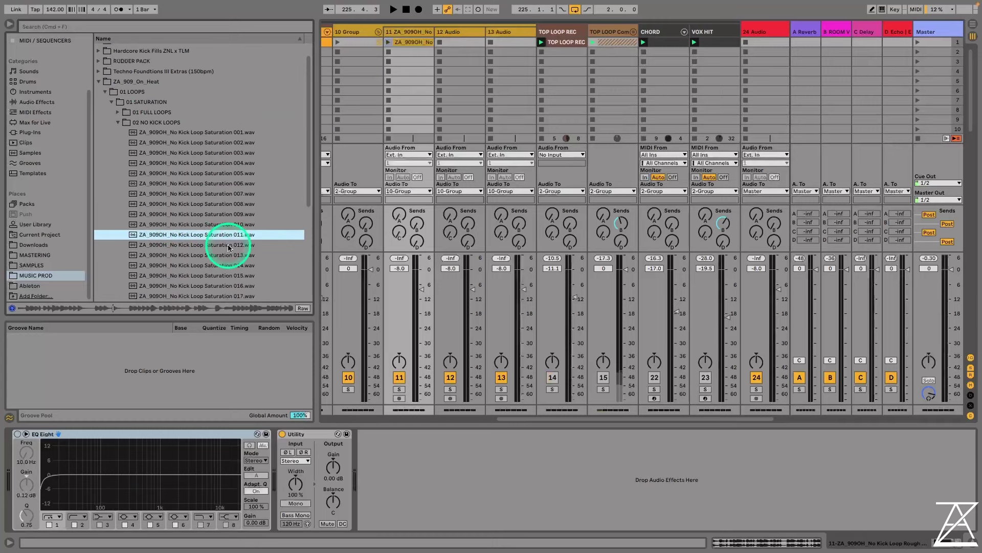
pyautogui.click(225, 256)
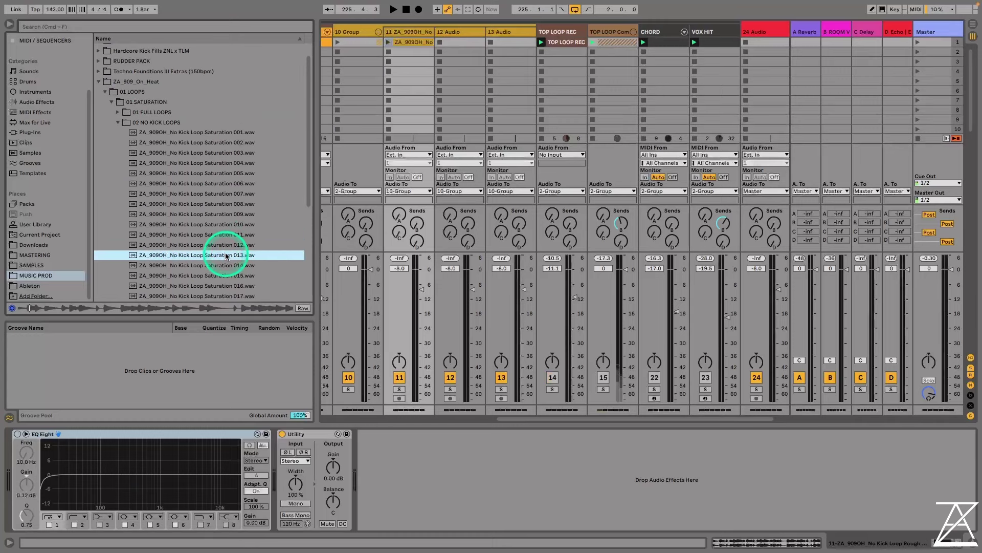
pyautogui.scroll(-2, 230, 240)
pyautogui.press('Down')
pyautogui.press('Down')
pyautogui.press('Down')
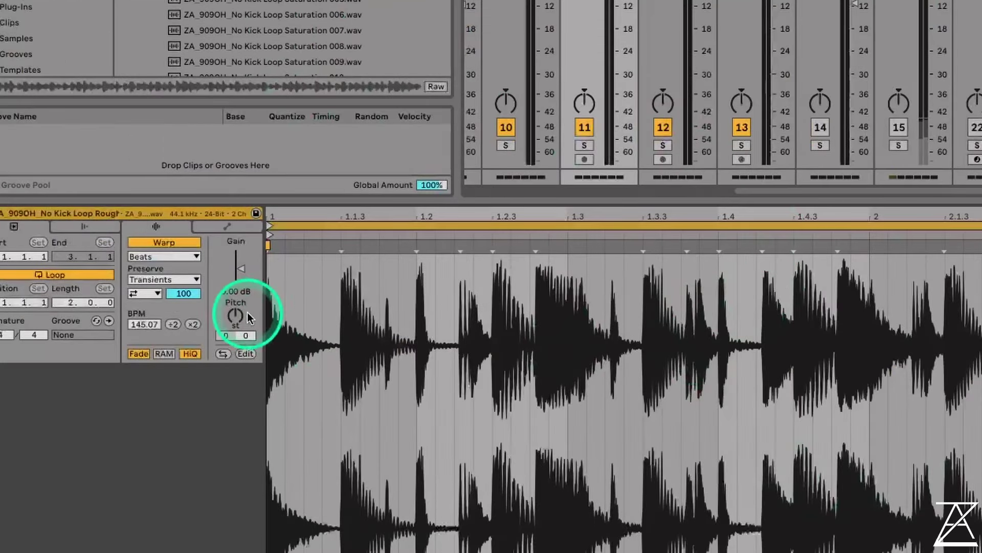
# Set the Rough Crunch clip's transient loop mode to Loop Off and its transient envelope to 22
pyautogui.click(225, 436)
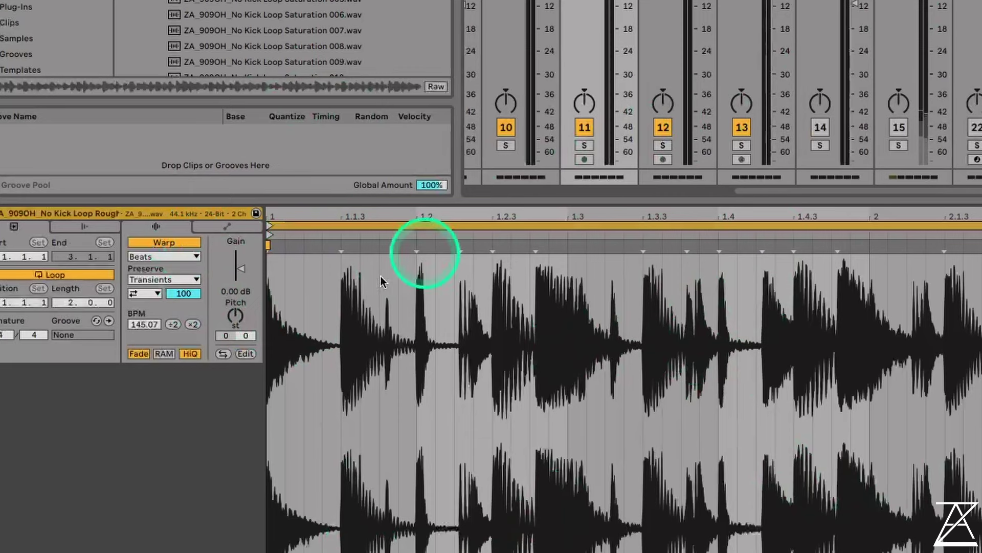
pyautogui.click(139, 291)
pyautogui.click(144, 301)
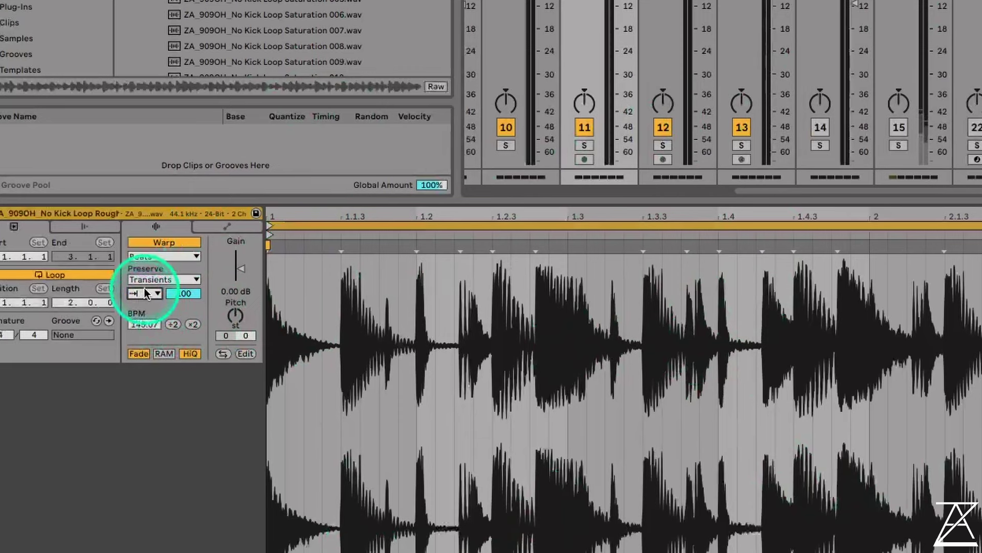
pyautogui.moveTo(183, 294); pyautogui.dragTo(184, 307)
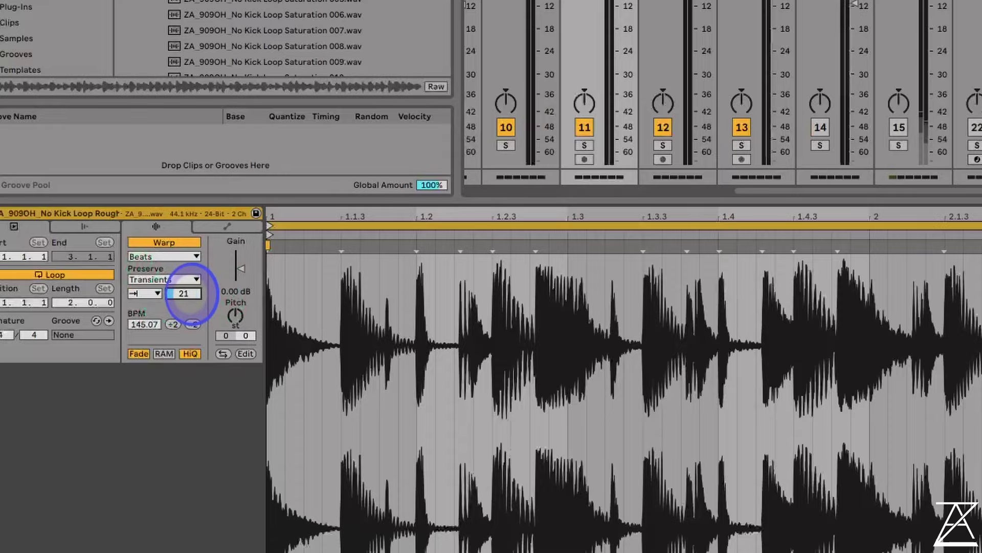
pyautogui.moveTo(192, 294); pyautogui.dragTo(192, 302)
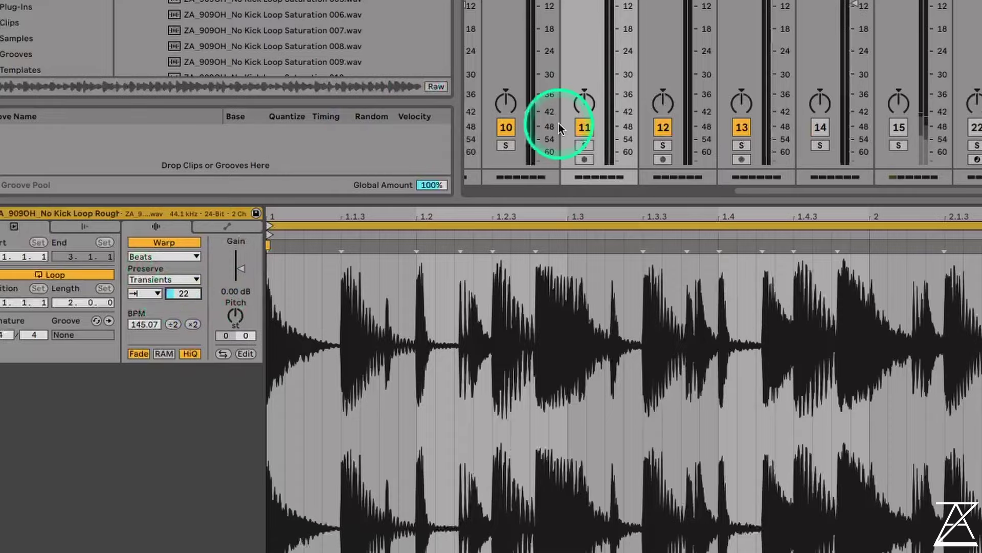
# Play the Rough Crunch loop soloed, enable its EQ Eight and move the low-cut band to about 391 Hz
pyautogui.click(584, 146)
pyautogui.click(405, 42)
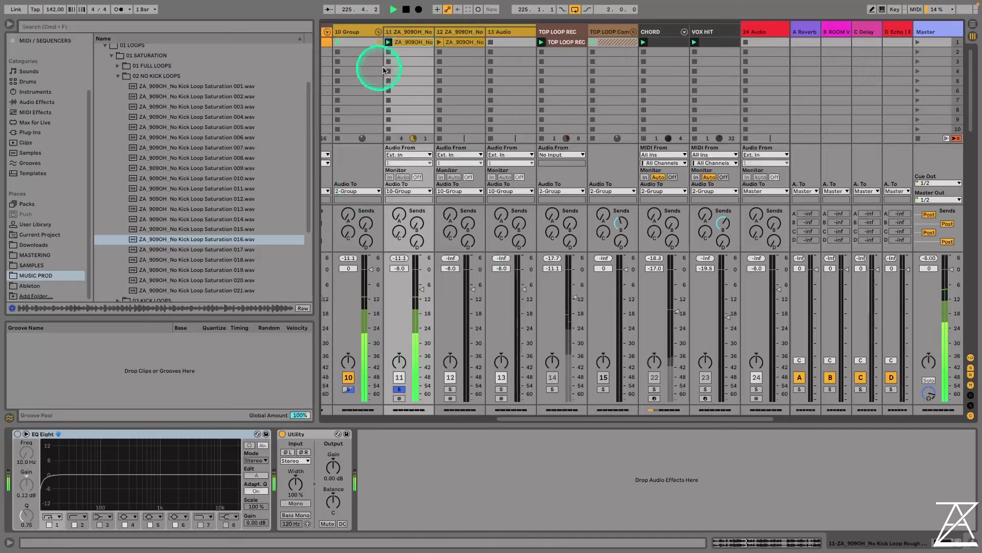
pyautogui.click(17, 433)
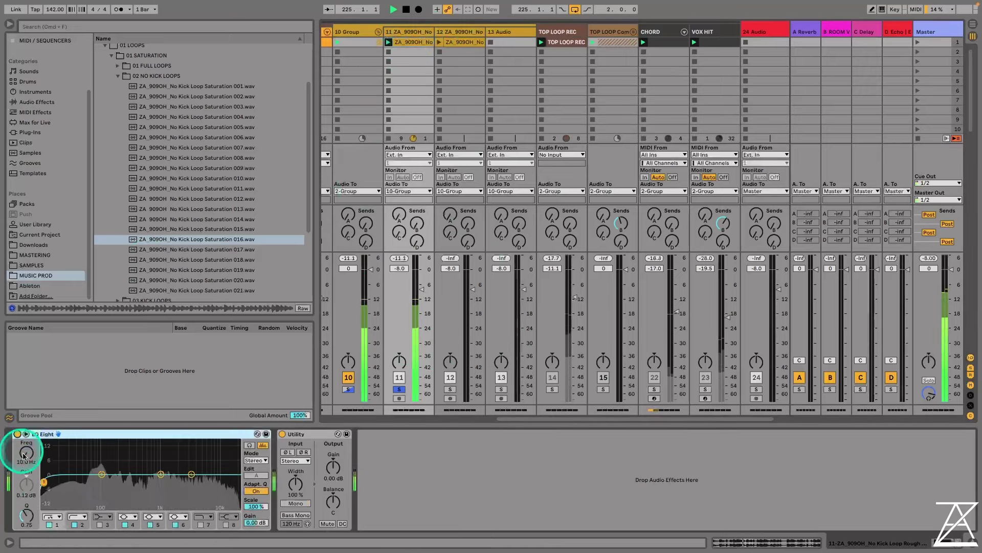
pyautogui.click(45, 482)
pyautogui.moveTo(50, 484); pyautogui.dragTo(135, 482)
# Lower the Rough Crunch loop track's volume to -13.3 dB
pyautogui.moveTo(537, 419); pyautogui.dragTo(577, 421)
pyautogui.click(379, 389)
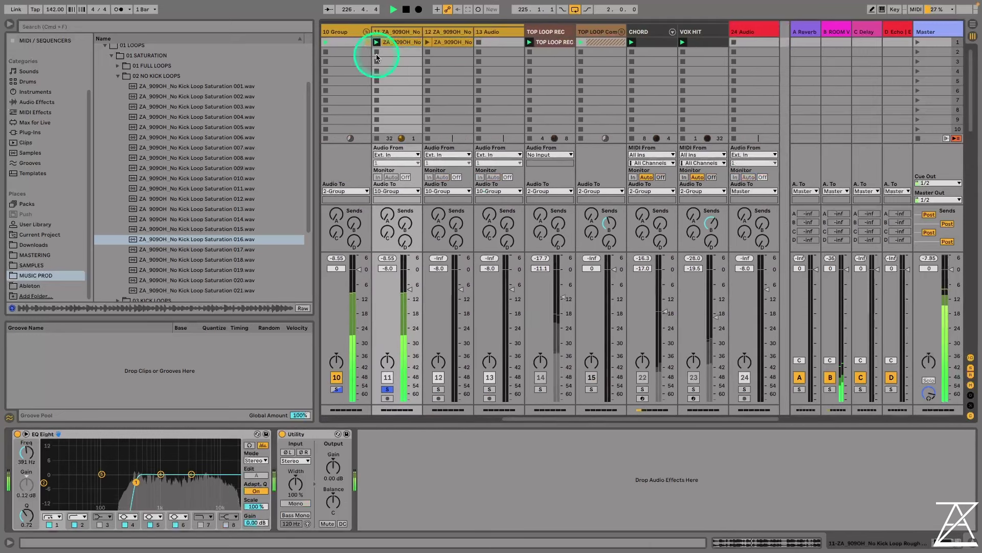
pyautogui.moveTo(407, 286); pyautogui.dragTo(407, 300)
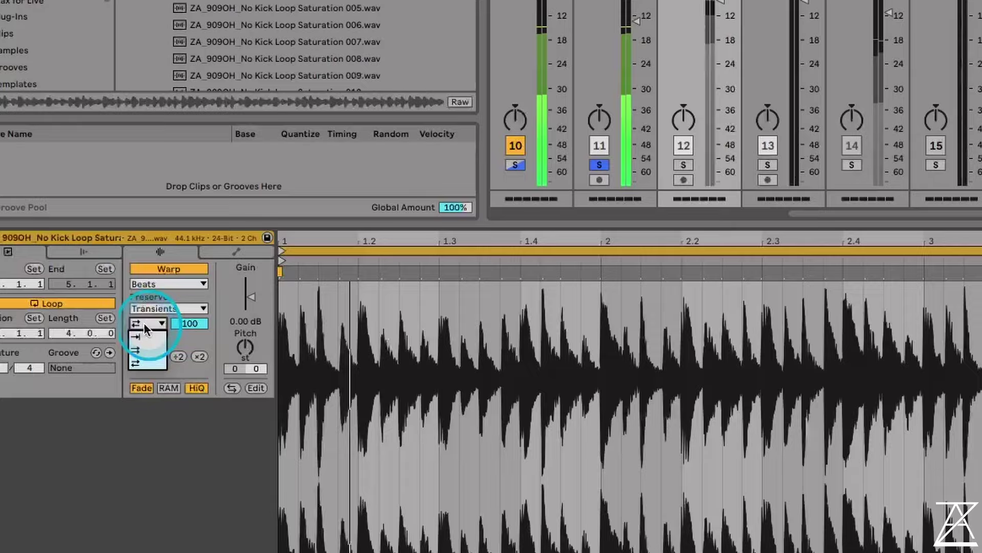
# Set the Saturation clip's transient loop mode to Loop Off and its transient envelope to 41
pyautogui.click(143, 322)
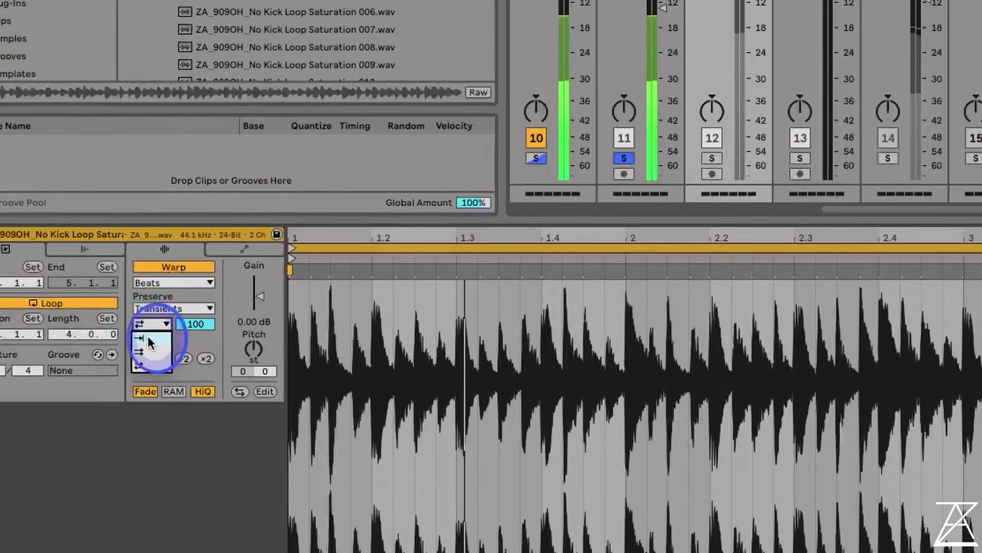
pyautogui.click(148, 335)
pyautogui.moveTo(200, 319); pyautogui.dragTo(200, 348)
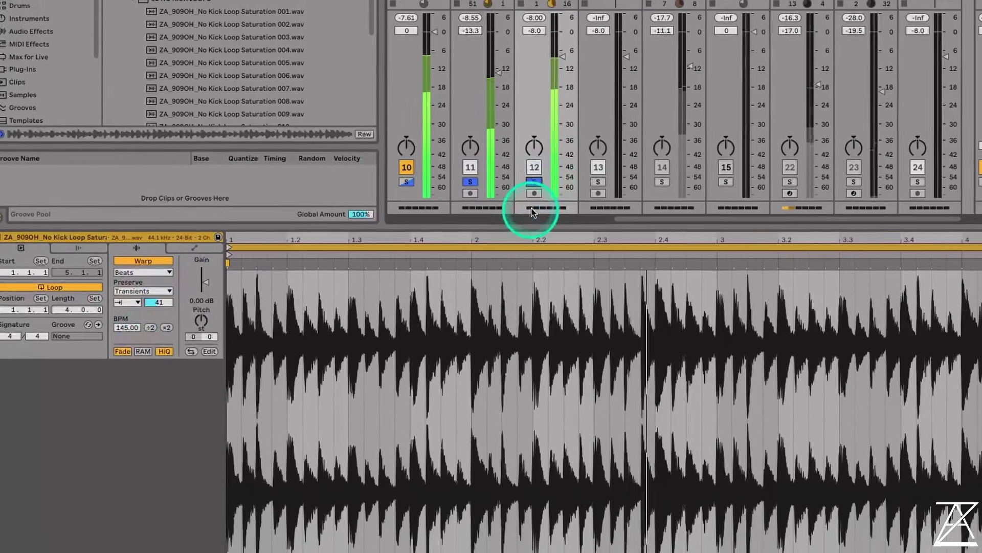
# Lower the Saturation loop track's volume to -18.0 dB and loop its clip for two beats starting at 2.1.1
pyautogui.moveTo(691, 7); pyautogui.dragTo(690, 45)
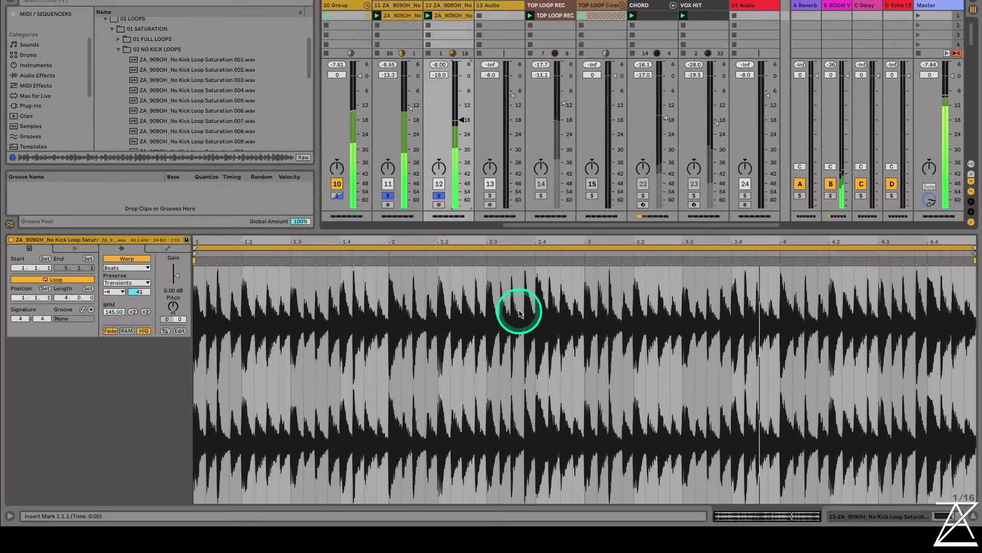
pyautogui.click(537, 285)
pyautogui.moveTo(537, 285); pyautogui.dragTo(629, 298)
pyautogui.press('super+l')
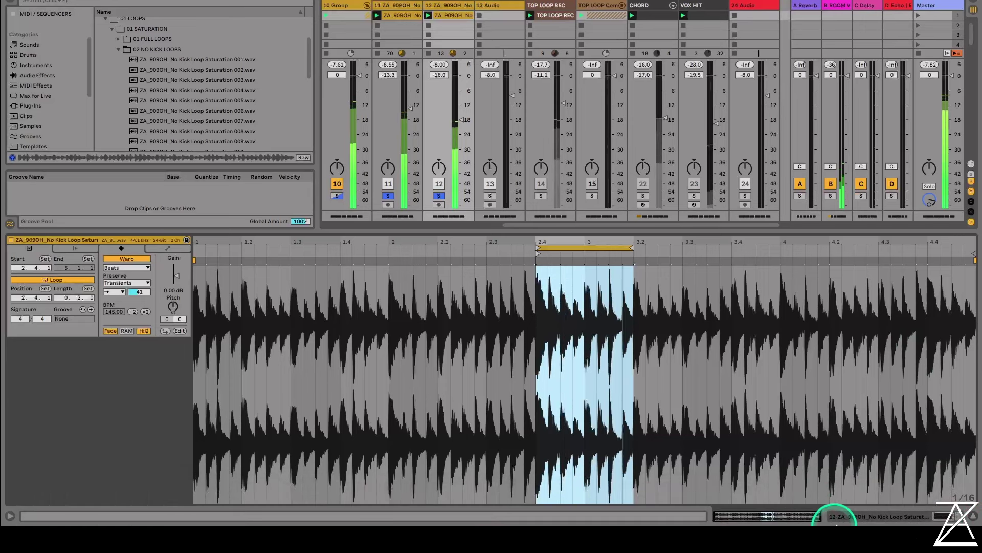
pyautogui.click(563, 245)
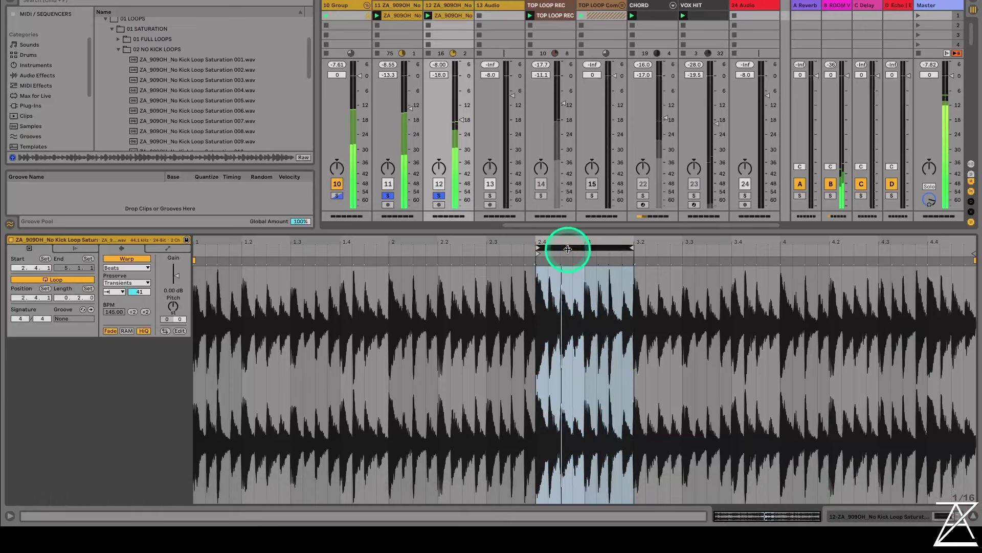
pyautogui.press('Left')
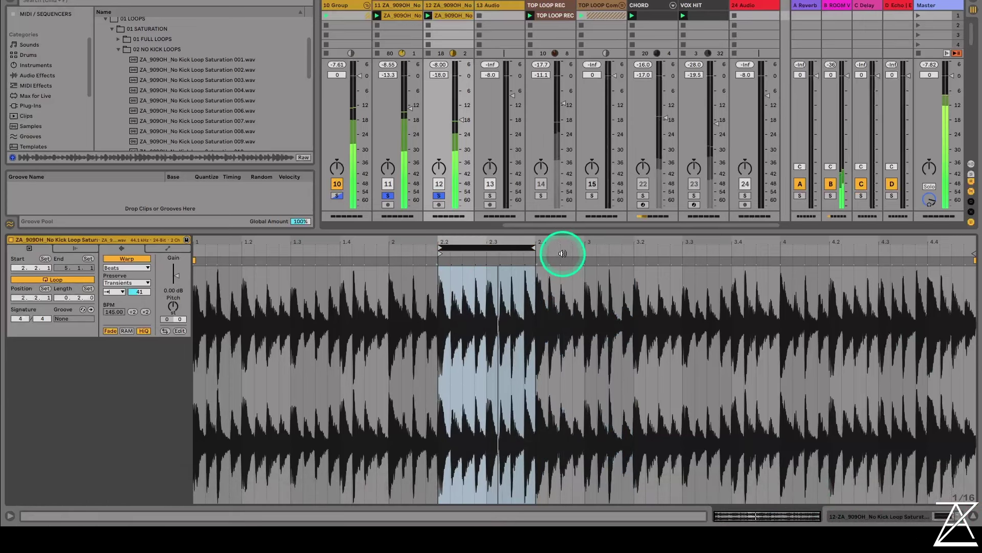
pyautogui.moveTo(495, 247); pyautogui.dragTo(387, 258)
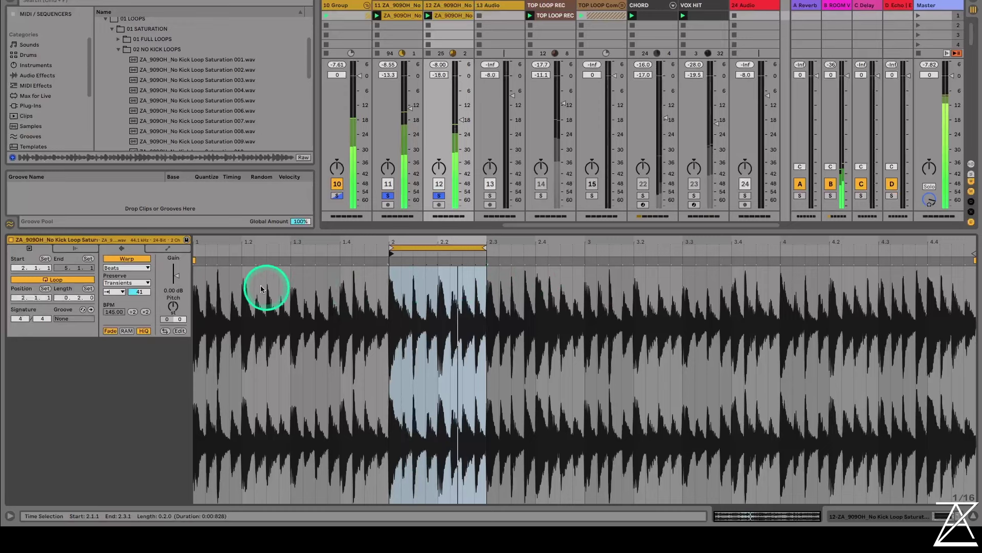
# Enable EQ Eight on the Saturation loop track and raise its low-cut band's frequency to remove the lows
pyautogui.click(893, 516)
pyautogui.click(16, 408)
pyautogui.moveTo(43, 449); pyautogui.dragTo(127, 456)
pyautogui.click(402, 16)
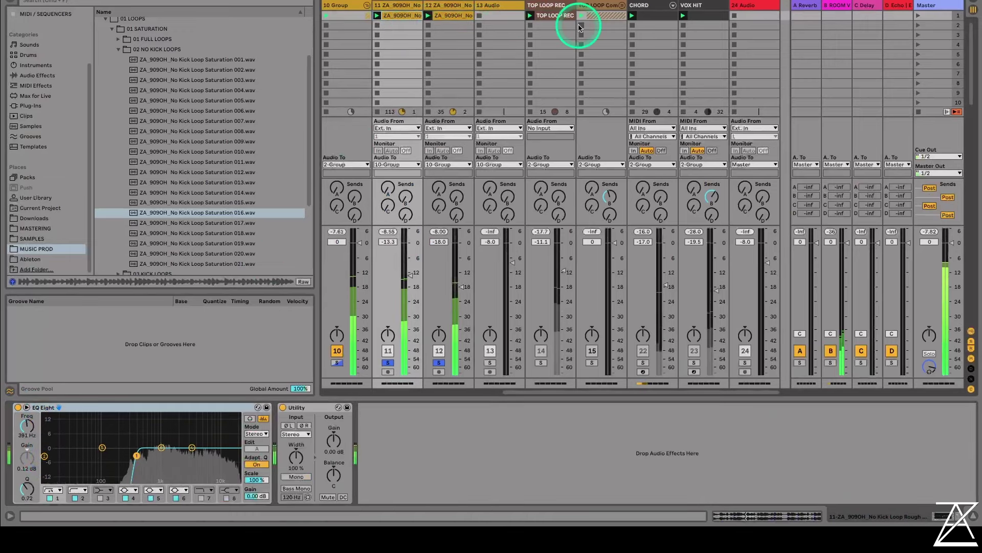
# Insert a new MIDI track after the empty 13 Audio track inside the group
pyautogui.click(492, 15)
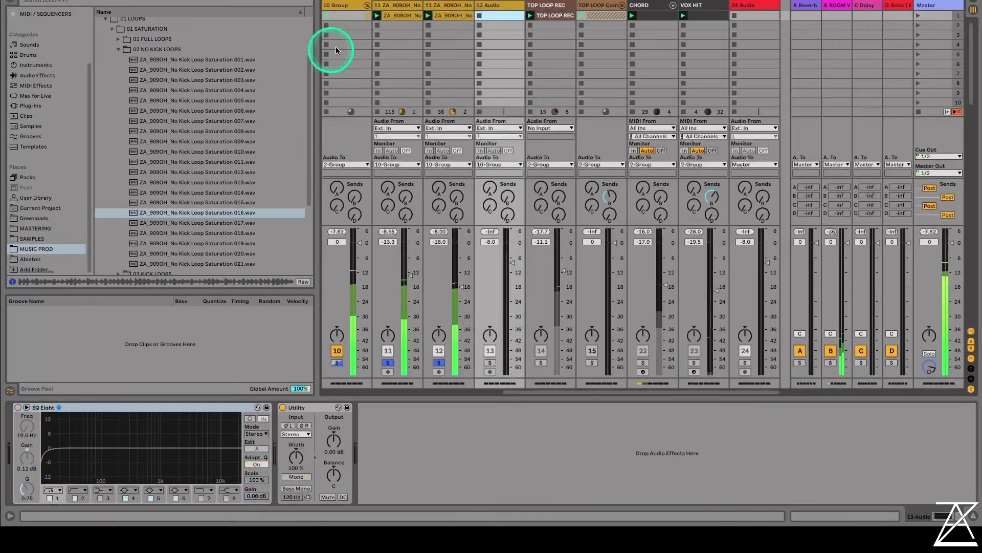
pyautogui.click(495, 6)
pyautogui.click(446, 172)
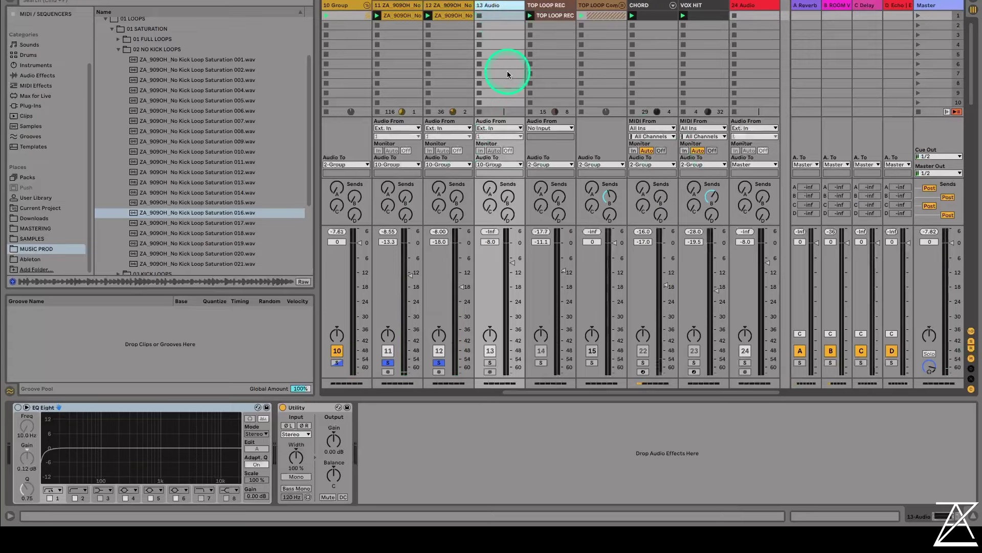
pyautogui.press('super+shift+t')
pyautogui.click(656, 24)
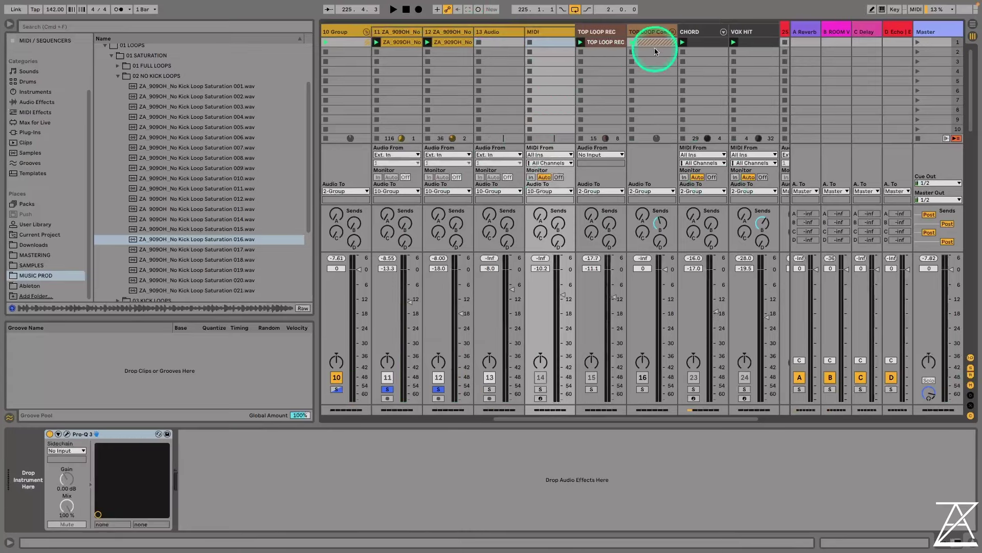
# Load the ZA_FX - Noizsuperba.adg instrument onto the new MIDI track and have it sound soloed at -11.0 dB
pyautogui.scroll(3, 217, 173)
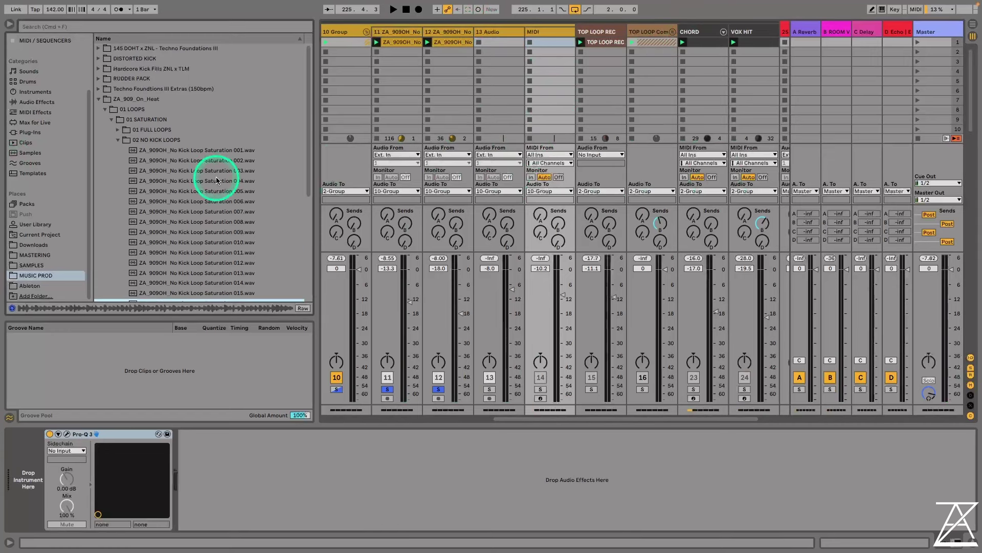
pyautogui.scroll(3, 70, 100)
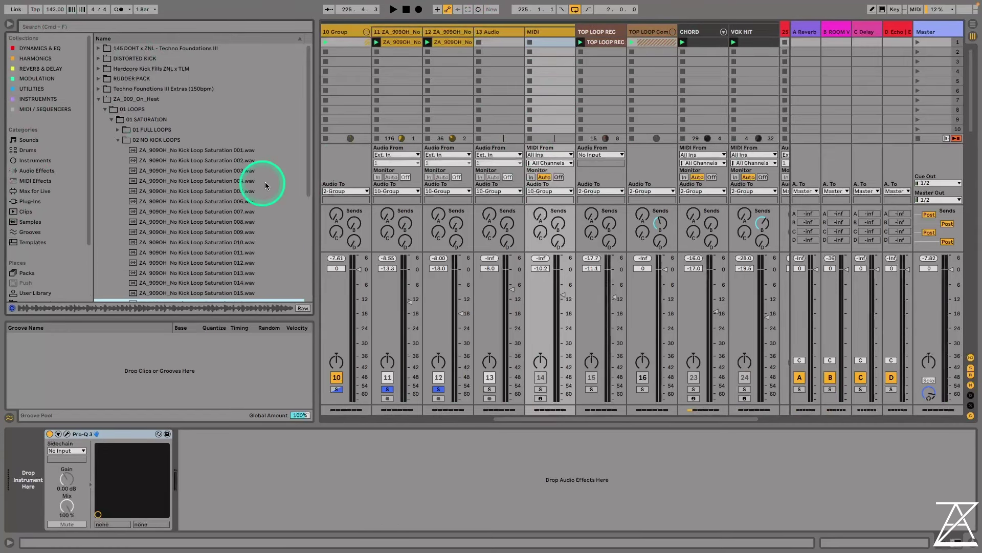
pyautogui.click(41, 100)
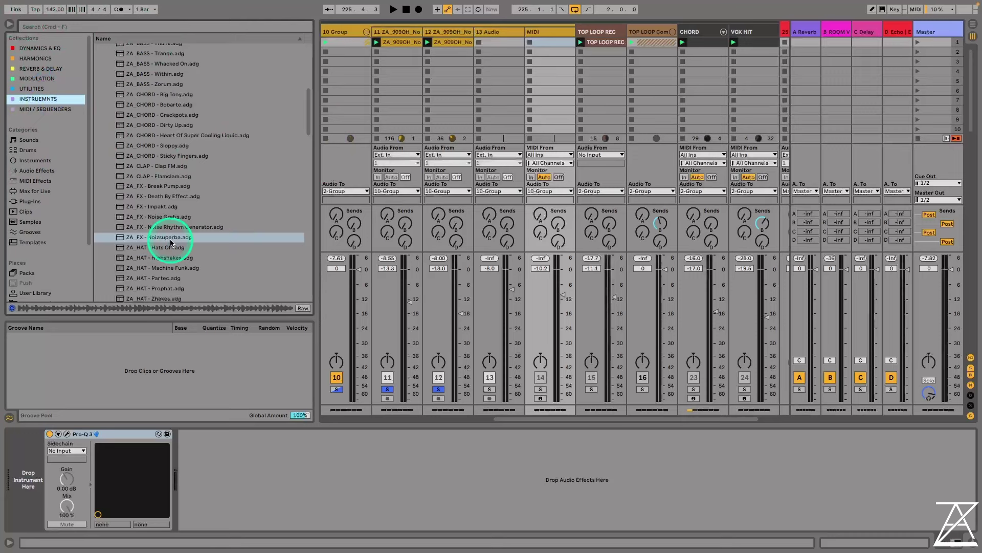
pyautogui.moveTo(170, 242); pyautogui.dragTo(28, 495)
pyautogui.click(228, 176)
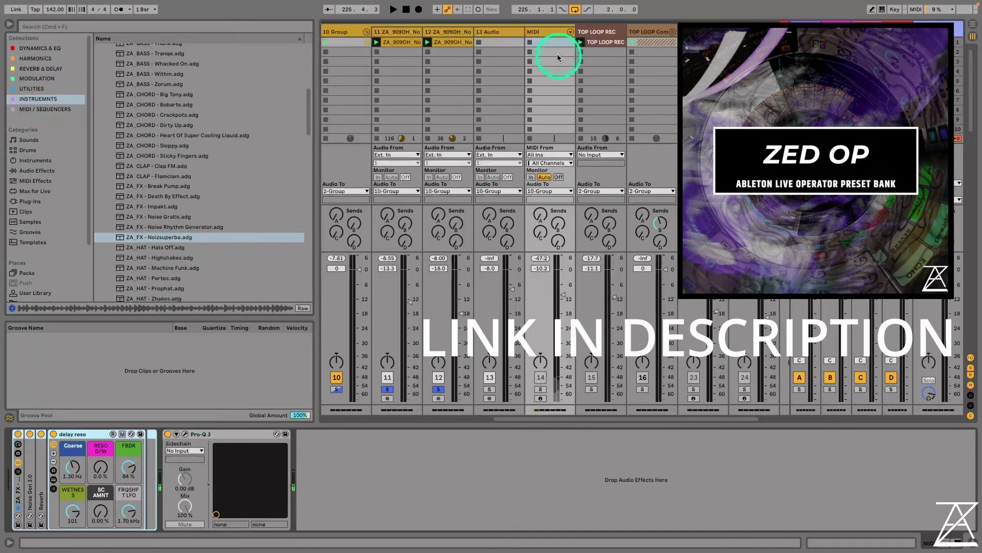
pyautogui.click(540, 389)
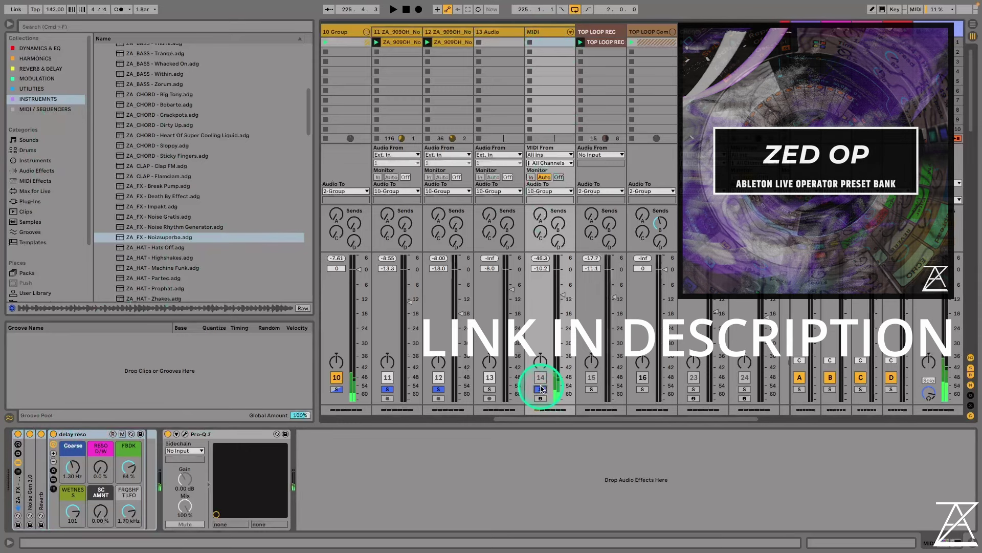
pyautogui.moveTo(563, 295)
pyautogui.mouseDown()
pyautogui.moveTo(562, 285)
pyautogui.moveTo(563, 296)
pyautogui.mouseUp()
# Search the browser for "amen" across all results, with the first clip slot of 13 Audio selected
pyautogui.click(496, 42)
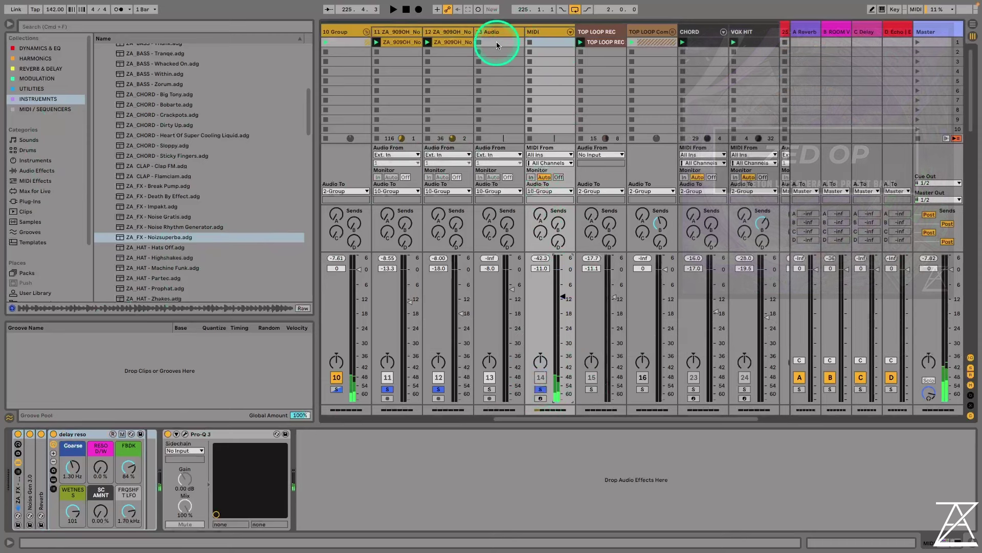
pyautogui.click(50, 25)
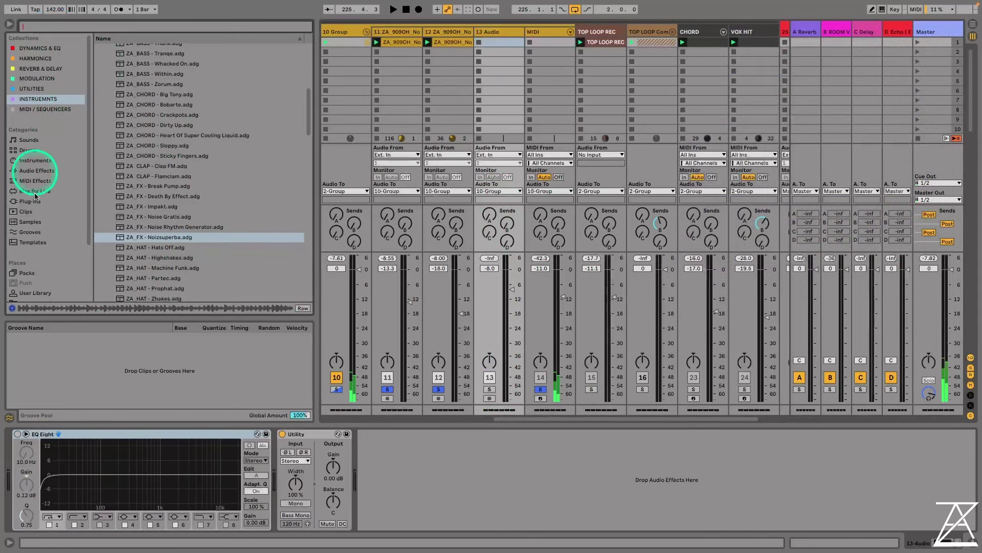
pyautogui.click(29, 242)
pyautogui.click(59, 25)
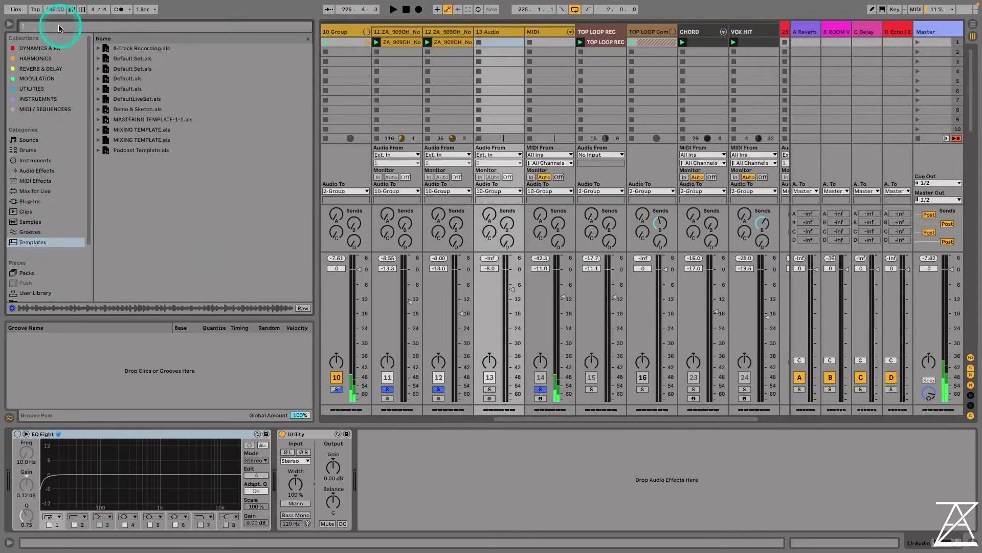
pyautogui.write('amen')
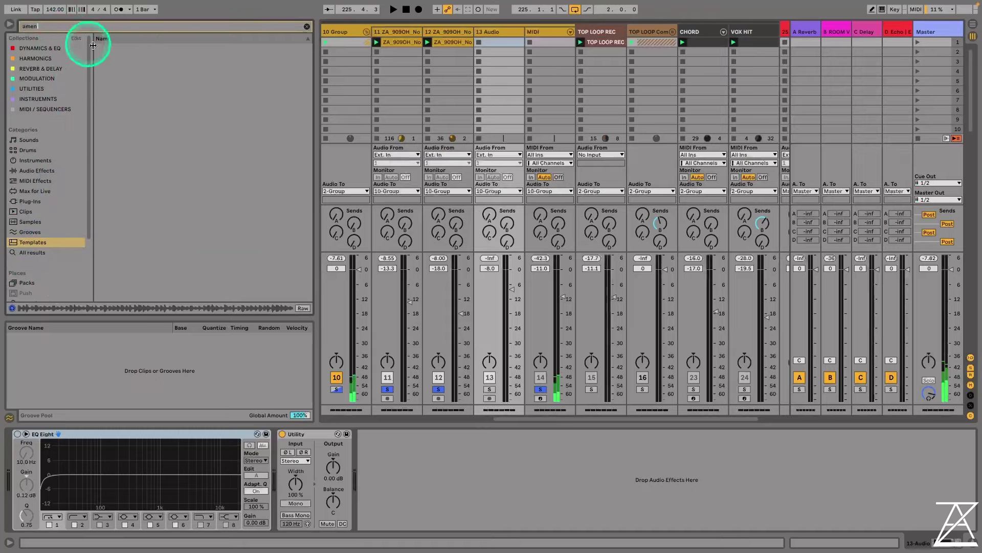
pyautogui.click(40, 252)
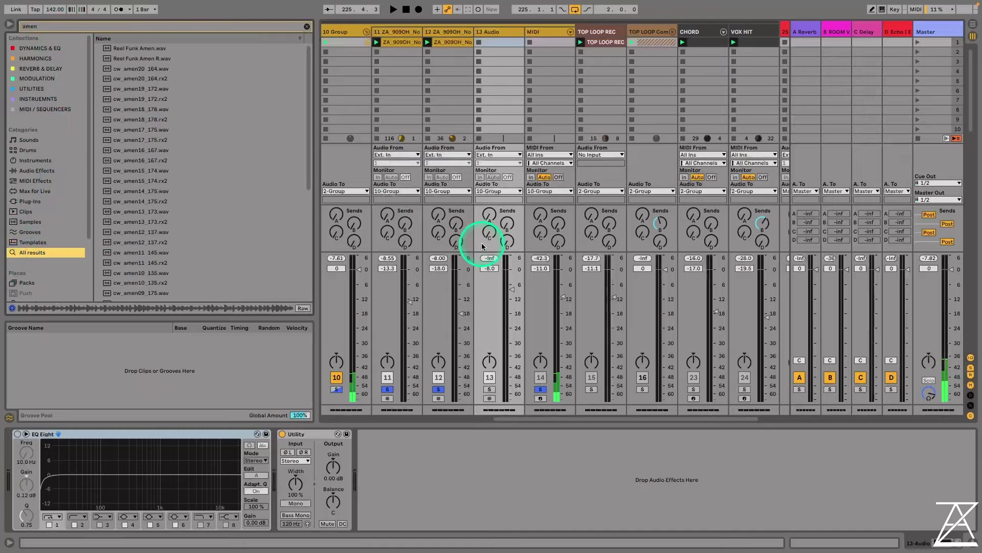
# Place cw_amen17_175.wav in the first slot of 13 Audio and play it soloed at -16.9 dB
pyautogui.click(199, 130)
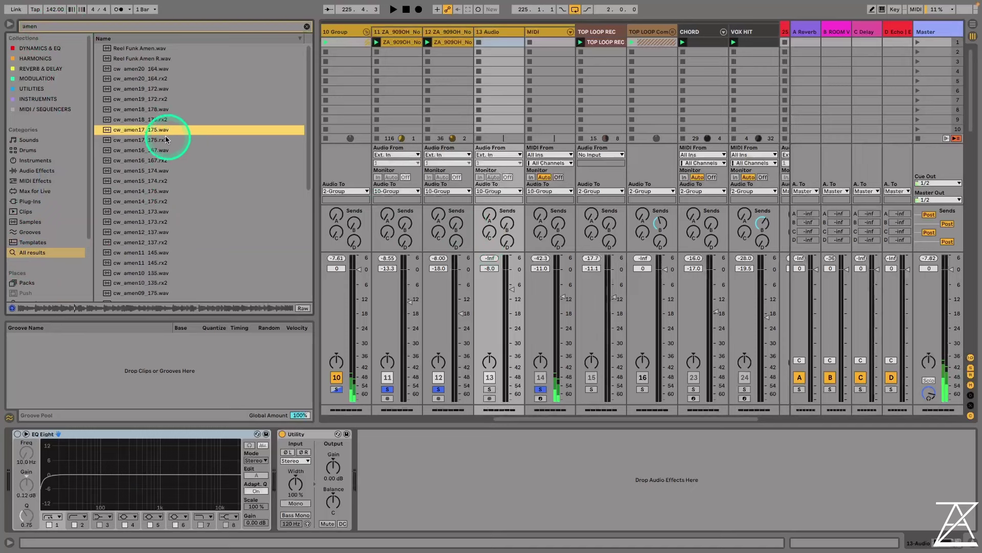
pyautogui.moveTo(147, 133); pyautogui.dragTo(493, 42)
pyautogui.doubleClick(494, 42)
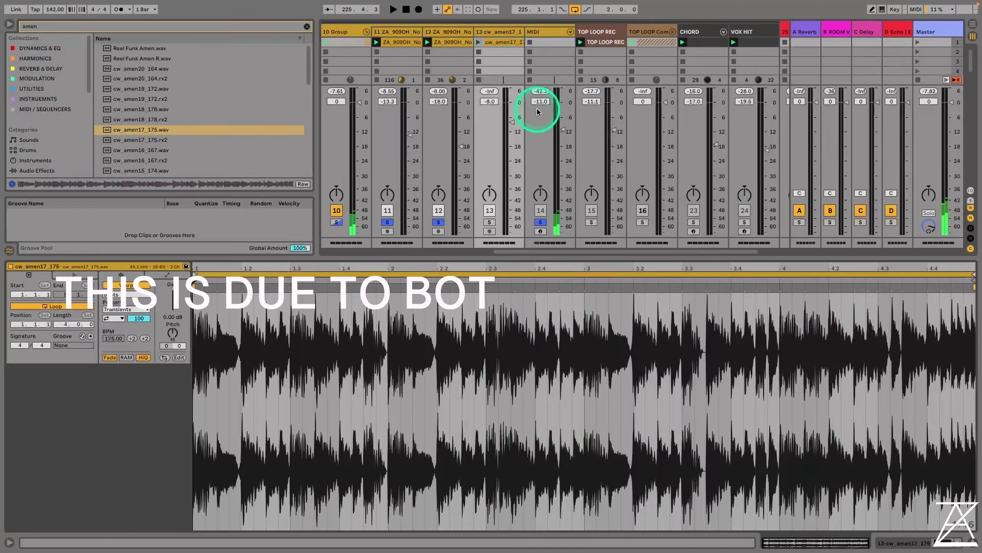
pyautogui.click(480, 42)
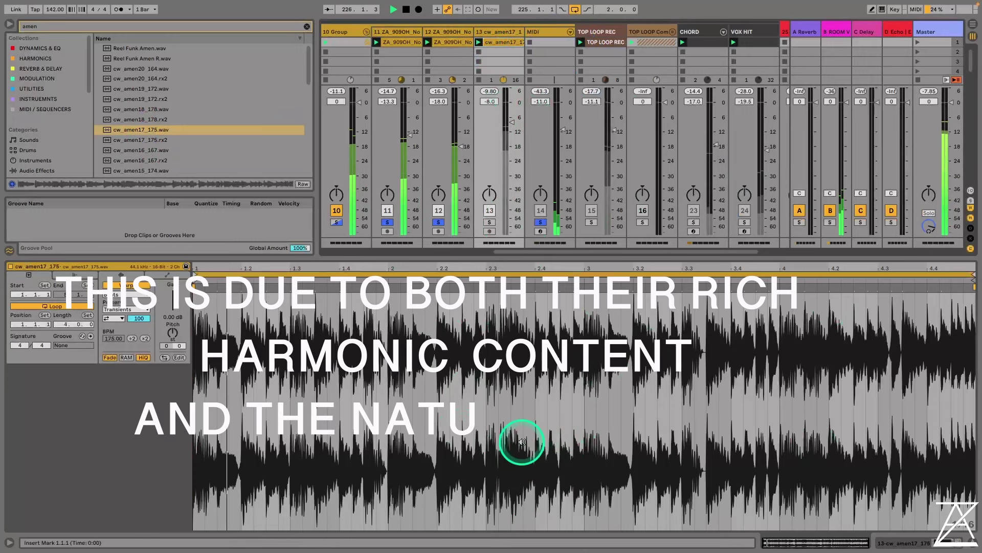
pyautogui.moveTo(511, 122); pyautogui.dragTo(512, 142)
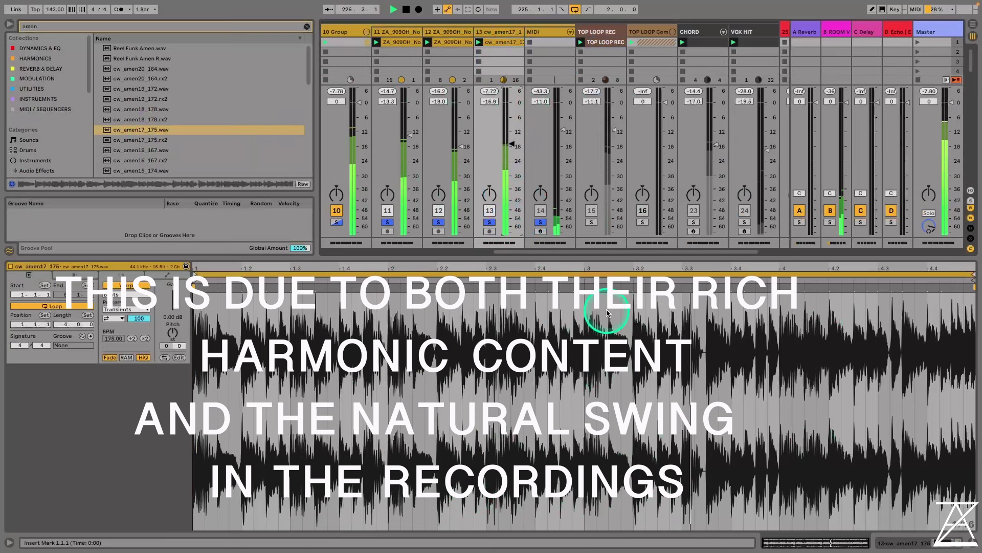
# Loop the cw_amen17_175 clip from 2.4.1 to 3.1.1 and set its transient loop mode to Loop Off with envelope 45
pyautogui.moveTo(536, 358); pyautogui.dragTo(585, 361)
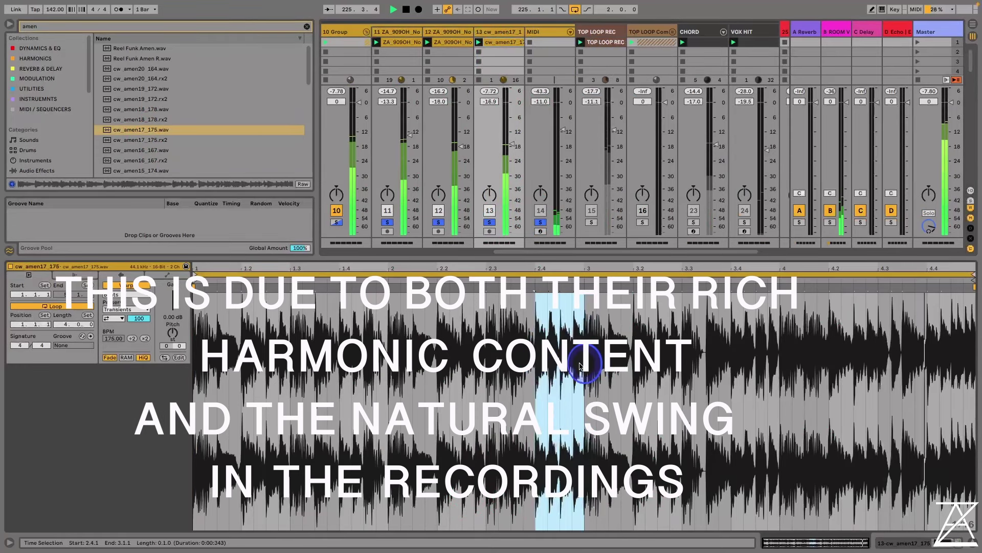
pyautogui.hotkey('ctrl', 'l')
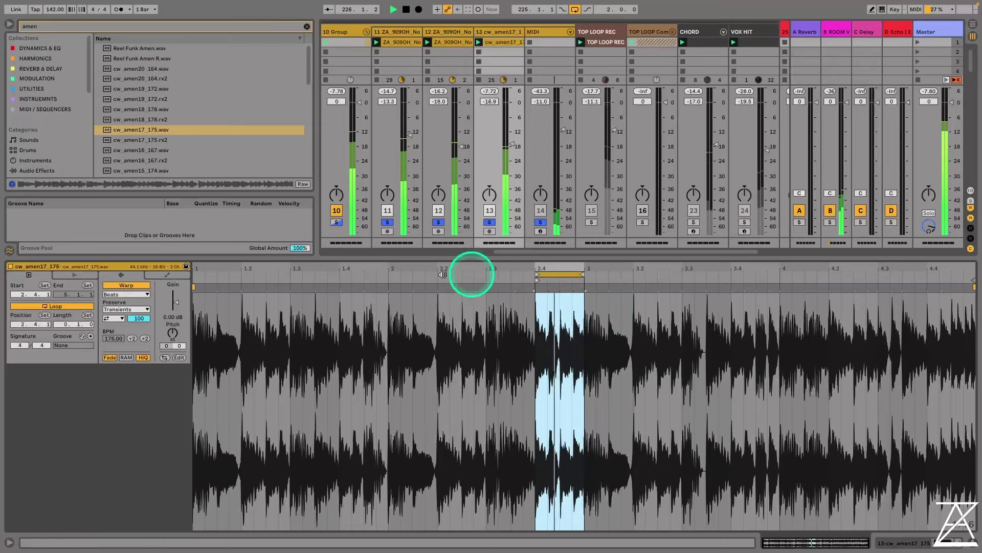
pyautogui.click(115, 319)
pyautogui.click(116, 326)
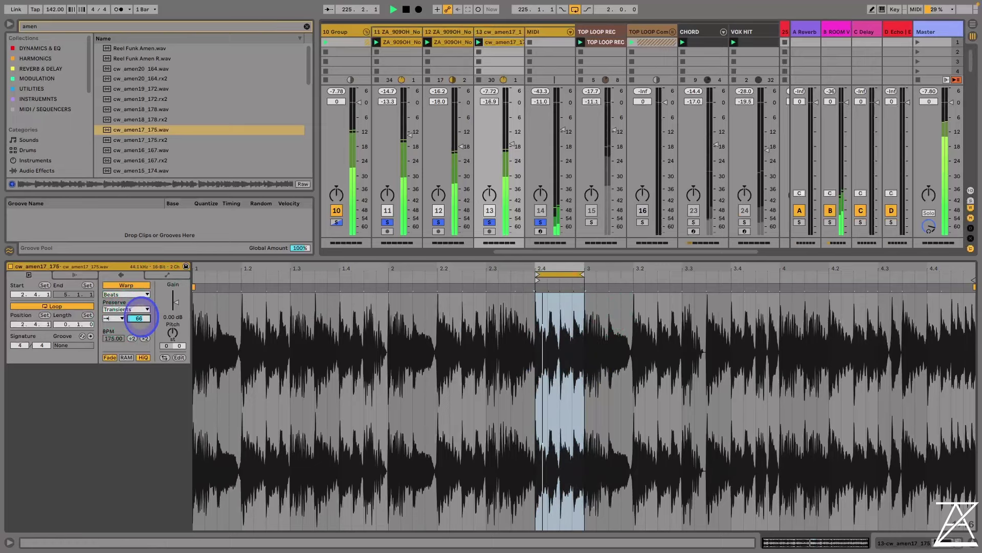
# Insert an audio track after the cw_amen17 track and add the cw_amen12_137.wav break to it
pyautogui.click(495, 34)
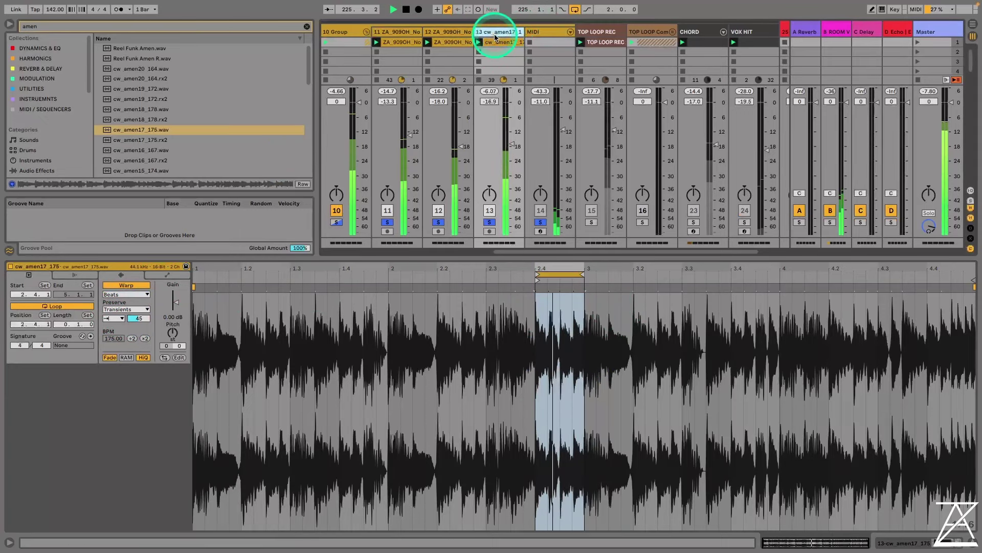
pyautogui.hotkey('ctrl', 't')
pyautogui.scroll(-3, 149, 141)
pyautogui.click(226, 129)
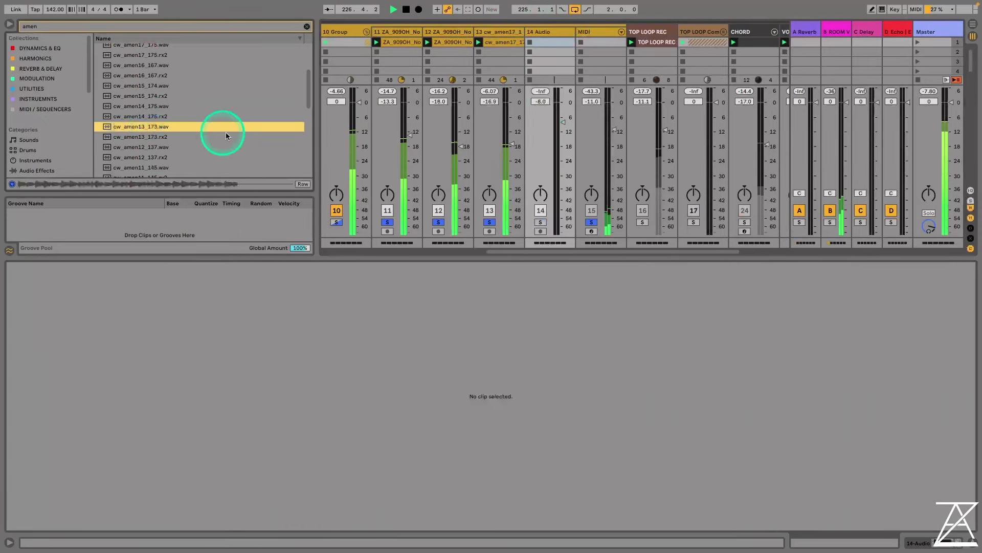
pyautogui.click(163, 149)
pyautogui.doubleClick(163, 149)
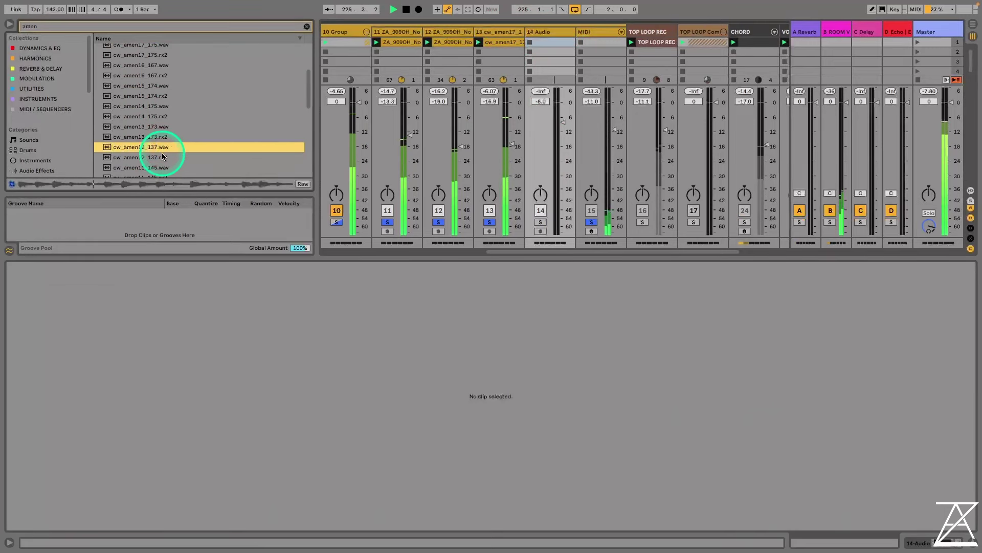
# Audition the cw_amen08_165.wav, cw_amen07_172.wav and cw_amen06_169.wav breaks for the empty 15 Audio track
pyautogui.scroll(-5, 166, 122)
pyautogui.click(165, 120)
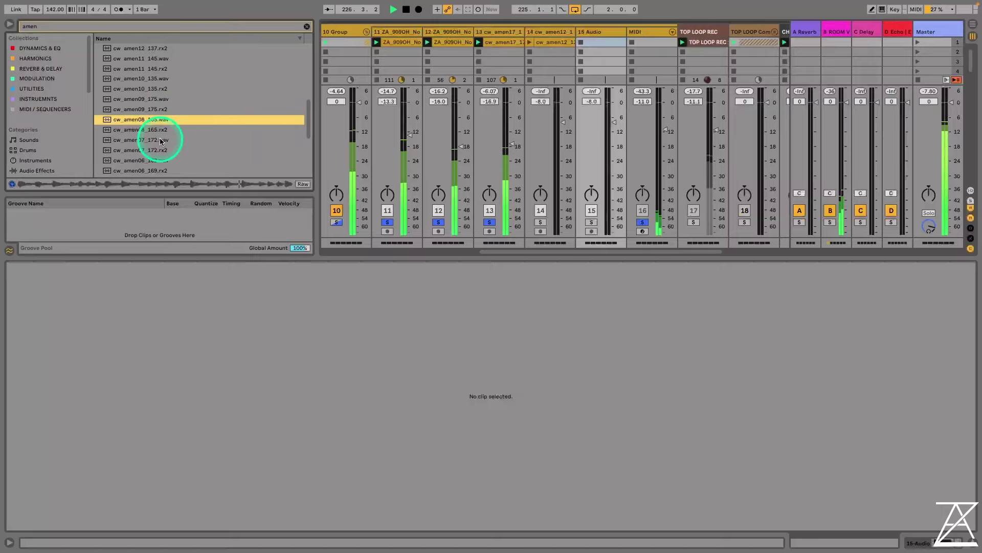
pyautogui.click(160, 140)
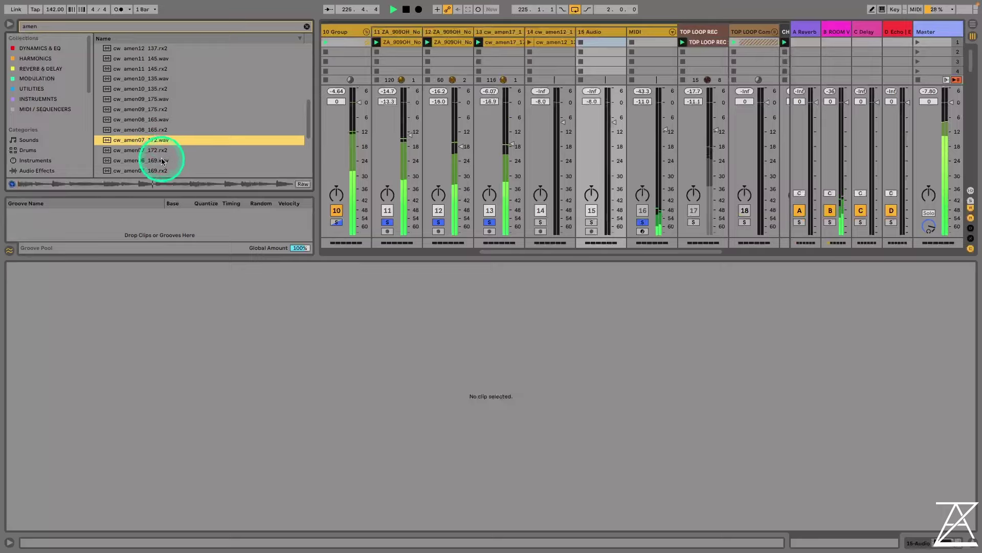
pyautogui.click(162, 161)
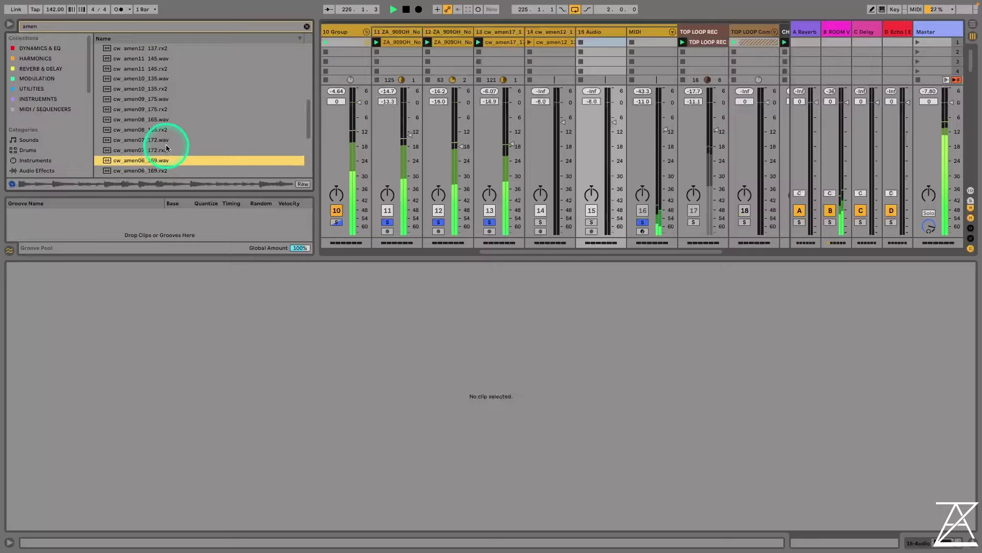
pyautogui.click(607, 46)
# Launch the cw_amen12_137 clip, lower its track's volume to -16.4 dB and show the track's devices
pyautogui.click(529, 42)
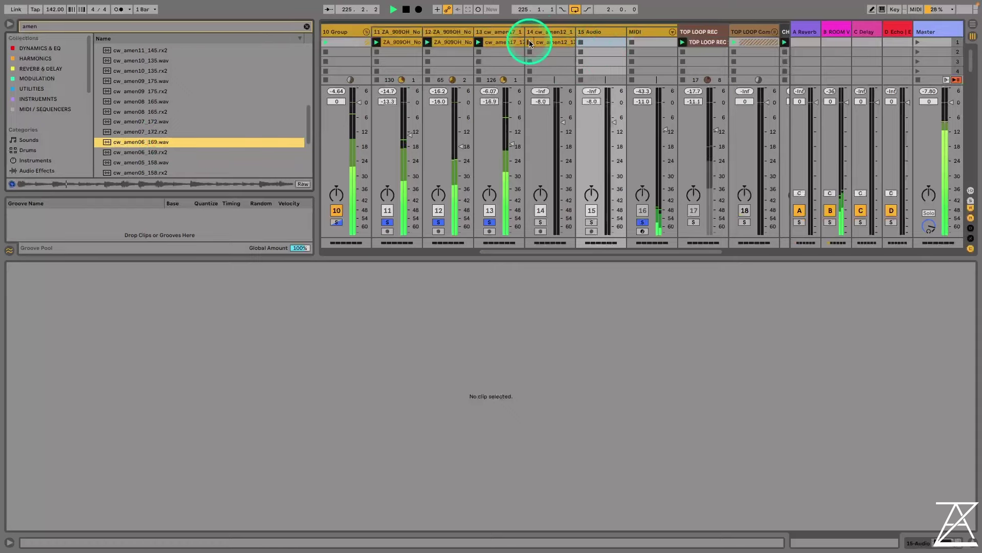
pyautogui.moveTo(563, 124); pyautogui.dragTo(564, 143)
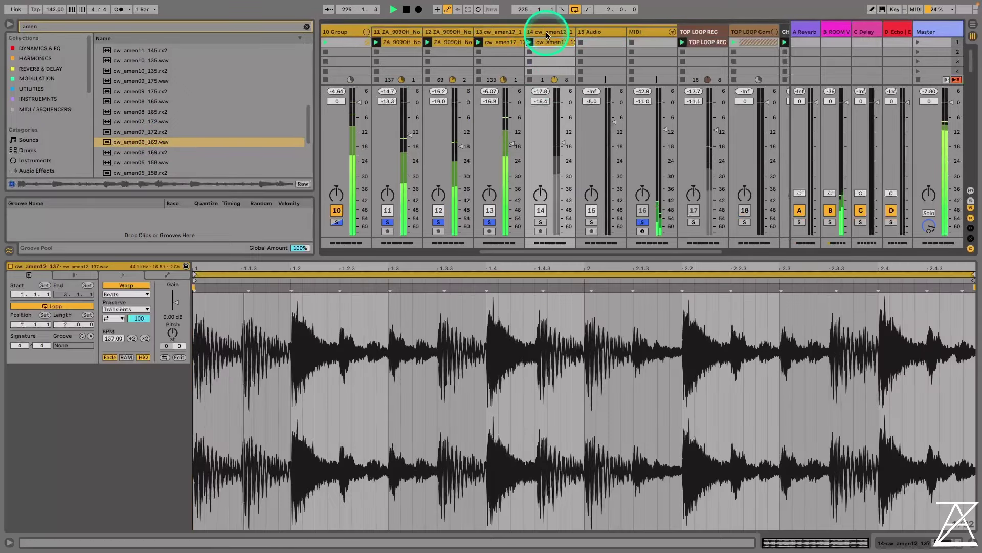
pyautogui.click(546, 32)
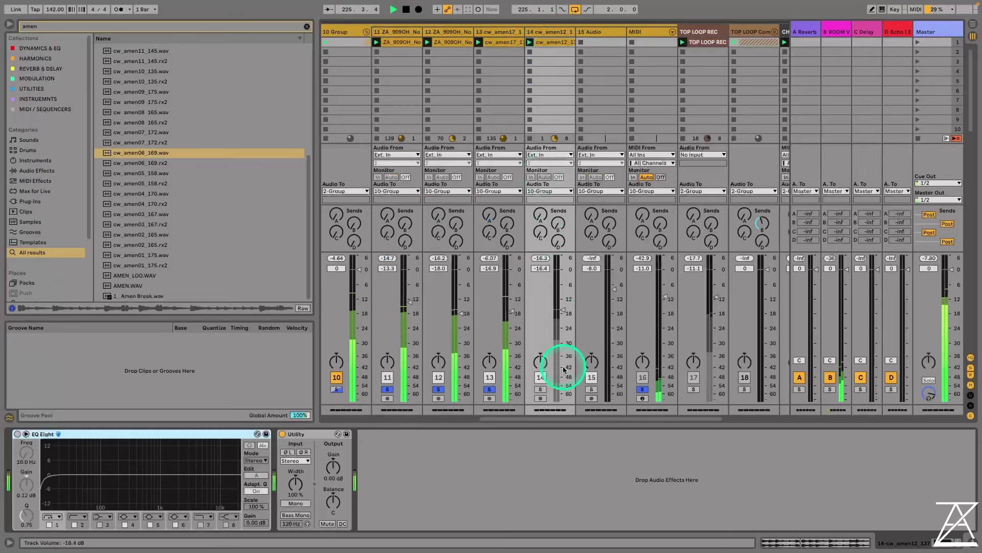
# Solo the cw_amen12 track together with the other loops and lower its volume to -19.7 dB
pyautogui.click(541, 392)
pyautogui.moveTo(559, 301); pyautogui.dragTo(563, 316)
# Loop the cw_amen12_137 clip from 1.3.1 to 2.1.1
pyautogui.click(553, 42)
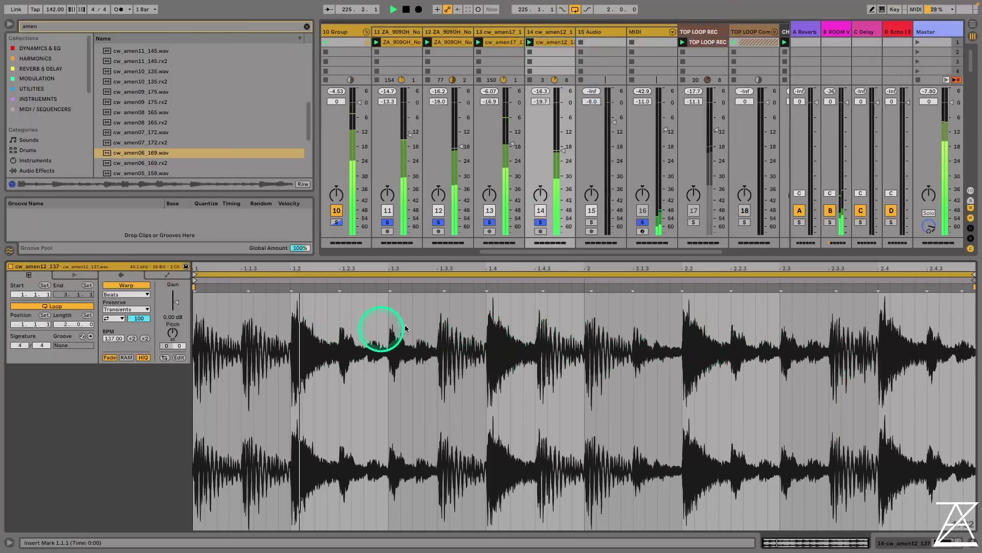
pyautogui.click(387, 315)
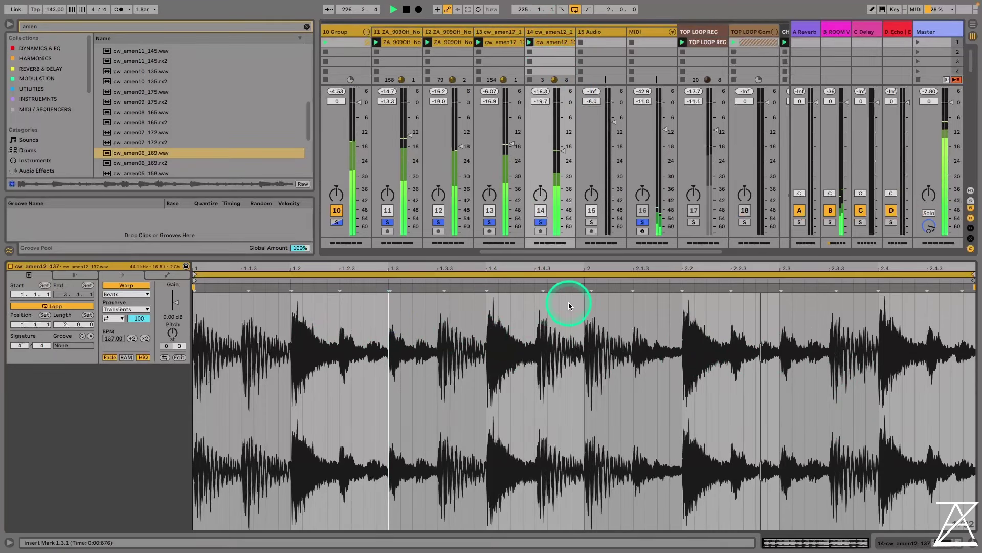
pyautogui.moveTo(584, 302); pyautogui.dragTo(389, 323)
pyautogui.hotkey('ctrl', 'l')
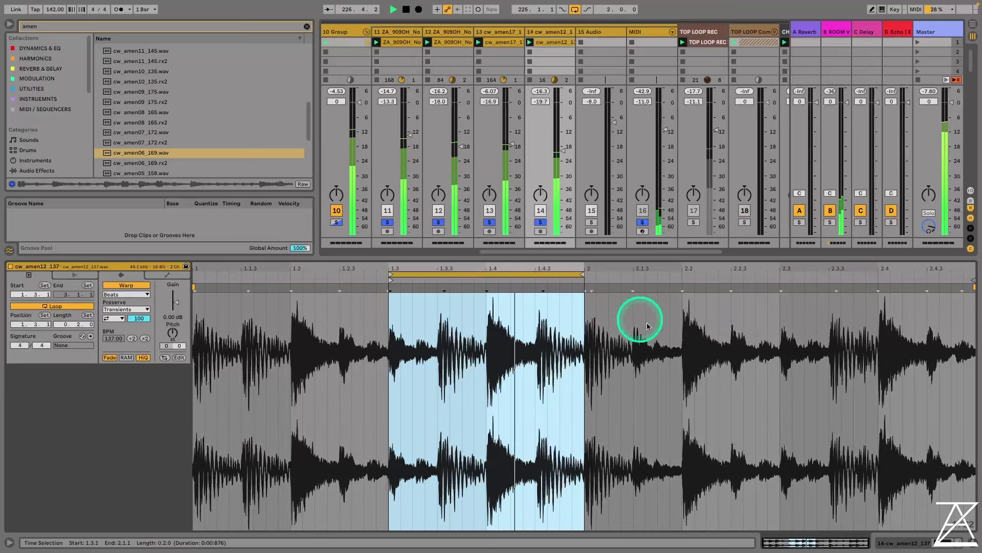
# Examine the cw_amen17_175 clip's loop region and warp settings, then restart playback
pyautogui.click(499, 41)
pyautogui.click(424, 271)
pyautogui.press('space')
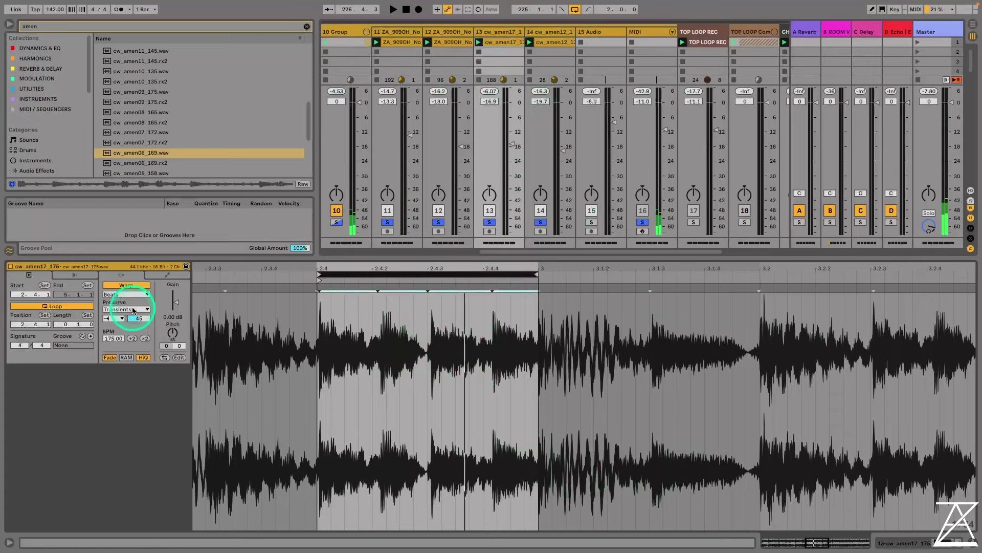
pyautogui.press('space')
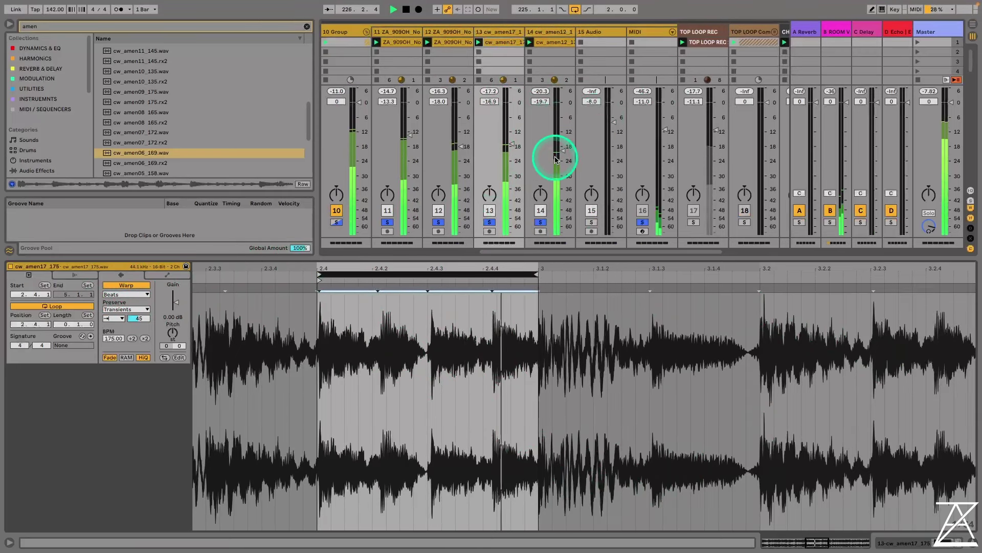
# On the cw_amen12 track's EQ Eight, cut the lows at 170 Hz and enable a high cut at 5.39 kHz
pyautogui.click(552, 31)
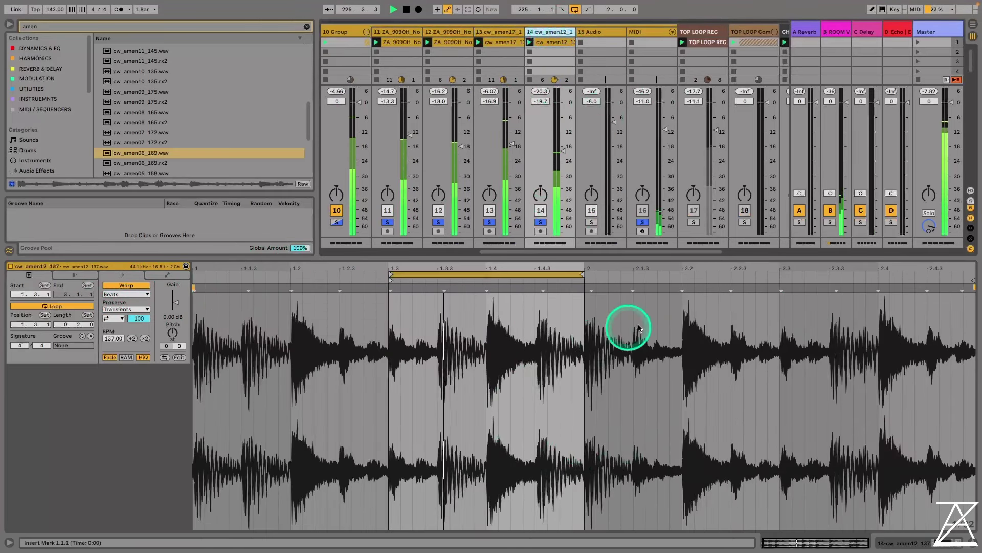
pyautogui.click(904, 545)
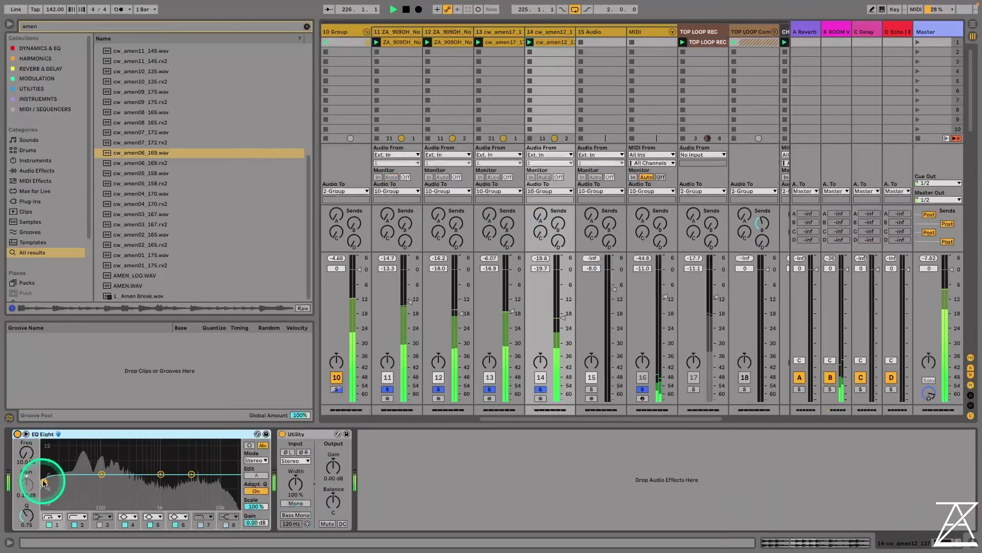
pyautogui.moveTo(40, 480); pyautogui.dragTo(117, 481)
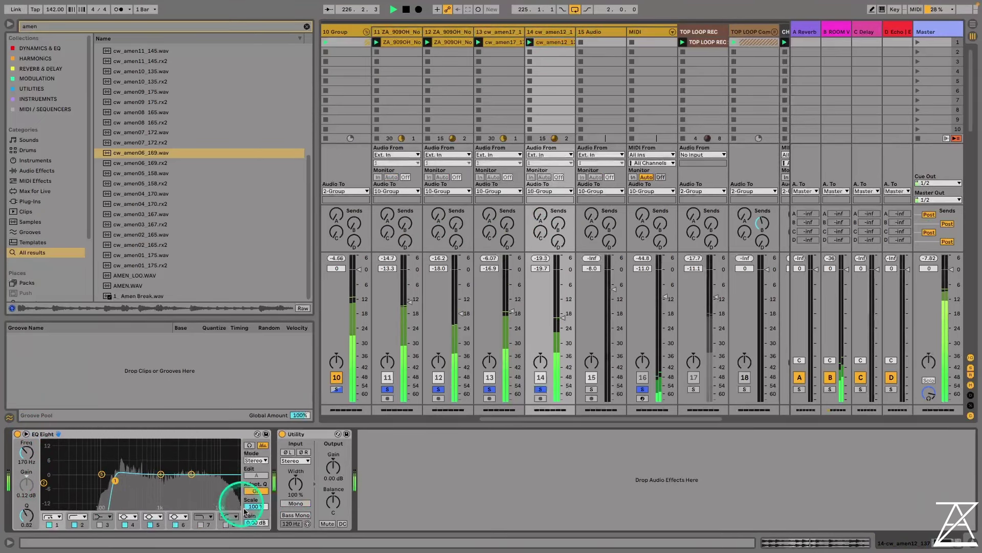
pyautogui.click(201, 524)
pyautogui.moveTo(200, 482); pyautogui.dragTo(202, 486)
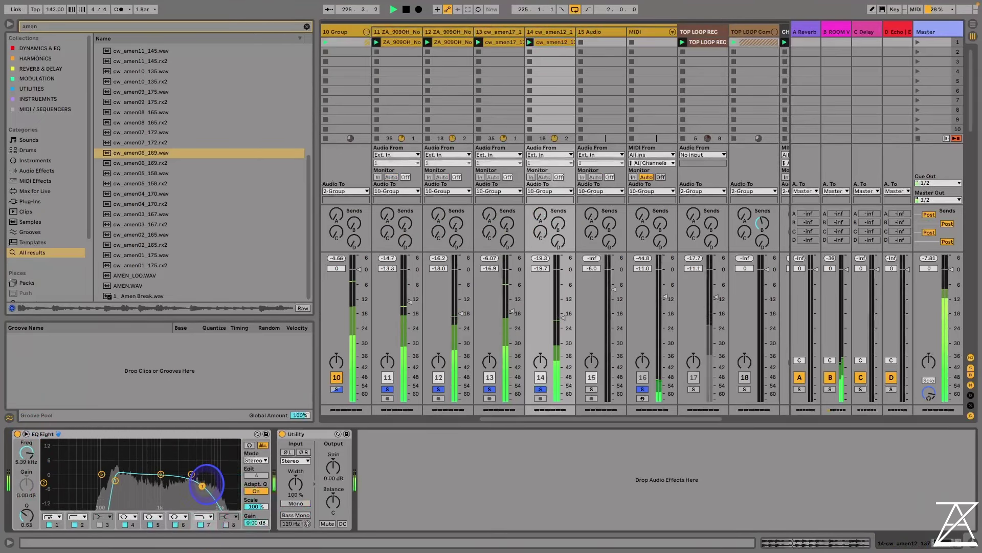
# Stop playback and audition the cw_amen04_170.wav, cw_amen05_158.wav and cw_amen06_169.wav breaks
pyautogui.press('space')
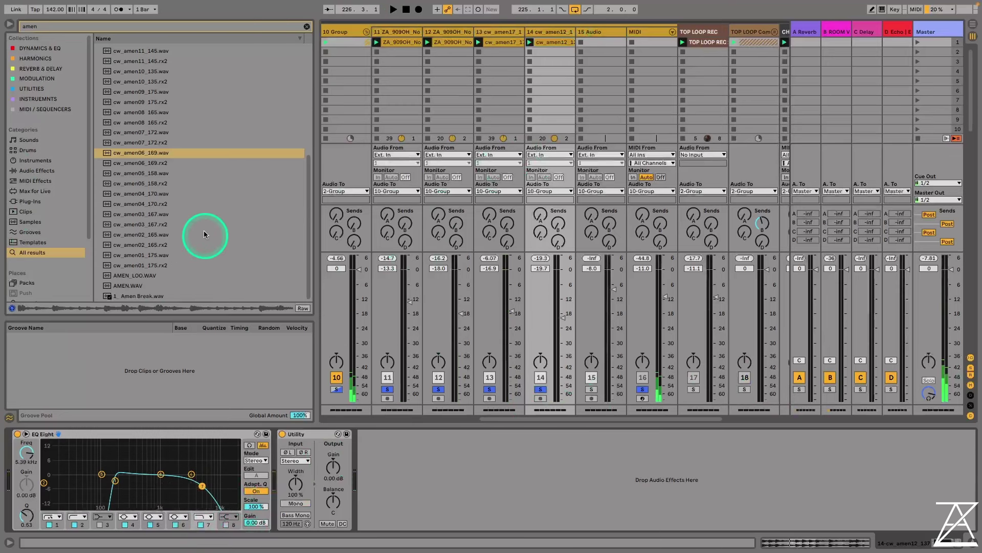
pyautogui.click(169, 165)
pyautogui.click(166, 197)
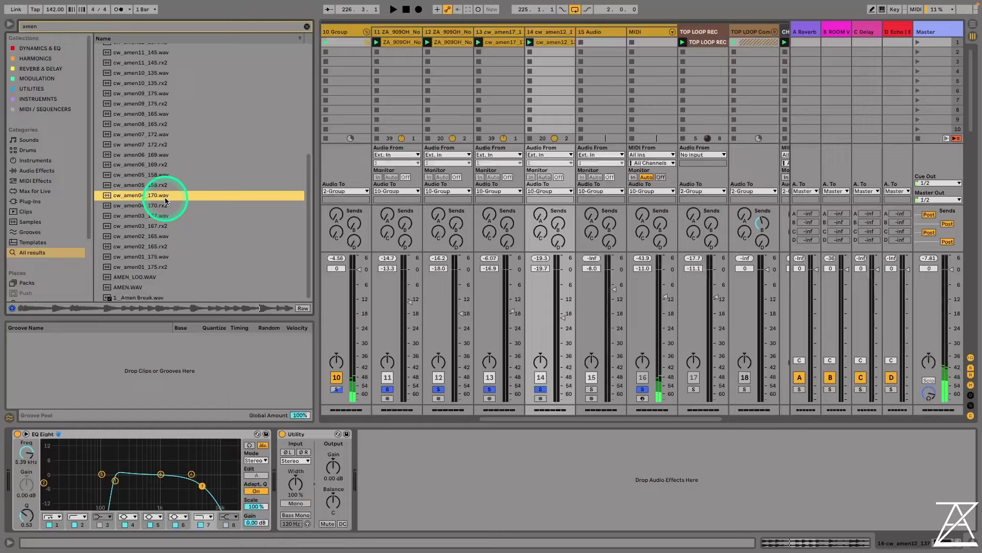
pyautogui.click(163, 185)
pyautogui.click(161, 175)
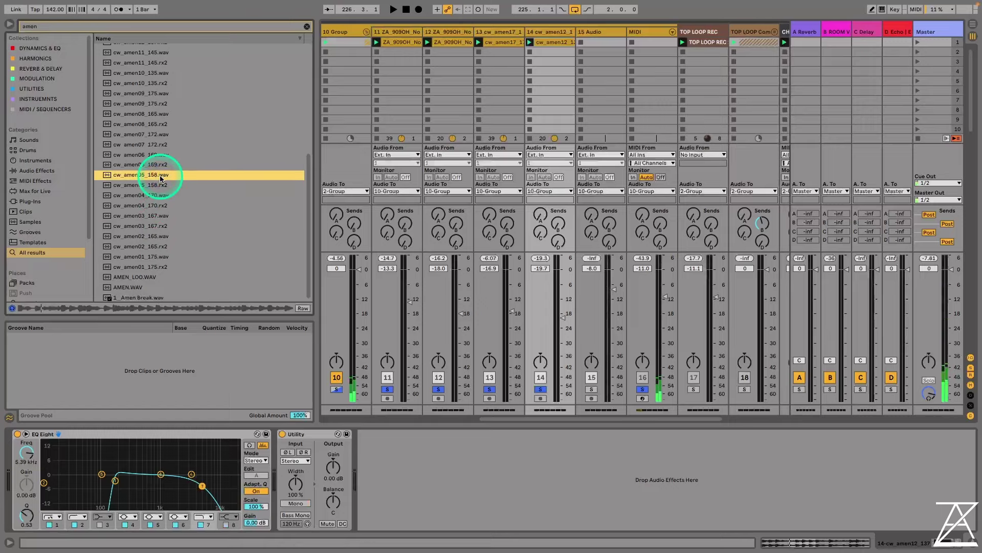
pyautogui.click(155, 156)
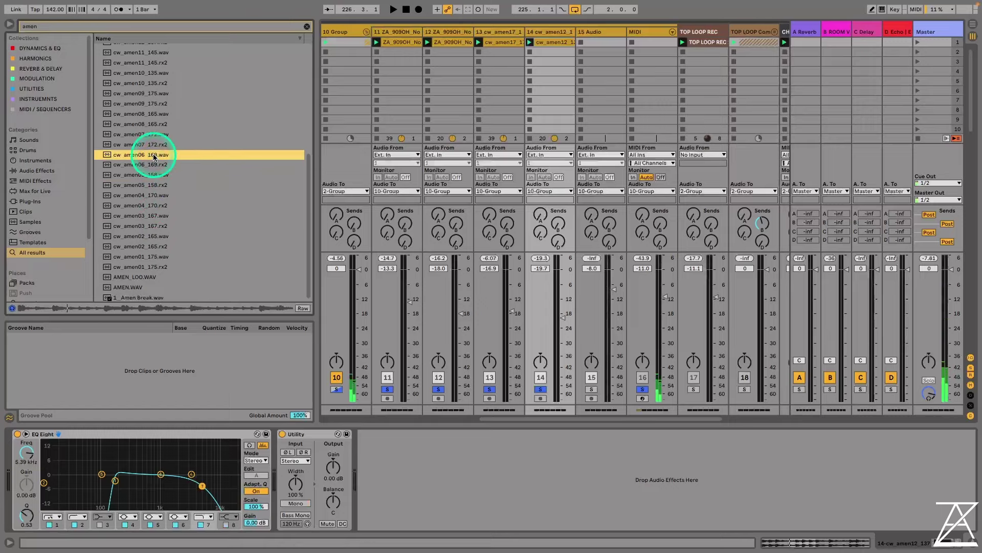
# Add cw_amen06_169.wav to the 15 Audio track, loop it from 1.2.1 to 1.4.1 and launch it
pyautogui.moveTo(155, 156); pyautogui.dragTo(601, 39)
pyautogui.moveTo(291, 358); pyautogui.dragTo(487, 355)
pyautogui.hotkey('ctrl', 'l')
pyautogui.press('space')
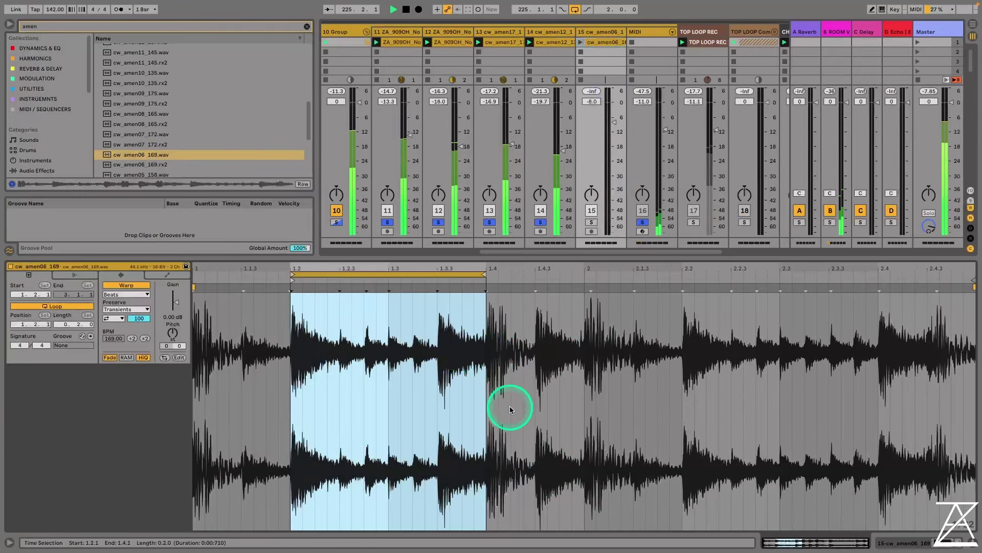
pyautogui.click(586, 38)
# Solo the cw_amen06 track and extend its clip's loop length to 1.0.0
pyautogui.click(164, 275)
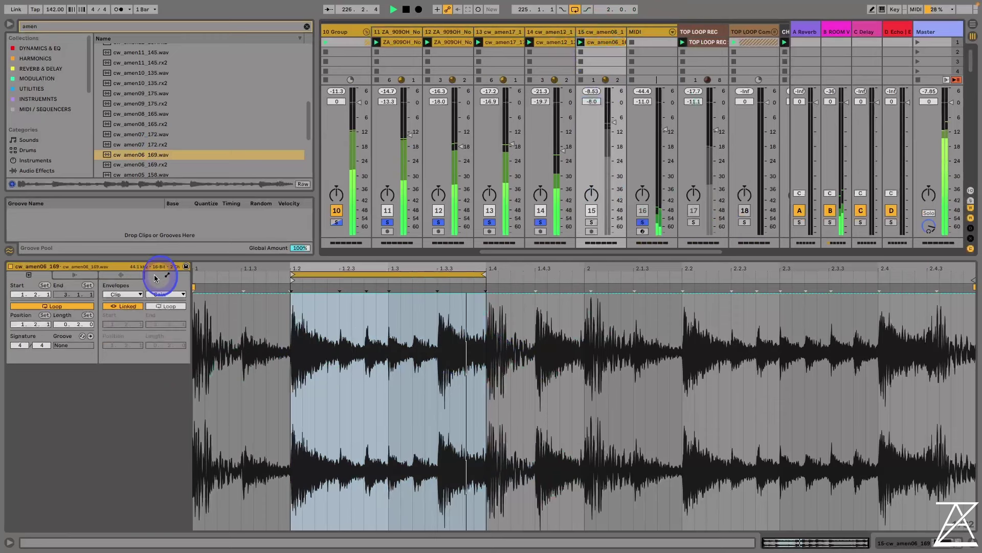
pyautogui.click(591, 222)
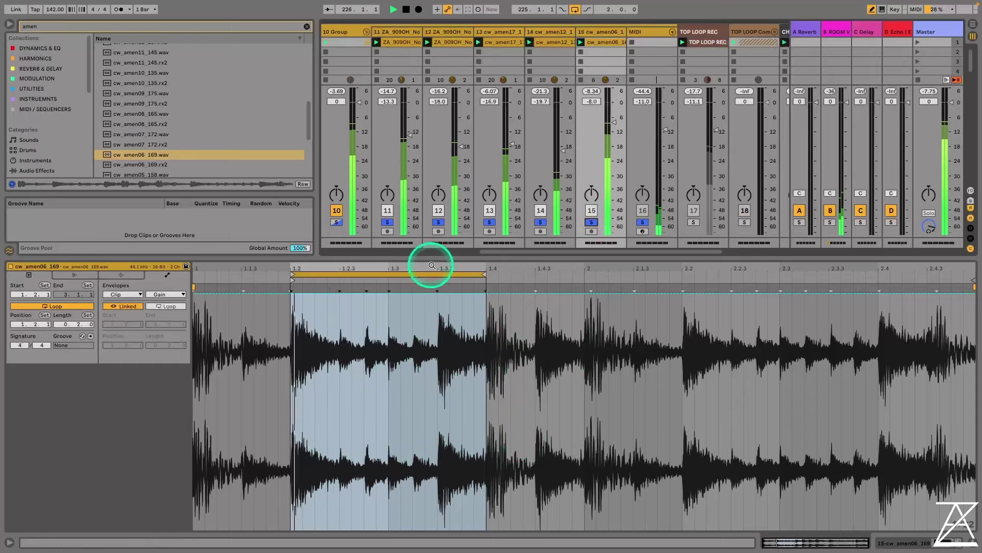
pyautogui.press('b')
pyautogui.click(121, 274)
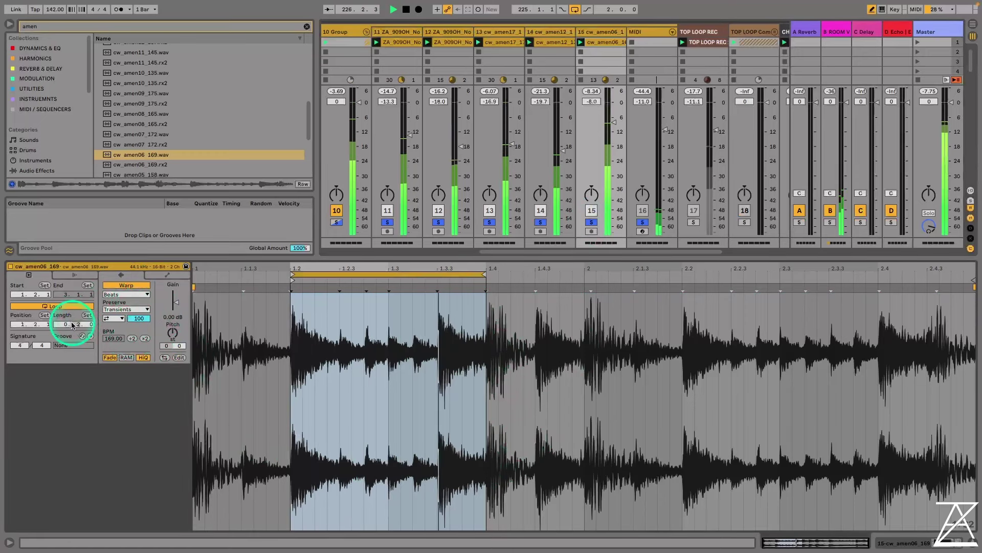
pyautogui.moveTo(65, 323); pyautogui.dragTo(66, 319)
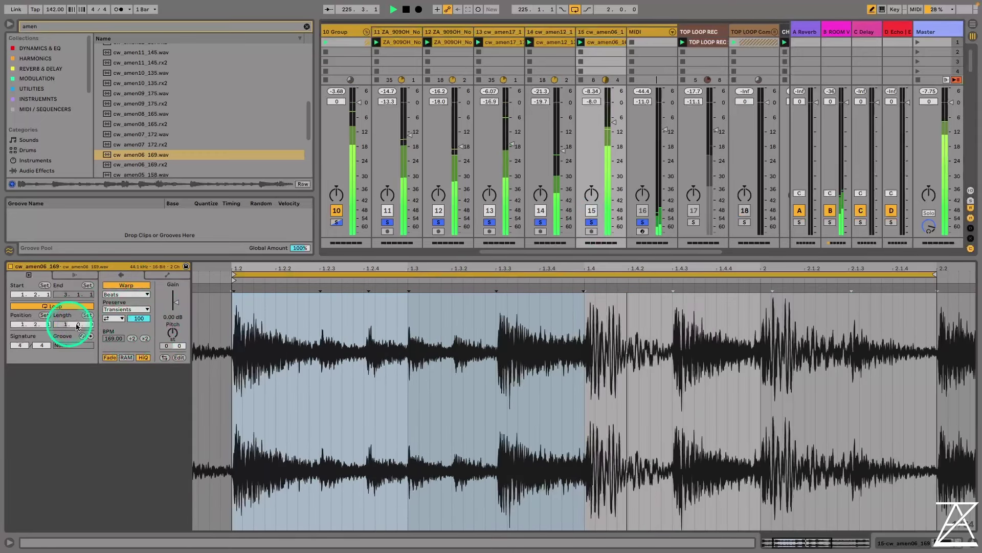
# Draw the cw_amen06_169 clip's gain envelope down to silence from 1.2.1 to 1.3.3 and from 1.4.1 to about 2.1.2
pyautogui.click(167, 275)
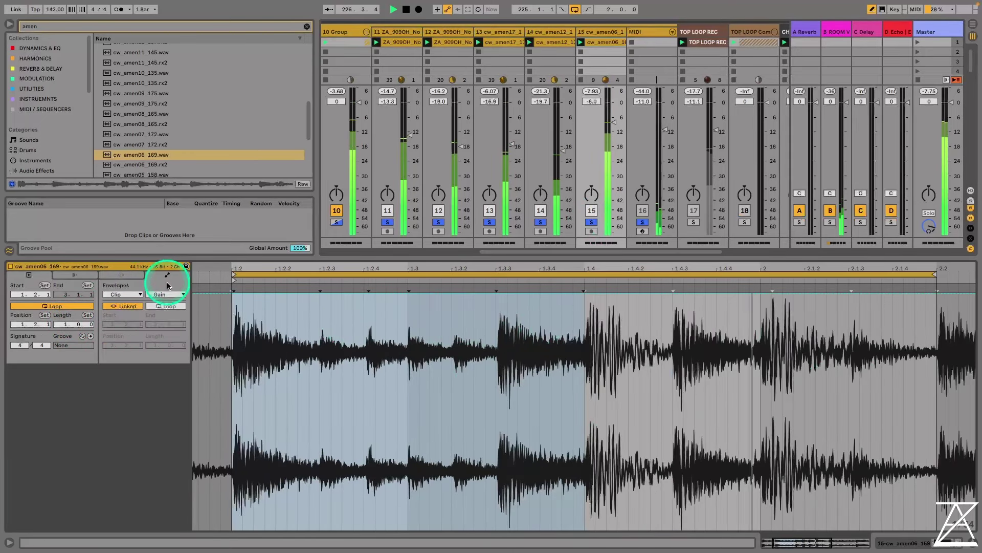
pyautogui.click(408, 424)
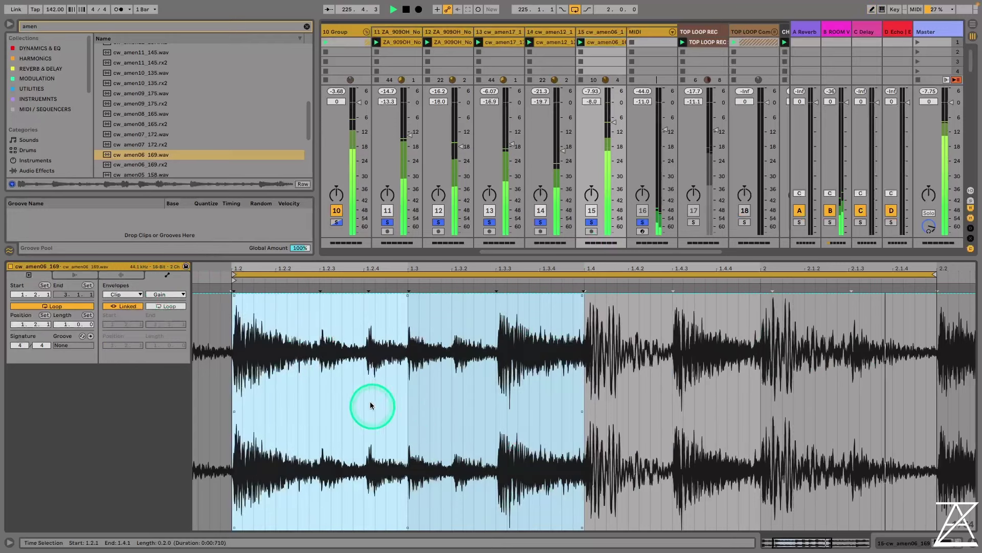
pyautogui.press('b')
pyautogui.moveTo(420, 446)
pyautogui.mouseDown()
pyautogui.moveTo(275, 533)
pyautogui.moveTo(230, 532)
pyautogui.moveTo(231, 549)
pyautogui.mouseUp()
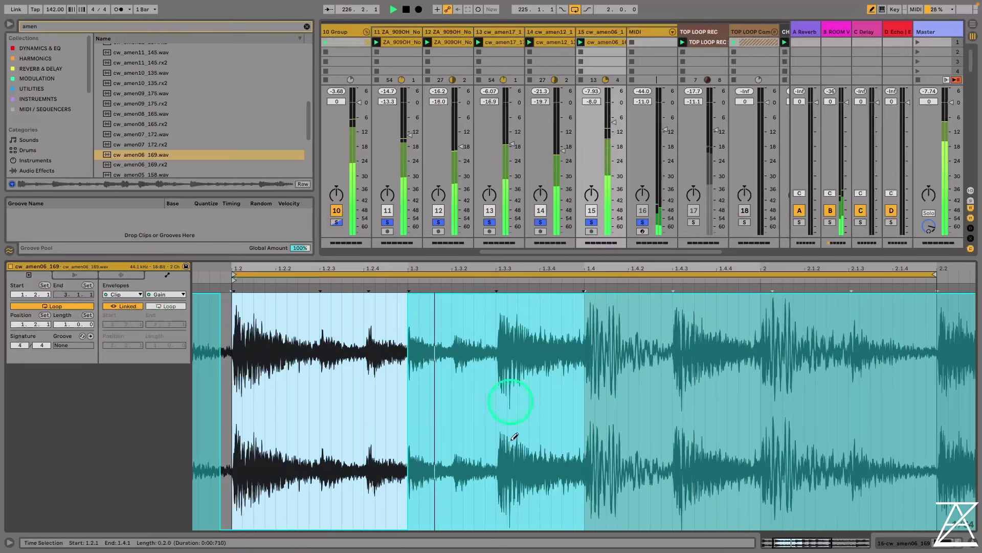
pyautogui.moveTo(486, 517); pyautogui.dragTo(319, 550)
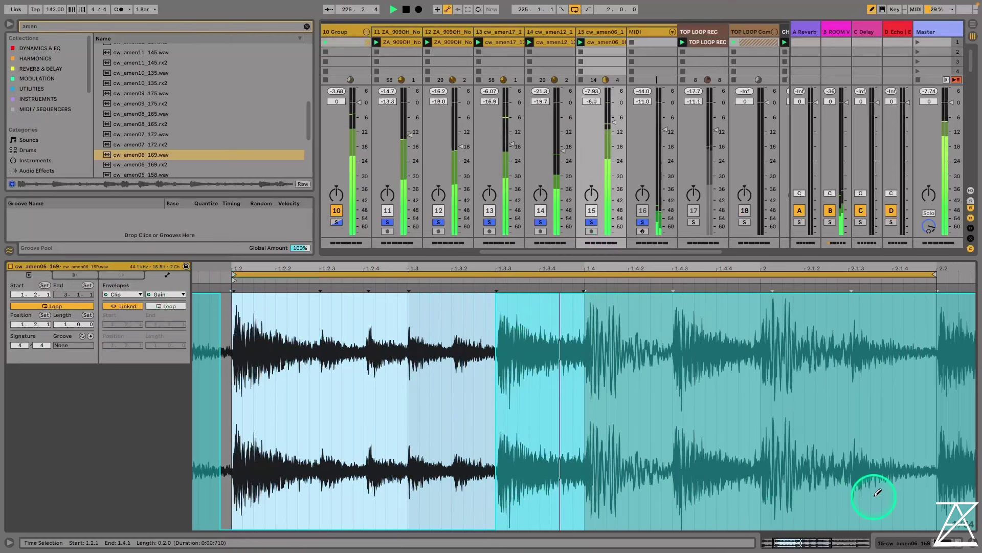
pyautogui.moveTo(597, 505)
pyautogui.mouseDown()
pyautogui.moveTo(596, 546)
pyautogui.moveTo(837, 551)
pyautogui.moveTo(835, 293)
pyautogui.moveTo(811, 266)
pyautogui.moveTo(814, 290)
pyautogui.mouseUp()
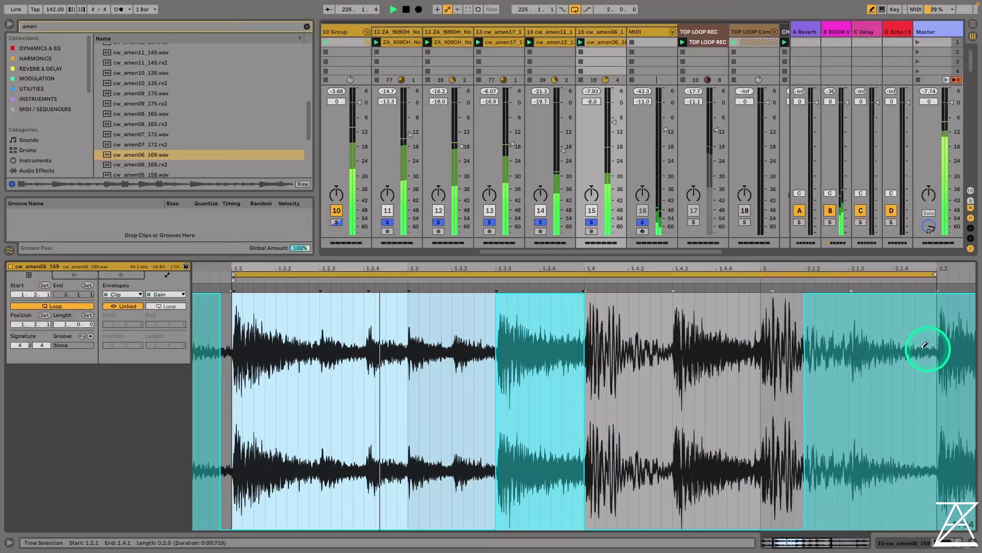
# On the cw_amen06 track's EQ Eight, cut the low end and dip 3.75 kHz to -1.36 dB
pyautogui.hotkey('shift', 'Tab')
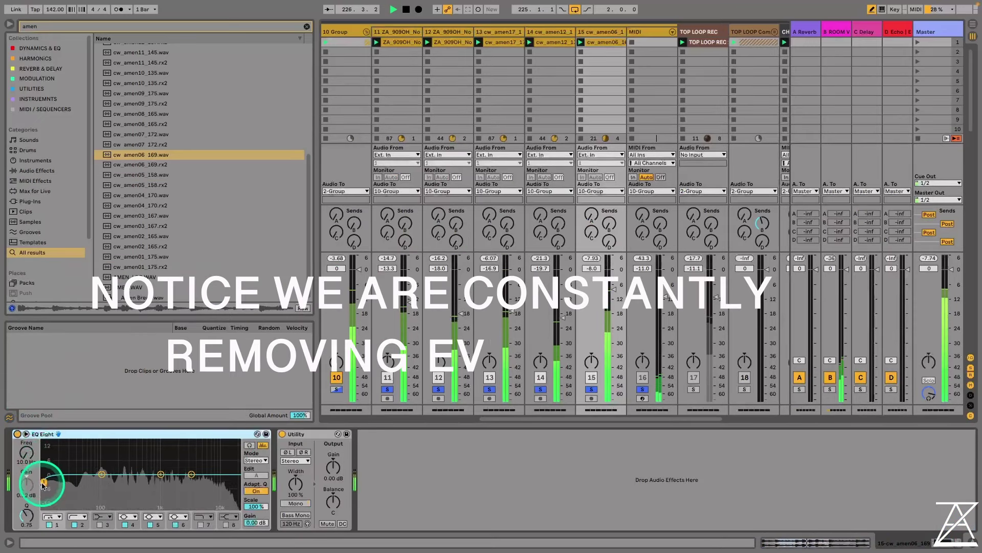
pyautogui.moveTo(42, 476); pyautogui.dragTo(113, 487)
pyautogui.moveTo(191, 474); pyautogui.dragTo(193, 477)
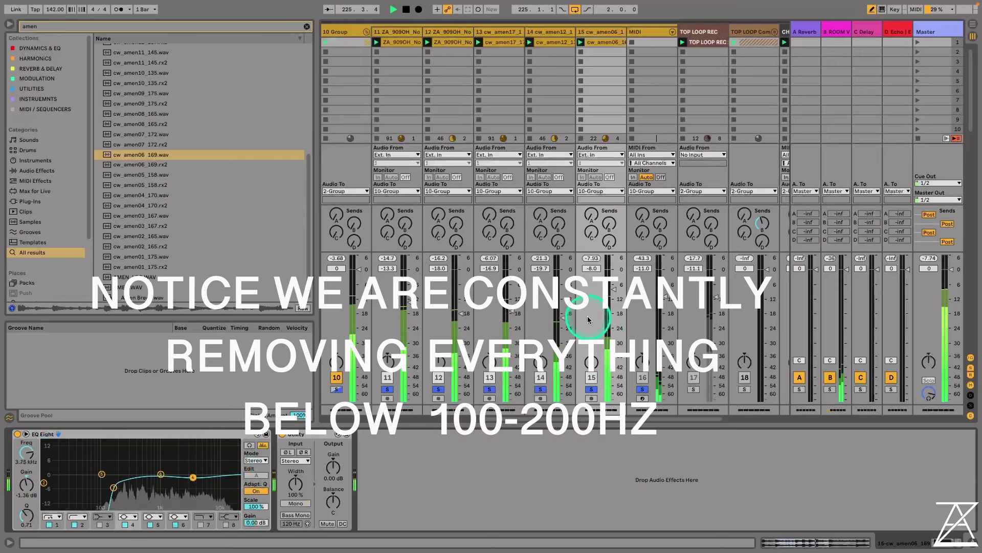
# Clear the browser search and add a Delay from the Reverb & Delay collection after Utility on the cw_amen06 track
pyautogui.click(51, 56)
pyautogui.click(292, 55)
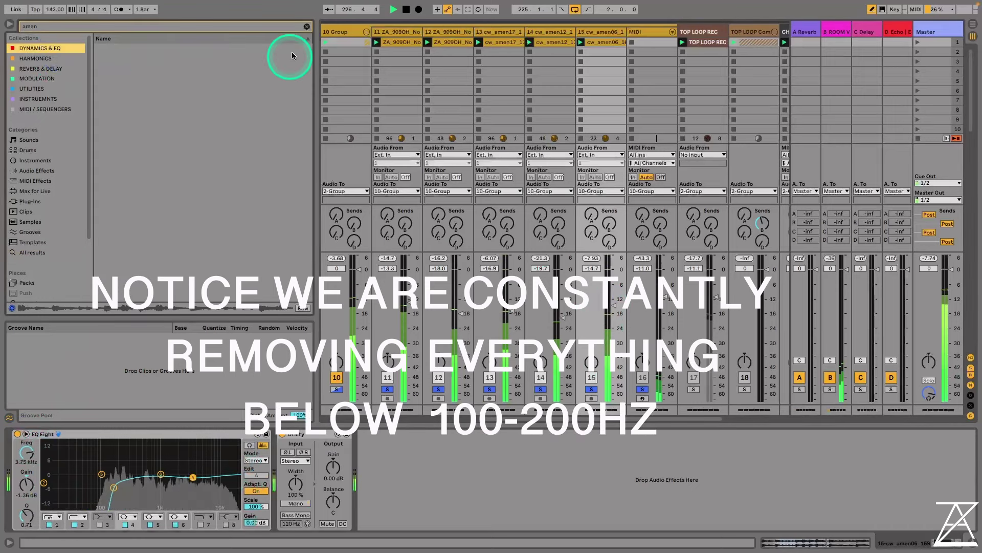
pyautogui.click(307, 27)
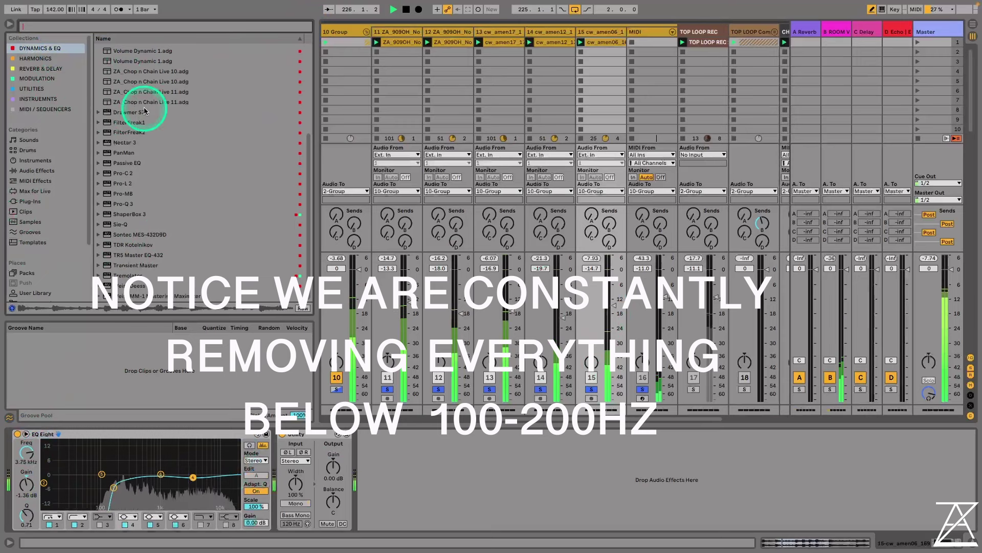
pyautogui.click(51, 48)
pyautogui.click(201, 80)
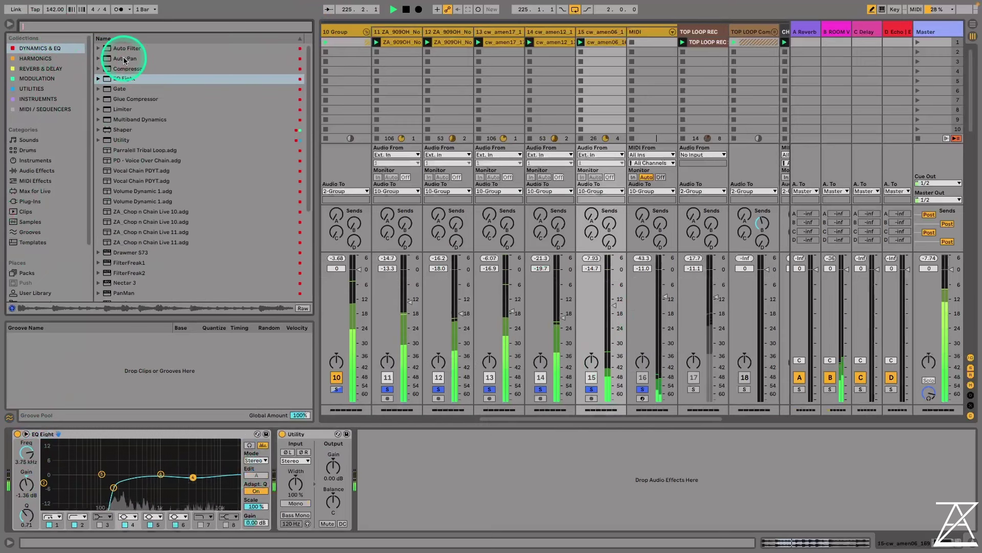
pyautogui.click(53, 70)
pyautogui.moveTo(146, 49); pyautogui.dragTo(426, 495)
# Set the Delay to 2 sixteenths on both sides, filter 1.41 kHz with width 5.64, feedback 42% and dry/wet 59%
pyautogui.click(416, 460)
pyautogui.moveTo(475, 449); pyautogui.dragTo(479, 460)
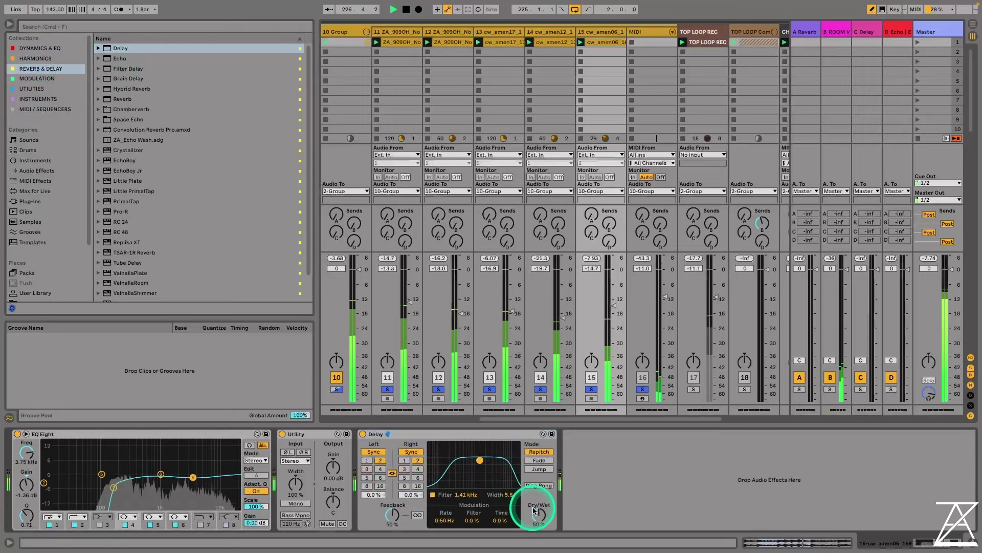
pyautogui.click(629, 423)
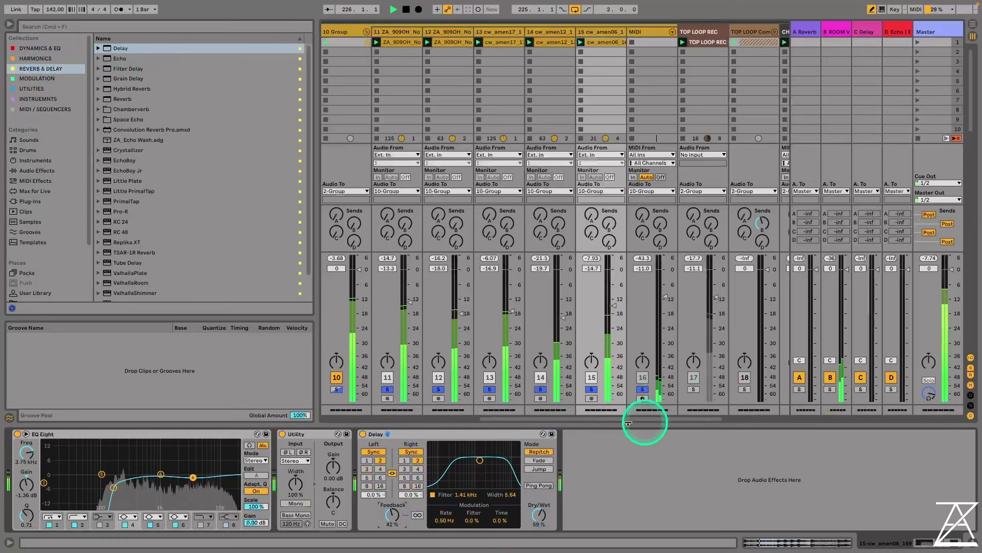
# Set the cw_amen06 track to -16.9 dB and MIDI track 16 to -8.0 dB, and add TOM and SUB to the solo
pyautogui.moveTo(619, 325); pyautogui.dragTo(666, 287)
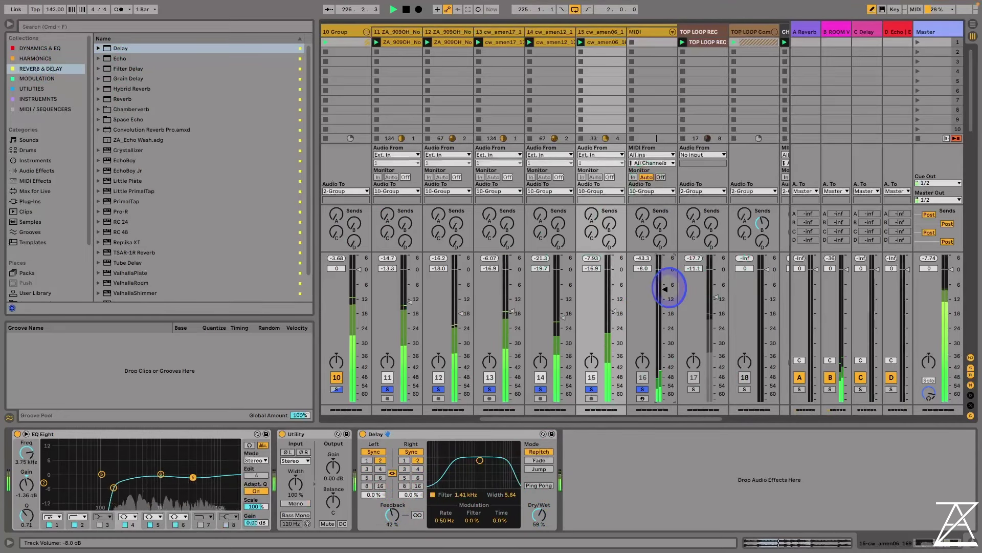
pyautogui.hscroll(-8, 527, 417)
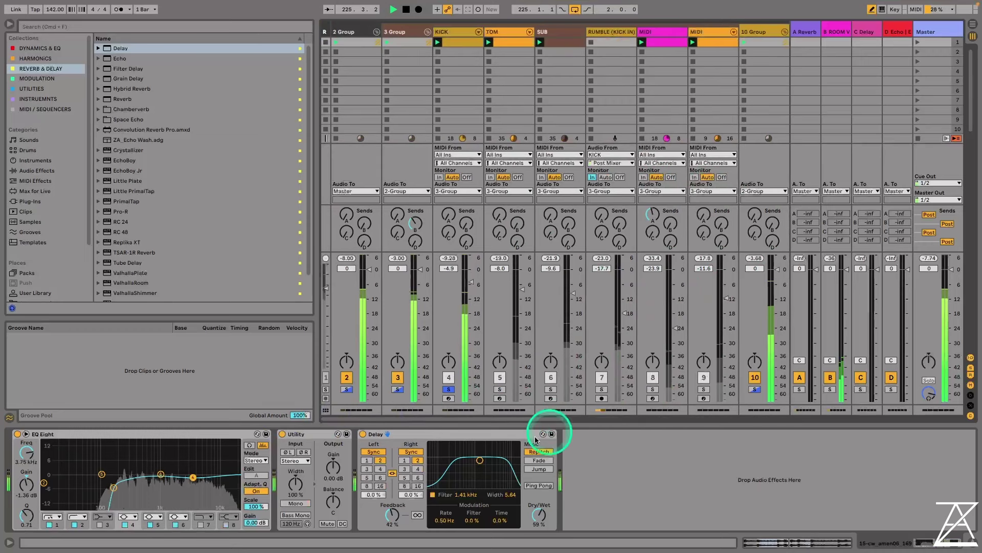
pyautogui.click(501, 391)
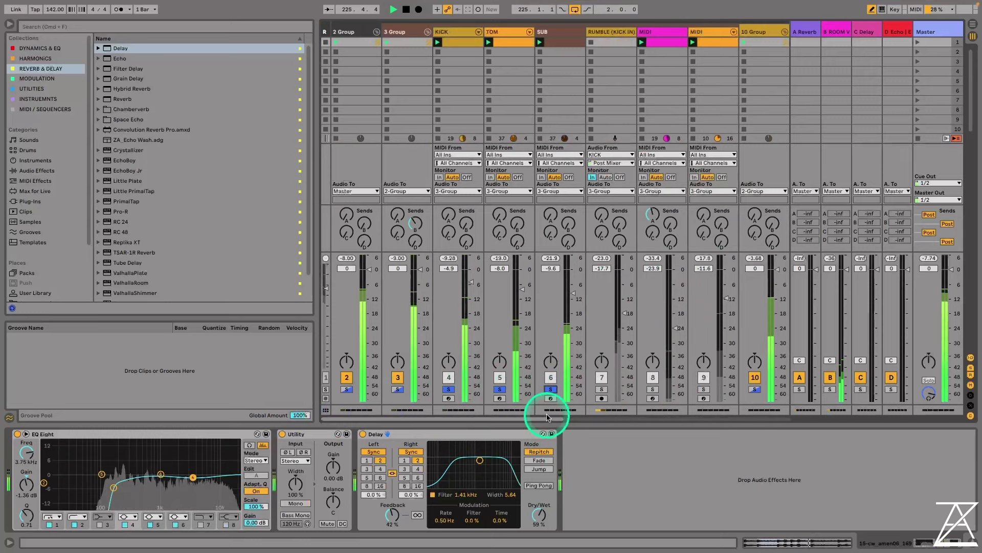
# Lower the cw_amen17 track's volume to -17.7 dB
pyautogui.hscroll(7, 660, 411)
pyautogui.hscroll(-1, 664, 410)
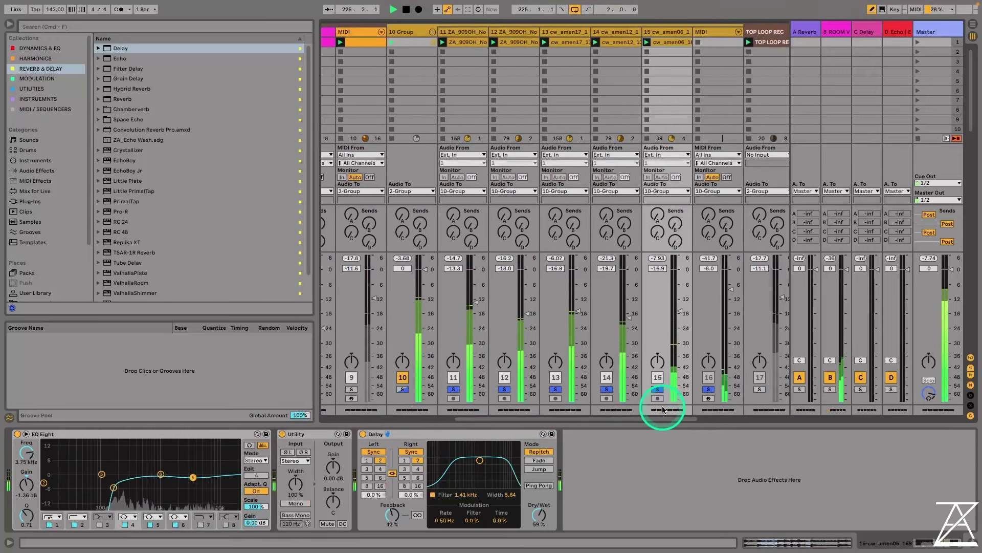
pyautogui.moveTo(582, 315); pyautogui.dragTo(582, 317)
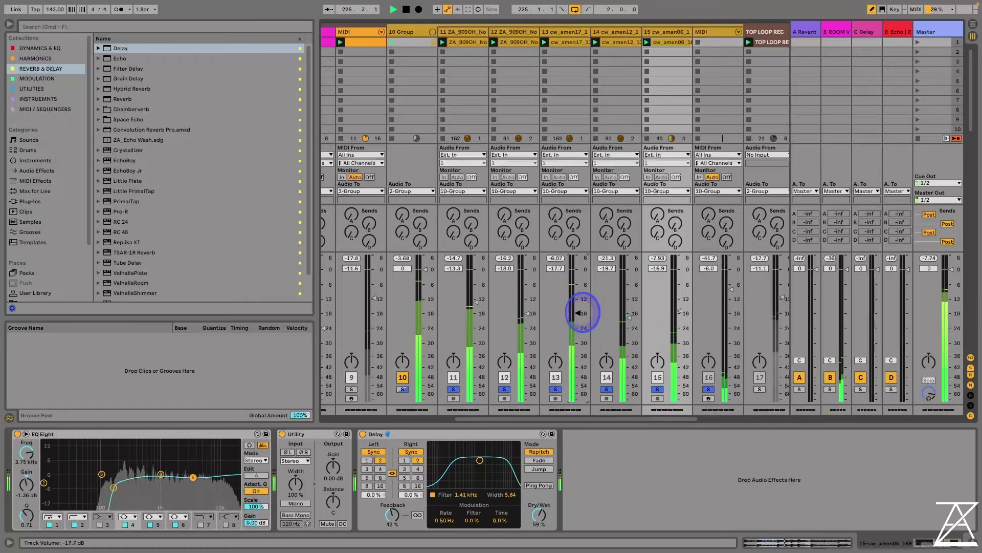
# Set the volumes of cw_amen17 to -18.4 dB, cw_amen12 to -20.0 dB and cw_amen06 to -18.0 dB
pyautogui.click(714, 357)
pyautogui.moveTo(672, 314); pyautogui.dragTo(673, 315)
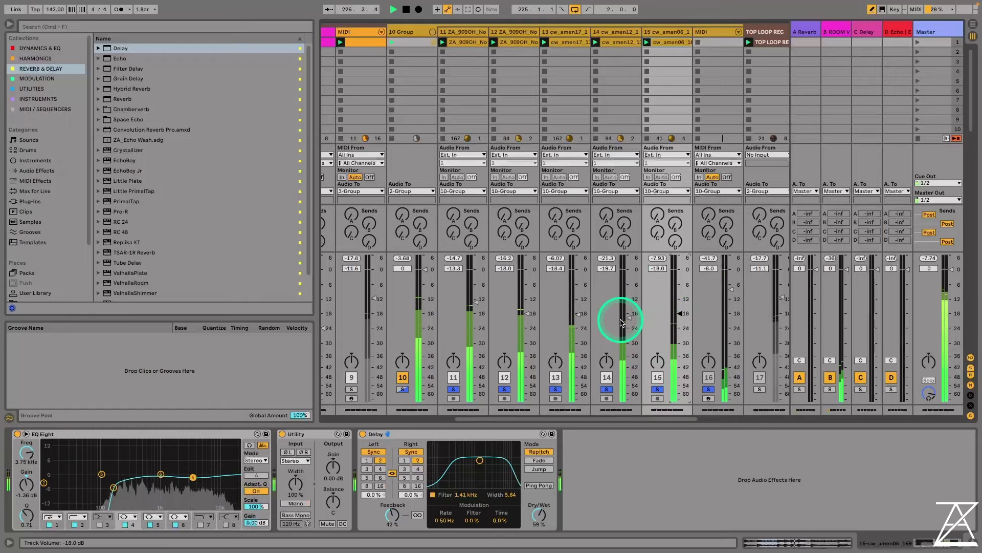
# Move the one-beat loop of the cw_amen17 clip so it starts at position 3.2.1
pyautogui.click(565, 43)
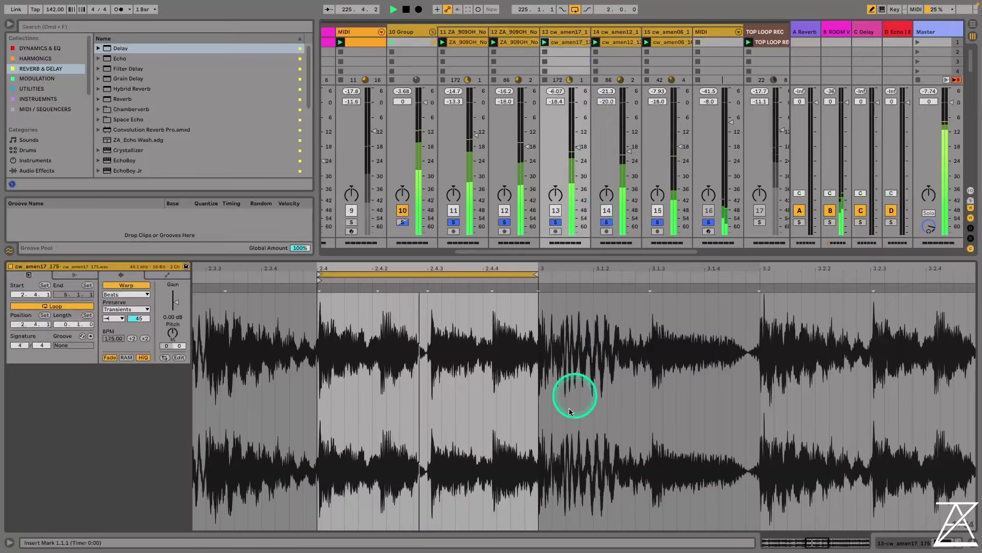
pyautogui.press('Up')
pyautogui.press('Up')
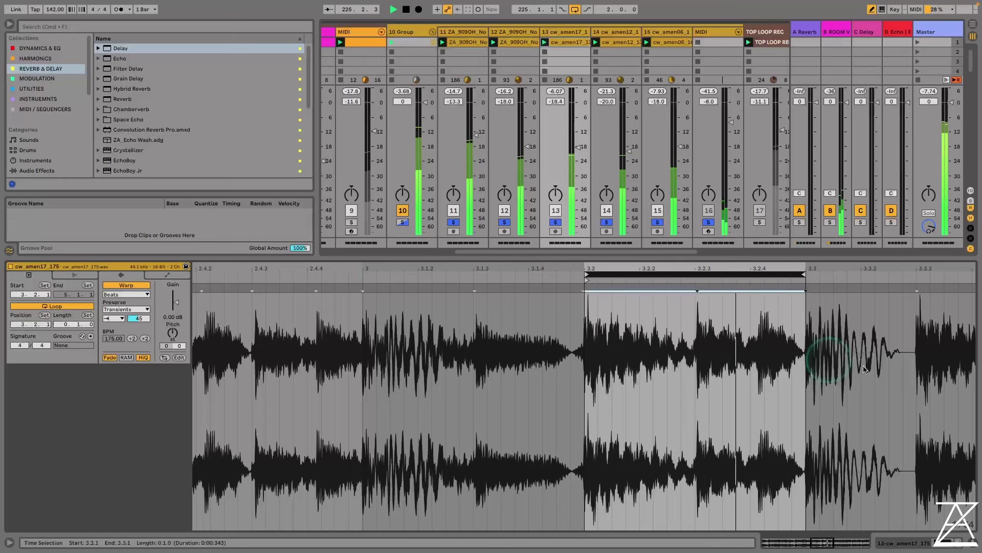
pyautogui.click(435, 427)
pyautogui.click(975, 542)
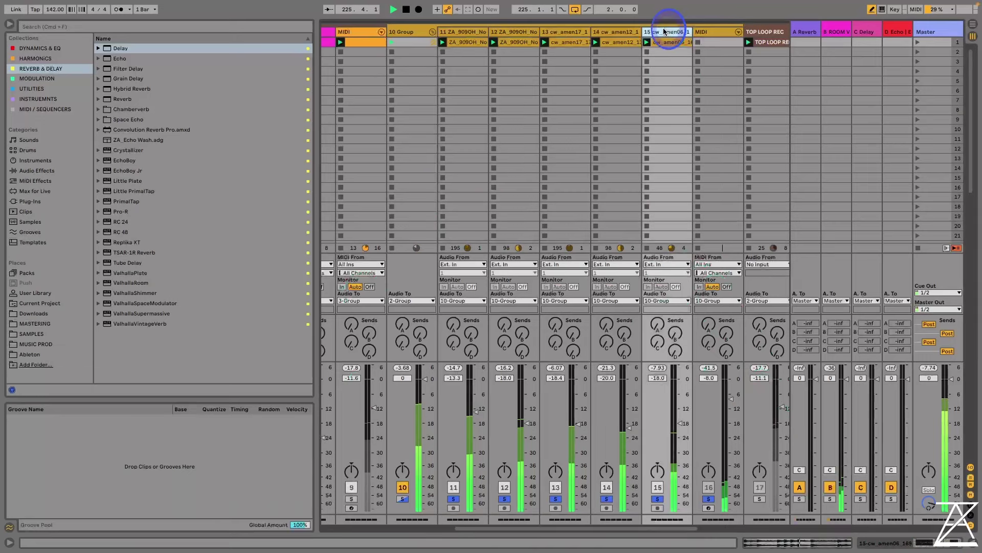
# Open the cw_amen06 clip's sample settings and adjust its transient envelope
pyautogui.doubleClick(663, 32)
pyautogui.click(662, 42)
pyautogui.click(316, 402)
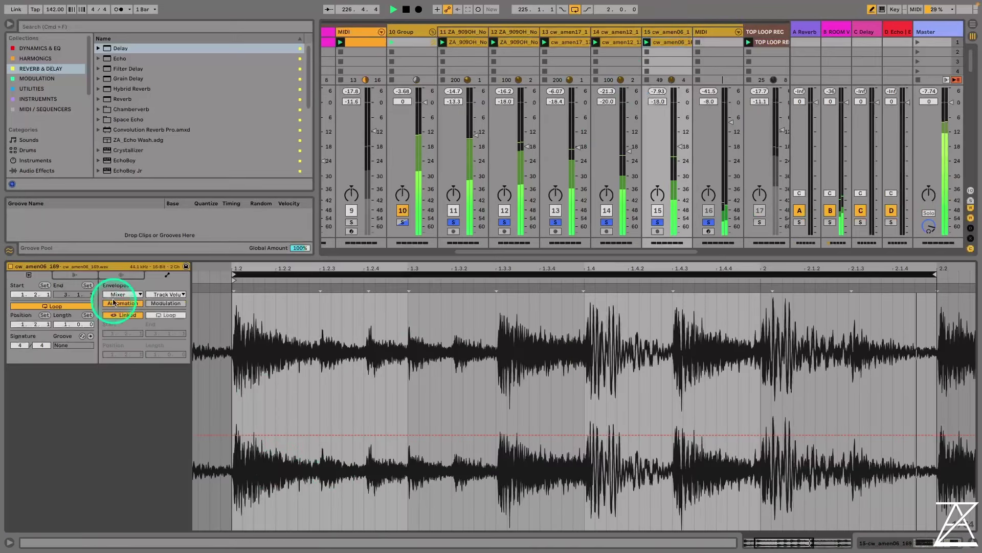
pyautogui.click(121, 275)
pyautogui.click(130, 324)
pyautogui.moveTo(130, 324)
pyautogui.mouseDown()
pyautogui.moveTo(131, 315)
pyautogui.moveTo(145, 321)
pyautogui.mouseUp()
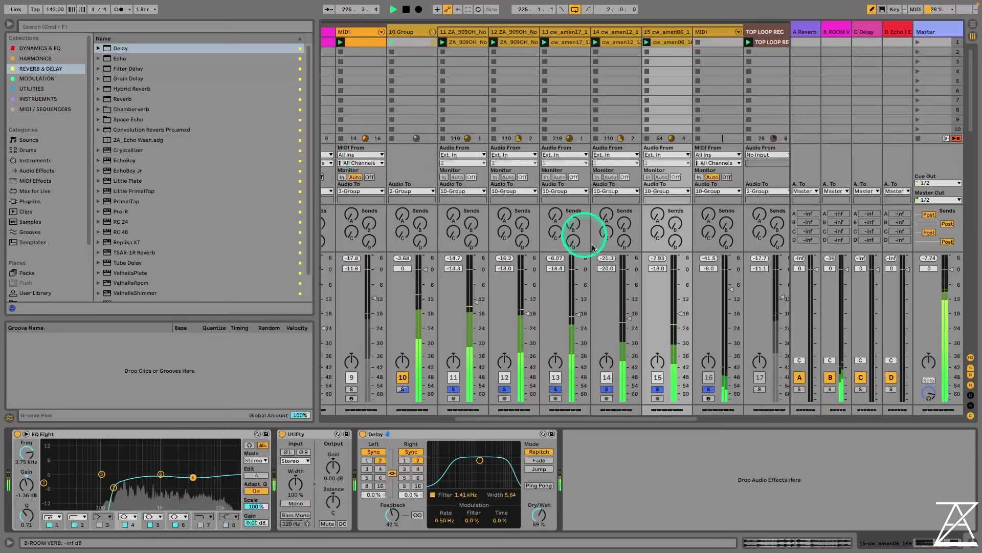
# Stop playback and add a Compressor from the Dynamics & EQ collection to 10 Group
pyautogui.press('space')
pyautogui.click(410, 31)
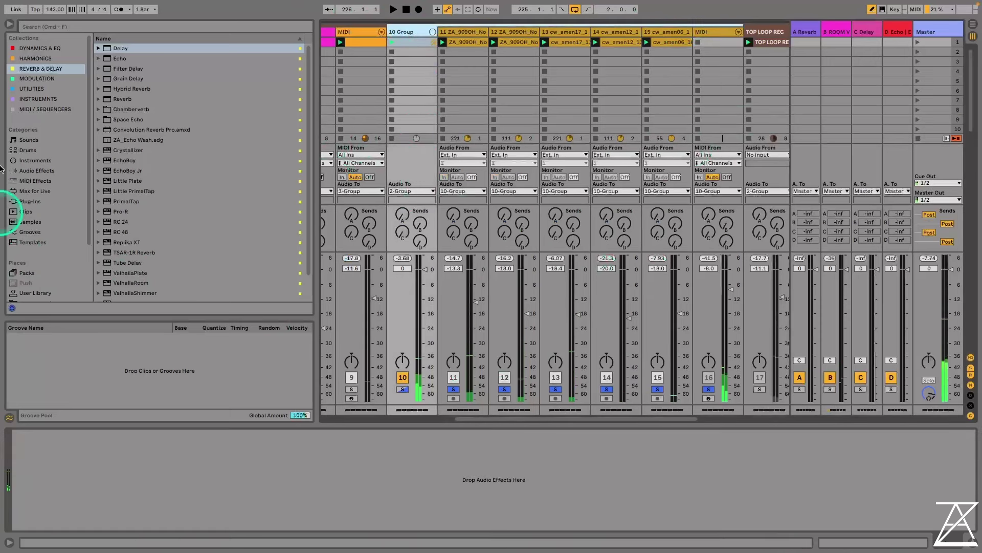
pyautogui.click(28, 49)
pyautogui.click(193, 79)
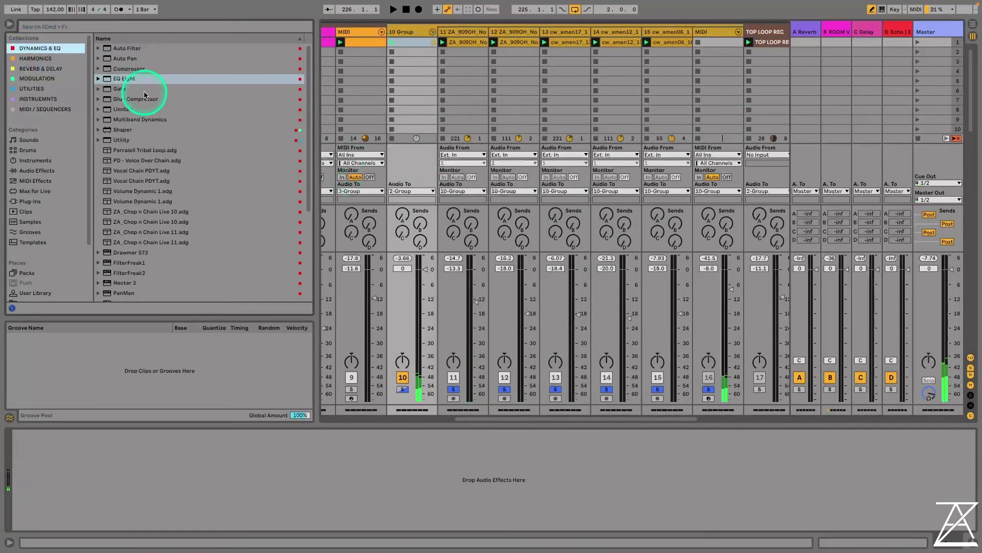
pyautogui.moveTo(128, 69); pyautogui.dragTo(106, 426)
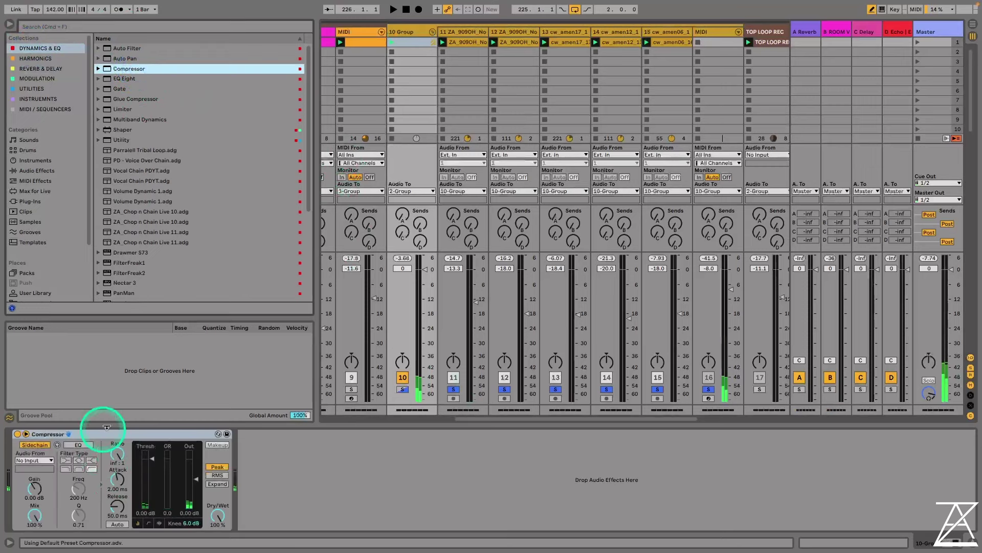
# Sidechain the Compressor from KICK with the threshold at -13.1 dB, and compare the loop with the device bypassed and active
pyautogui.click(54, 457)
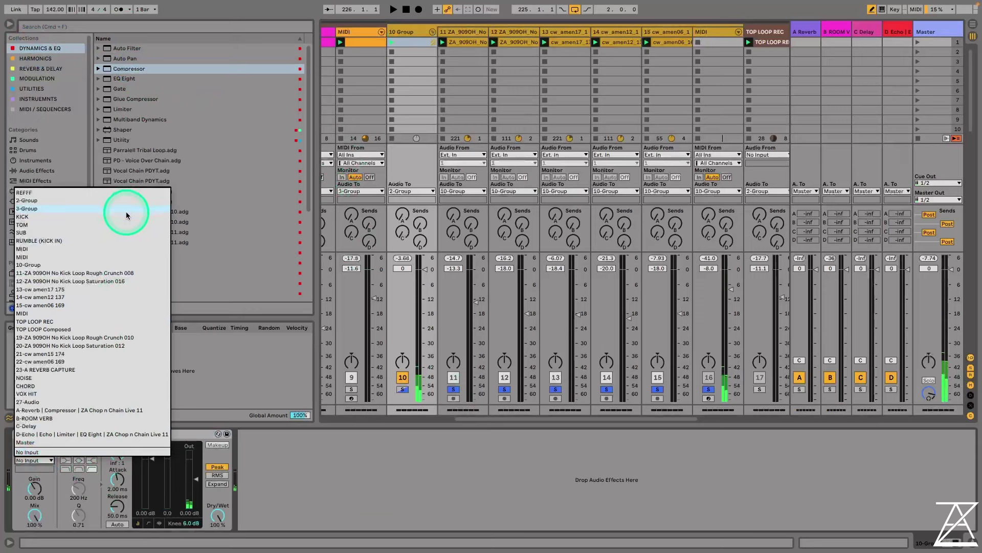
pyautogui.press('Return')
pyautogui.click(126, 495)
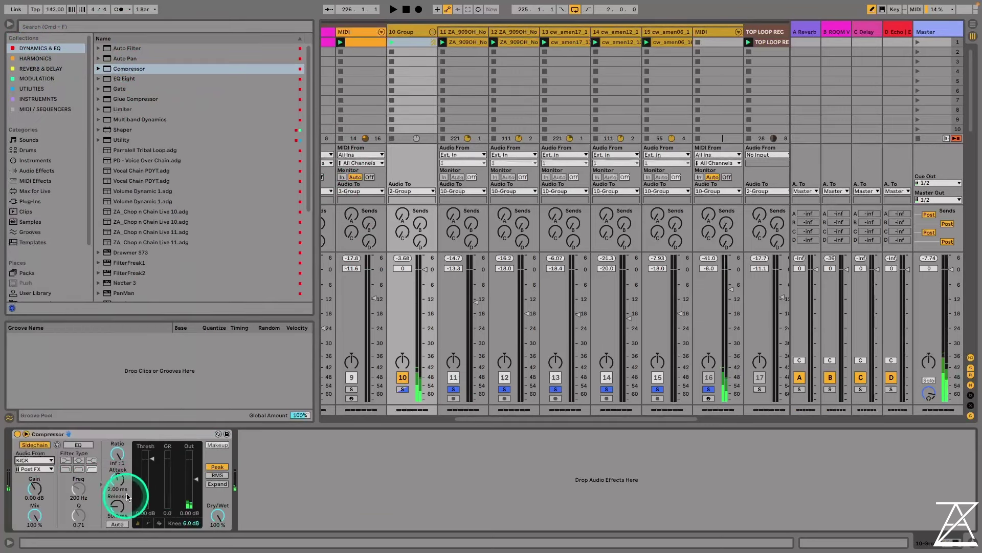
pyautogui.click(393, 10)
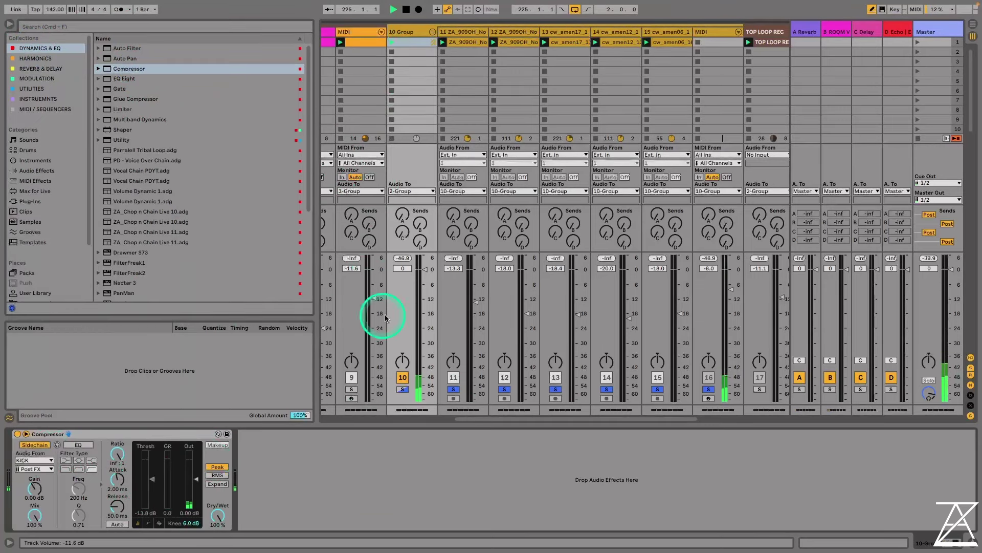
pyautogui.moveTo(162, 487); pyautogui.dragTo(154, 475)
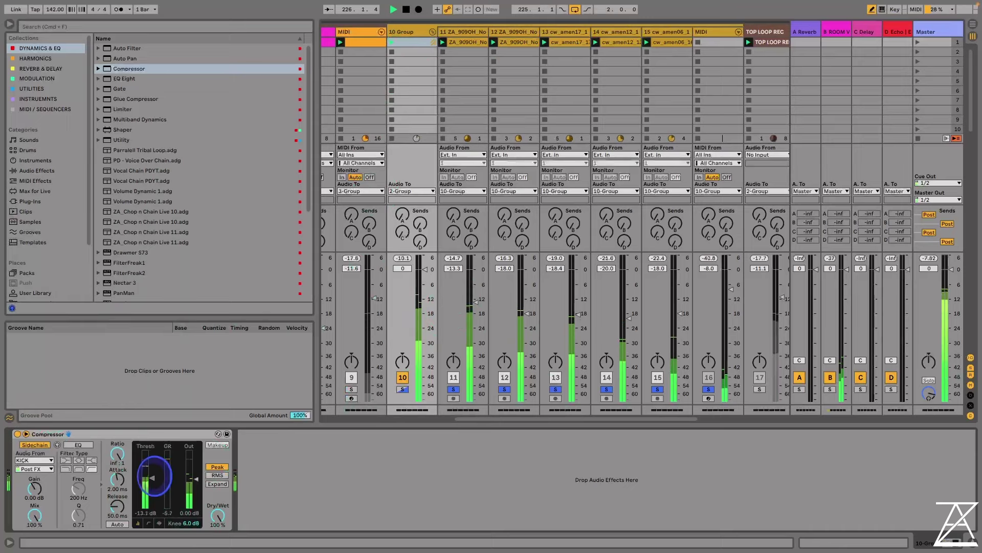
pyautogui.click(17, 434)
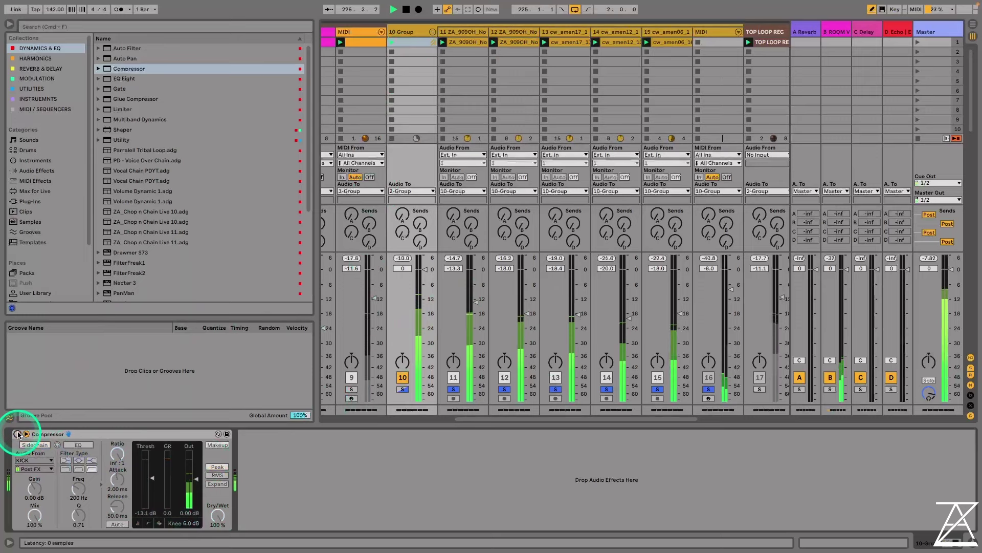
pyautogui.click(17, 434)
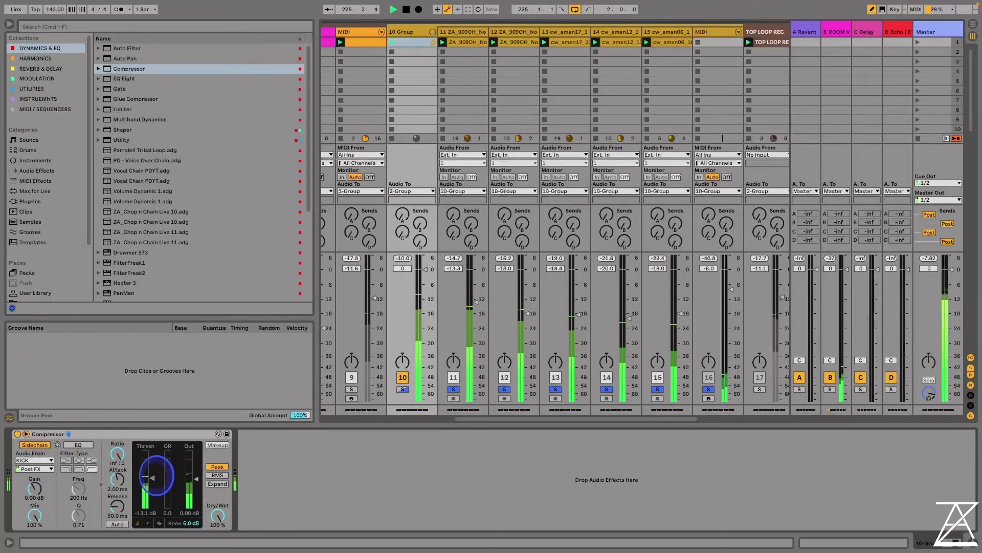
# Set the Compressor's attack to 0.10 ms and its release to about 20 ms, and stop playback
pyautogui.moveTo(117, 506); pyautogui.dragTo(118, 512)
pyautogui.moveTo(121, 471); pyautogui.dragTo(126, 481)
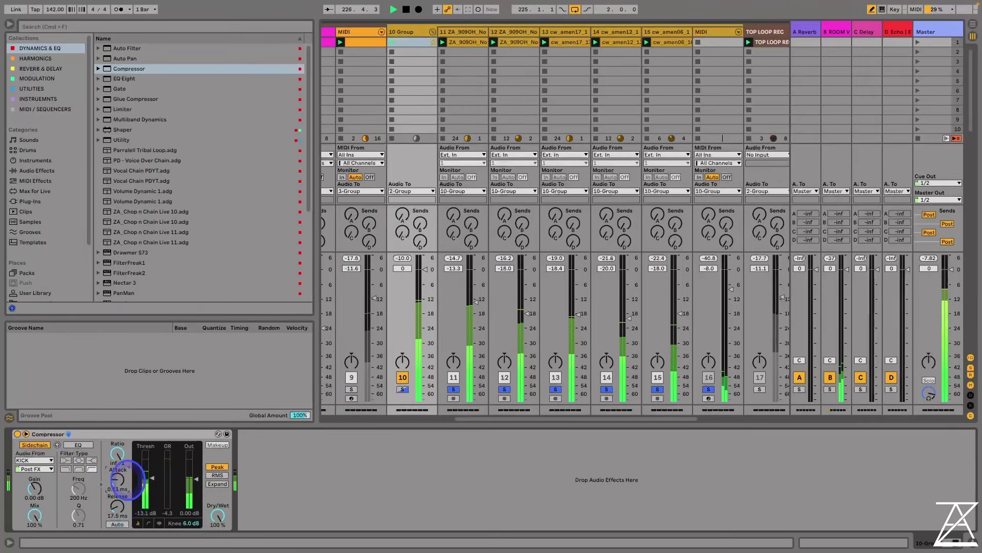
pyautogui.moveTo(121, 520); pyautogui.dragTo(117, 485)
pyautogui.press('space')
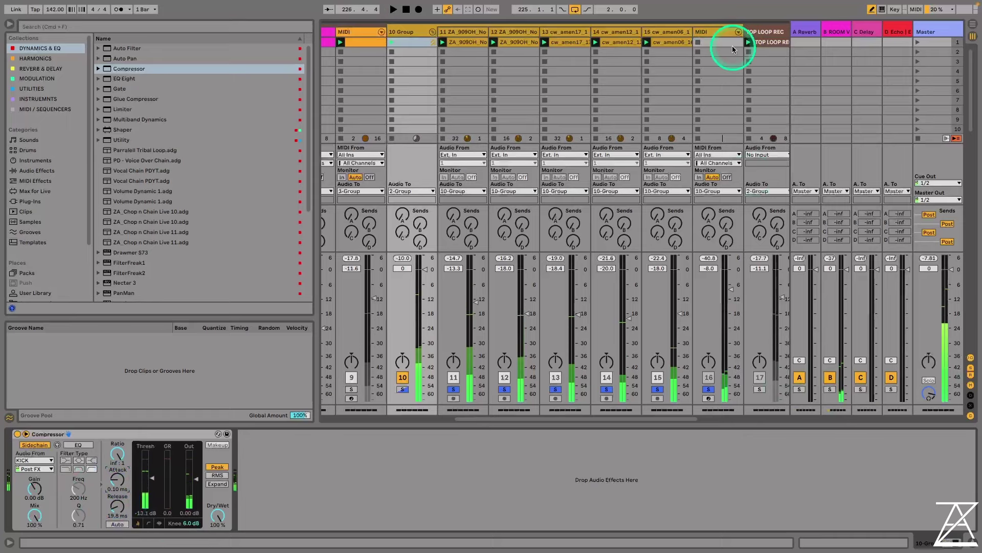
# Insert a new audio track directly after the cw_amen06 track inside the group
pyautogui.click(732, 45)
pyautogui.click(662, 39)
pyautogui.click(662, 29)
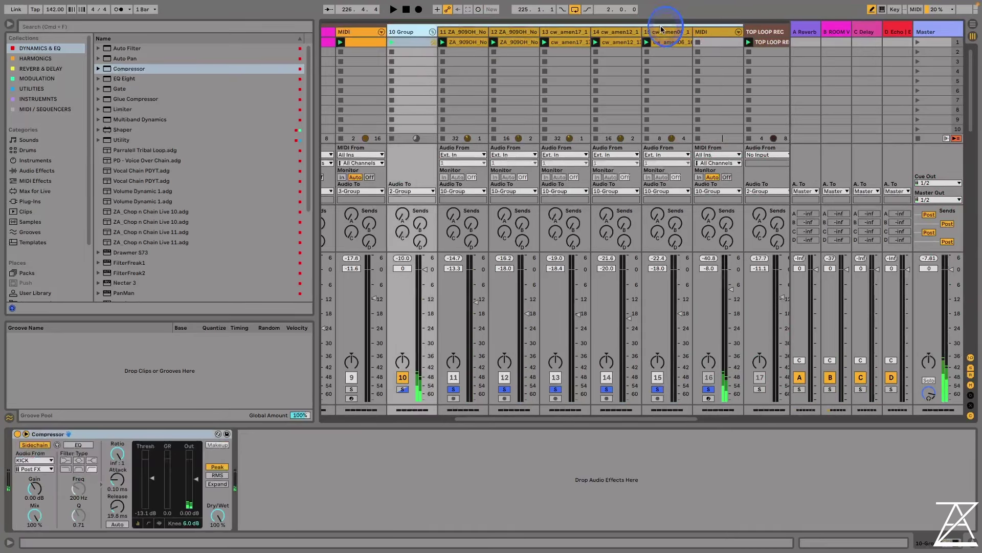
pyautogui.click(661, 33)
pyautogui.scroll(-3, 48, 207)
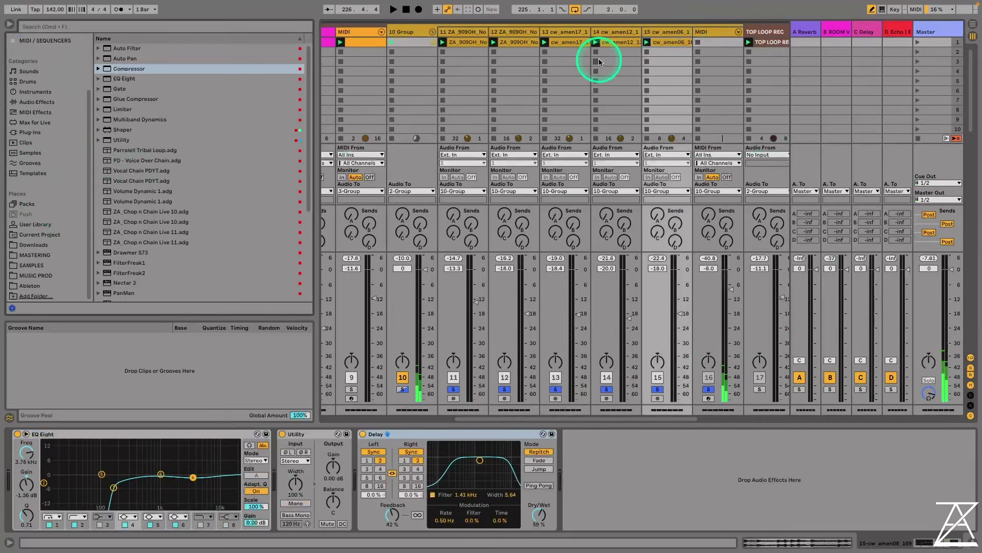
pyautogui.press('super+t')
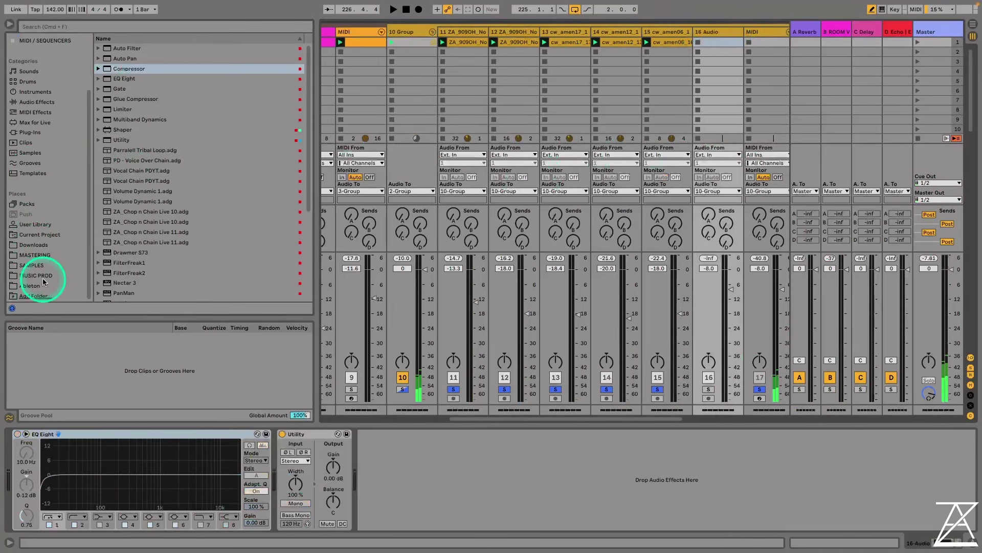
pyautogui.click(38, 285)
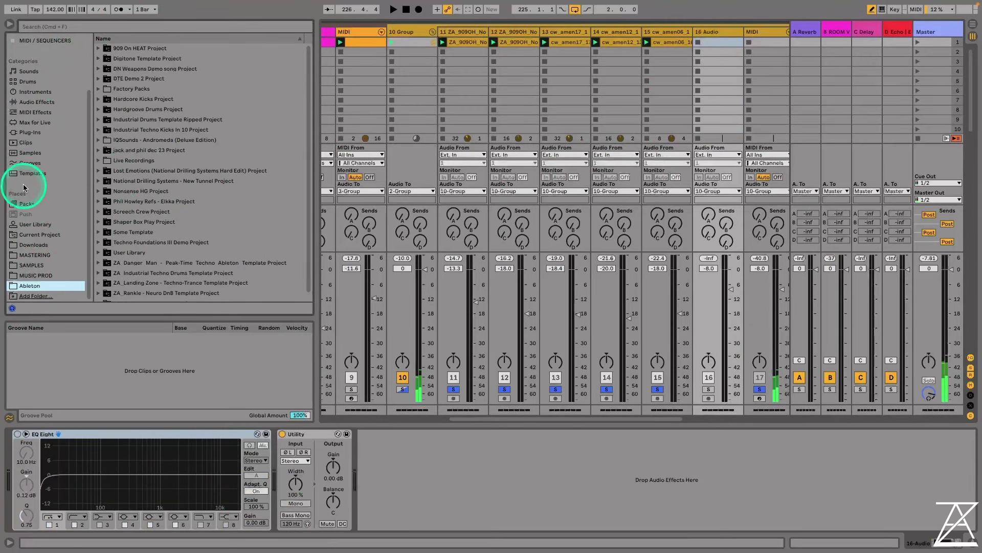
pyautogui.click(29, 173)
pyautogui.click(82, 28)
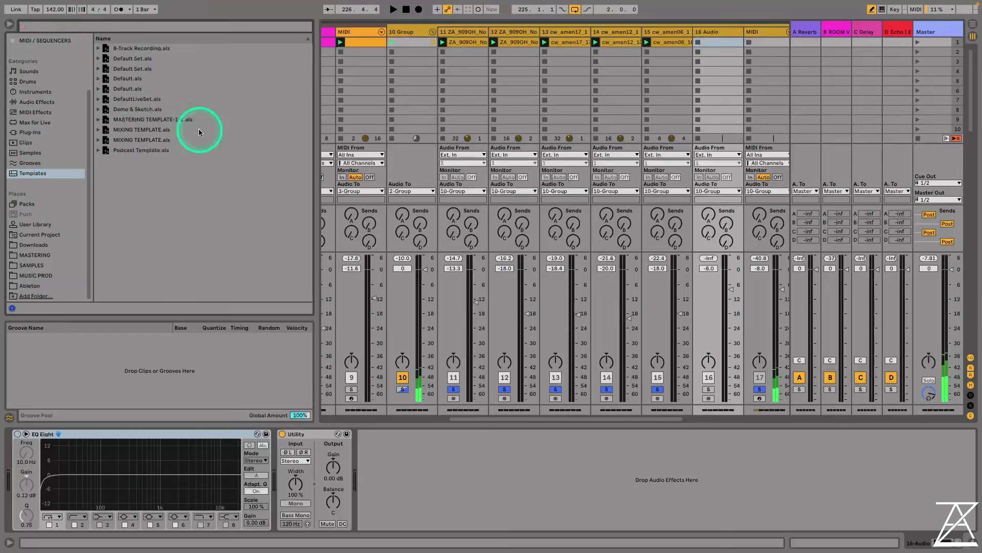
# In SAMPLES, open 04 ATMOSPHERE LOOPS under the Tales Of The Deep pack's 03 FX folder and preview Atmos Loops 012, 010 and 009
pyautogui.click(39, 264)
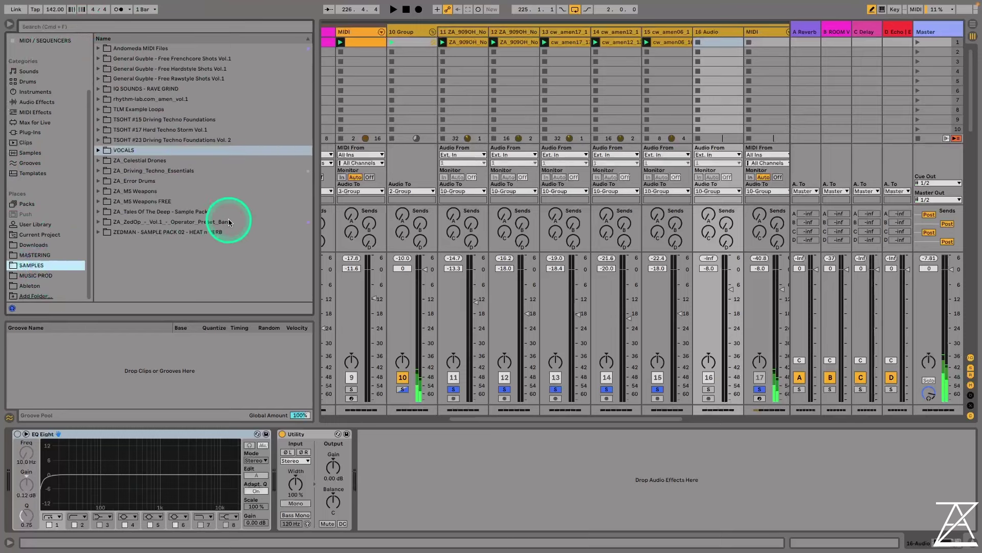
pyautogui.click(98, 212)
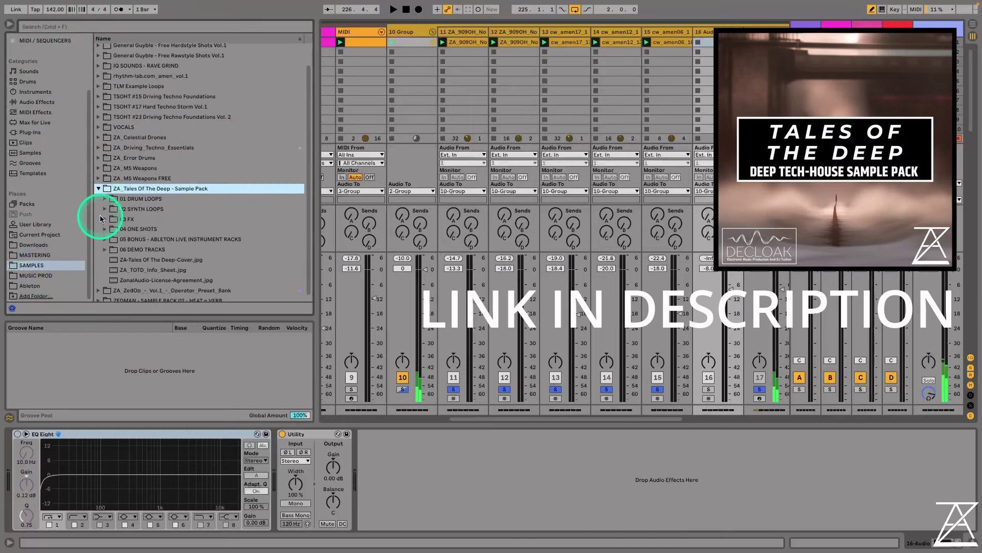
pyautogui.click(104, 220)
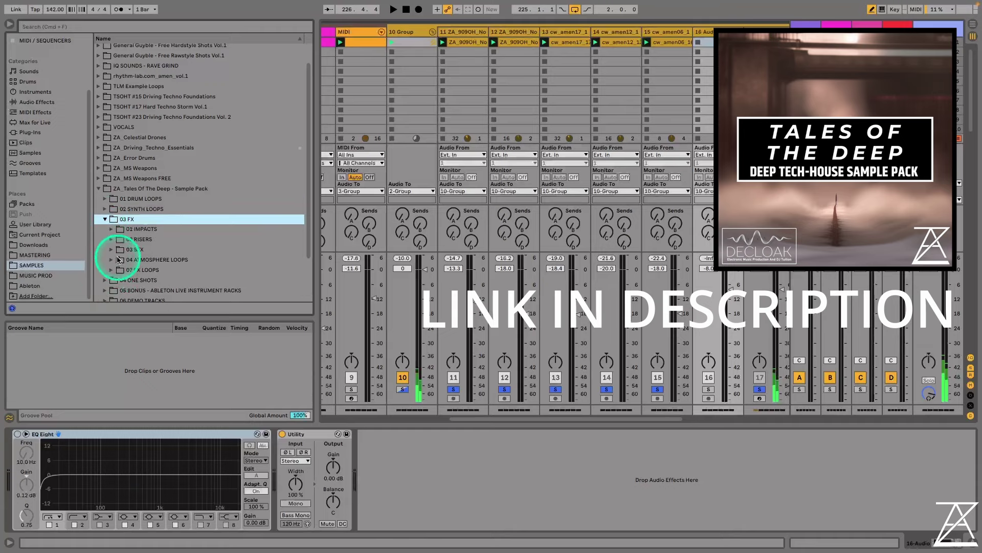
pyautogui.click(117, 258)
pyautogui.click(191, 175)
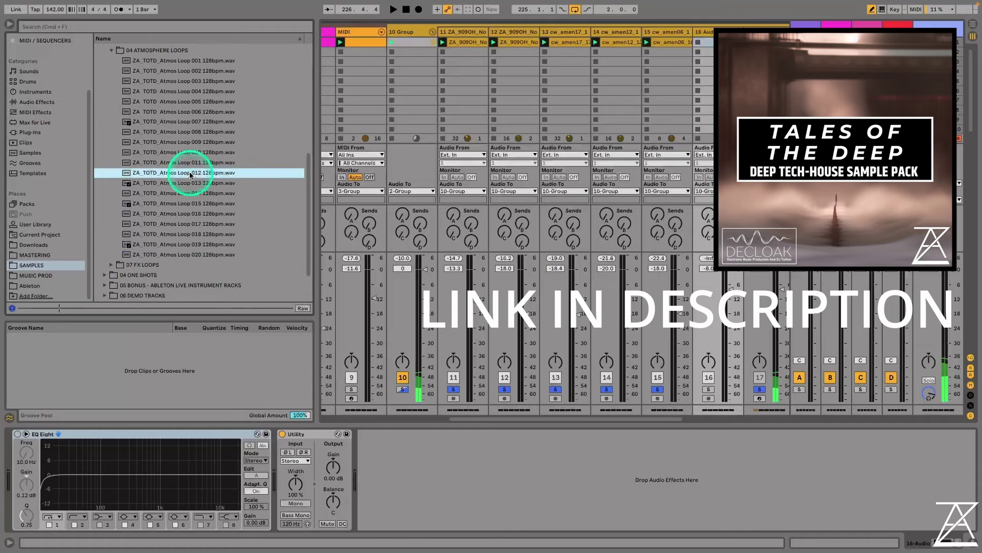
pyautogui.click(193, 152)
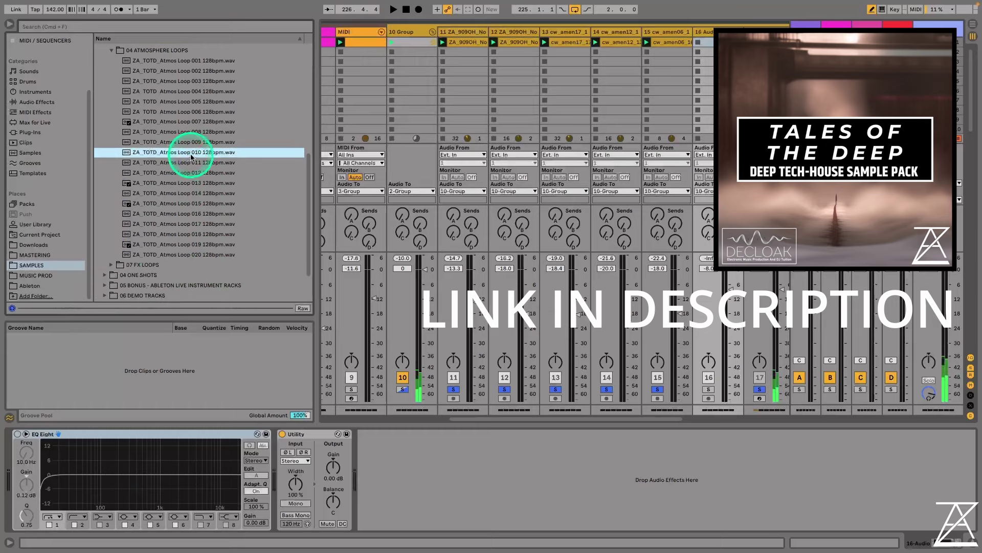
pyautogui.click(185, 143)
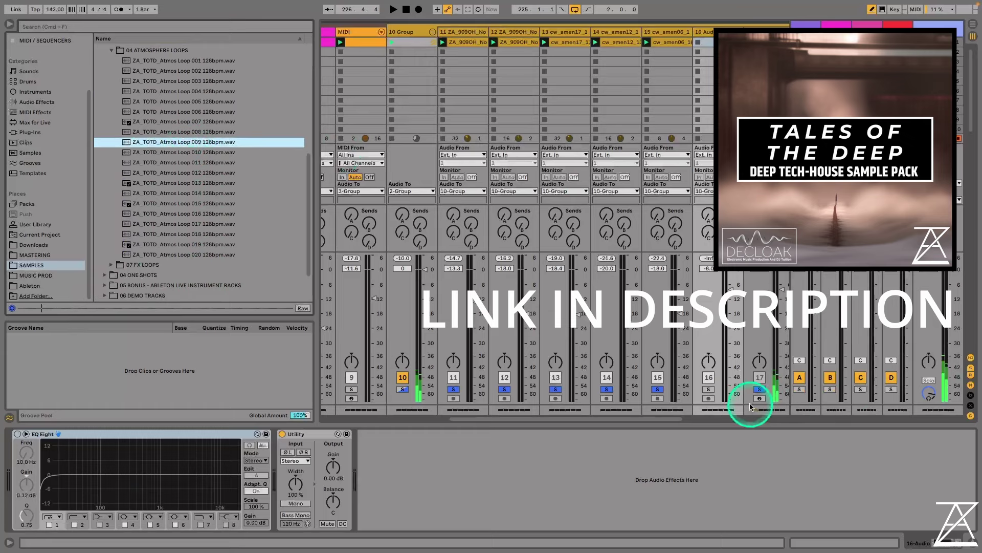
# Unsolo MIDI track 17, preview ZA_TOTD_Atmos Loop 008 128bpm.wav and place it in the first slot of audio track 16
pyautogui.click(759, 390)
pyautogui.click(174, 131)
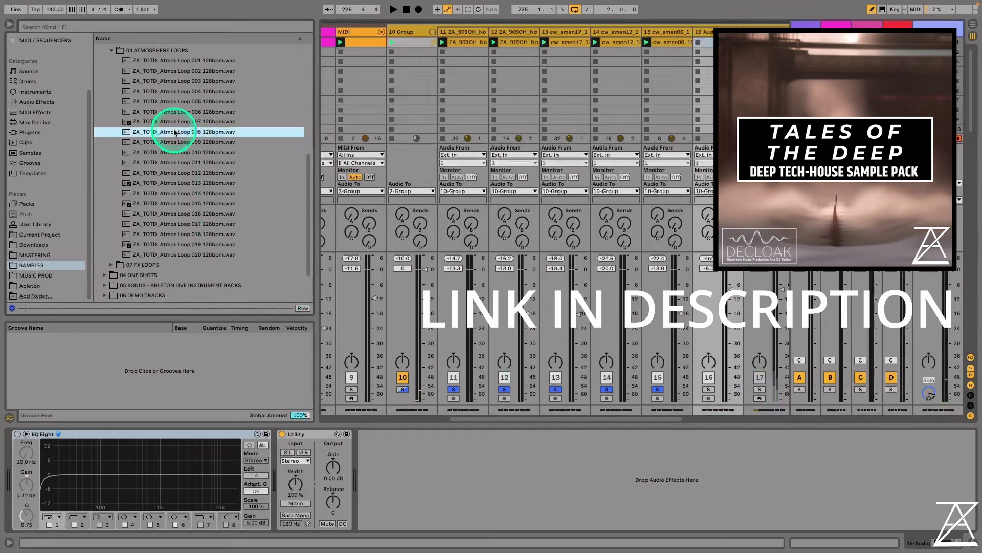
pyautogui.moveTo(174, 131); pyautogui.dragTo(707, 44)
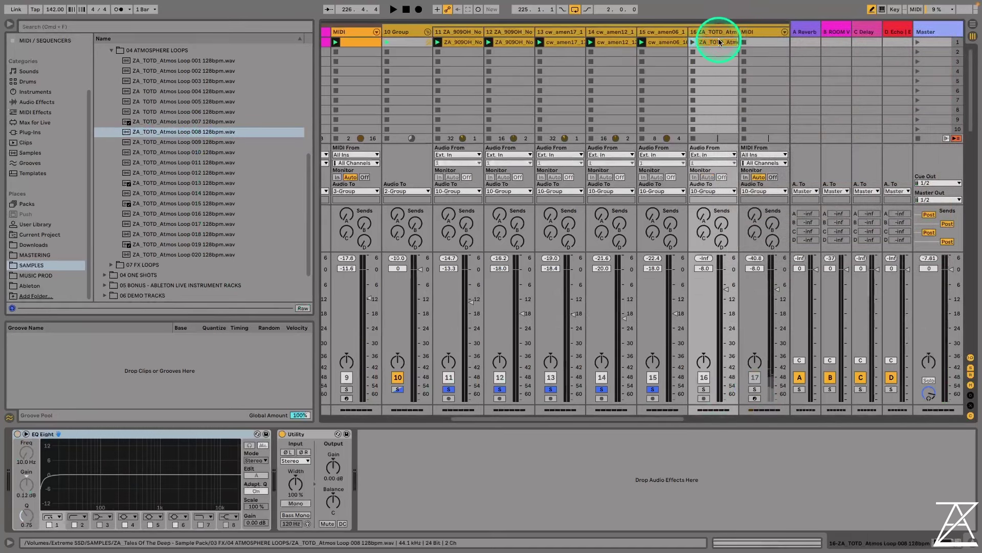
# Loop one beat of the Atmos Loop 008 clip from position 3.1.1 and start playback
pyautogui.doubleClick(718, 41)
pyautogui.moveTo(587, 307); pyautogui.dragTo(631, 305)
pyautogui.press('super+l')
pyautogui.press('space')
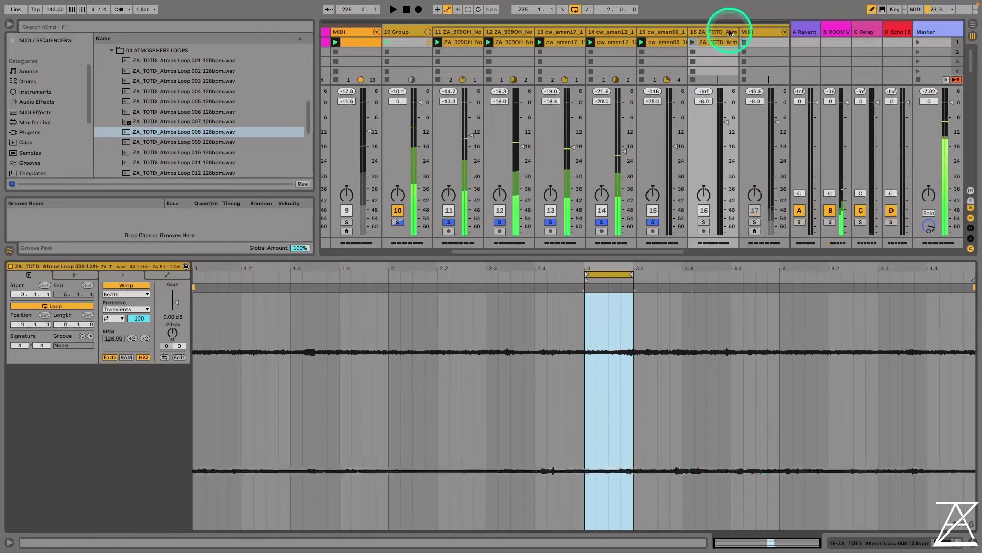
# Launch the Atmos Loop 008 clip with its track soloed, and extend its loop length to 0.2.0
pyautogui.click(693, 42)
pyautogui.click(704, 222)
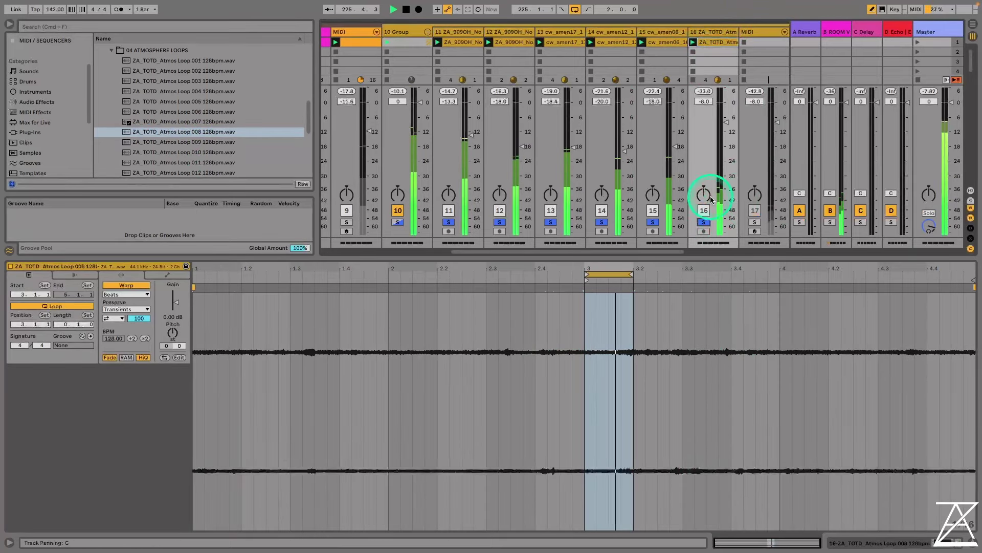
pyautogui.moveTo(631, 274); pyautogui.dragTo(682, 274)
pyautogui.press('space')
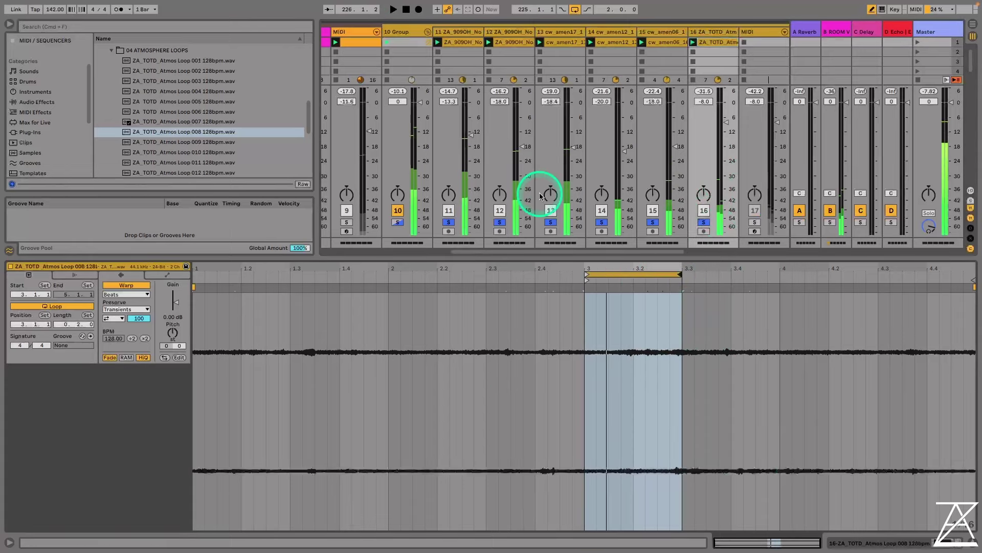
# Add the ZA_Chop n Chain Live 11 rack from the DYNAMICS & EQ collection after Utility on audio track 16, and start playback
pyautogui.click(876, 543)
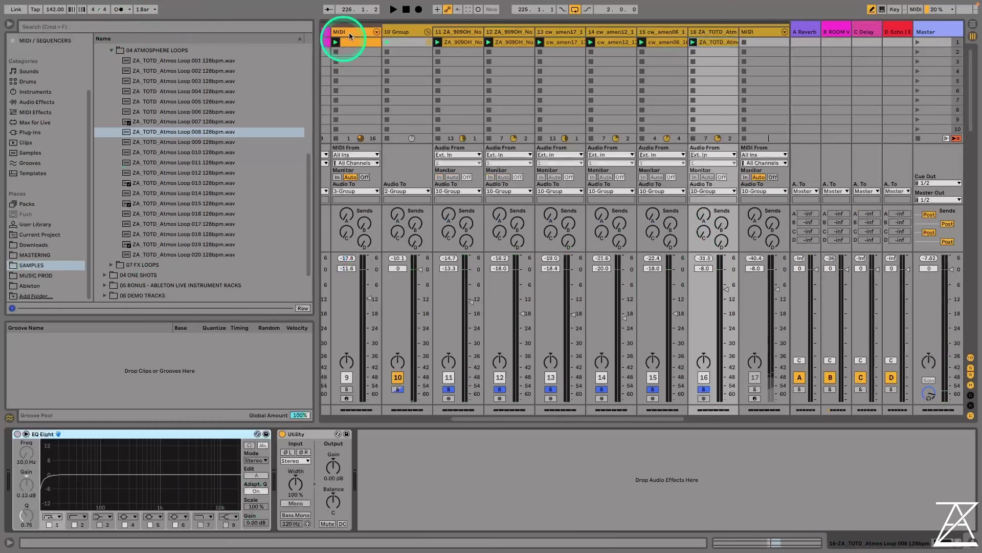
pyautogui.scroll(3, 66, 54)
pyautogui.click(66, 49)
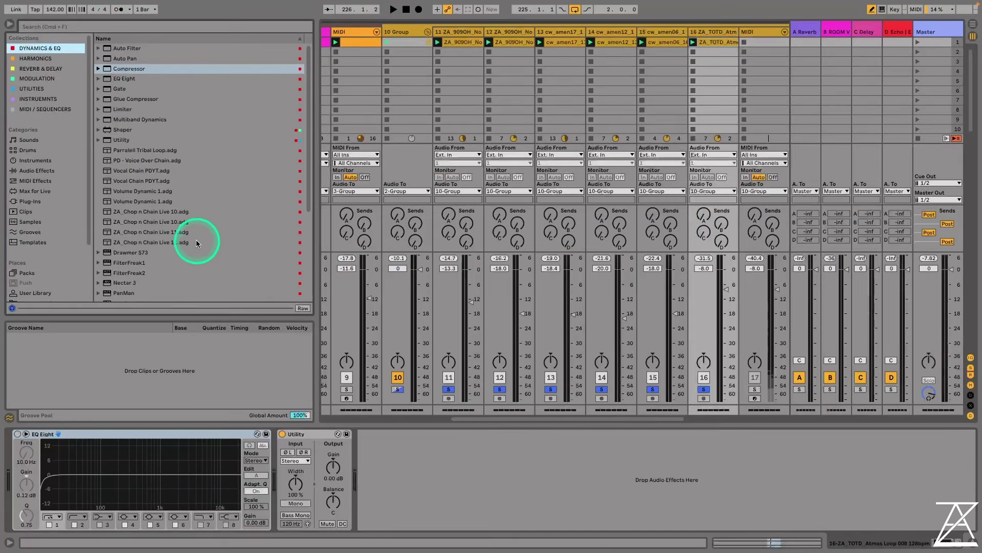
pyautogui.moveTo(195, 242); pyautogui.dragTo(438, 476)
pyautogui.press('space')
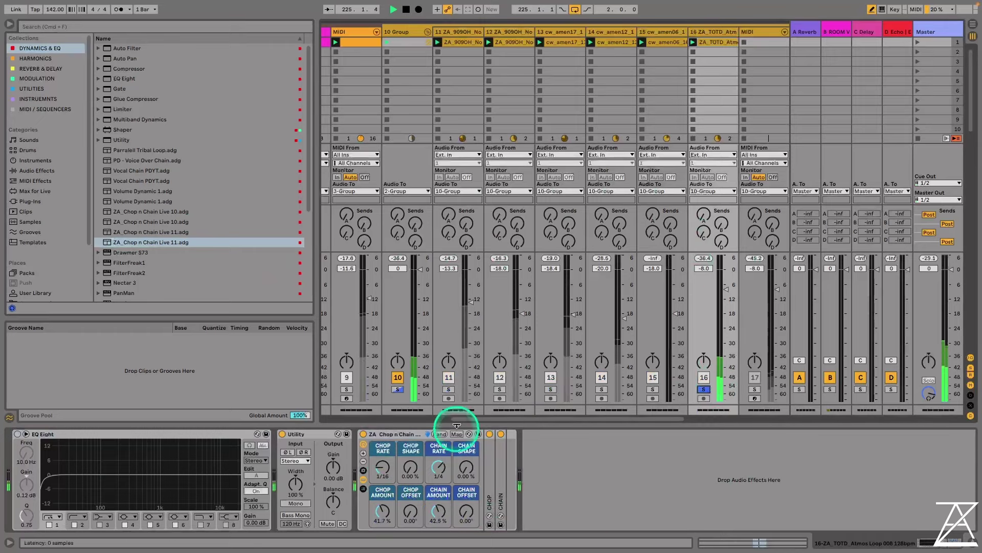
# Solo track 11 and the KICK track alongside the Atmos Loop 008 track
pyautogui.click(449, 388)
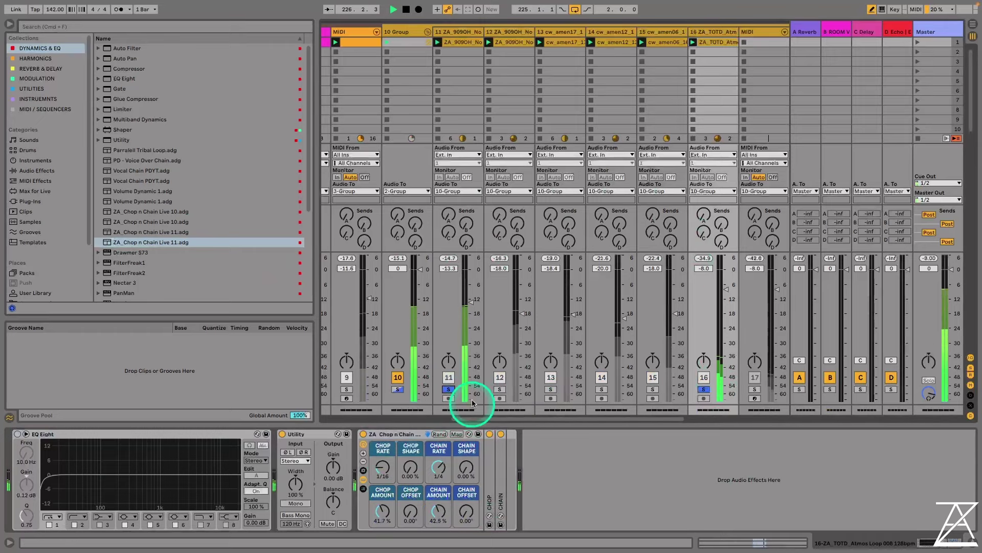
pyautogui.hscroll(-7, 486, 405)
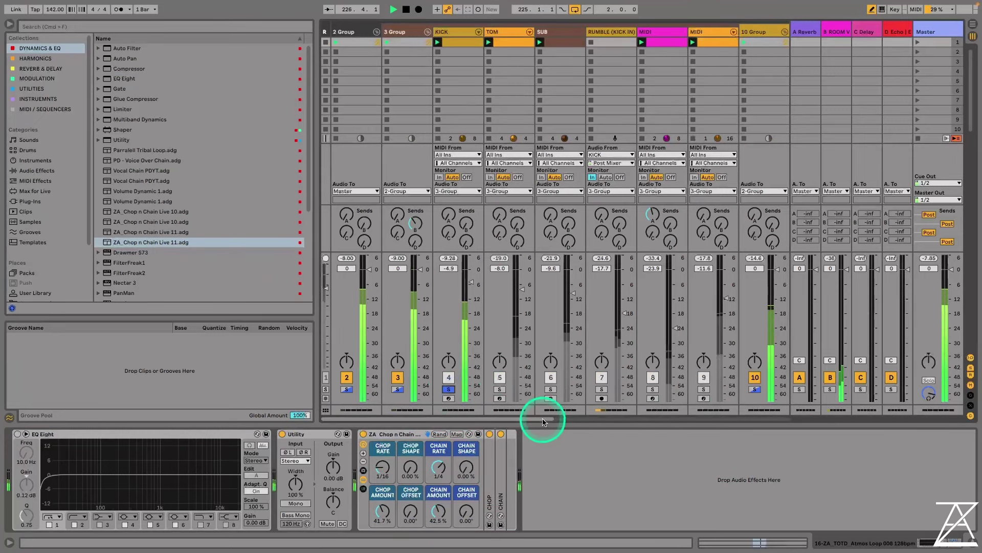
pyautogui.moveTo(544, 416); pyautogui.dragTo(730, 420)
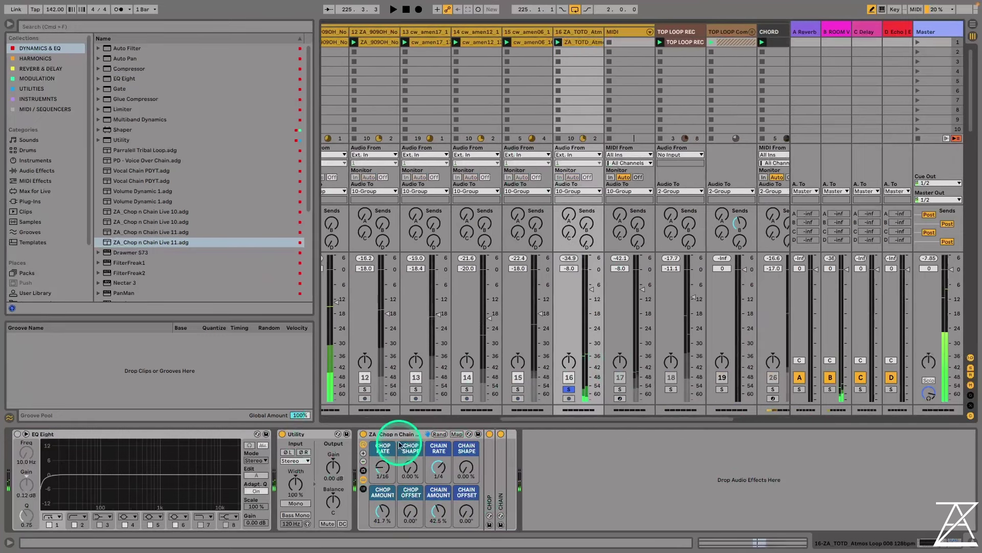
# On track 16's Chop n Chain rack, set Chop Amount to 63.0% and Chain Amount to 58.3%
pyautogui.moveTo(390, 515); pyautogui.dragTo(389, 492)
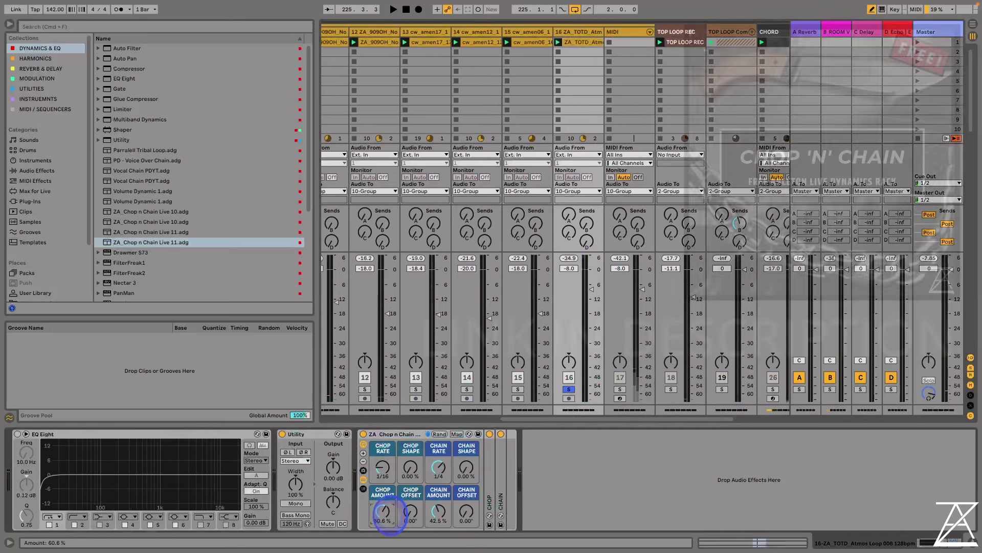
pyautogui.moveTo(446, 522); pyautogui.dragTo(439, 516)
pyautogui.click(389, 517)
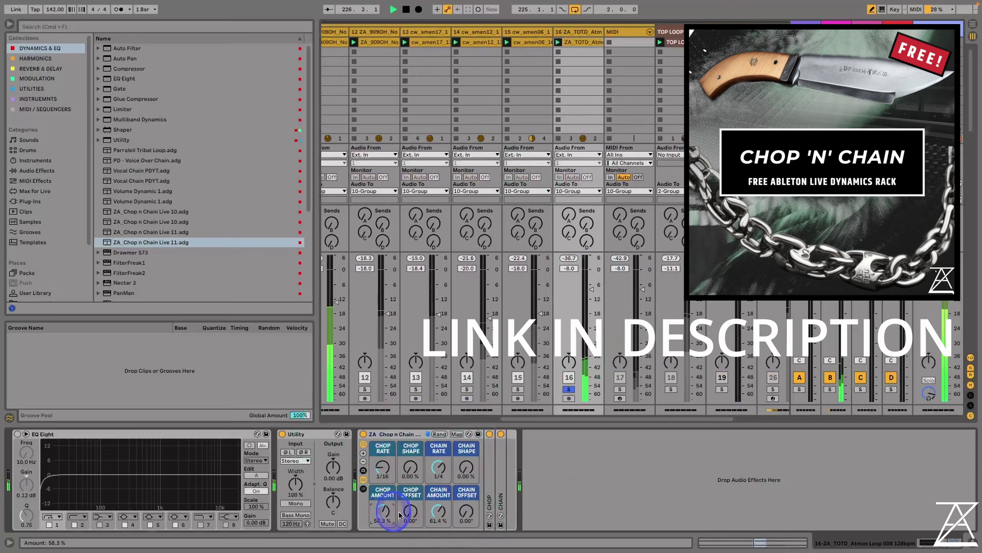
pyautogui.moveTo(400, 514); pyautogui.dragTo(378, 508)
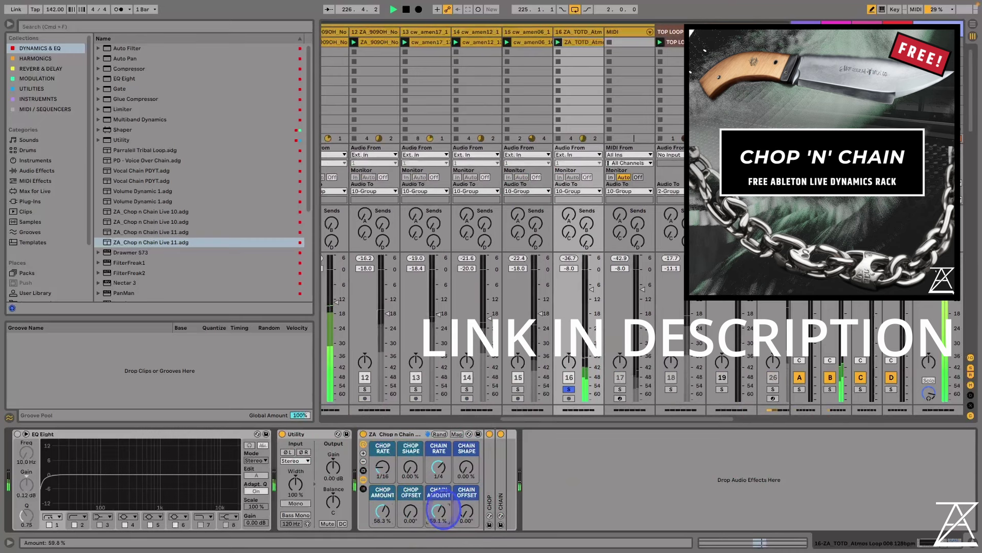
# Enable EQ Eight on track 16 and raise its low-cut filter to 272 Hz
pyautogui.click(17, 434)
pyautogui.click(64, 483)
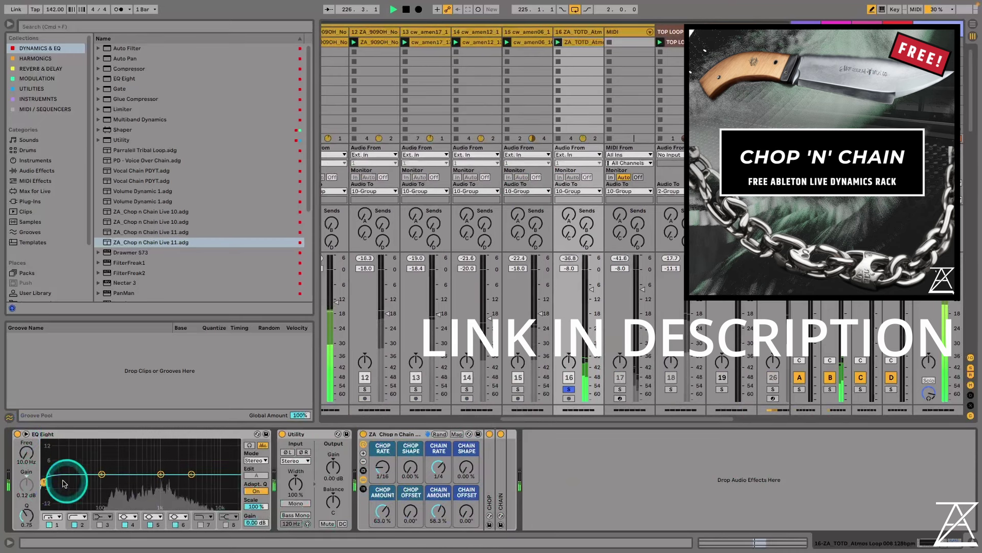
pyautogui.moveTo(64, 484); pyautogui.dragTo(136, 480)
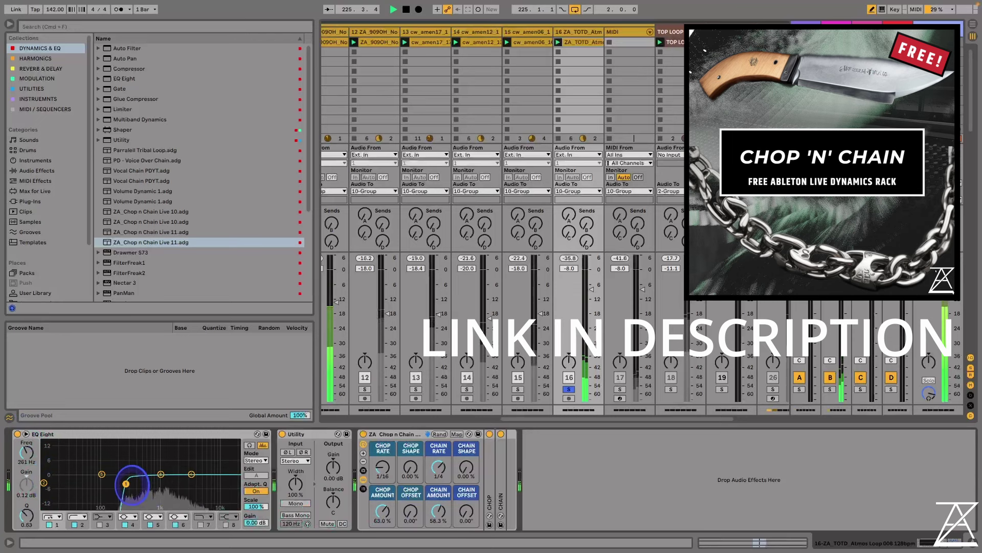
# Solo amen track 15 and set its volume to -16.9 dB
pyautogui.click(518, 390)
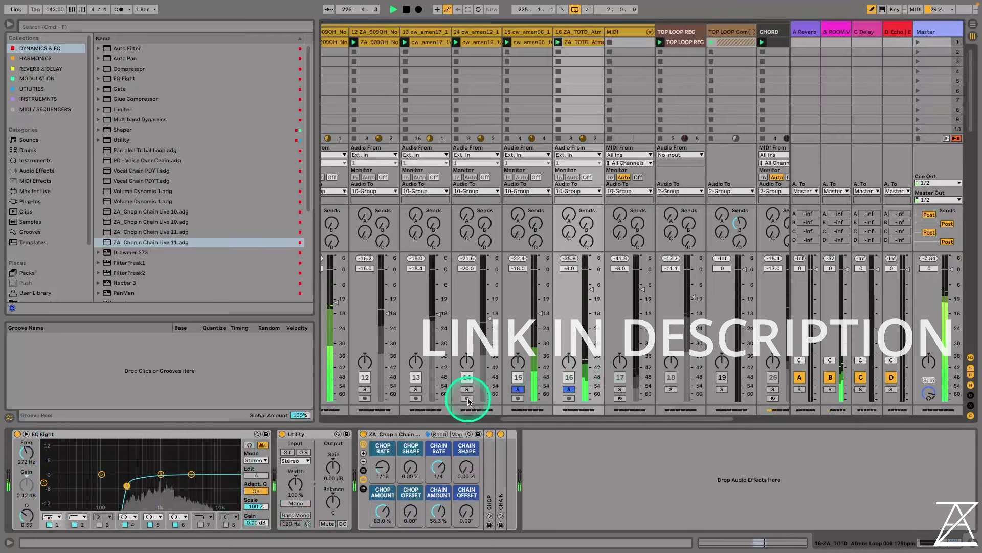
pyautogui.moveTo(532, 347); pyautogui.dragTo(549, 316)
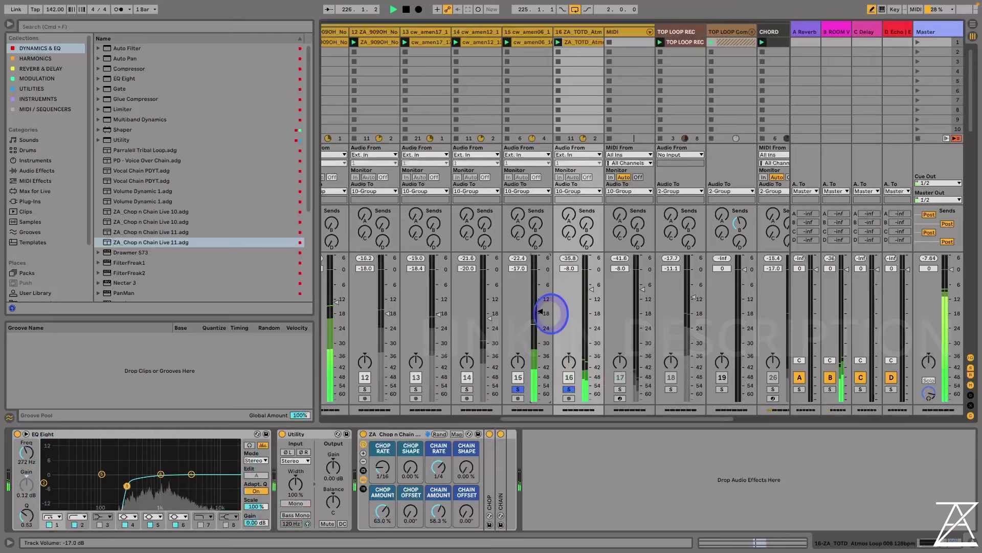
# Solo tracks 14, 13 and 12 as well, and set track 14's EQ Eight low cut to 170 Hz
pyautogui.click(467, 390)
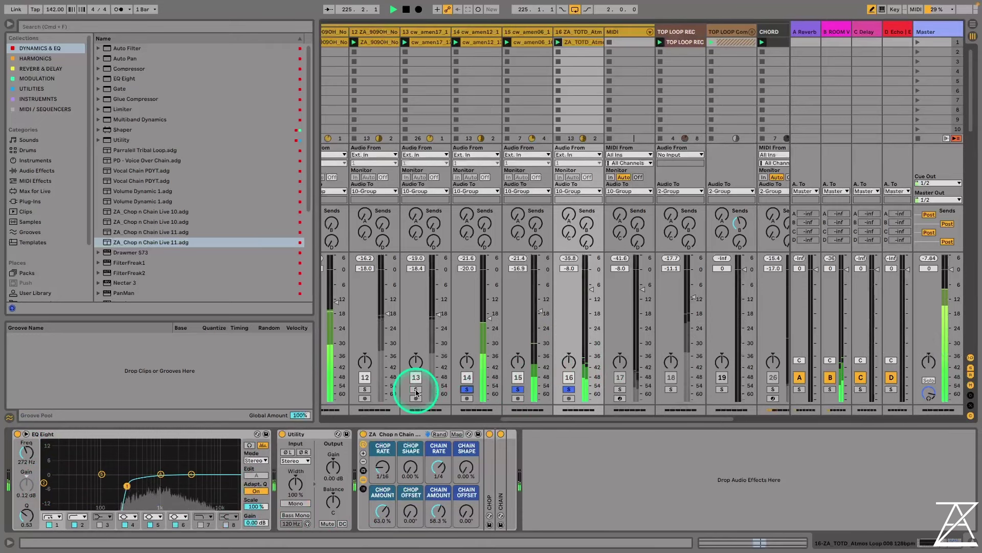
pyautogui.click(475, 31)
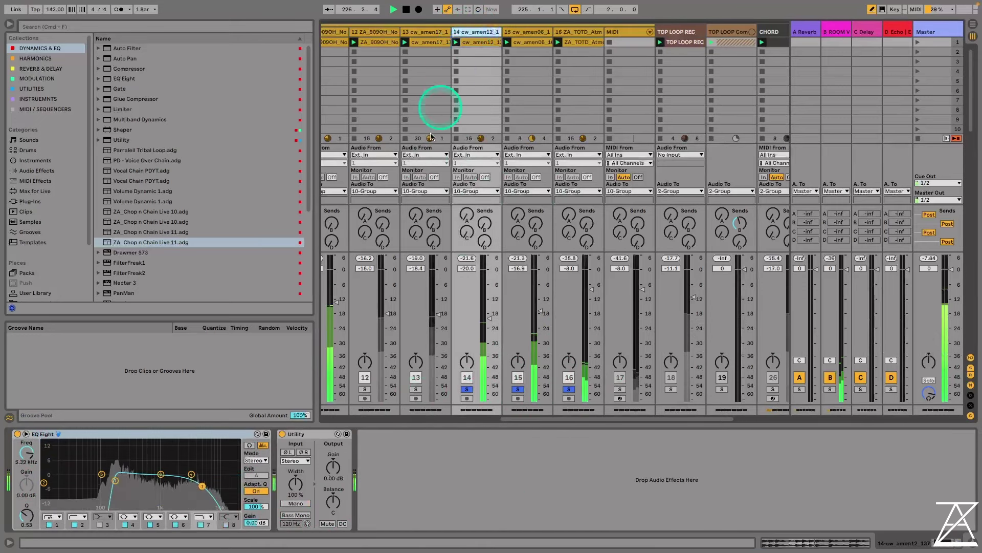
pyautogui.click(416, 390)
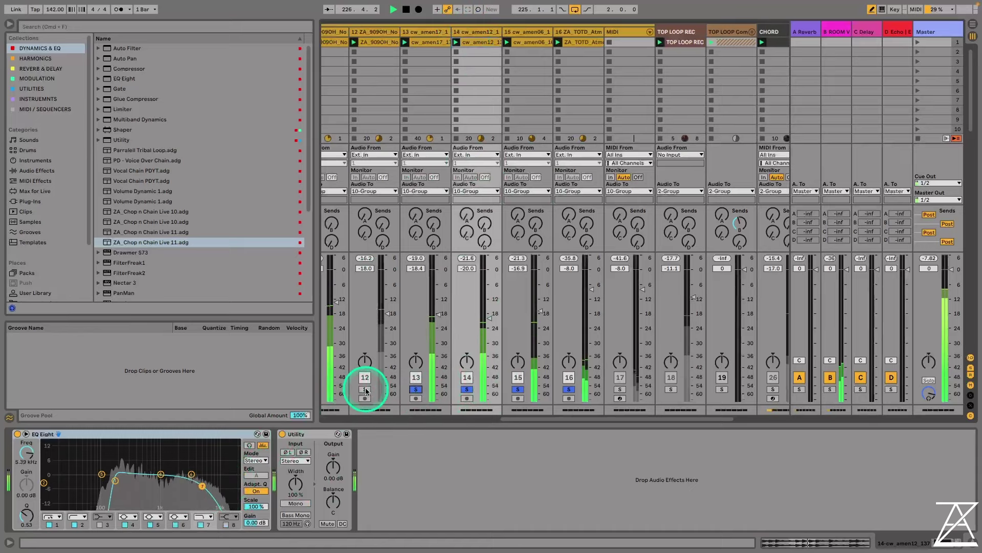
pyautogui.click(365, 390)
pyautogui.moveTo(116, 481); pyautogui.dragTo(115, 483)
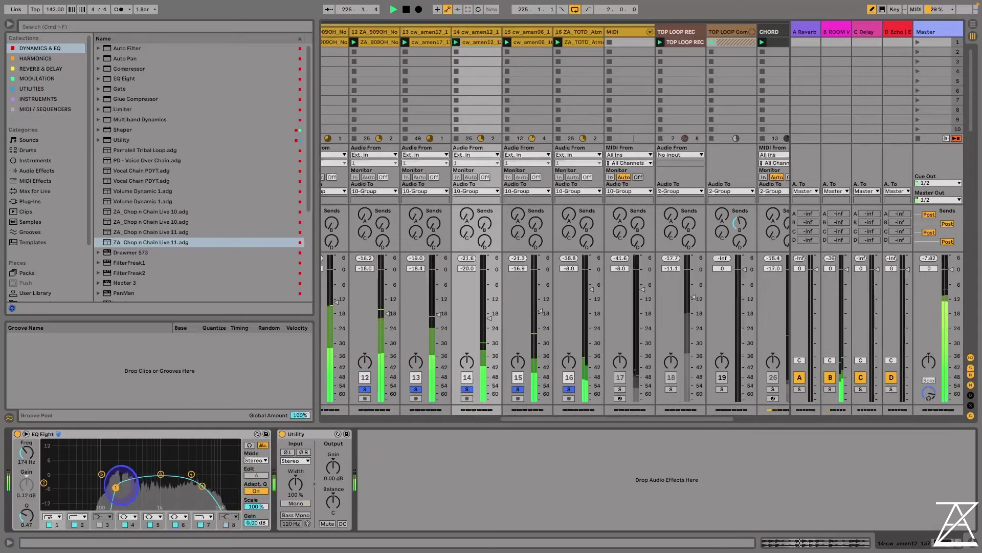
# Compare the mix with and without tracks 14, 13, 15, 12 and 11 by switching their solos off and on
pyautogui.moveTo(536, 416); pyautogui.dragTo(504, 415)
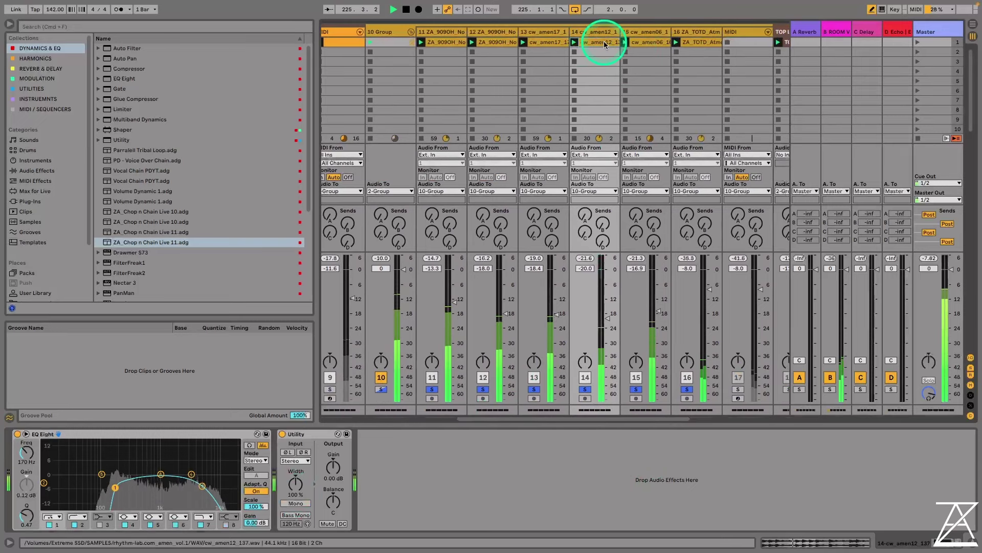
pyautogui.click(586, 389)
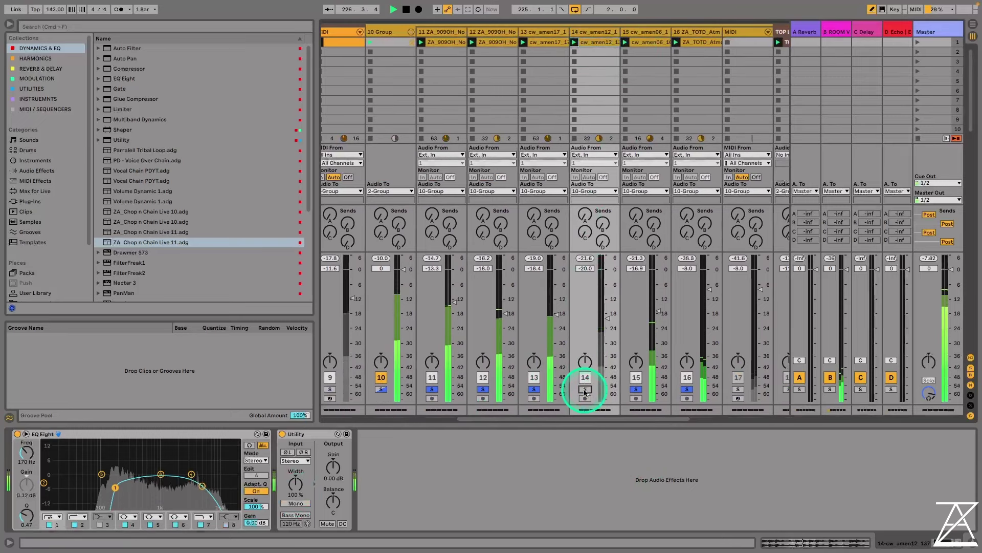
pyautogui.click(534, 390)
pyautogui.click(636, 389)
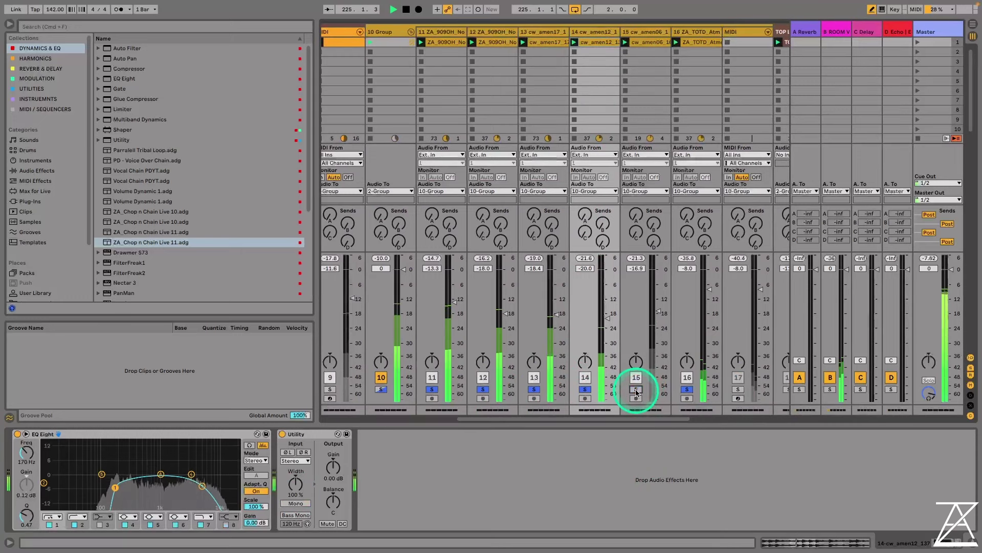
pyautogui.click(483, 389)
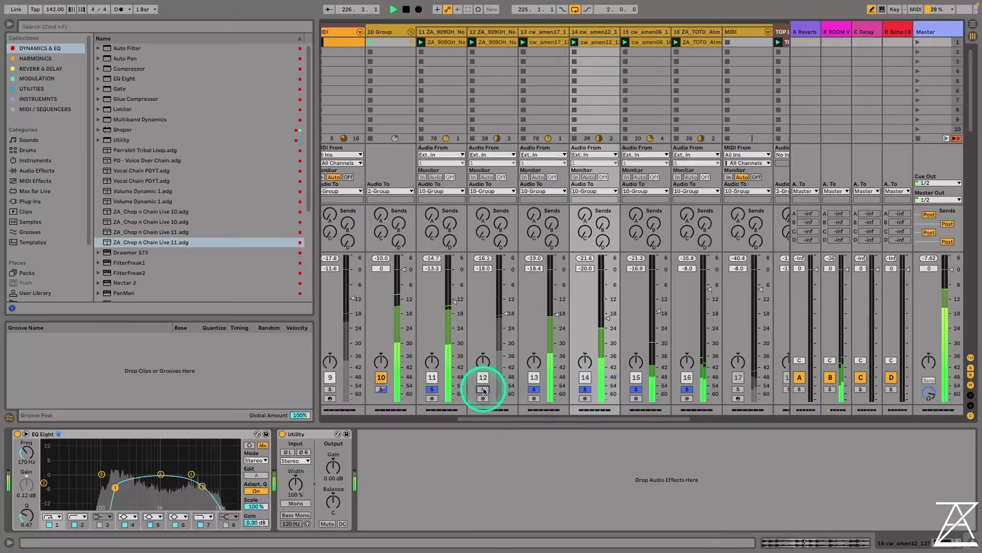
pyautogui.click(432, 389)
# Open track 11's 909OH No Kick clip and move its one-beat loop to position 1.4.1 during playback
pyautogui.click(453, 34)
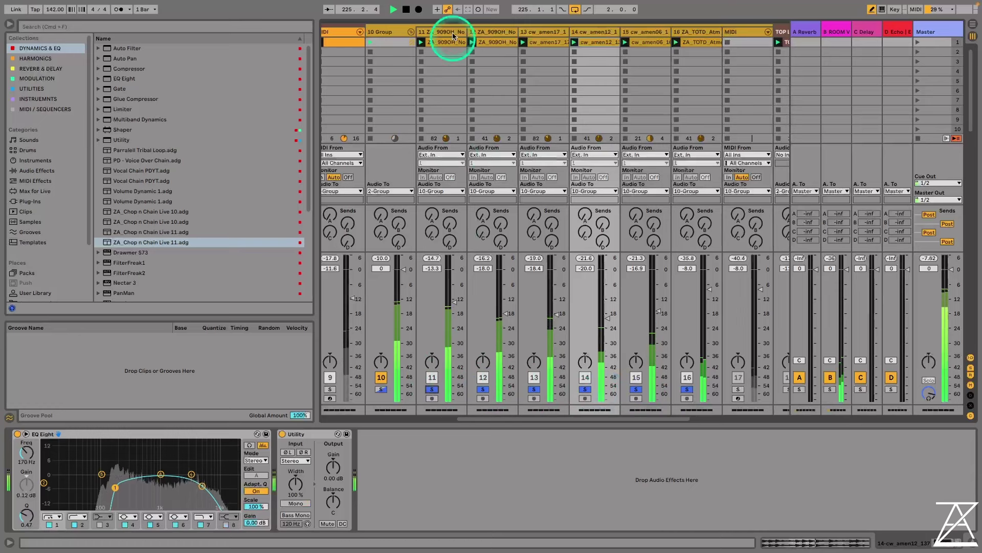
pyautogui.click(444, 45)
pyautogui.click(448, 276)
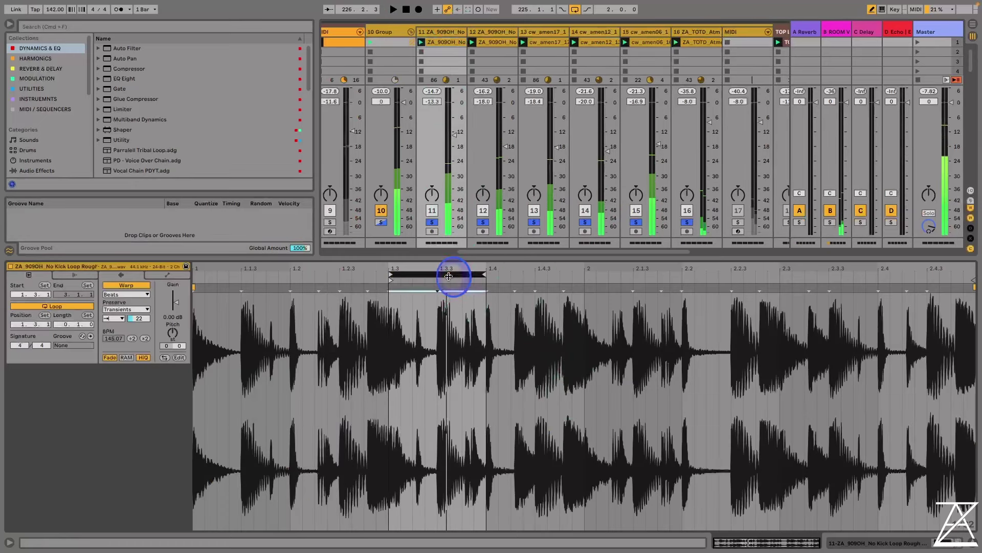
pyautogui.press('space')
pyautogui.press('Up')
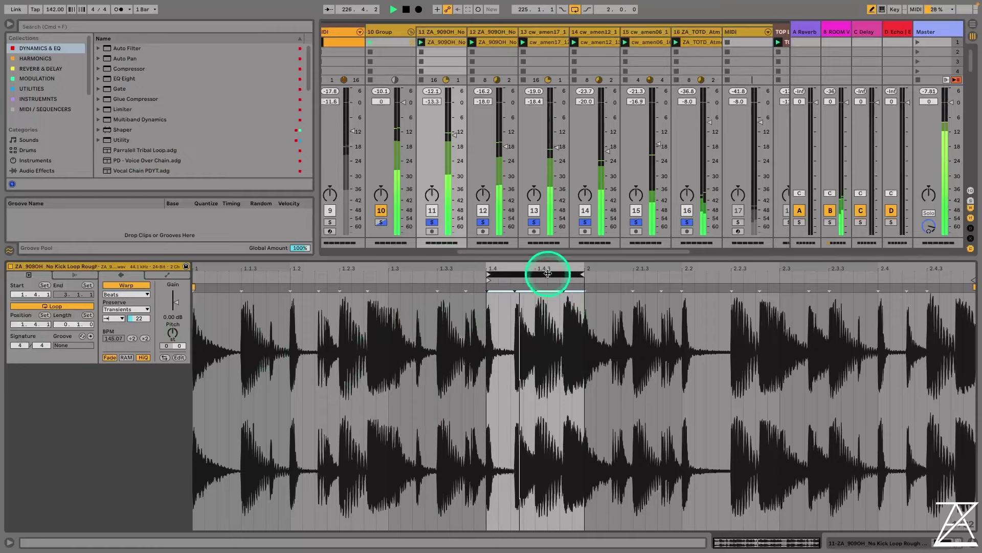
# Audition track 11's one-beat loop at later positions such as 2.2.1 and 2.3.1, and return it to 1.4.1
pyautogui.press('Up')
pyautogui.press('Up')
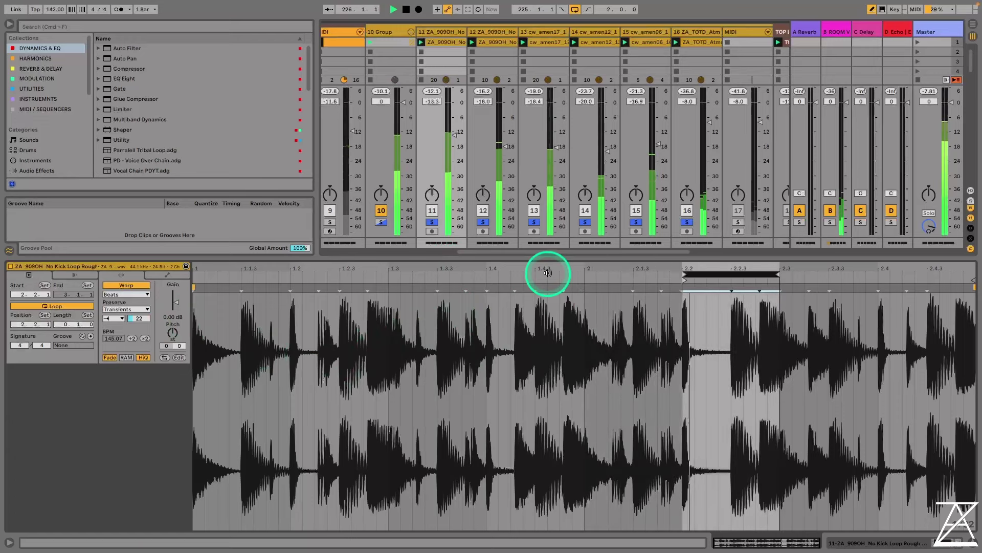
pyautogui.press('Up')
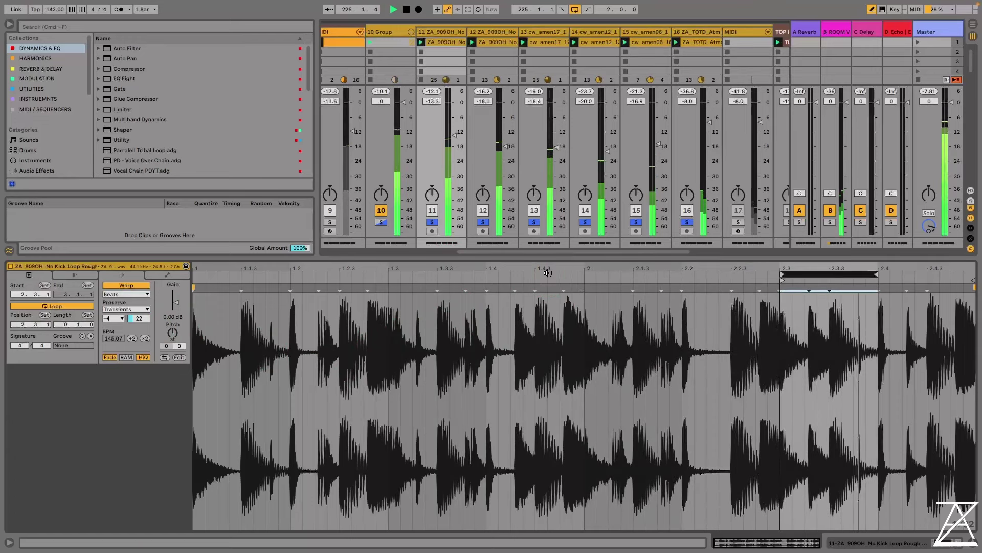
pyautogui.press('Down')
pyautogui.press('Down')
pyautogui.press('Down')
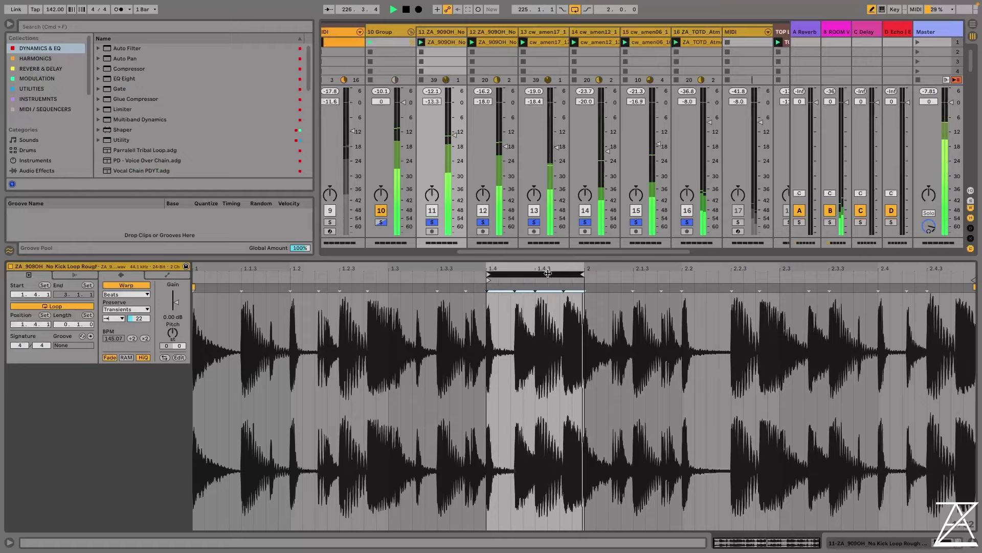
pyautogui.press('Up')
pyautogui.press('Up')
pyautogui.press('Up')
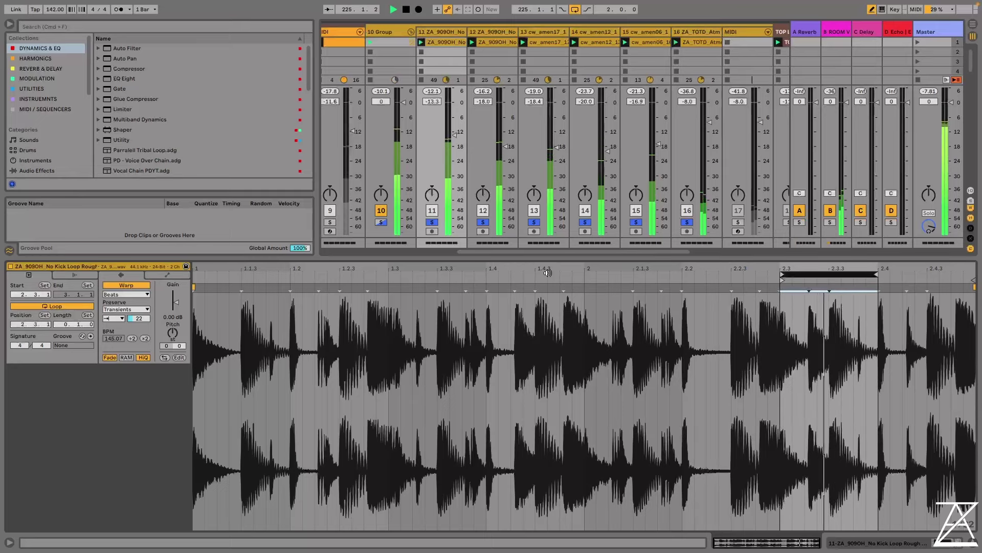
pyautogui.press('Down')
pyautogui.press('Down')
pyautogui.press('Down')
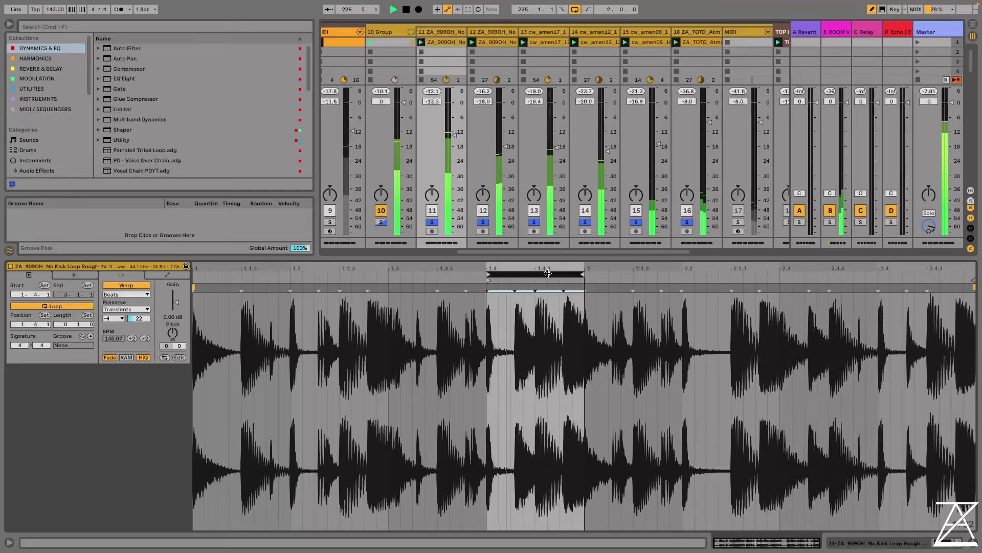
# Stop playback, set track 11's clip transient envelope to 14, and examine the gaps between hits in the 1.4.1 loop
pyautogui.click(548, 273)
pyautogui.press('z')
pyautogui.press('space')
pyautogui.click(419, 305)
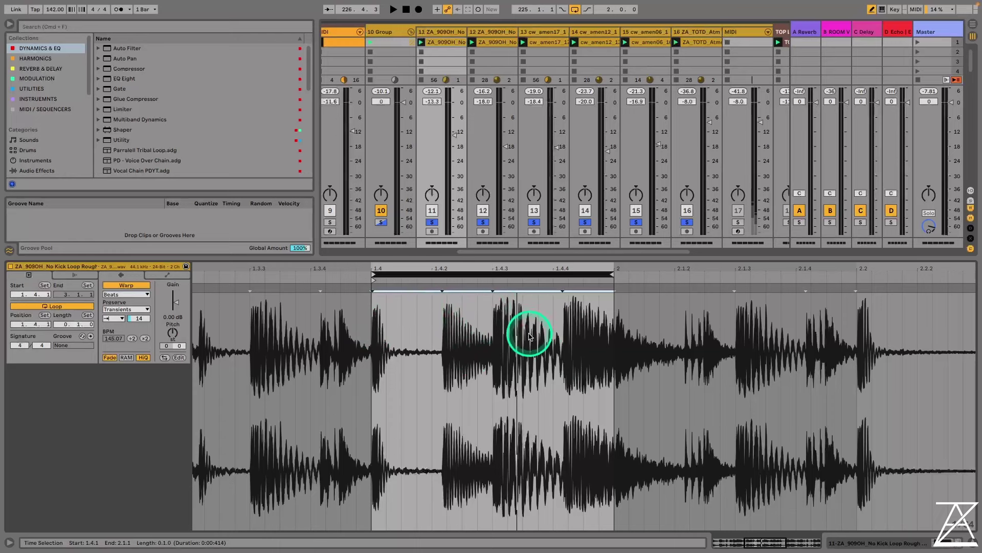
pyautogui.moveTo(452, 262); pyautogui.dragTo(430, 349)
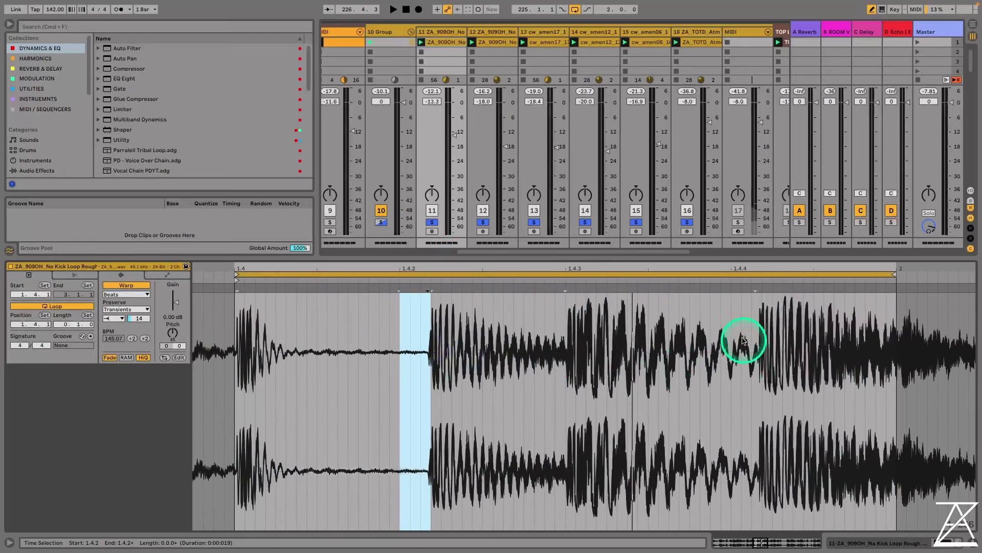
pyautogui.moveTo(739, 328); pyautogui.dragTo(757, 330)
pyautogui.moveTo(499, 261); pyautogui.dragTo(471, 246)
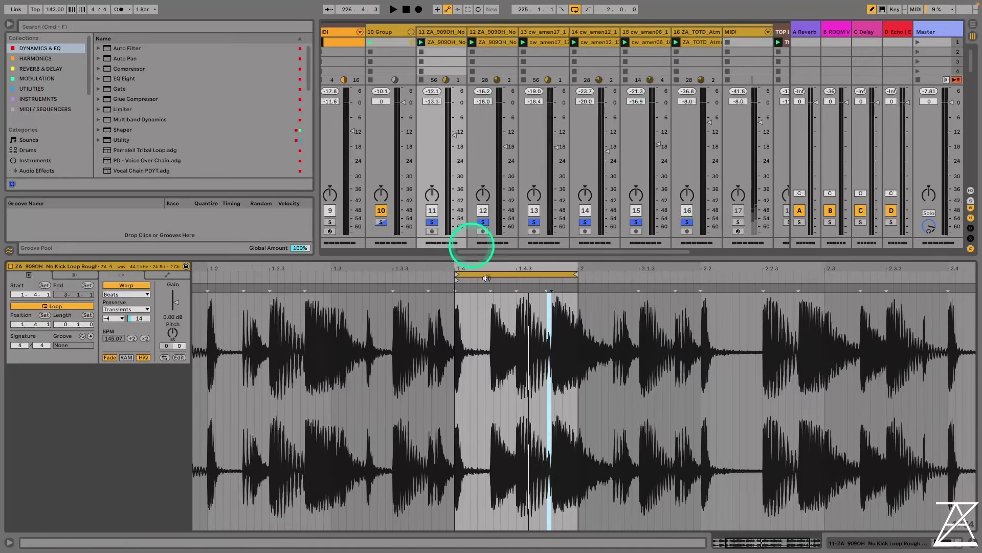
# Resume playback, compare the mix with track 11's solo off and on, and lower its volume to -19.7 dB
pyautogui.press('space')
pyautogui.moveTo(450, 144); pyautogui.dragTo(454, 144)
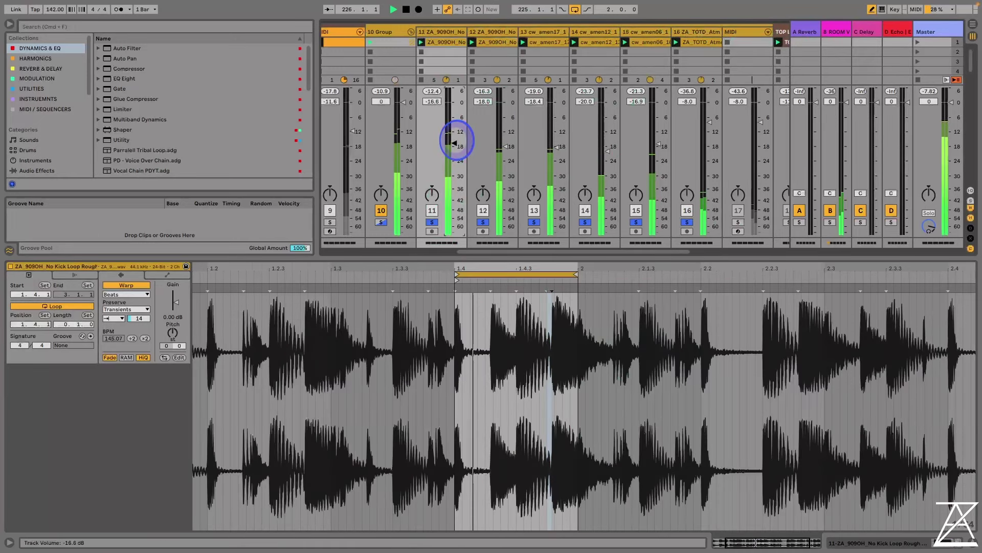
pyautogui.click(432, 222)
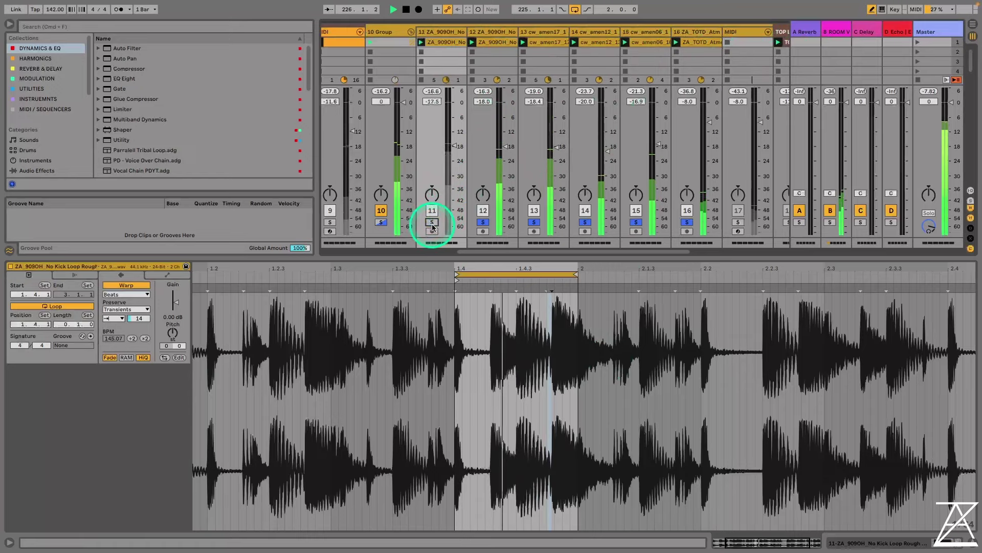
pyautogui.click(432, 222)
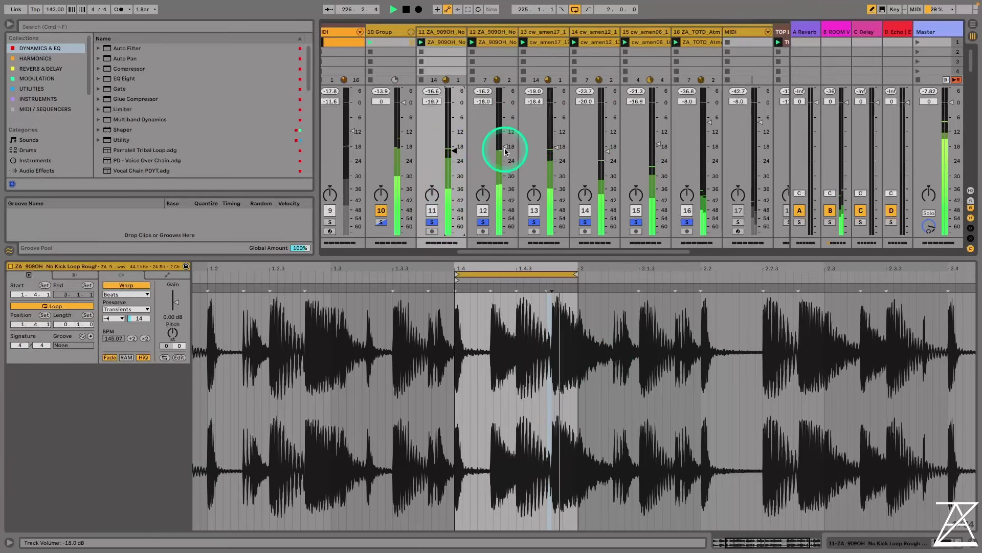
# Set track 12's volume to -20.4 dB, track 13's to -18.6 dB and track 16's to -7.2 dB
pyautogui.moveTo(505, 147); pyautogui.dragTo(562, 154)
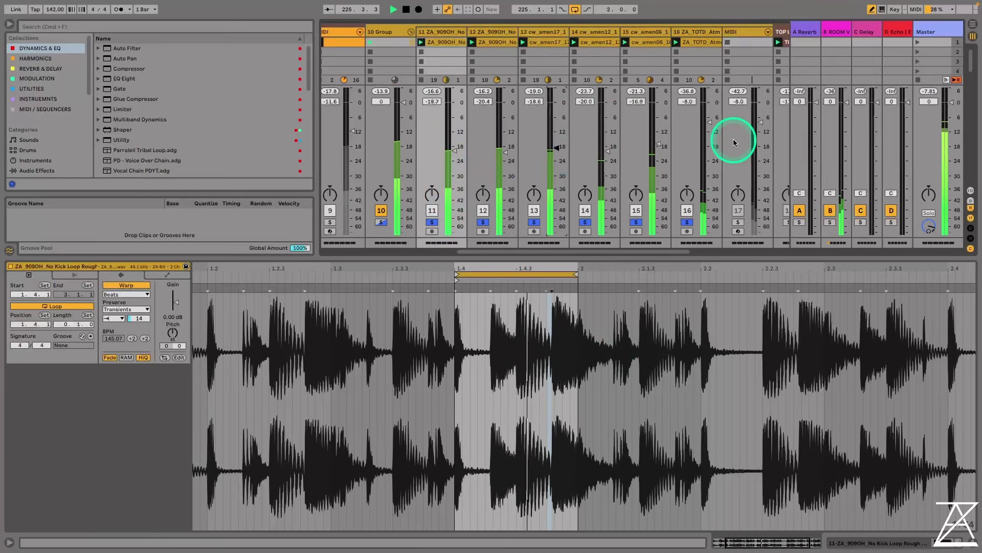
pyautogui.moveTo(712, 121); pyautogui.dragTo(711, 119)
pyautogui.click(748, 94)
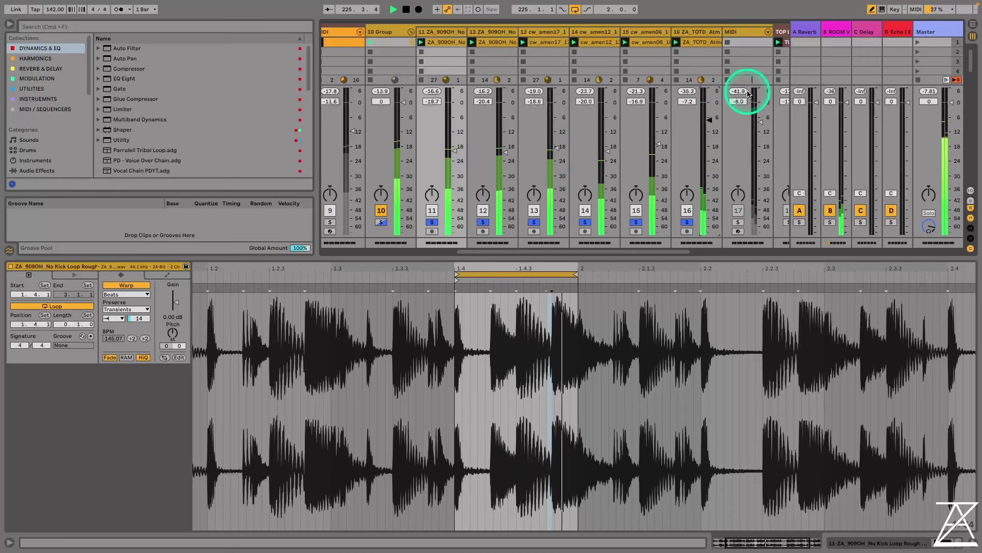
# Insert the Pedal effect at the start of track 16's device chain, before EQ Eight
pyautogui.click(691, 32)
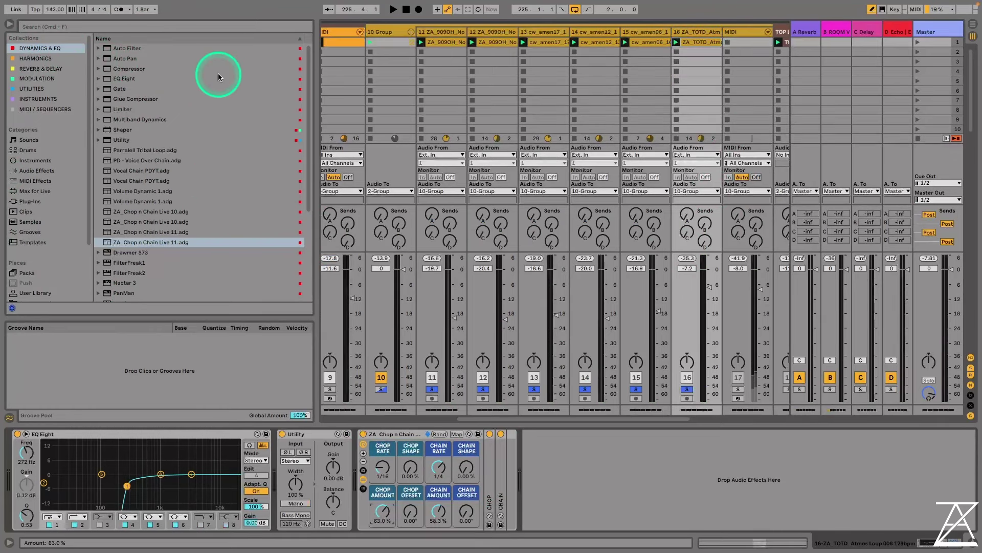
pyautogui.click(43, 58)
pyautogui.click(182, 149)
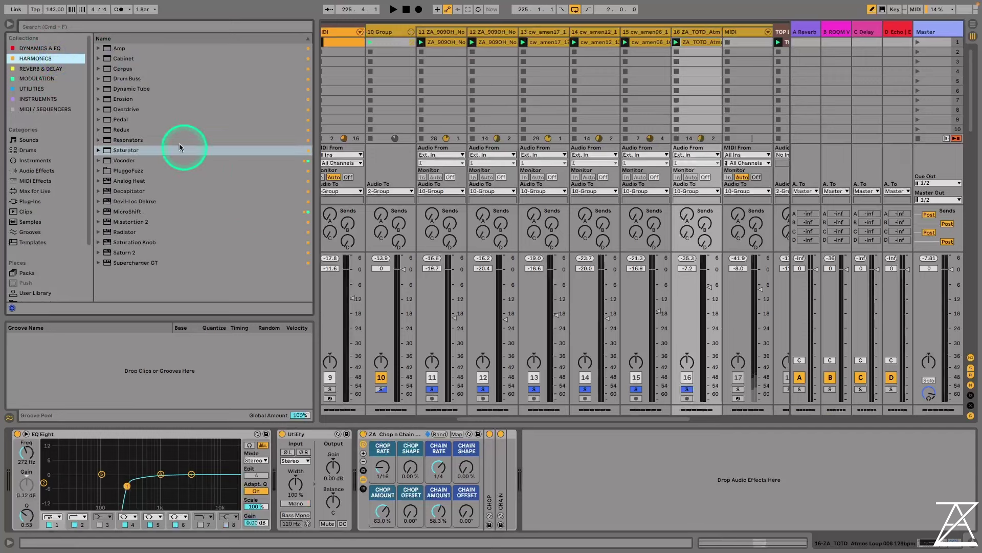
pyautogui.moveTo(115, 119); pyautogui.dragTo(18, 492)
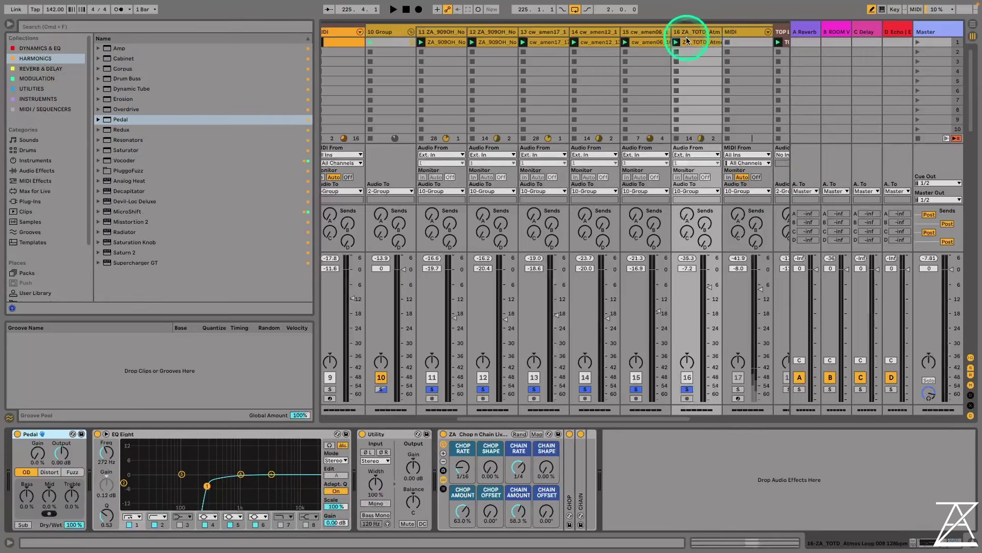
# Resume playback and set track 16's Pedal to Distort with 74% gain and about -14 dB output
pyautogui.press('space')
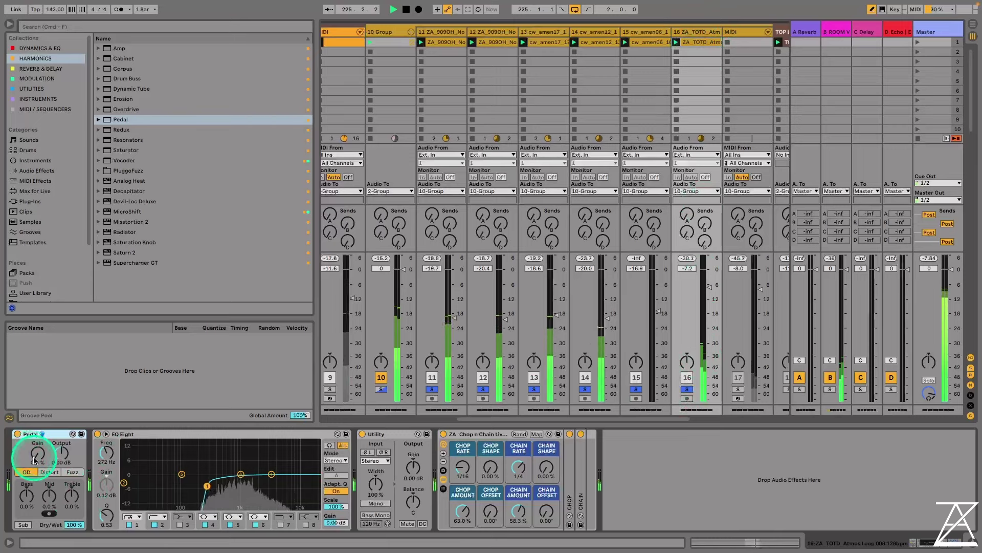
pyautogui.moveTo(38, 454); pyautogui.dragTo(45, 452)
pyautogui.click(50, 472)
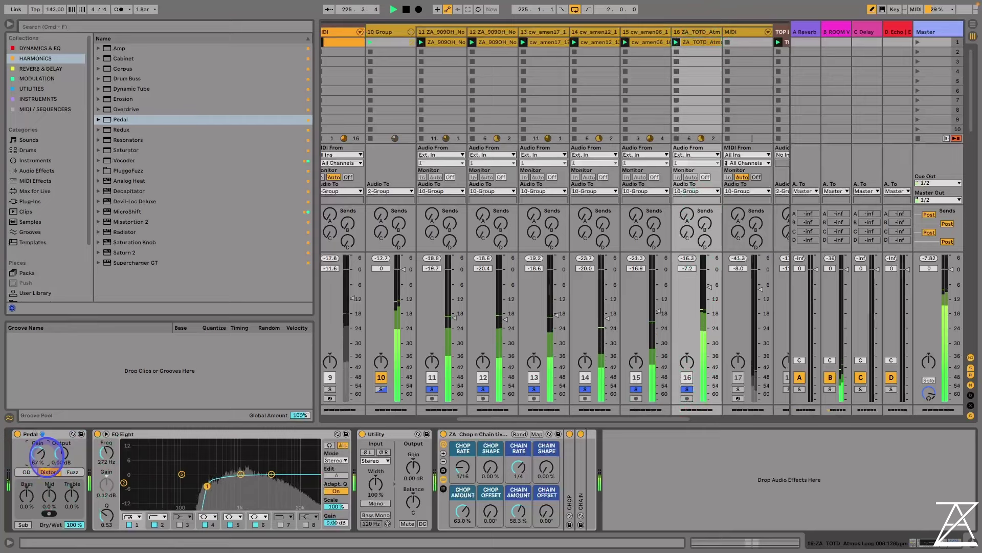
pyautogui.moveTo(46, 453); pyautogui.dragTo(65, 453)
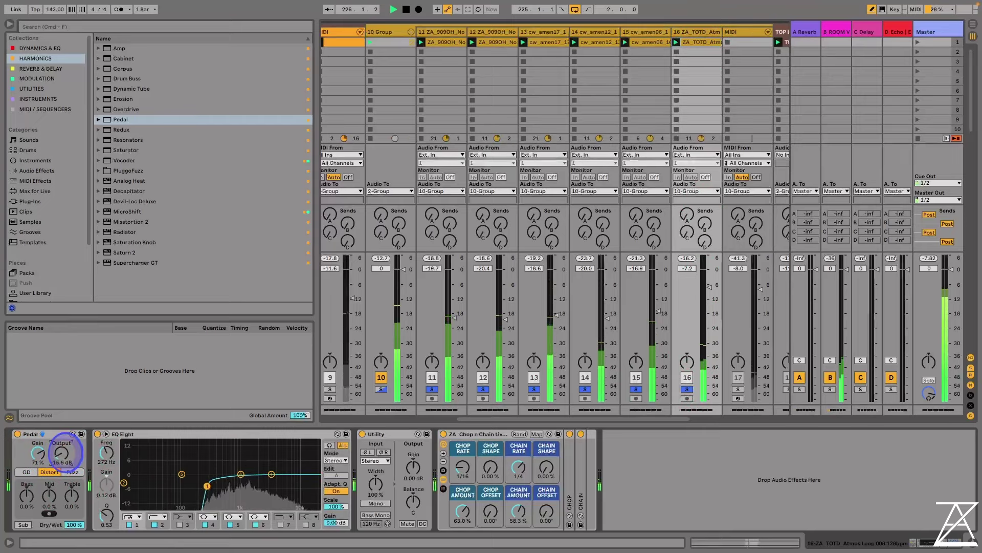
pyautogui.moveTo(46, 452); pyautogui.dragTo(47, 449)
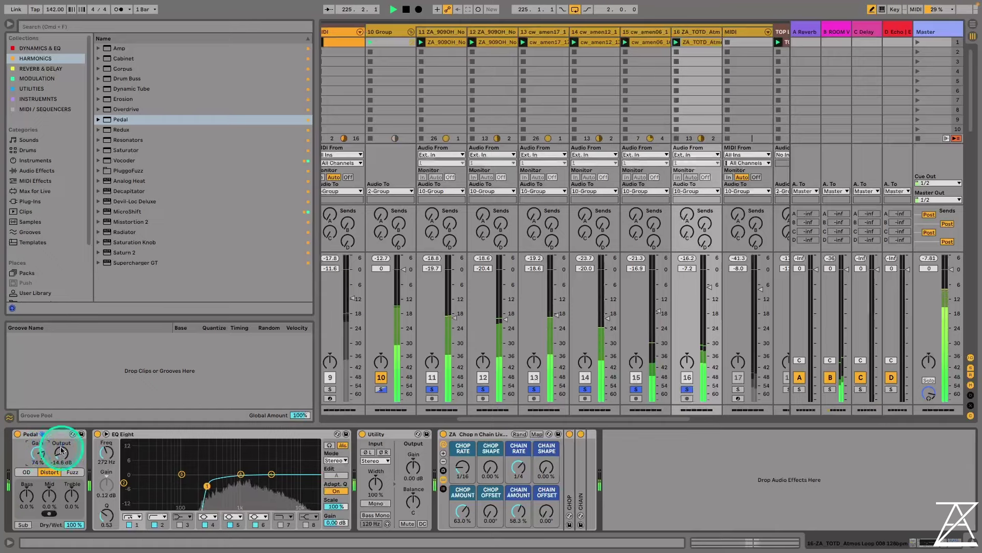
# Compare track 16 with Pedal off and on, and trim its gain to 70% and output to -14.3 dB
pyautogui.click(18, 435)
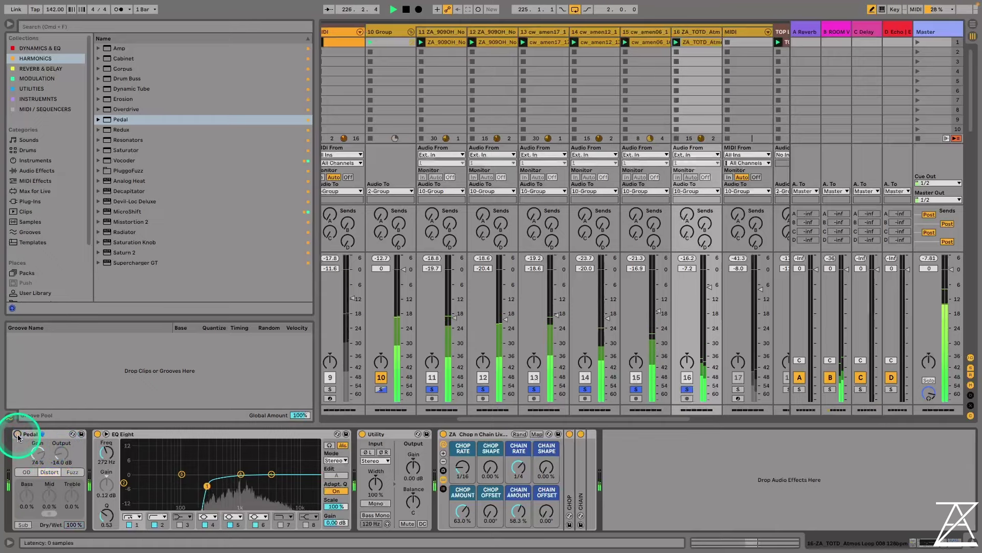
pyautogui.click(17, 435)
pyautogui.click(250, 482)
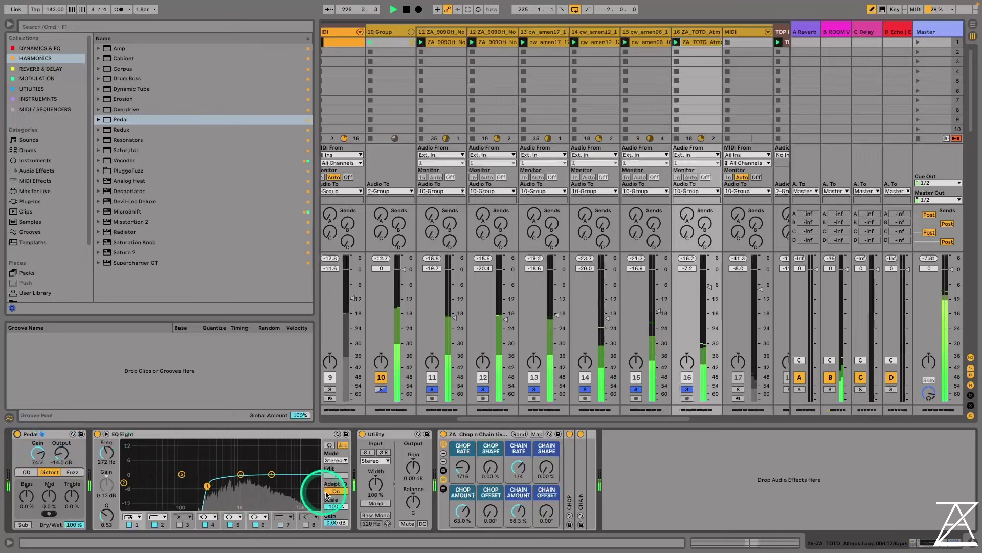
pyautogui.click(61, 452)
pyautogui.moveTo(39, 453); pyautogui.dragTo(40, 456)
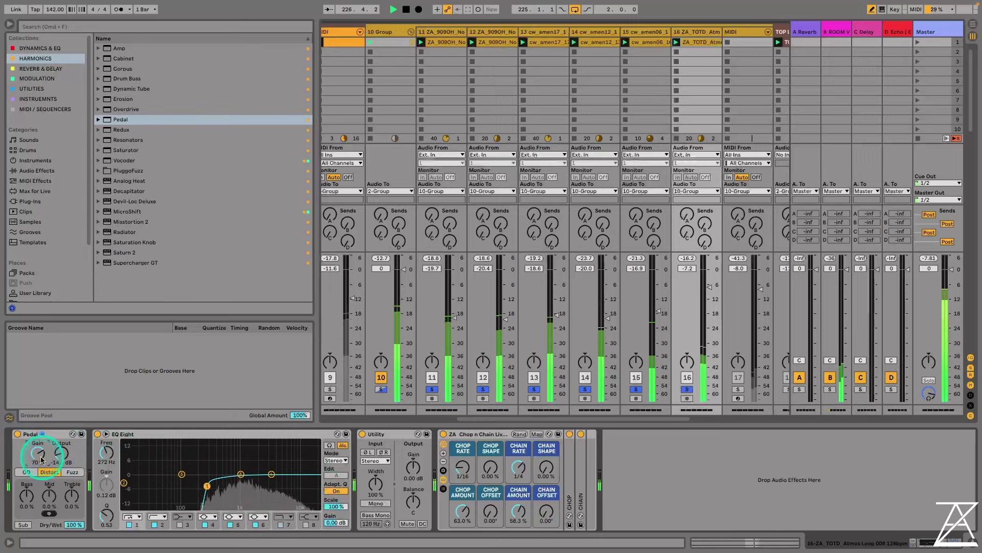
pyautogui.click(71, 488)
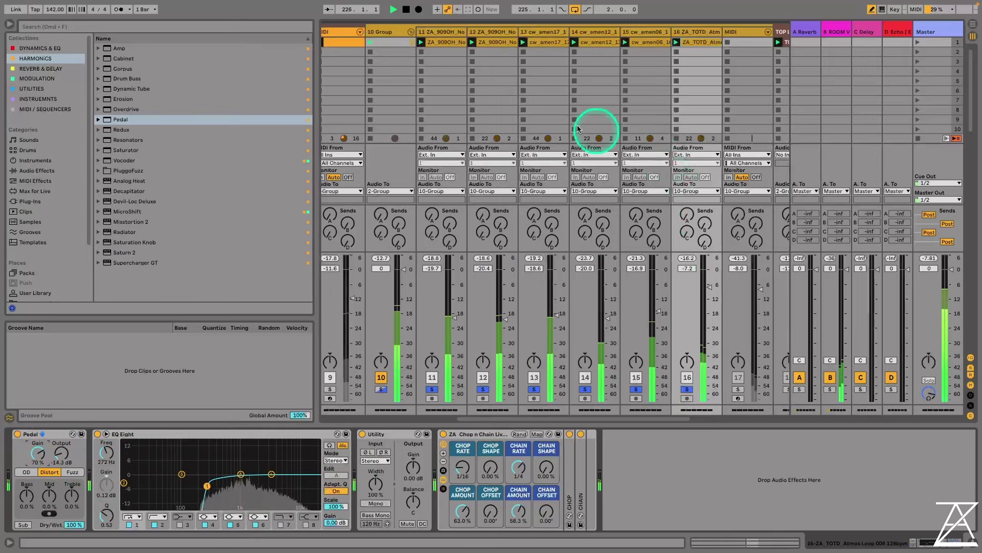
# Insert a MIDI track directly after track 11 and search the whole library for "clave"
pyautogui.hotkey('ctrl', 'shift', 't')
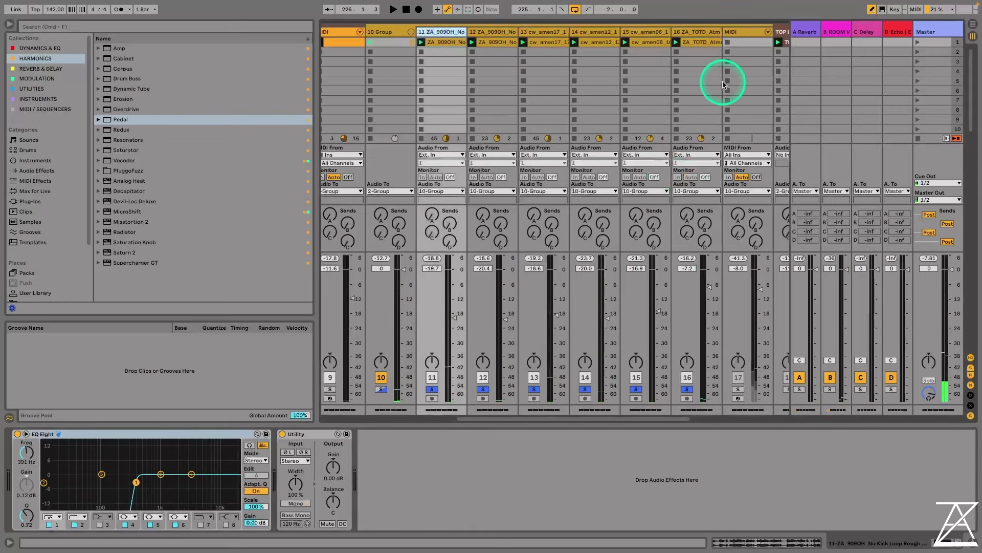
pyautogui.click(376, 485)
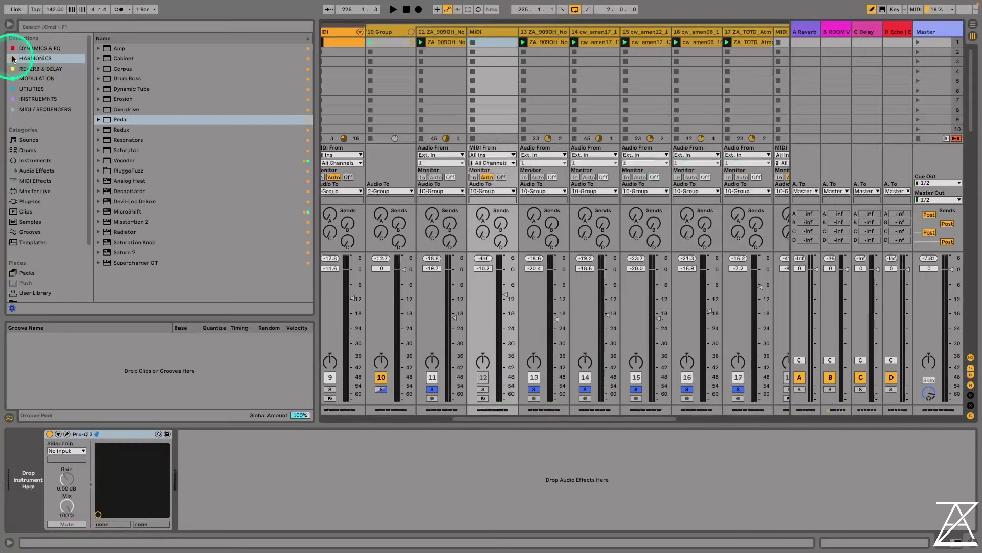
pyautogui.click(34, 49)
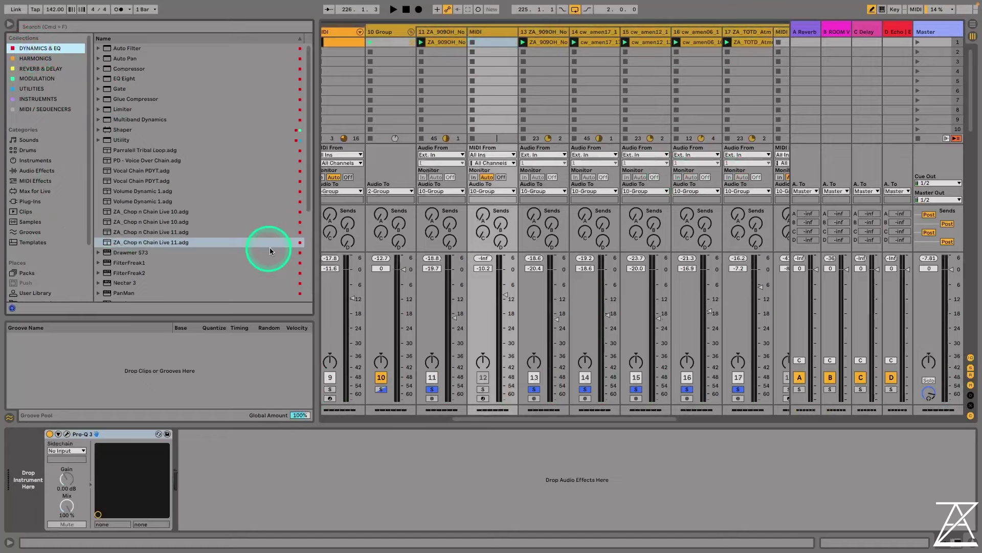
pyautogui.press('super+f')
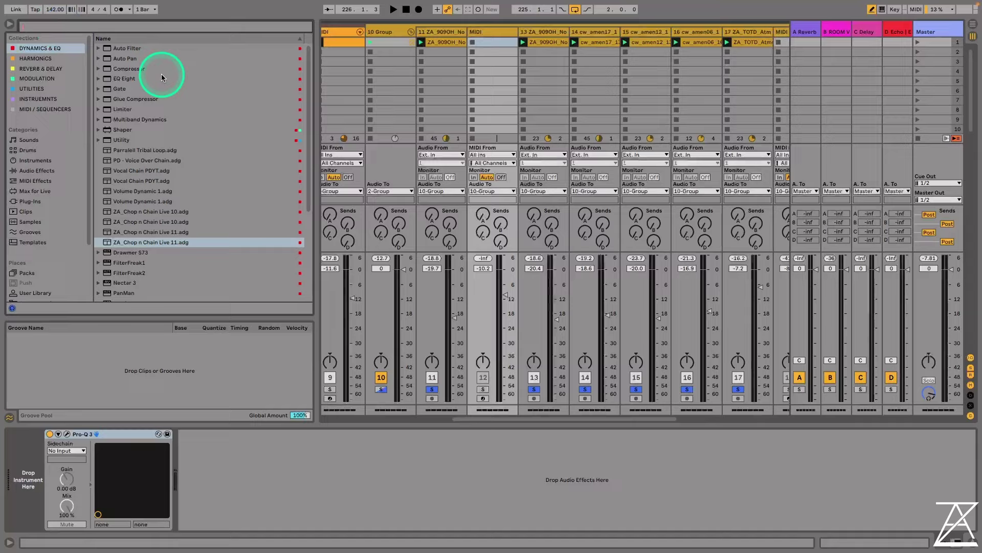
pyautogui.write('clave')
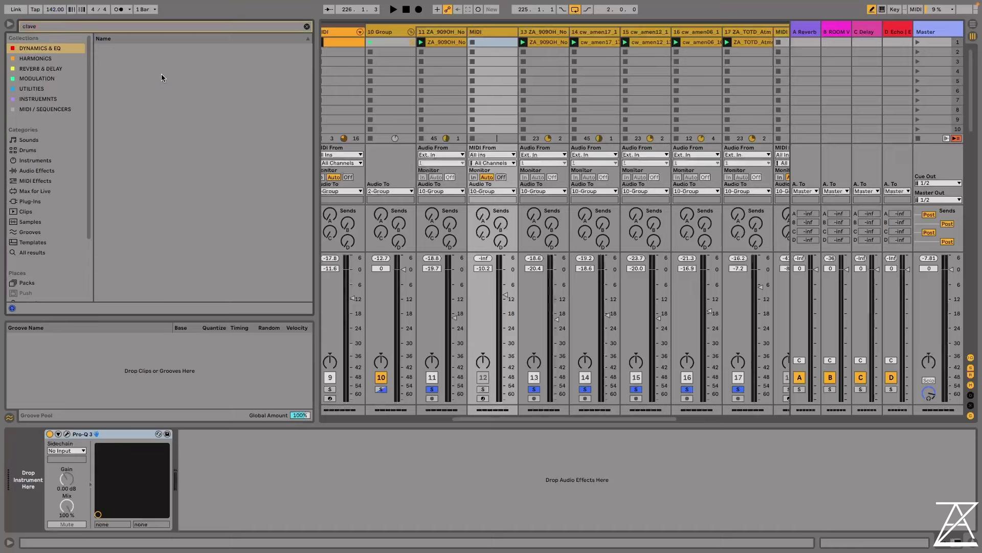
pyautogui.click(54, 253)
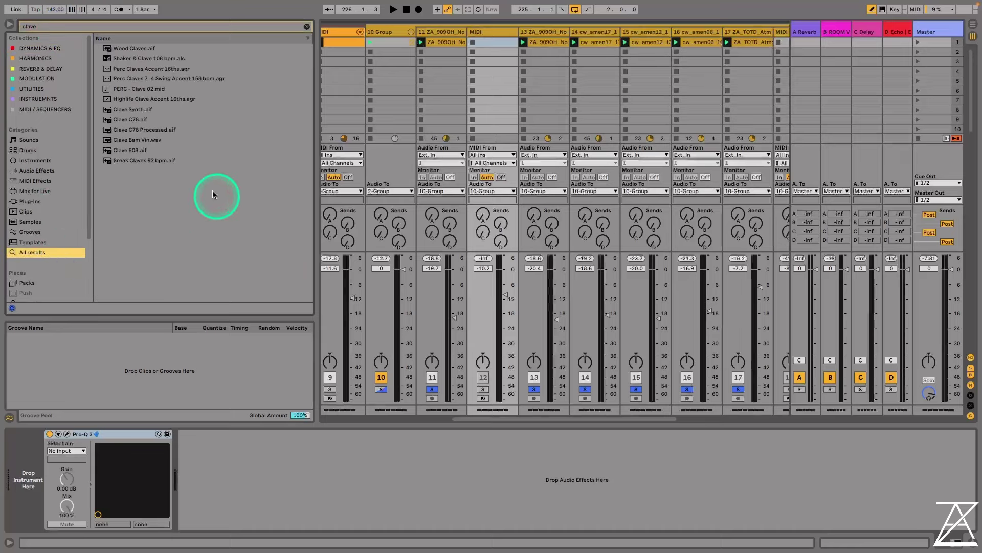
# Audition several clave samples and load Clave 808.aif as the new MIDI track's instrument
pyautogui.click(152, 130)
pyautogui.click(156, 143)
pyautogui.click(156, 159)
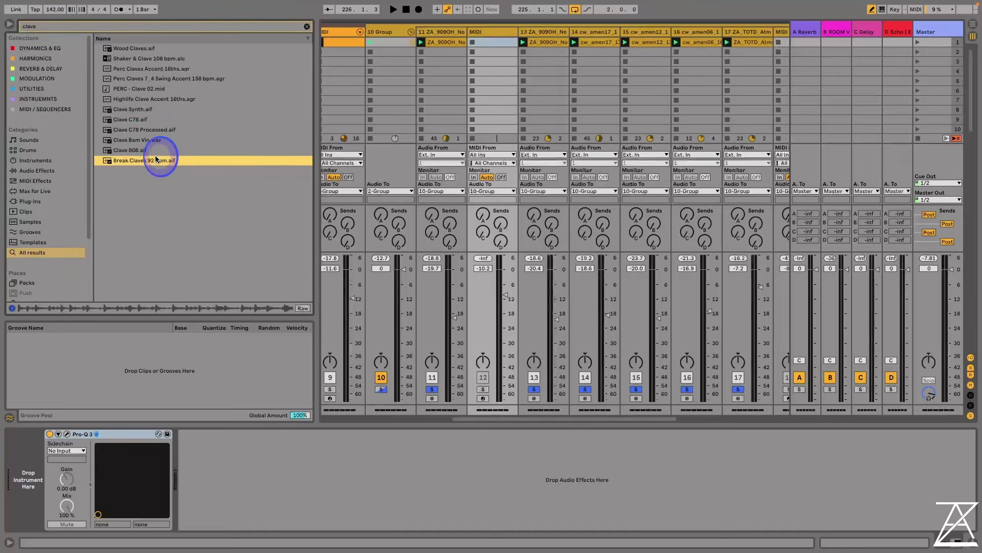
pyautogui.moveTo(154, 149); pyautogui.dragTo(31, 480)
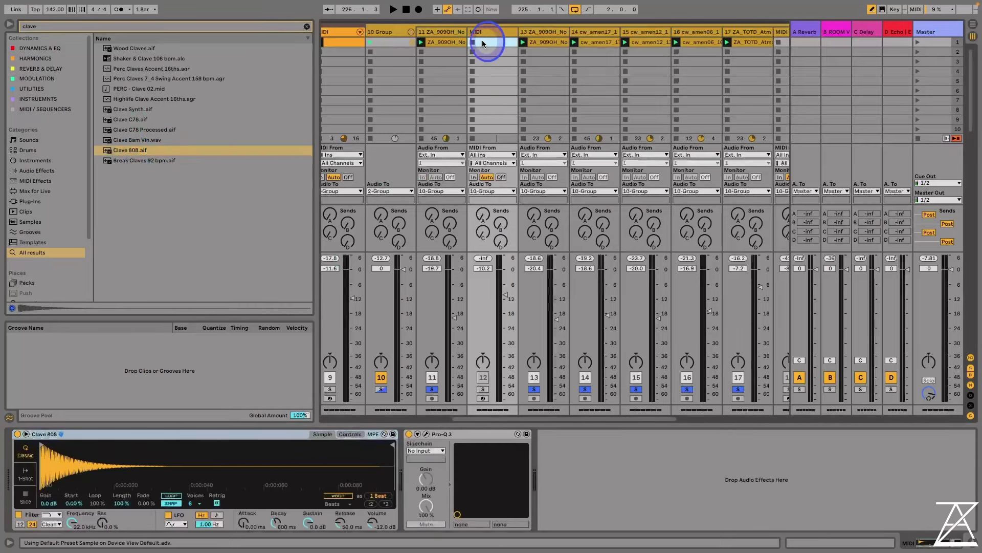
# Create and launch a one-bar clip on the clave track with C3 notes at 1.1.4 and 1.3.4, and solo the track
pyautogui.doubleClick(475, 42)
pyautogui.click(474, 42)
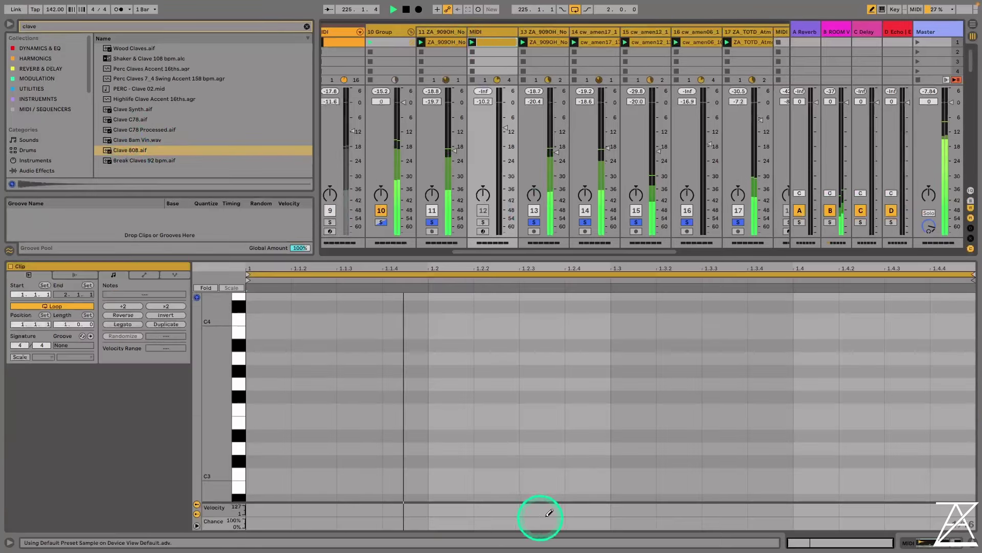
pyautogui.click(412, 473)
pyautogui.click(787, 473)
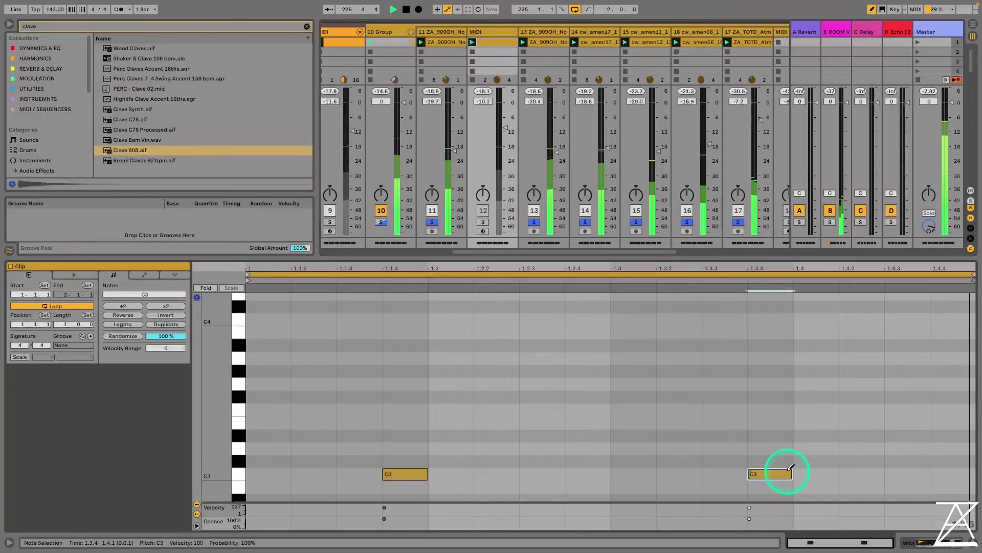
pyautogui.click(483, 222)
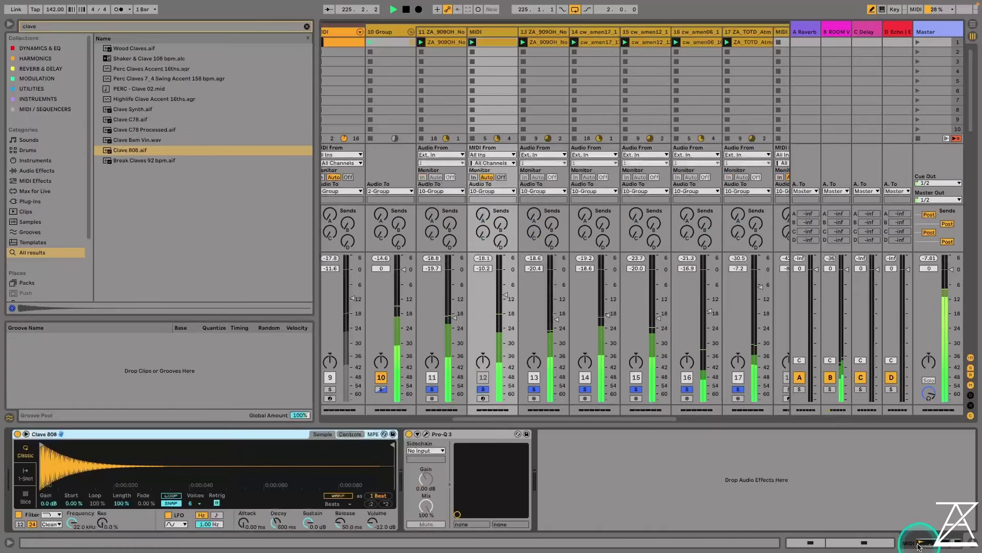
# Listen to the clave pattern with track 8's solo on and off, and stop playback
pyautogui.hotkey('shift', 'Tab')
pyautogui.moveTo(526, 417); pyautogui.dragTo(333, 417)
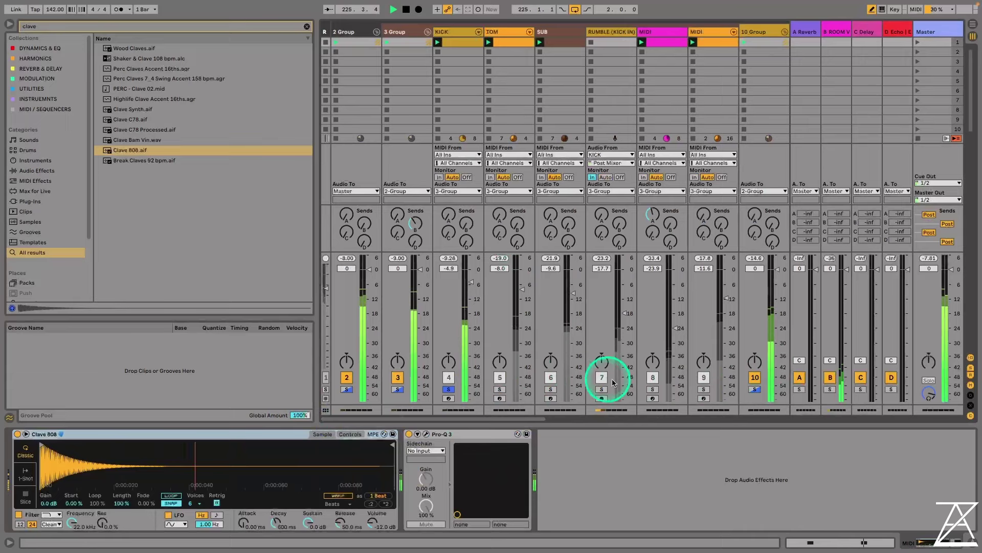
pyautogui.click(652, 390)
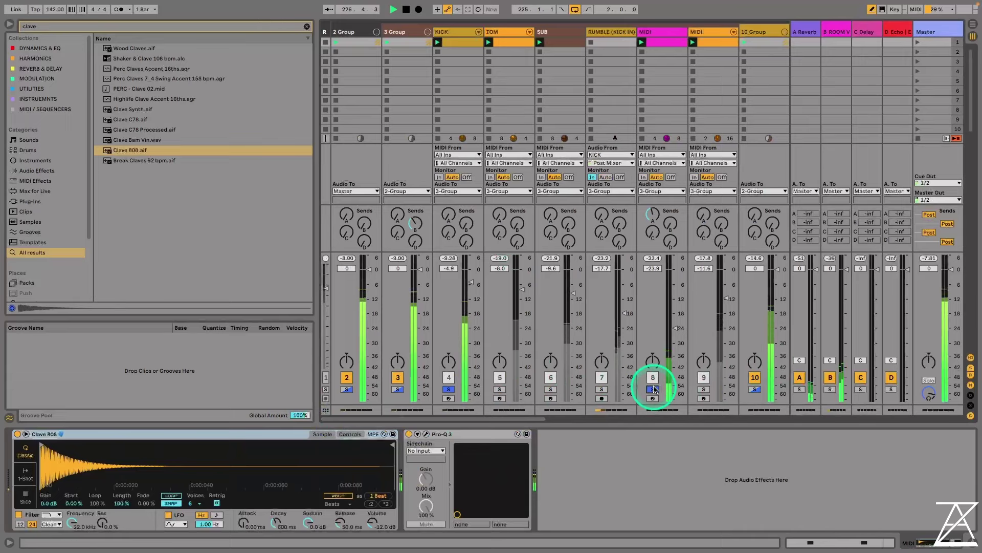
pyautogui.click(654, 390)
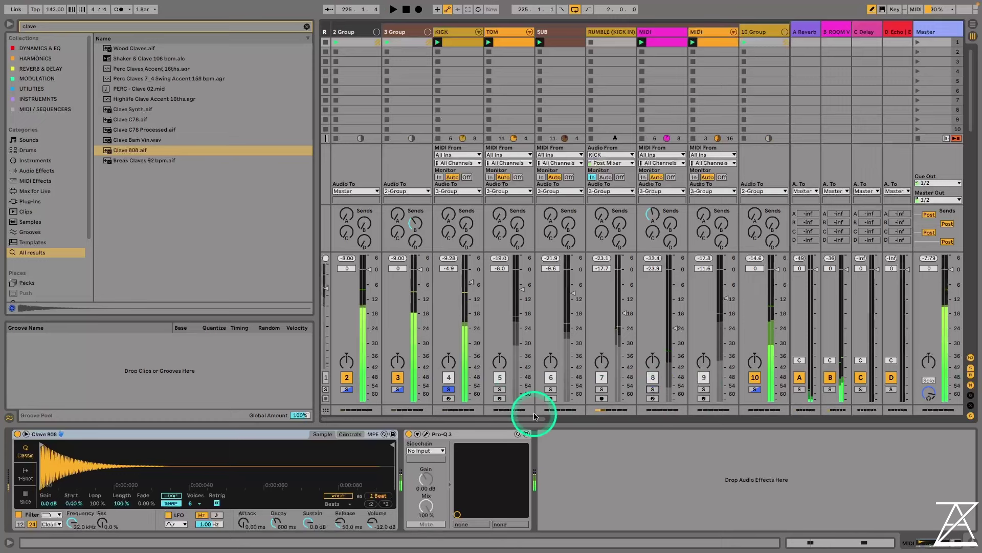
pyautogui.press('space')
pyautogui.moveTo(534, 417); pyautogui.dragTo(609, 161)
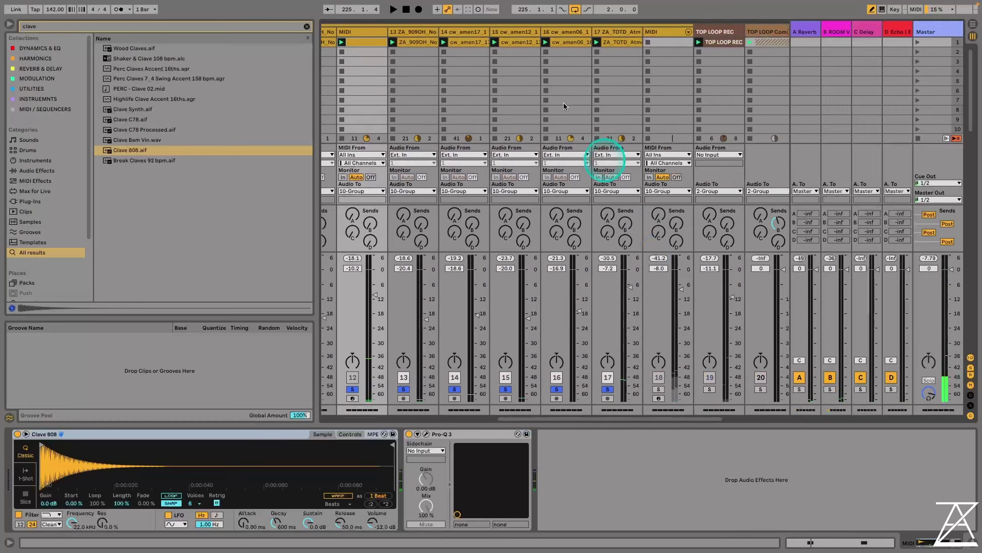
# Open the clave clip, search the library for "rim", and audition rim samples, including Rim 505 ASR.wav
pyautogui.doubleClick(366, 43)
pyautogui.click(123, 29)
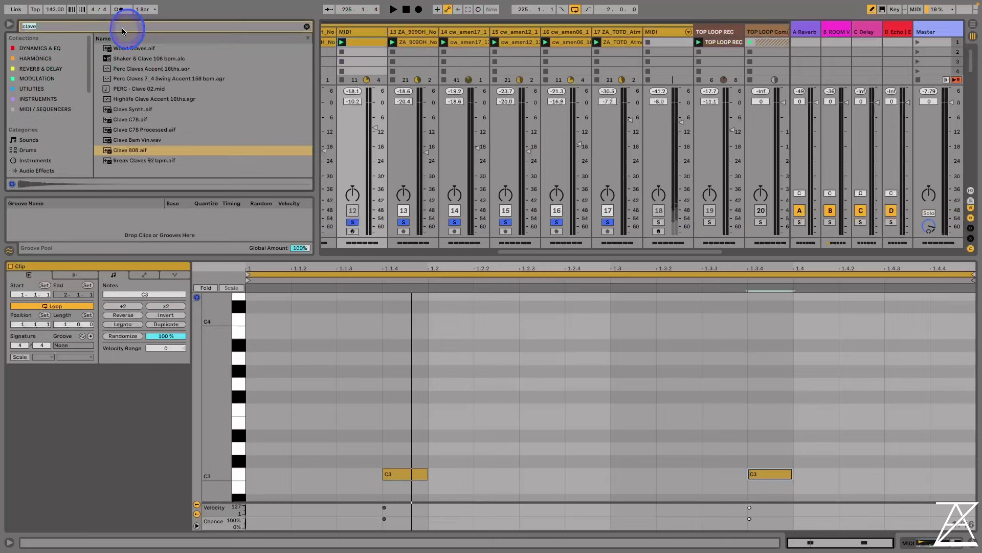
pyautogui.write('rim')
pyautogui.click(220, 104)
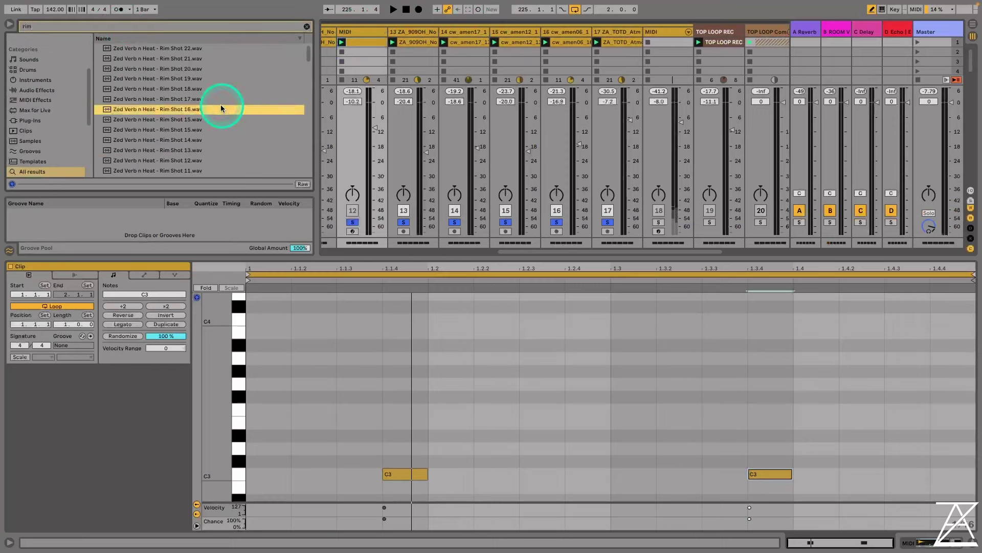
pyautogui.click(221, 104)
pyautogui.scroll(-10, 216, 111)
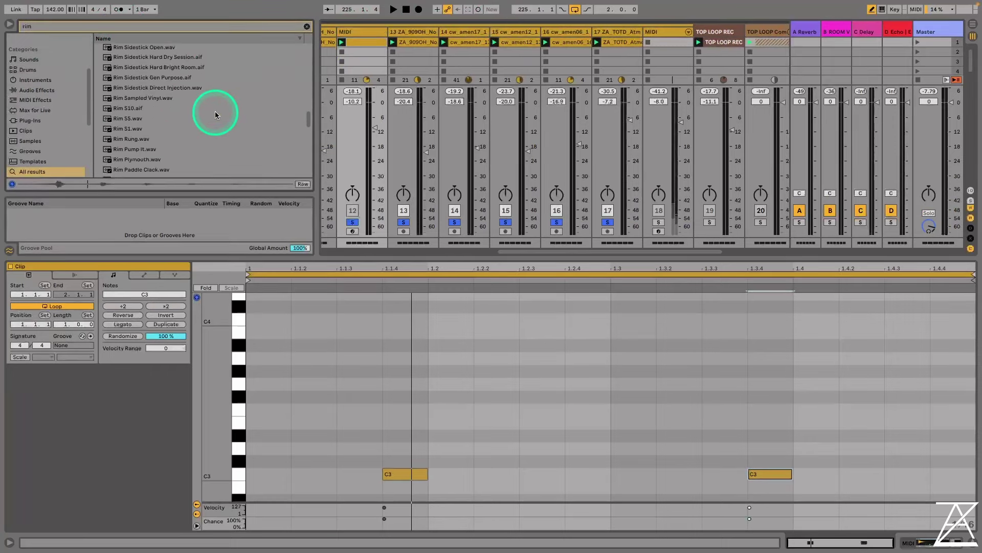
pyautogui.scroll(-4, 212, 131)
pyautogui.click(212, 120)
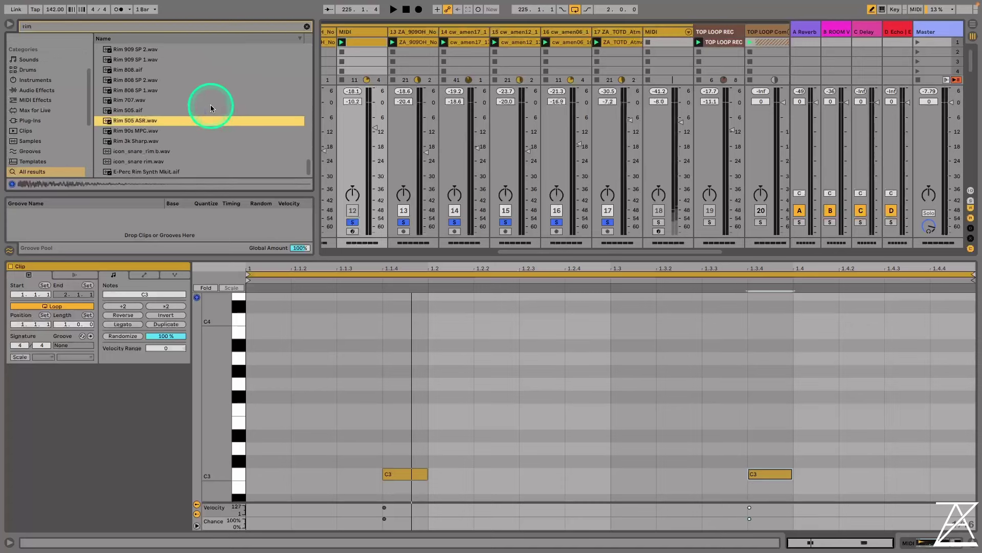
# Load the Rim 707.wav sample onto MIDI track 12 and lower the track's volume to -17.0 dB
pyautogui.click(210, 102)
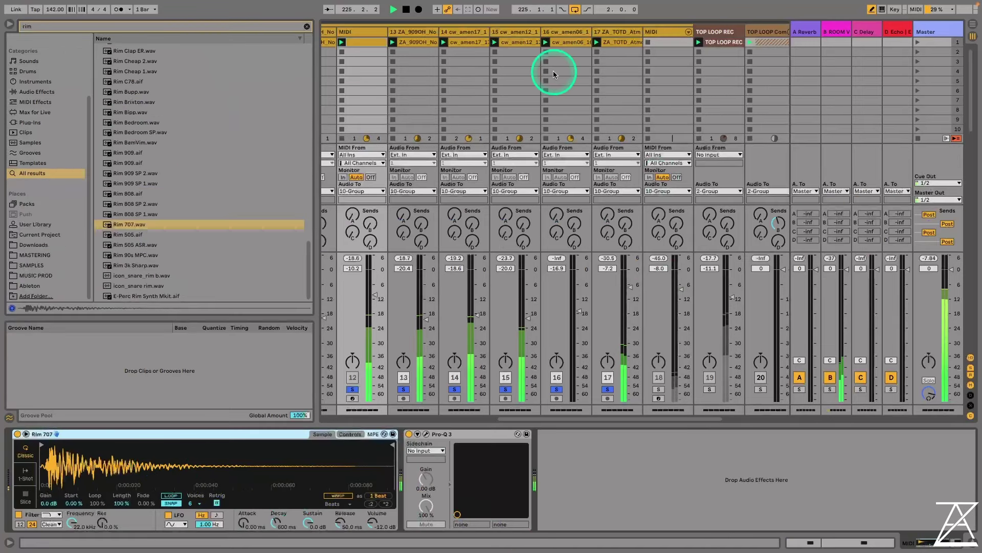
pyautogui.moveTo(384, 302); pyautogui.dragTo(375, 311)
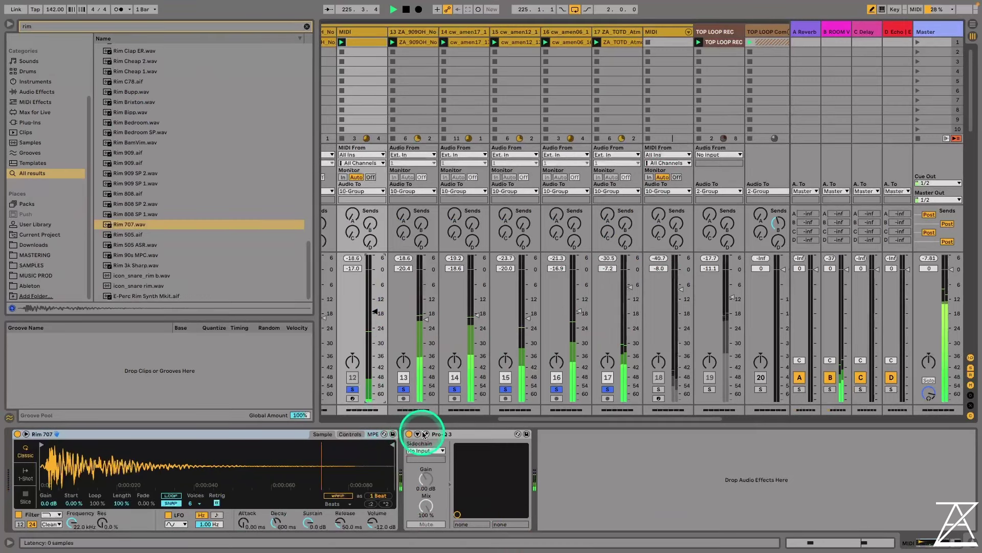
# Apply a 24 dB/oct low cut at about 480 Hz to the rim track with Pro-Q 3
pyautogui.click(426, 434)
pyautogui.click(54, 168)
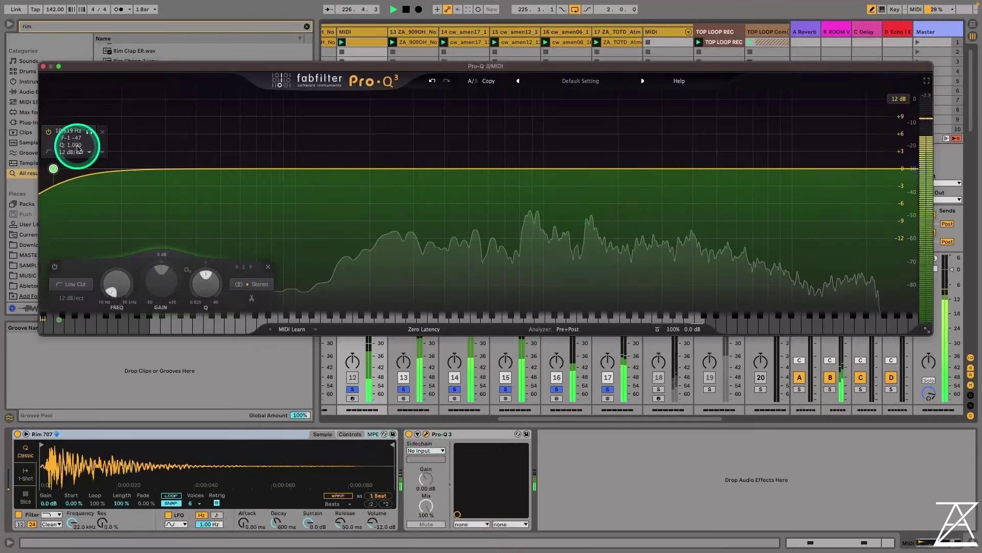
pyautogui.moveTo(54, 169); pyautogui.dragTo(464, 178)
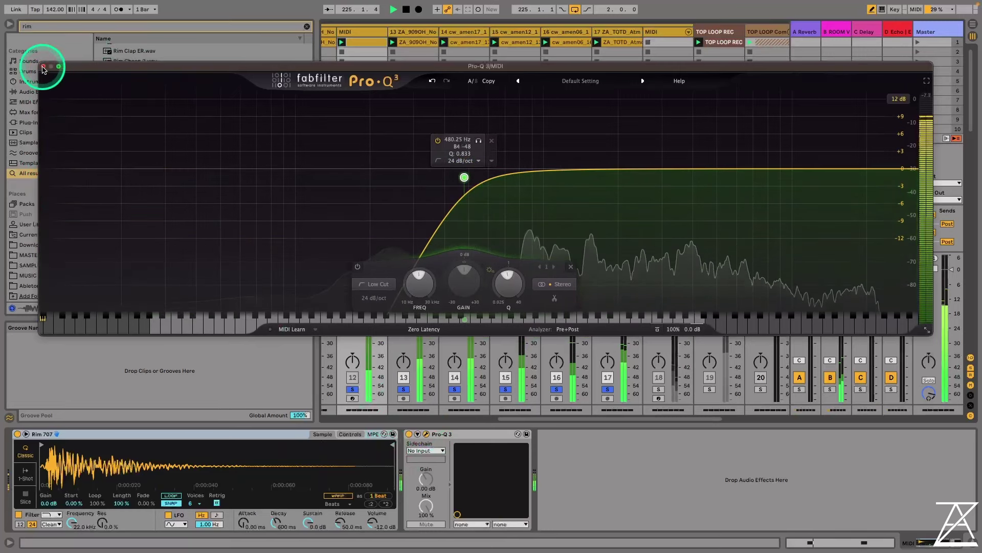
pyautogui.click(43, 66)
# Shift the C3 notes in the rim clip slightly off the grid and set track 12's volume to -16.9 dB
pyautogui.doubleClick(355, 42)
pyautogui.click(793, 477)
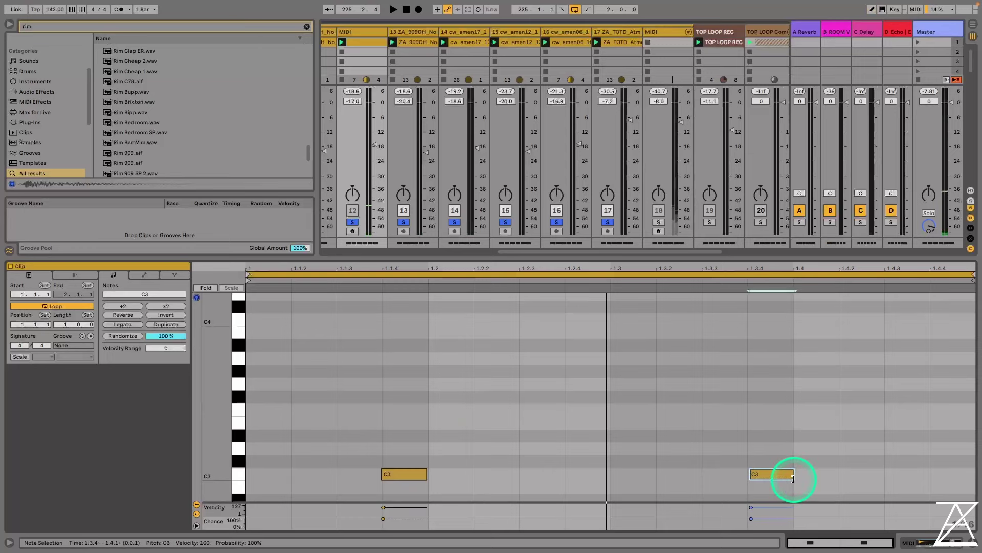
pyautogui.click(976, 543)
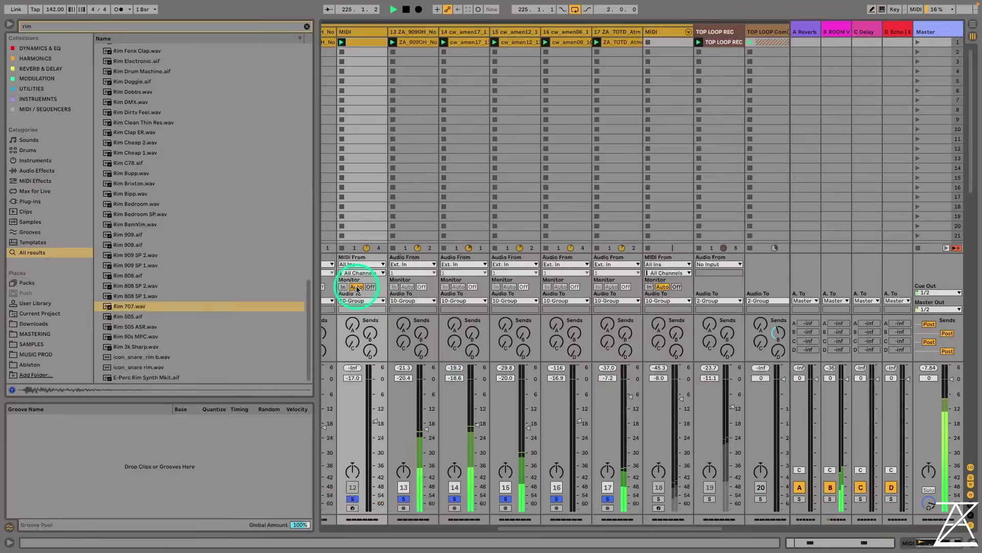
pyautogui.press('space')
pyautogui.moveTo(373, 429); pyautogui.dragTo(375, 421)
# Solo only the 10 Group, with tracks 11 to 17 active and no longer soloed individually
pyautogui.hscroll(-5, 616, 526)
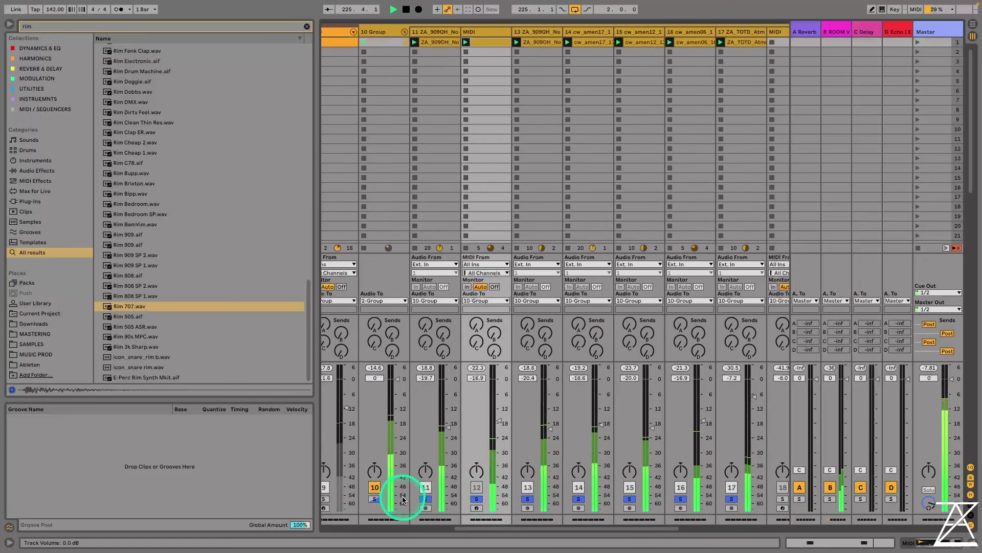
pyautogui.click(425, 487)
pyautogui.click(373, 498)
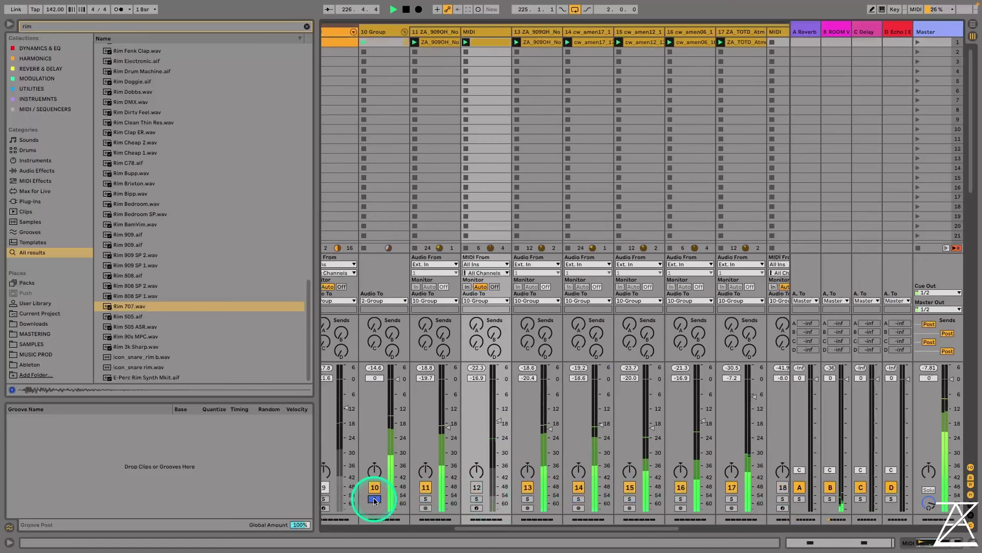
pyautogui.click(476, 487)
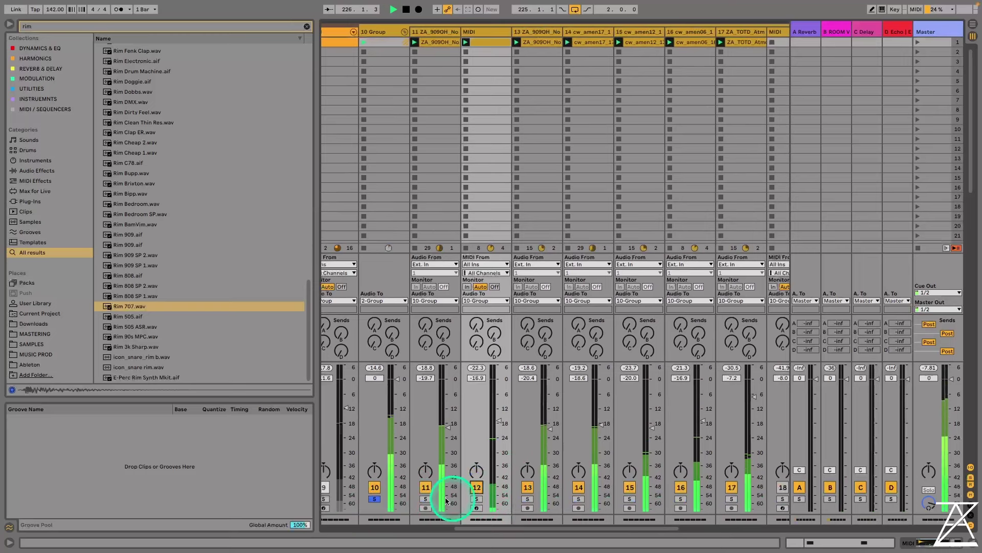
pyautogui.press('space')
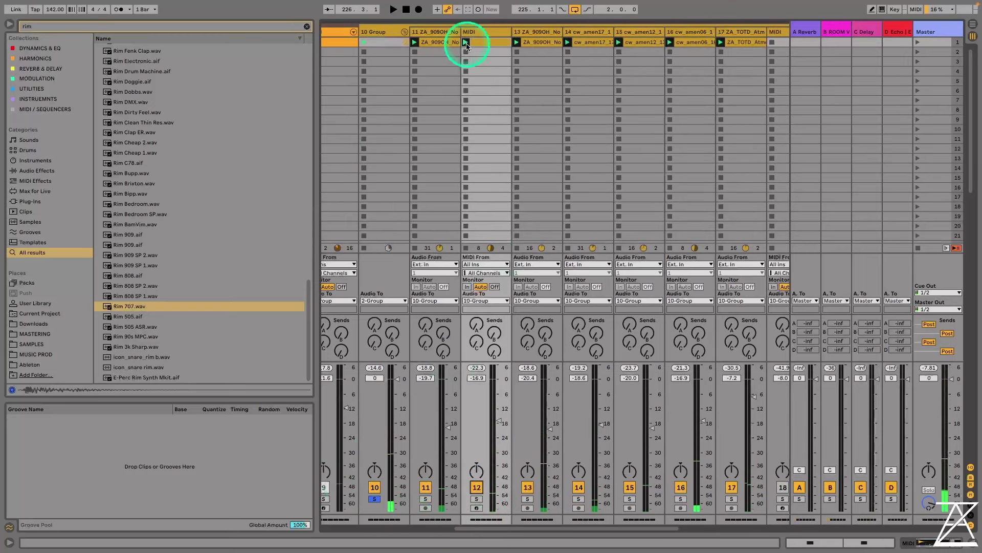
# Narrow the mixer columns of tracks 11 to 17 together
pyautogui.click(419, 44)
pyautogui.click(730, 36)
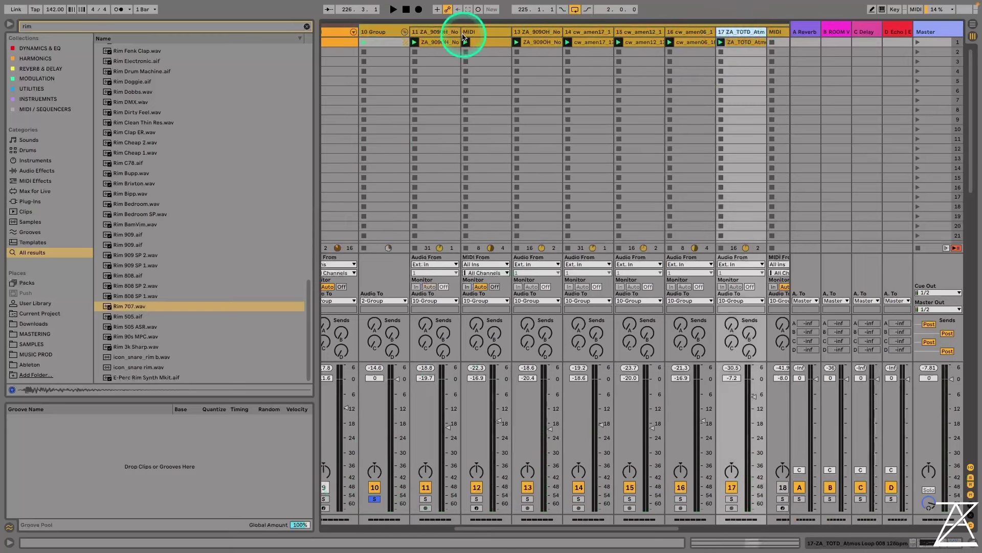
pyautogui.keyDown('shift'); pyautogui.click(444, 33); pyautogui.keyUp('shift')
pyautogui.moveTo(460, 32); pyautogui.dragTo(440, 31)
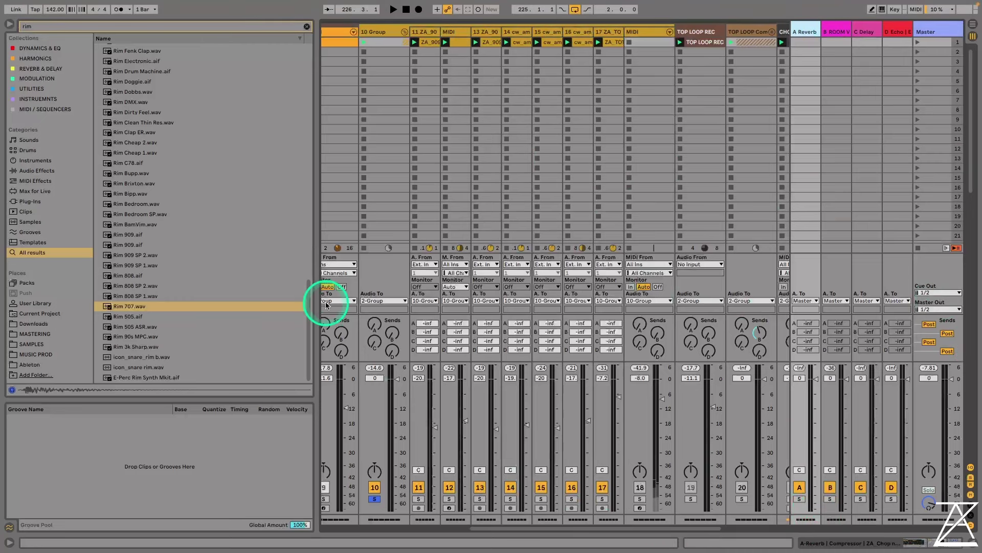
# Raise the 10 Group's send to the A Reverb return during playback and solo that return
pyautogui.doubleClick(802, 32)
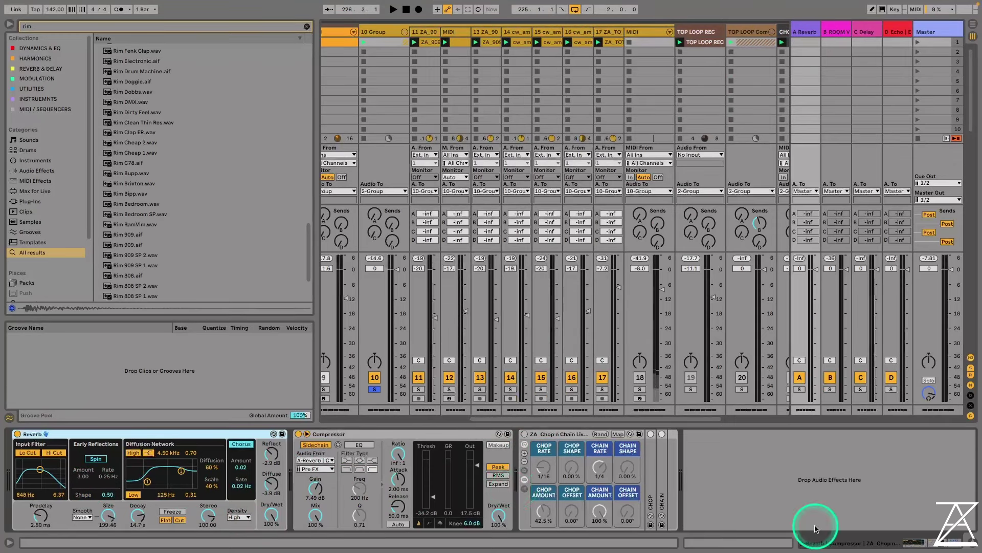
pyautogui.click(557, 435)
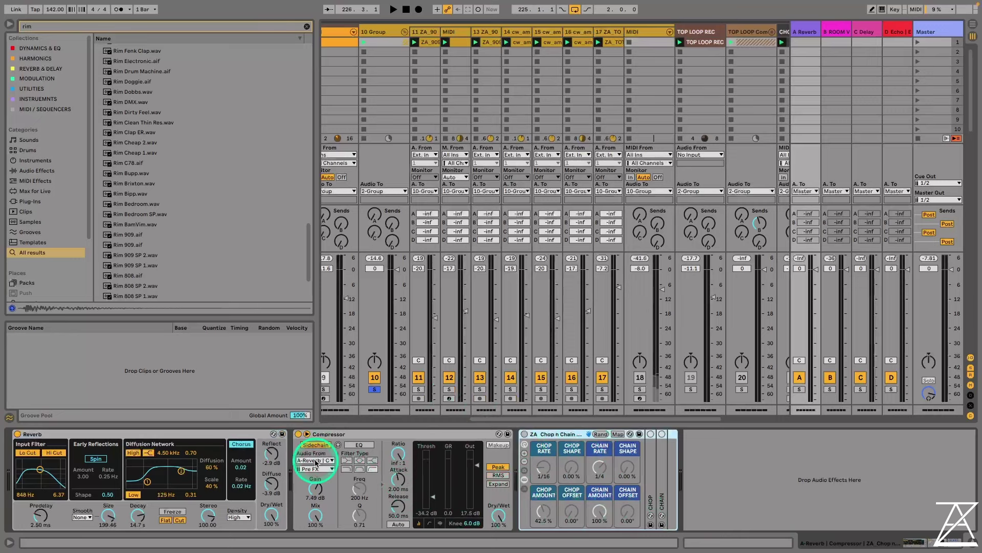
pyautogui.press('space')
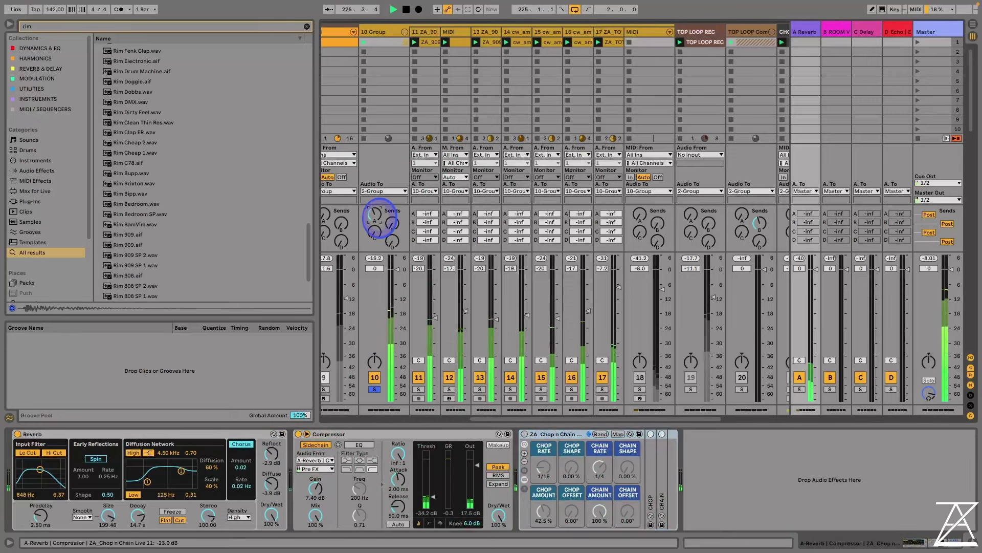
pyautogui.press('space')
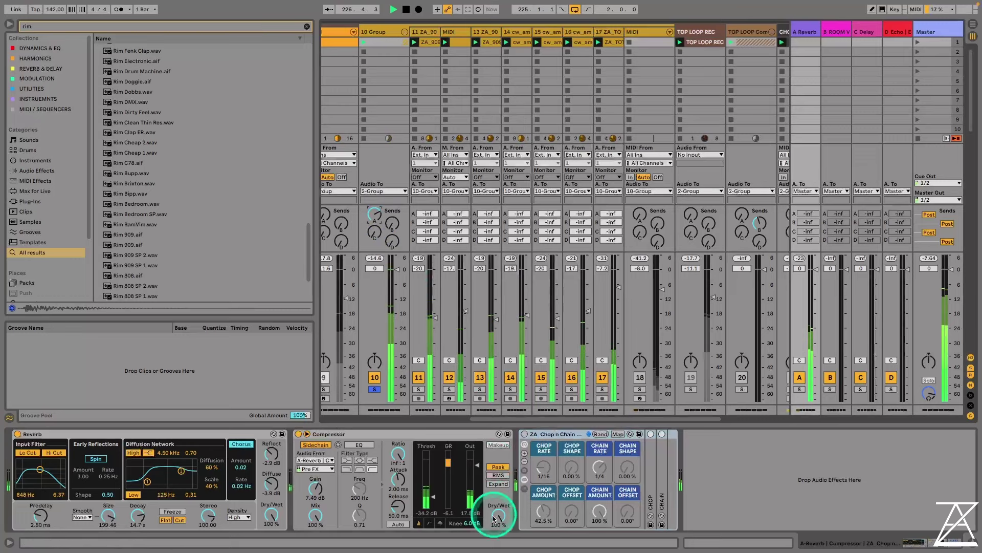
pyautogui.click(798, 390)
pyautogui.press('space')
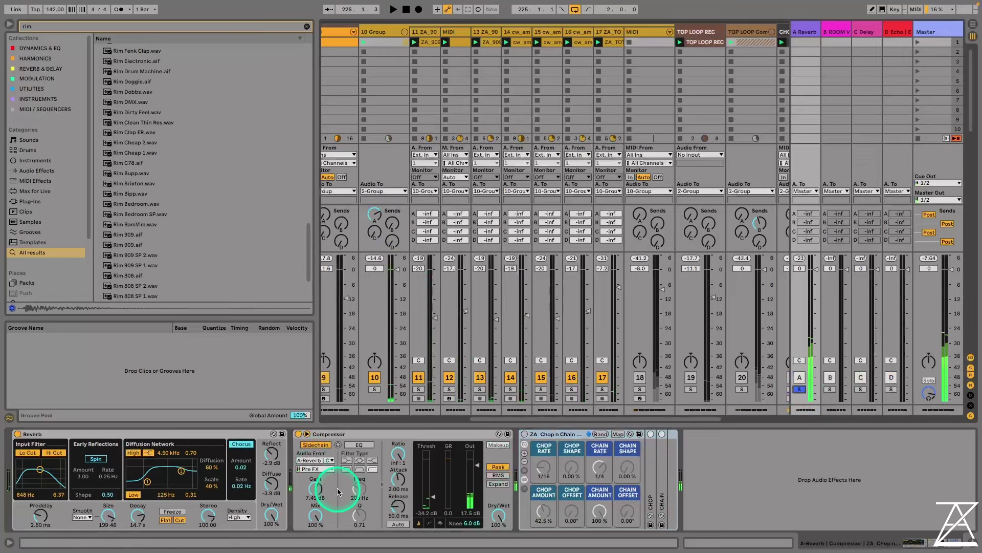
# Compare the A Reverb return with its Compressor bypassed and active, and set the Compressor's output to 13.5 dB
pyautogui.click(299, 434)
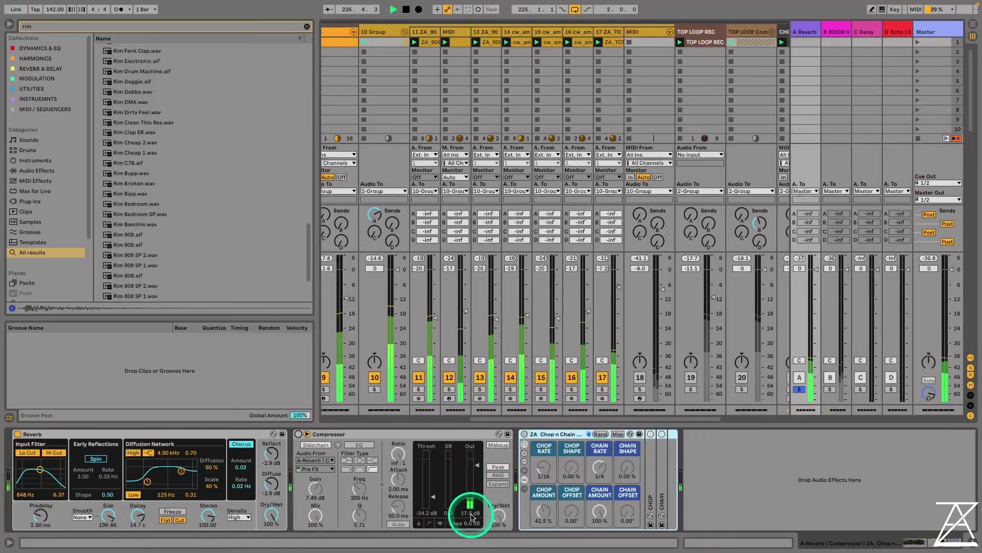
pyautogui.click(298, 434)
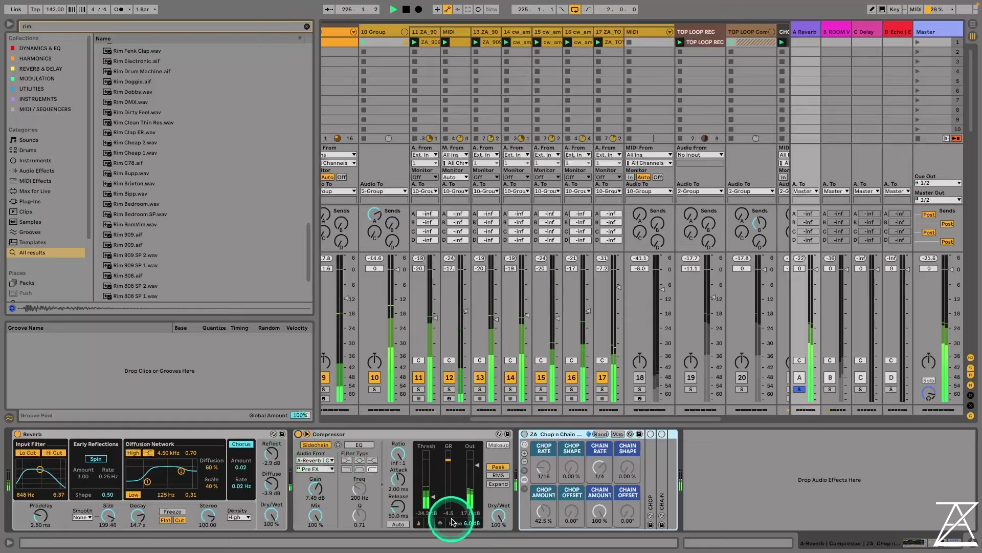
pyautogui.moveTo(479, 466); pyautogui.dragTo(477, 468)
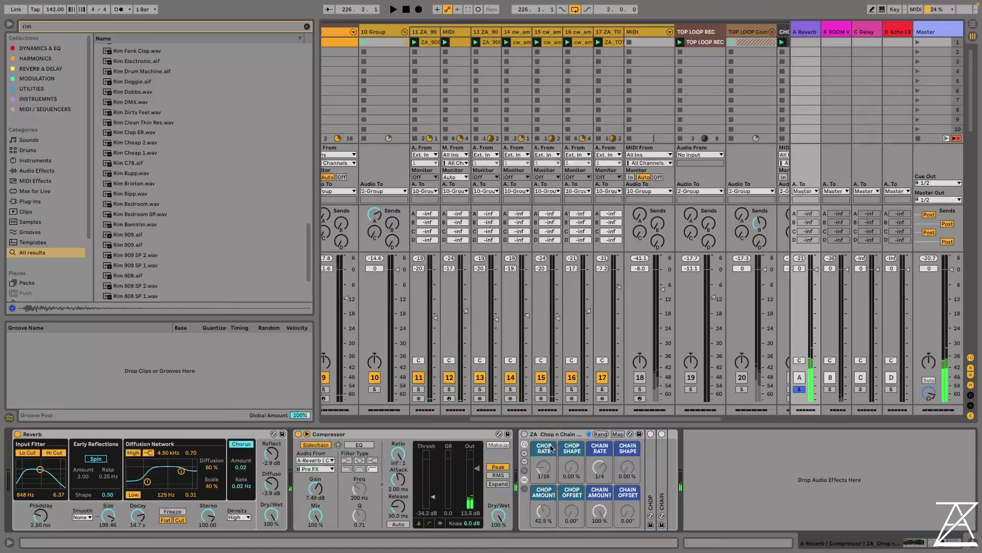
# Insert a new audio track after track 17 and set its audio input to Resampling
pyautogui.moveTo(507, 418); pyautogui.dragTo(568, 418)
pyautogui.click(421, 28)
pyautogui.click(478, 61)
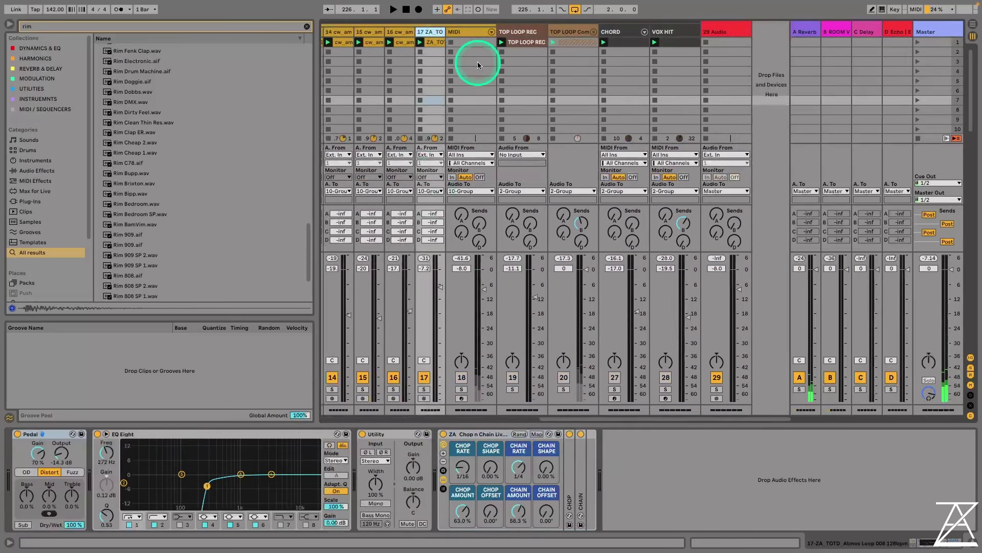
pyautogui.click(483, 100)
pyautogui.click(463, 154)
pyautogui.click(561, 320)
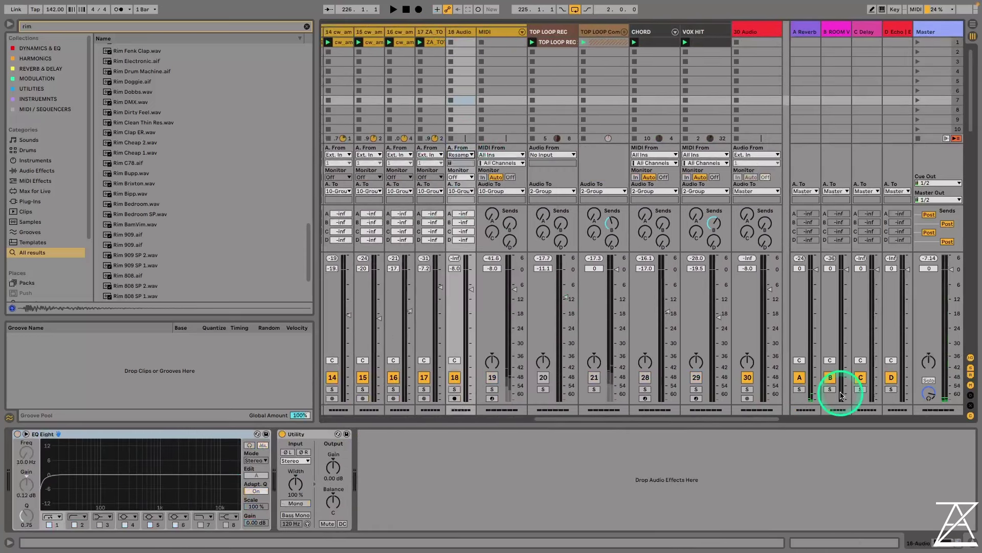
# Start playback and widen the mixer column of audio track 18
pyautogui.press('space')
pyautogui.moveTo(731, 420); pyautogui.dragTo(686, 416)
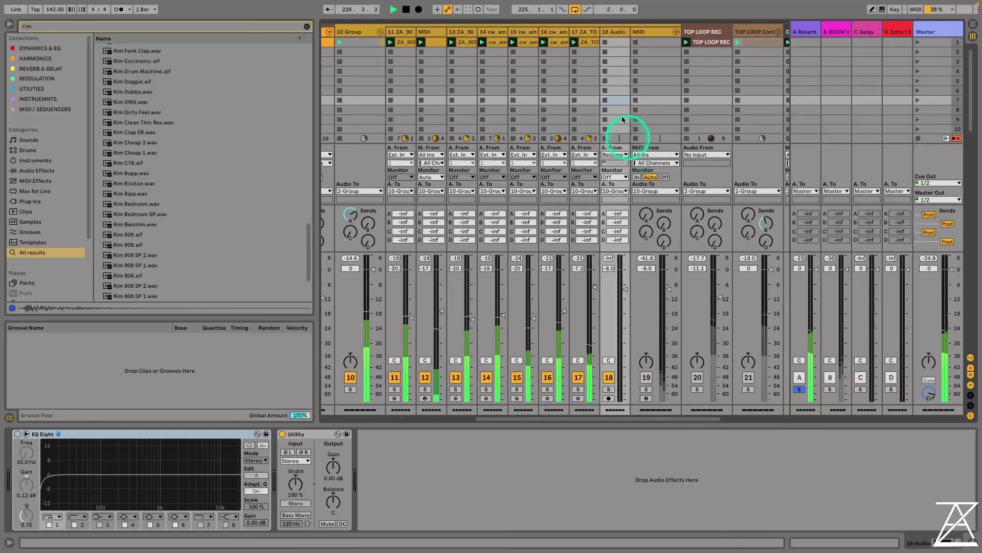
pyautogui.moveTo(628, 39); pyautogui.dragTo(650, 33)
# Turn on the ZA Chop n Chain rack on the A Reverb return and set its Chain Amount to 72.4%
pyautogui.click(804, 29)
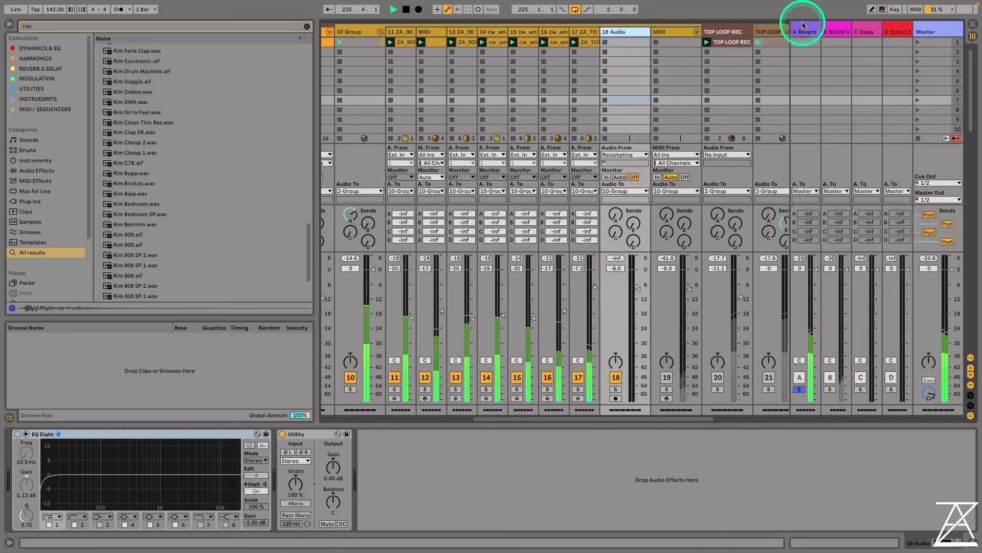
pyautogui.click(519, 433)
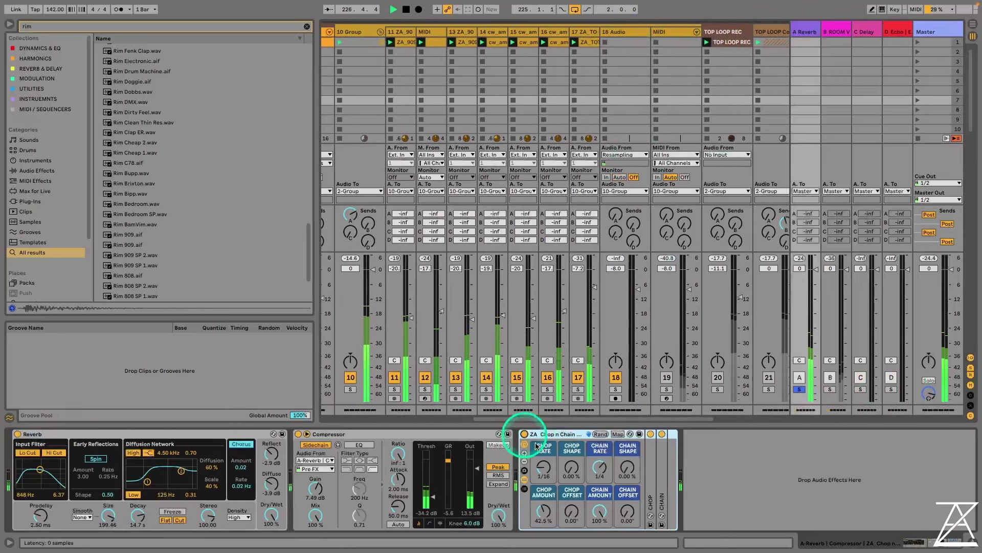
pyautogui.moveTo(600, 511); pyautogui.dragTo(600, 525)
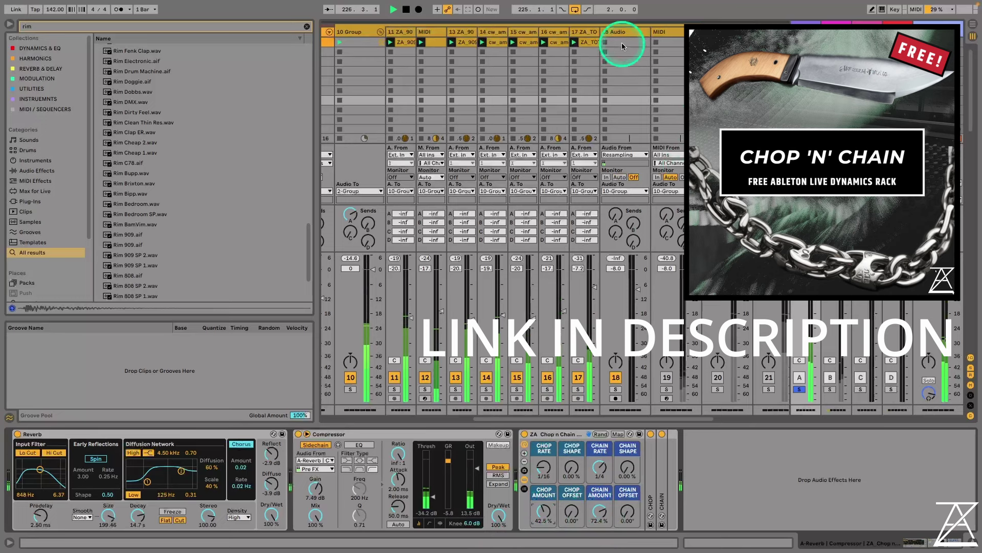
# Arm audio track 18 and record the soloed reverb return into its first clip slot
pyautogui.click(616, 398)
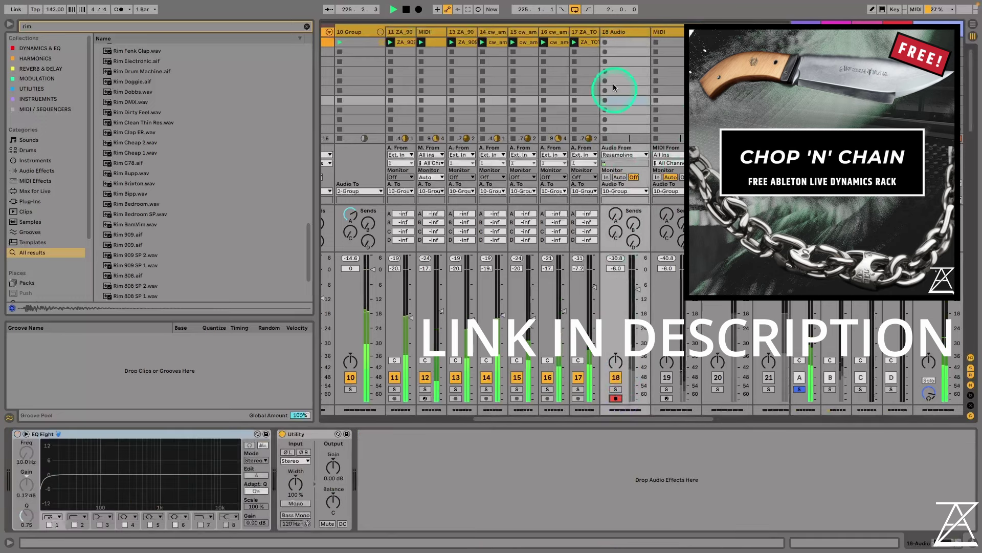
pyautogui.click(607, 41)
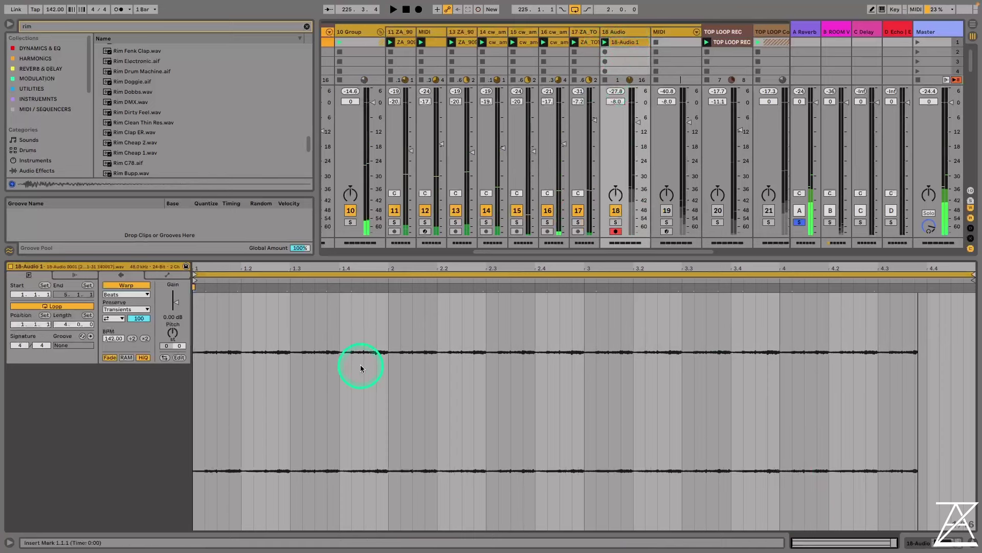
# Loop the recorded reverb clip from 2.1.1 to 3.1.1 and raise its gain to 6.38 dB
pyautogui.moveTo(385, 329); pyautogui.dragTo(586, 354)
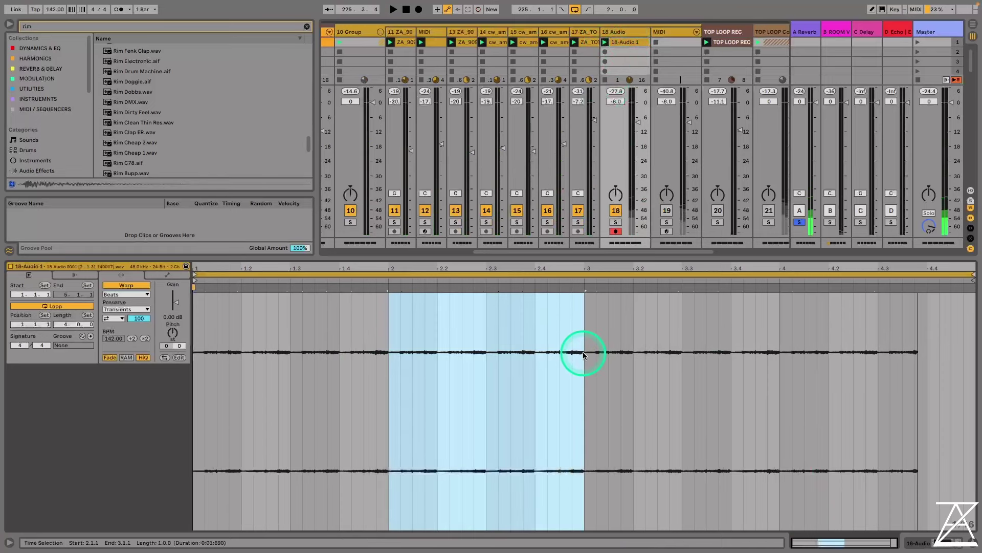
pyautogui.hotkey('ctrl', 'l')
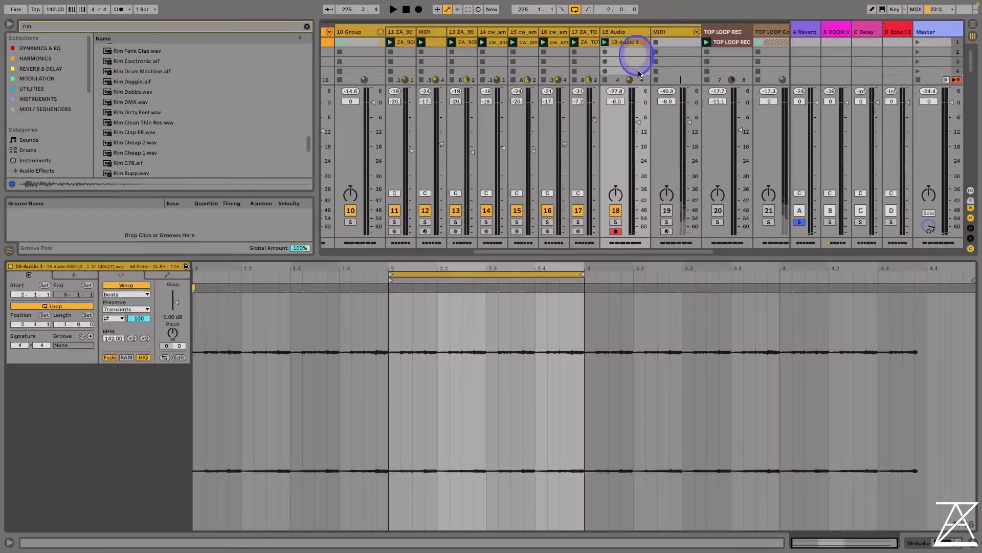
pyautogui.moveTo(175, 318); pyautogui.dragTo(159, 324)
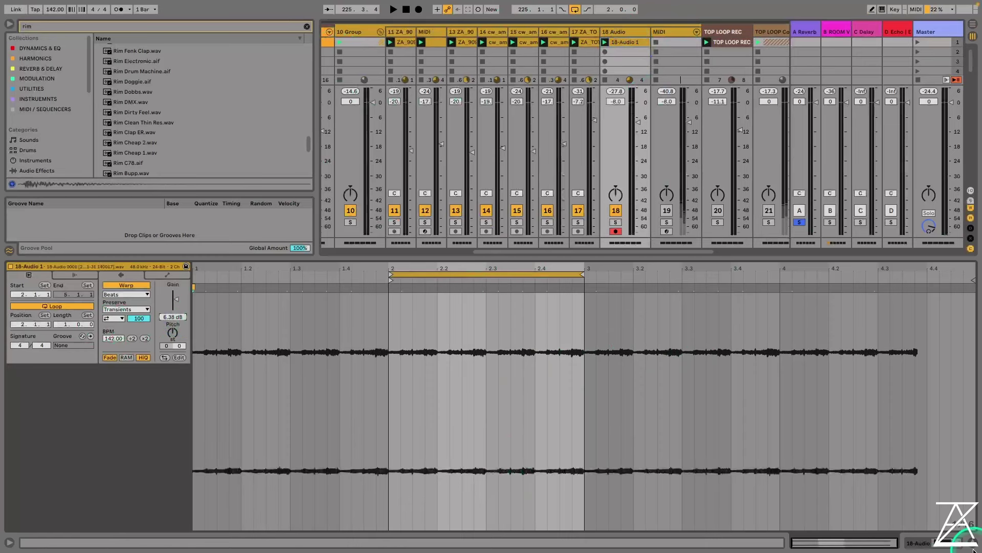
pyautogui.click(972, 543)
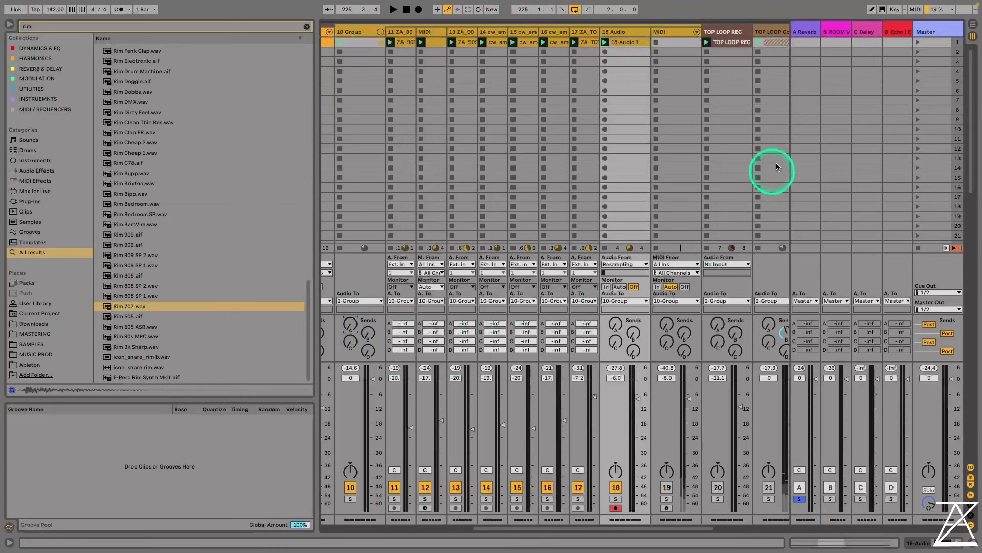
# Unsolo the A Reverb return, turn off its ZA Chop n Chain rack and lower its Compressor output to 3.63 dB
pyautogui.click(799, 499)
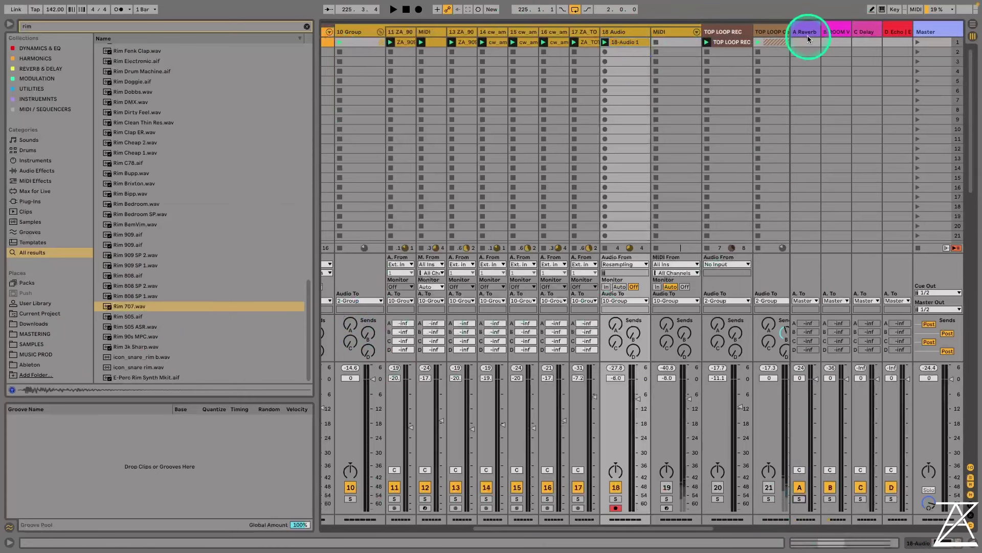
pyautogui.doubleClick(808, 32)
pyautogui.click(527, 442)
pyautogui.moveTo(477, 468); pyautogui.dragTo(478, 472)
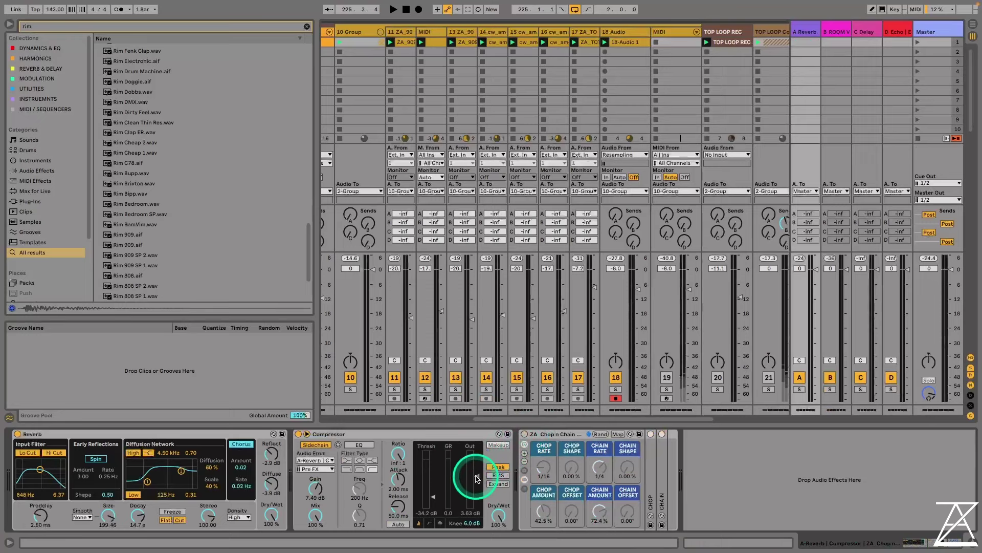
# Rename audio track 18, which holds the recorded reverb clip, to REVERBCAPT
pyautogui.click(621, 41)
pyautogui.doubleClick(621, 41)
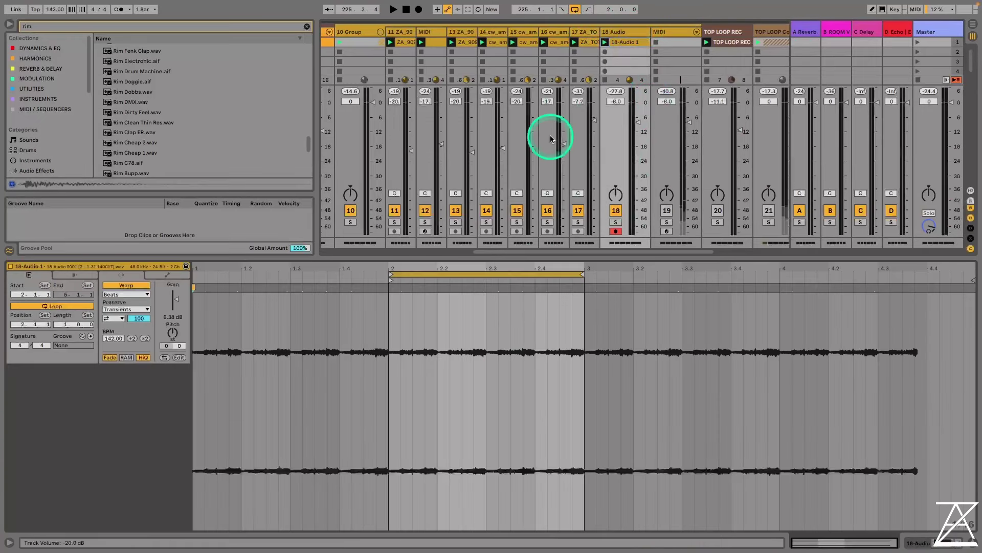
pyautogui.click(614, 31)
pyautogui.hotkey('ctrl', 'r')
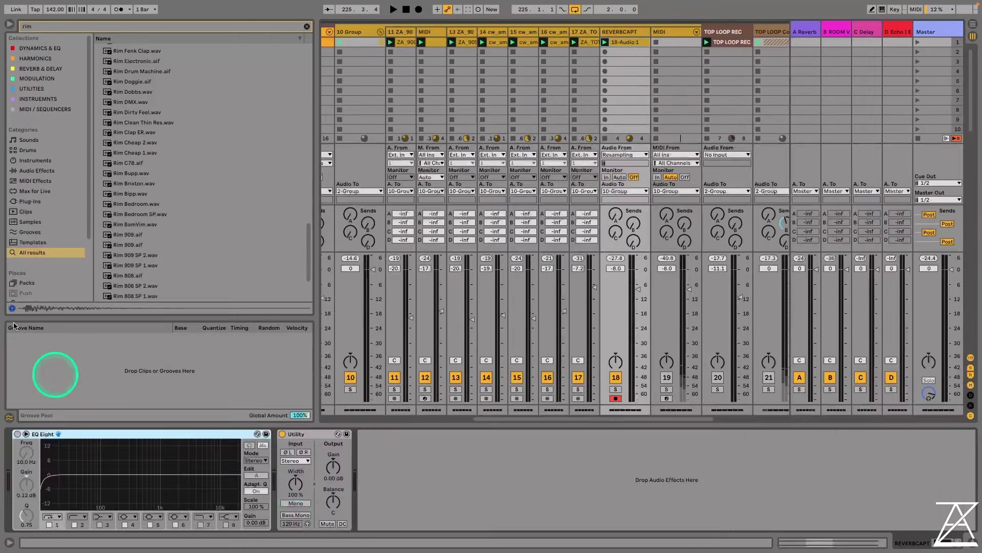
# Enable REVERBCAPT's EQ Eight with a low cut at 69.6 Hz and add an Overdrive between it and the Utility
pyautogui.click(35, 48)
pyautogui.moveTo(41, 475); pyautogui.dragTo(93, 486)
pyautogui.click(35, 59)
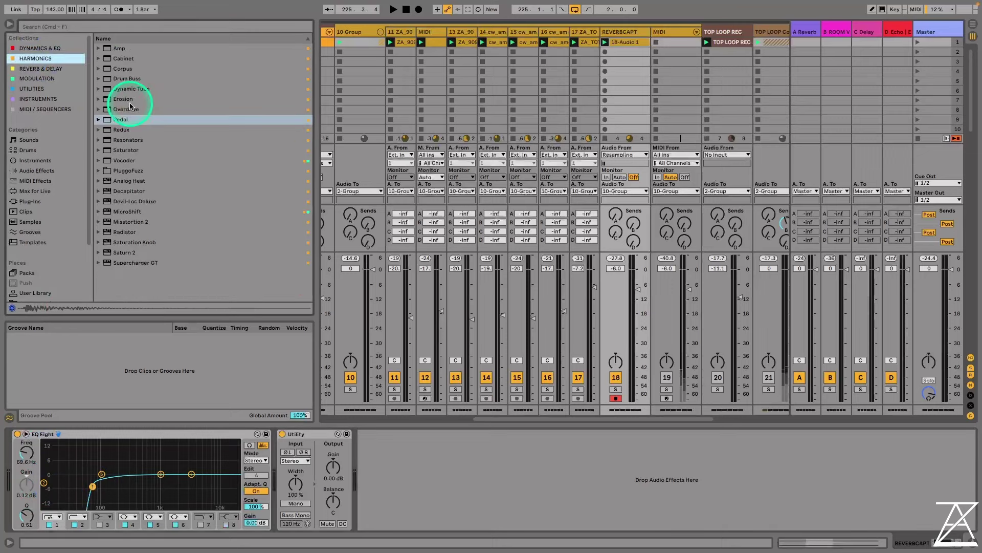
pyautogui.click(126, 109)
pyautogui.moveTo(125, 109)
pyautogui.mouseDown()
pyautogui.moveTo(165, 467)
pyautogui.moveTo(66, 430)
pyautogui.moveTo(385, 481)
pyautogui.mouseUp()
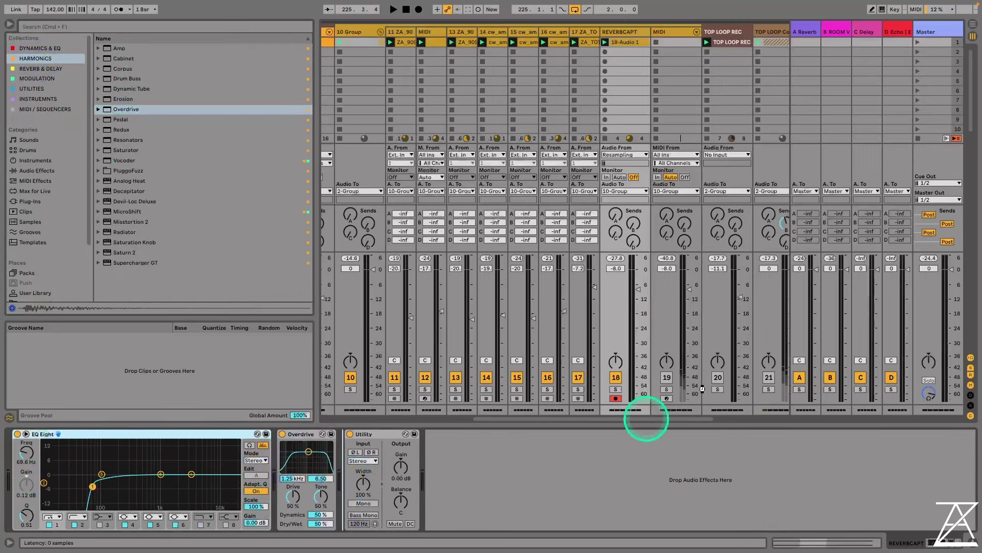
# Solo REVERBCAPT, start playback and lower its track volume to -20.4 dB
pyautogui.click(616, 389)
pyautogui.press('space')
pyautogui.moveTo(639, 289); pyautogui.dragTo(643, 313)
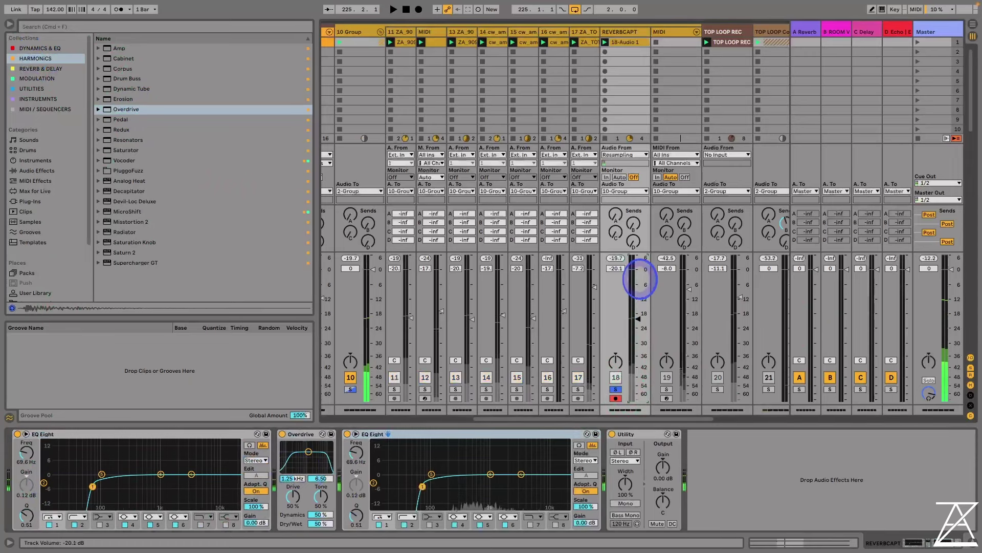
# Set the Overdrive to 28% drive, 68% tone and 14% dry/wet, and move the second EQ Eight's low cut to 182 Hz
pyautogui.click(291, 523)
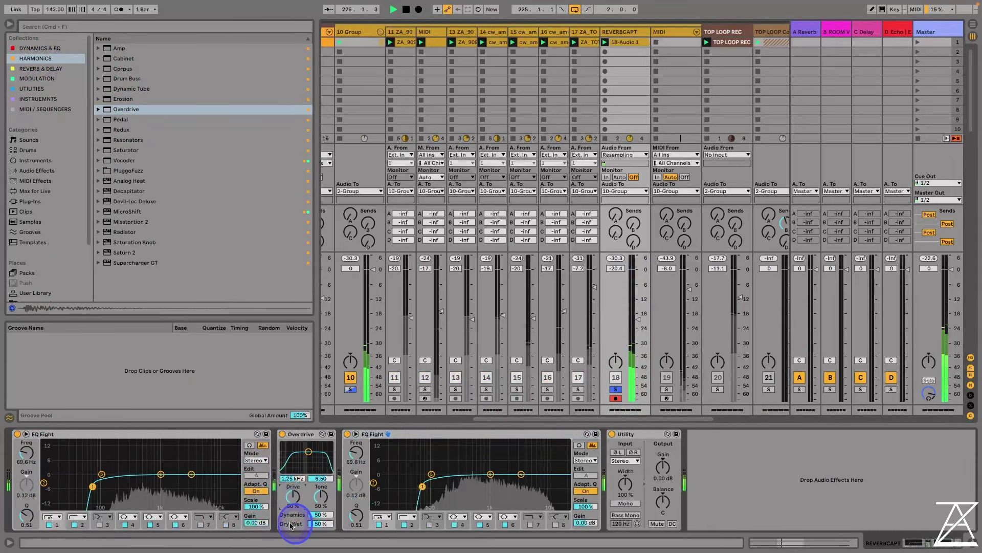
pyautogui.moveTo(319, 523); pyautogui.dragTo(322, 527)
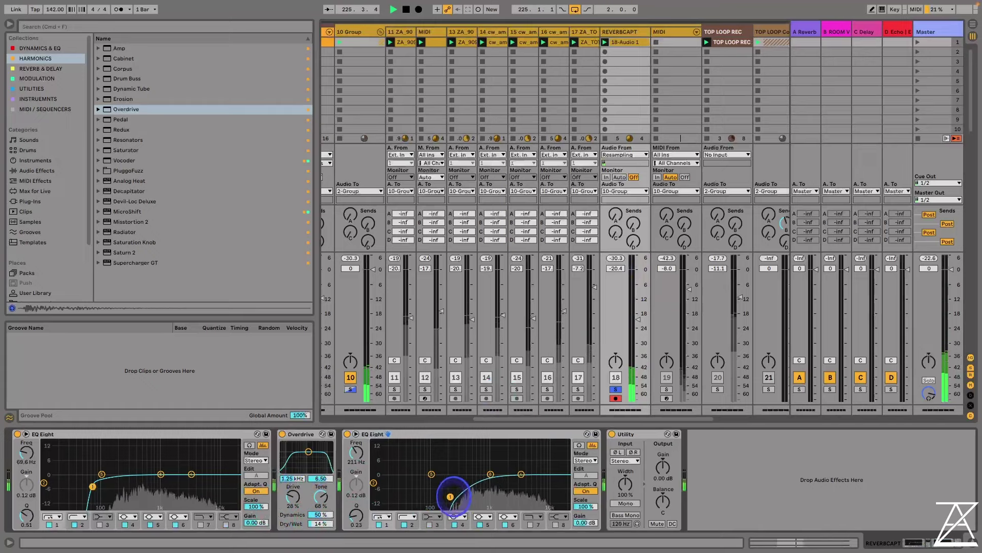
# Add a Compressor after REVERBCAPT's Utility, sidechain it from KICK and set its threshold to -19.1 dB
pyautogui.click(45, 48)
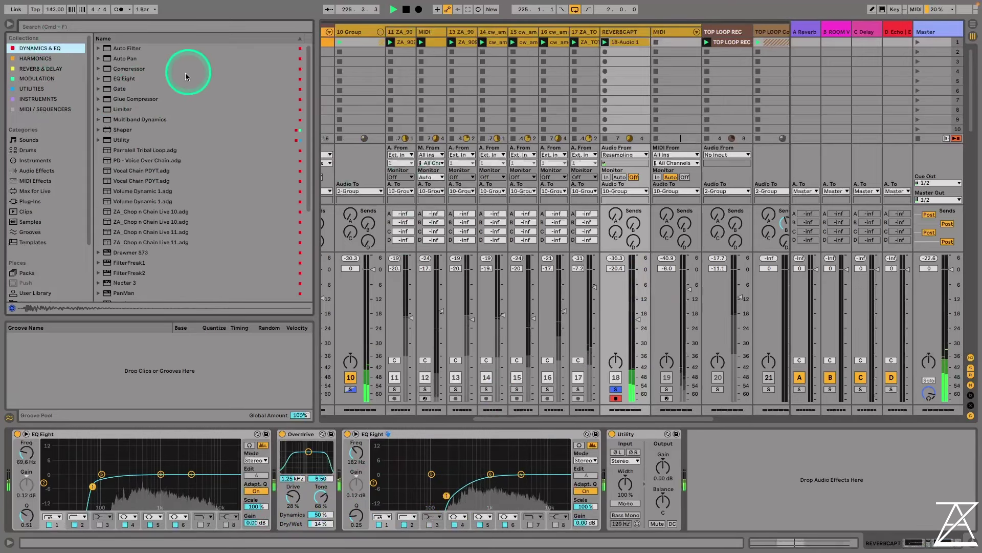
pyautogui.moveTo(138, 74); pyautogui.dragTo(884, 450)
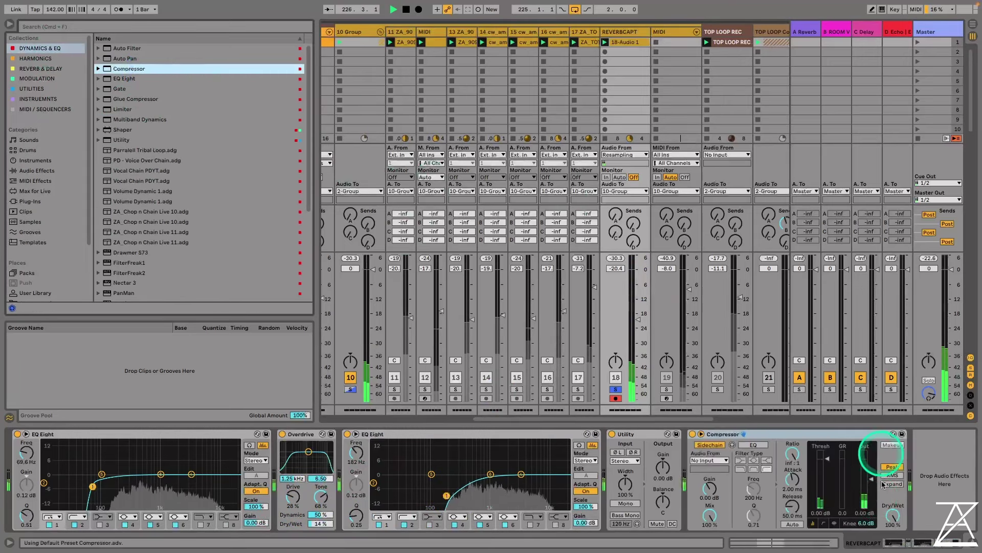
pyautogui.click(710, 460)
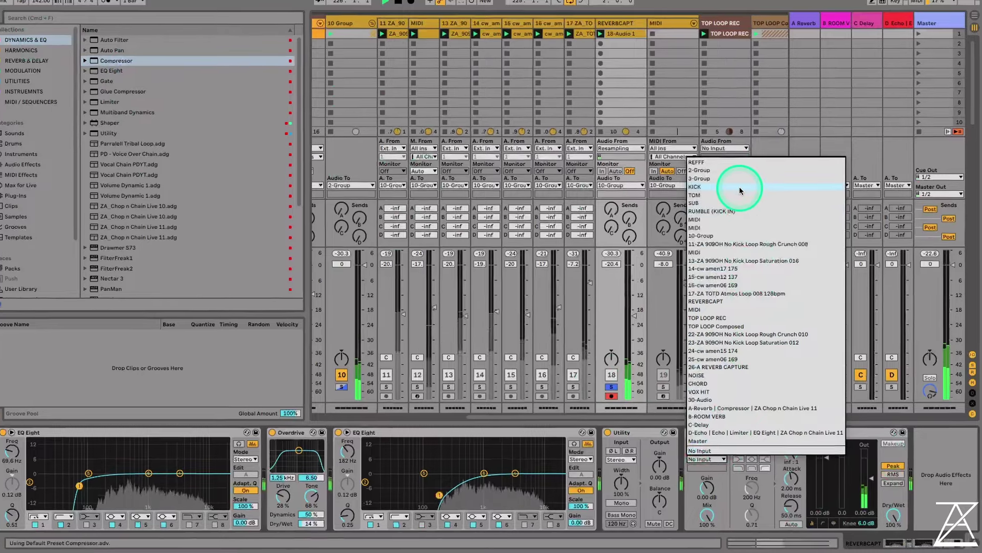
pyautogui.click(737, 192)
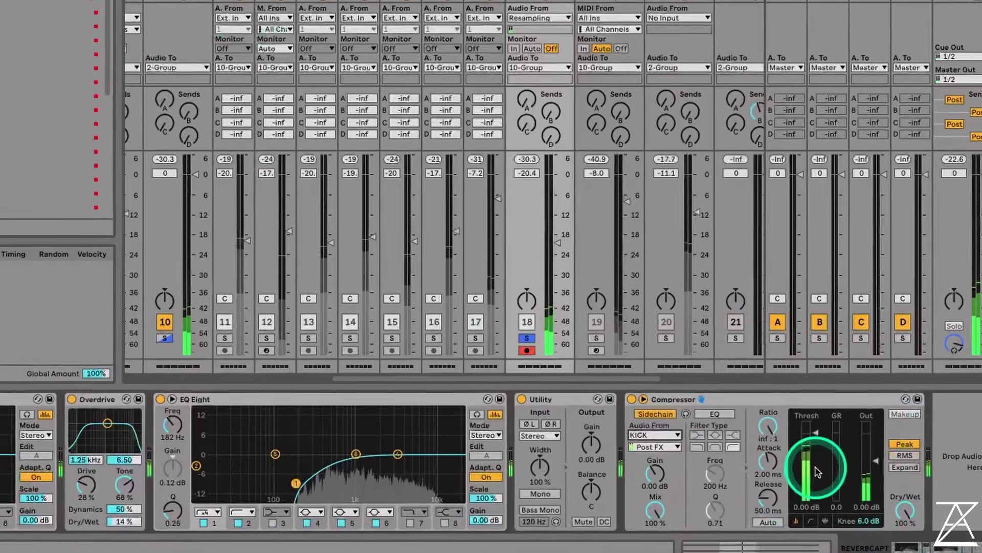
pyautogui.moveTo(818, 471); pyautogui.dragTo(813, 452)
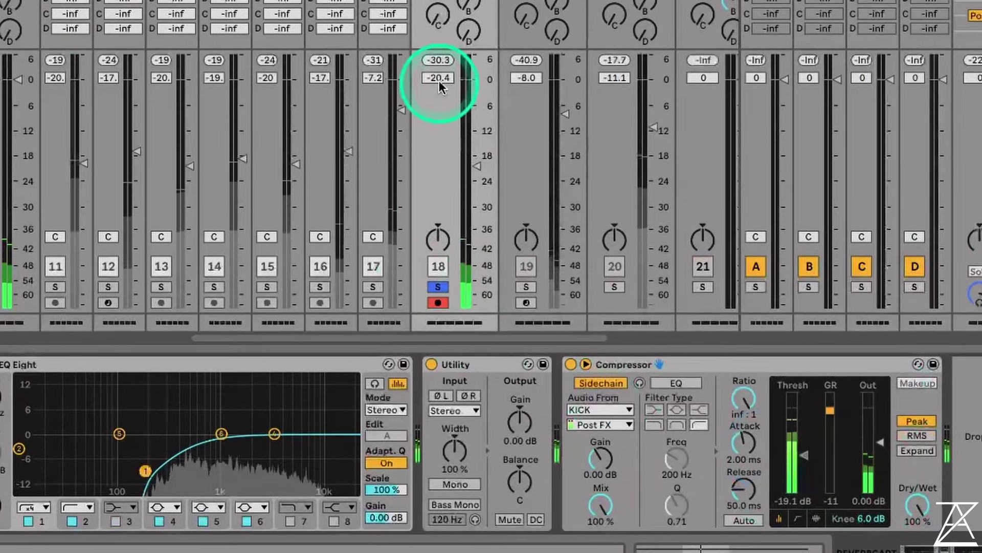
# Raise REVERBCAPT's volume to -18.8 dB and audition it within the soloed 10 Group by toggling the track
pyautogui.moveTo(476, 165); pyautogui.dragTo(476, 159)
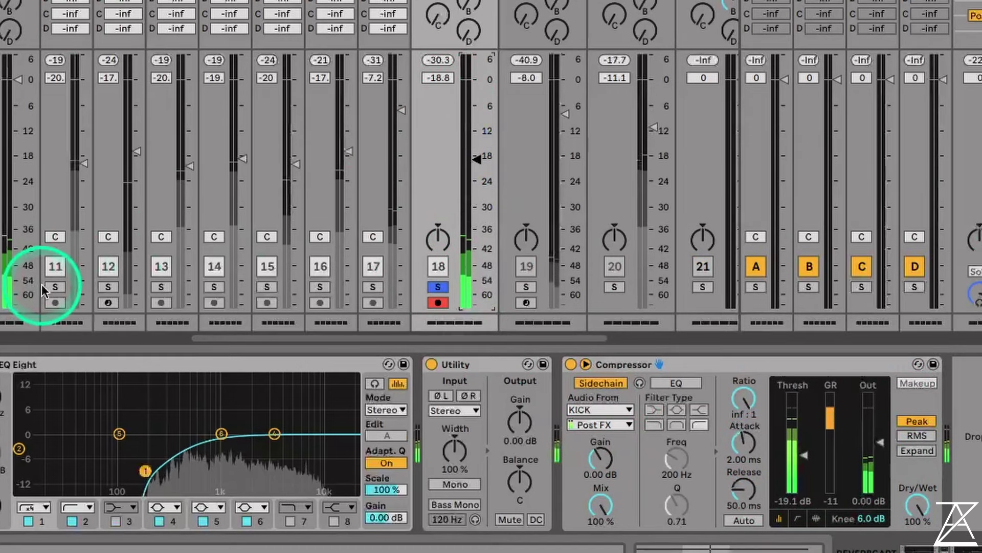
pyautogui.click(4, 286)
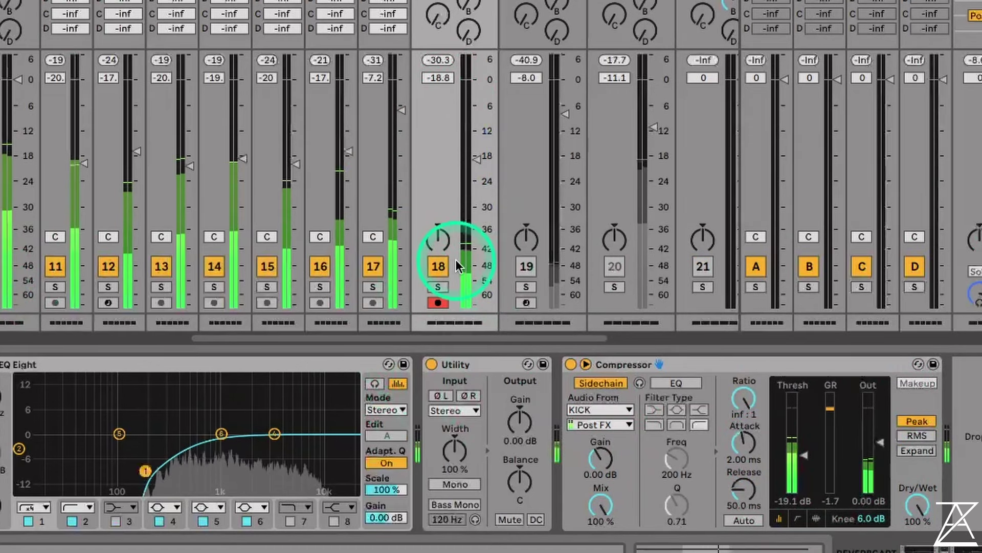
pyautogui.click(438, 266)
# Switch the solo from 10 Group to 2 Group to hear the loops with the whole mix
pyautogui.moveTo(377, 337); pyautogui.dragTo(174, 337)
pyautogui.click(108, 271)
pyautogui.click(159, 272)
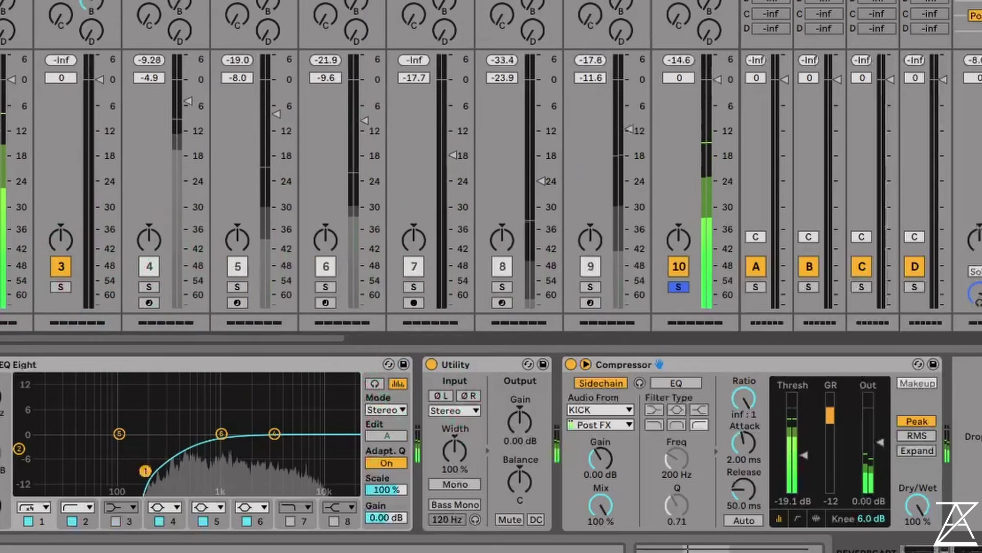
pyautogui.click(4, 287)
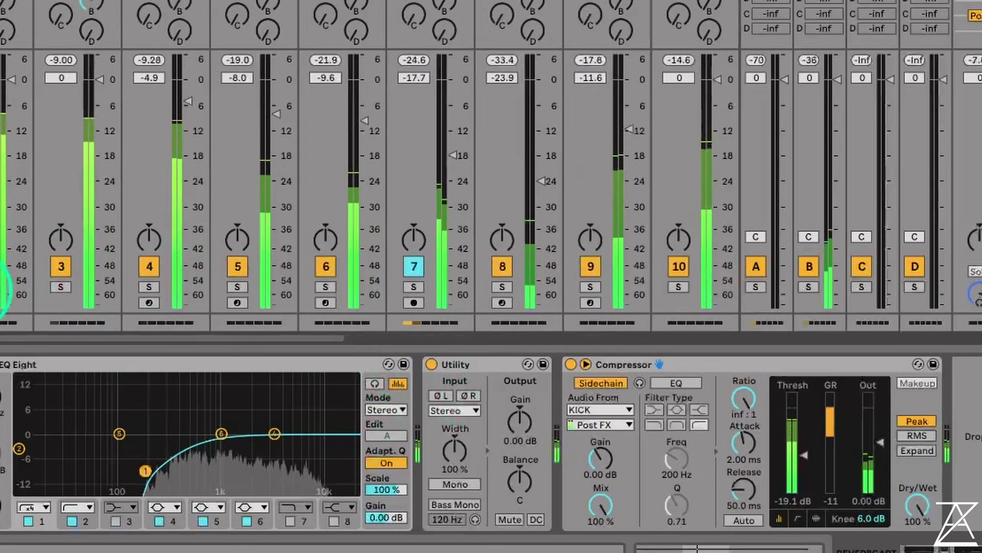
# Compare the mix with and without 10 Group and examine the device chains on its loop tracks
pyautogui.click(220, 63)
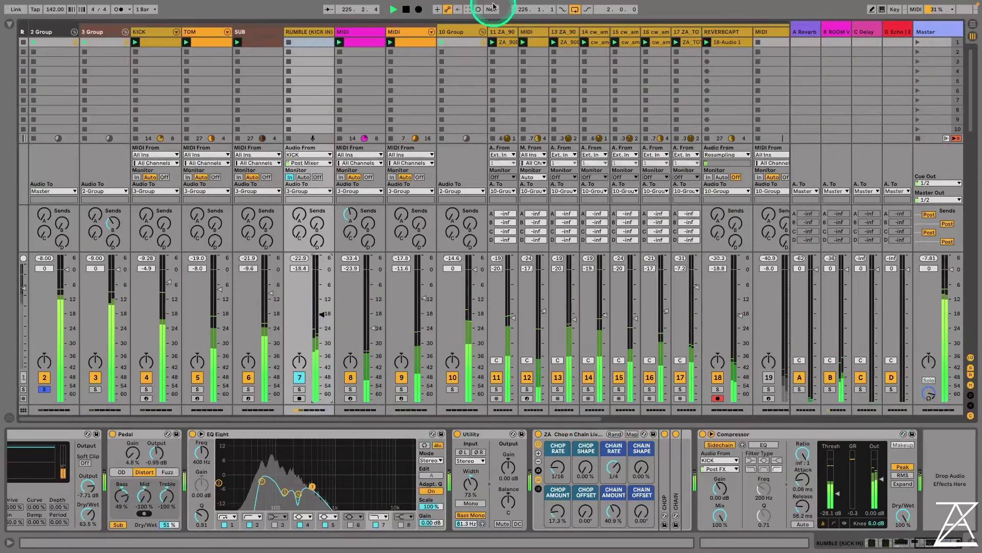
pyautogui.click(461, 32)
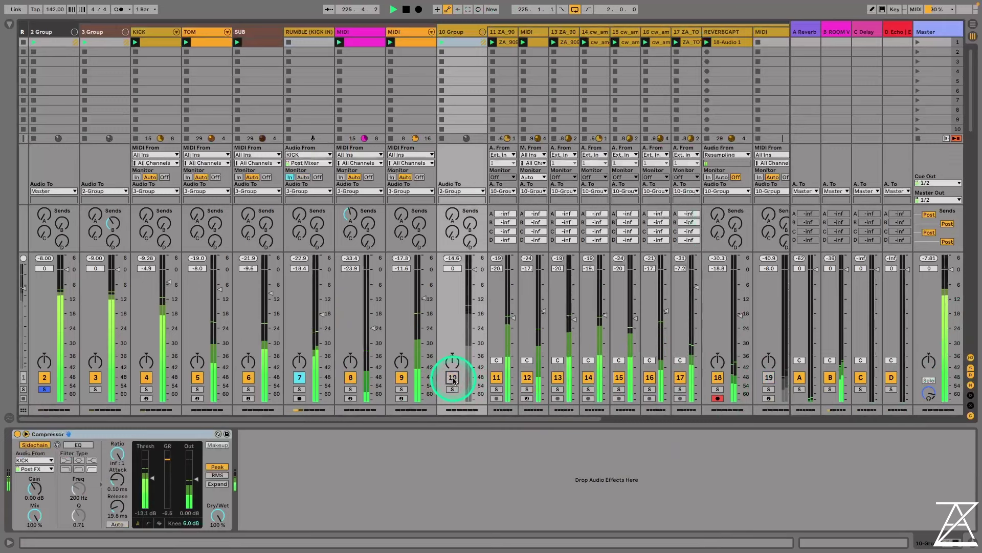
pyautogui.click(599, 32)
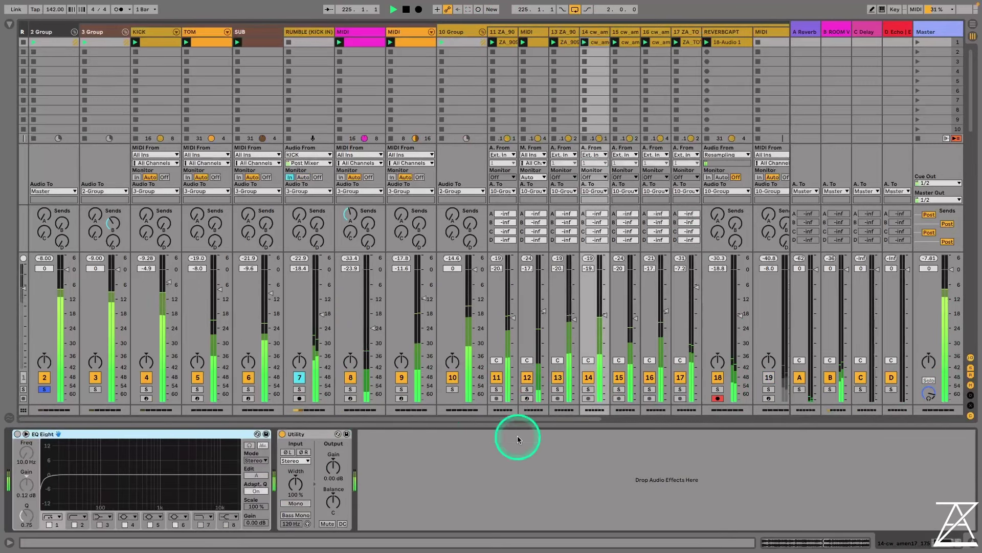
pyautogui.click(690, 43)
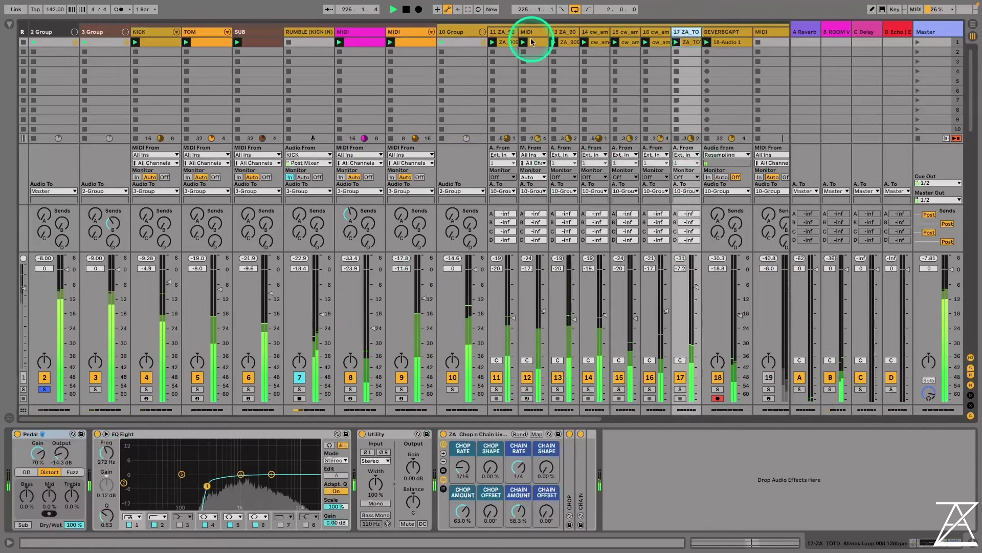
pyautogui.click(523, 30)
# Widen loop tracks 11 to 17, and recolour 10 Group with all its tracks and clips light blue
pyautogui.click(506, 32)
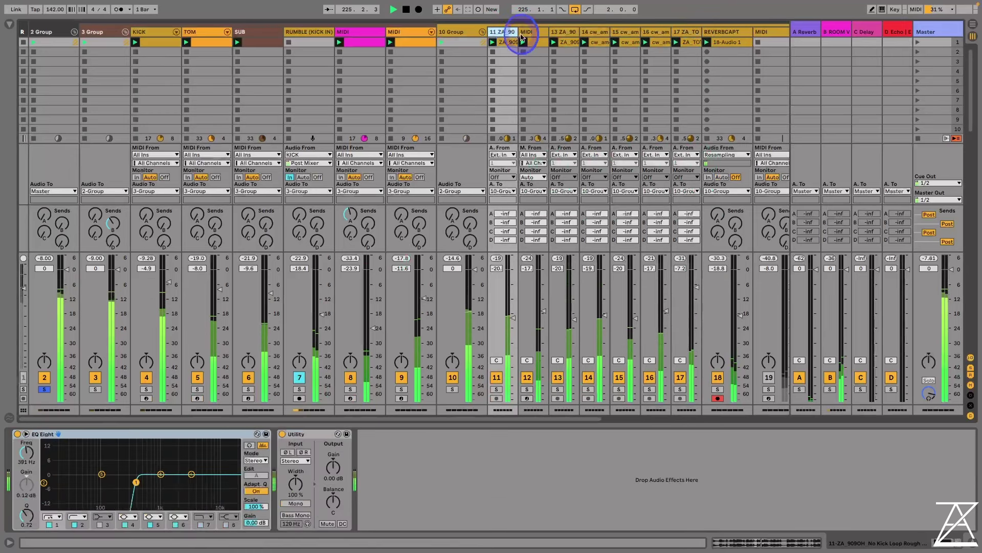
pyautogui.moveTo(669, 30); pyautogui.dragTo(682, 32)
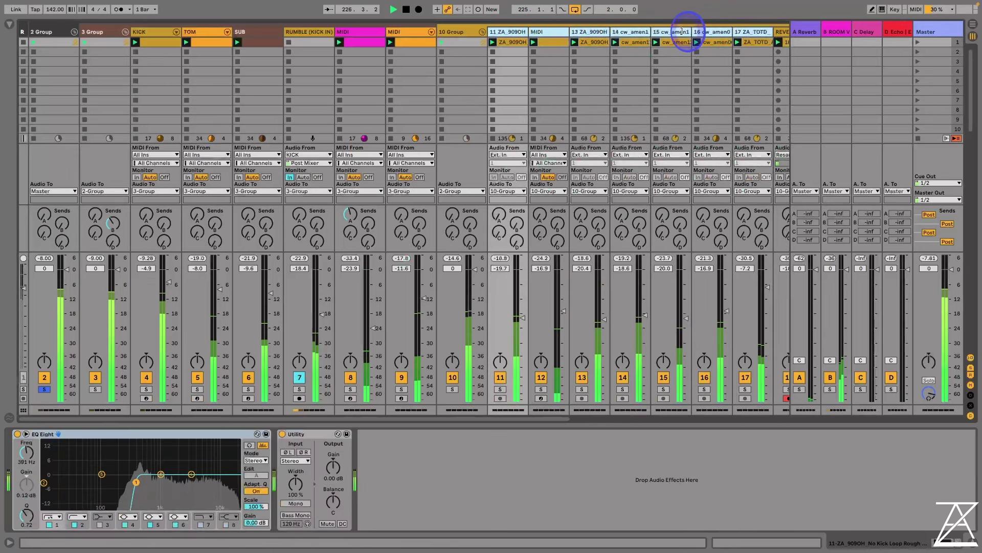
pyautogui.rightClick(456, 32)
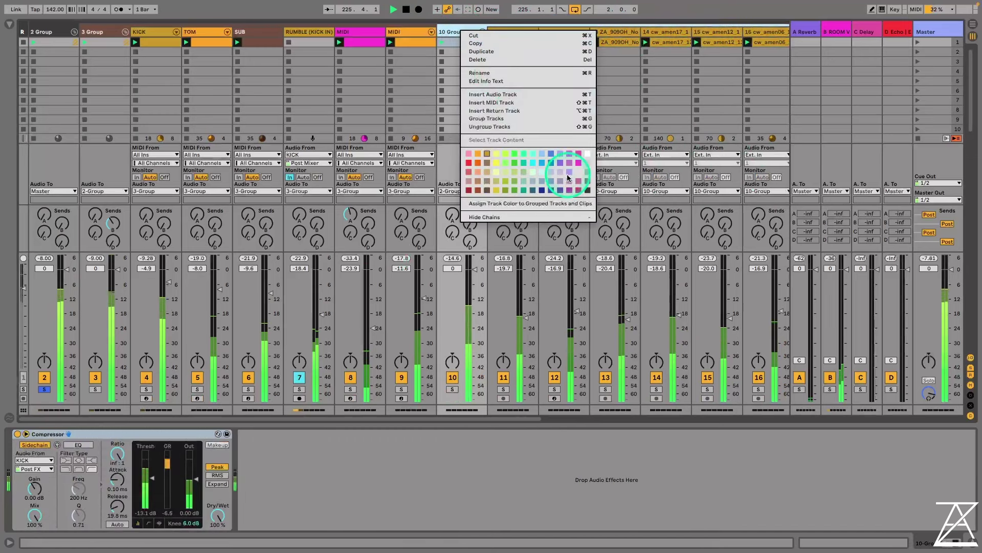
pyautogui.click(540, 172)
pyautogui.rightClick(446, 31)
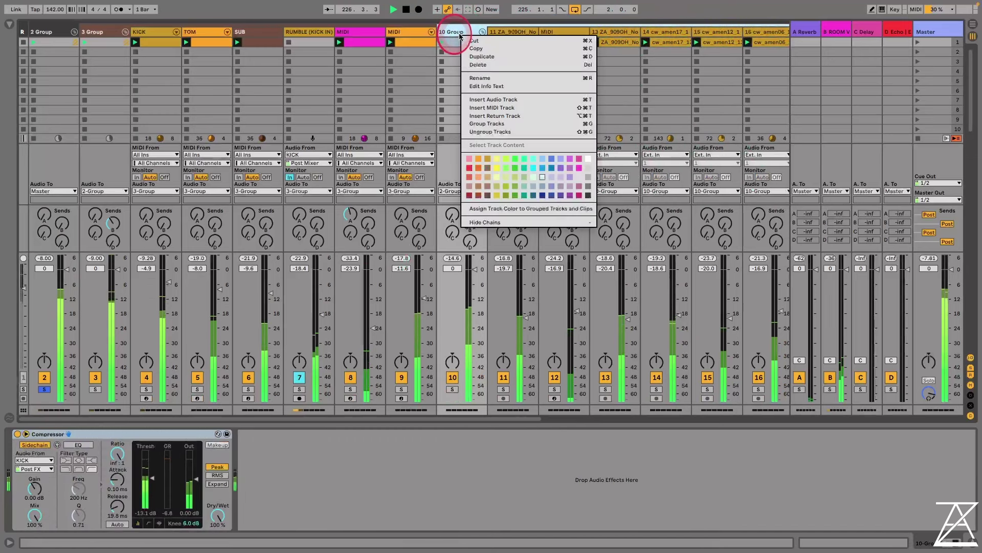
pyautogui.click(562, 210)
# Deactivate track 16 and set REVERBCAPT's audio input to No Input
pyautogui.moveTo(507, 425); pyautogui.dragTo(673, 416)
pyautogui.click(464, 379)
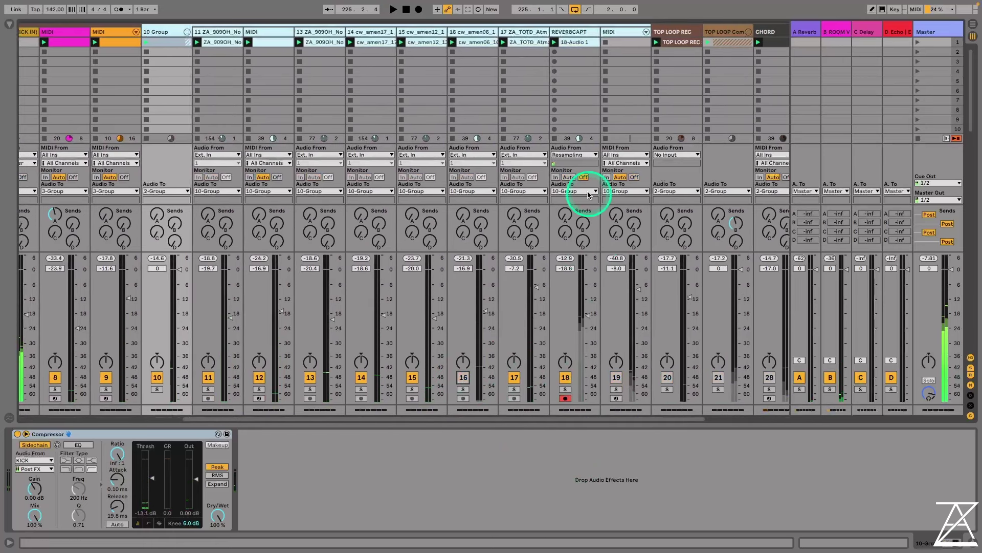
pyautogui.click(574, 154)
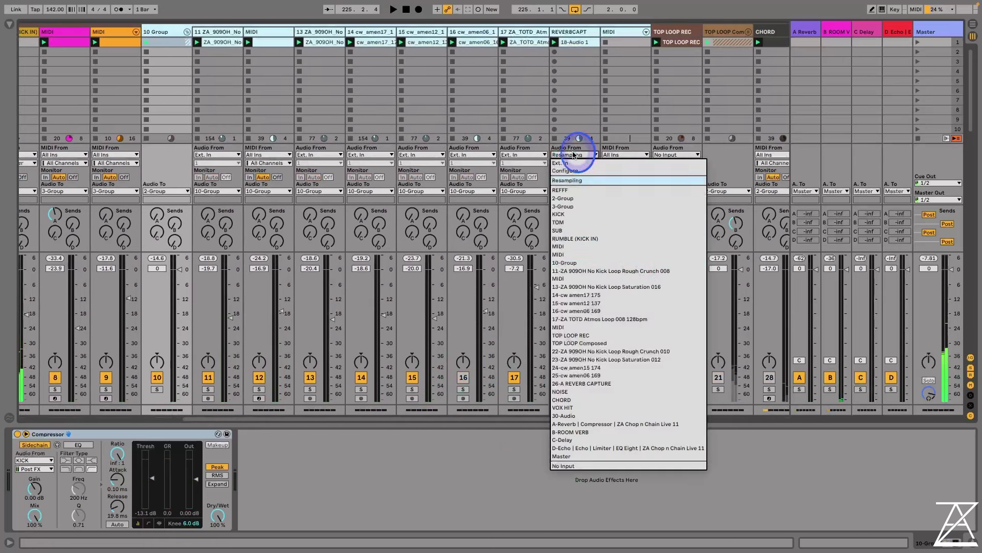
pyautogui.click(594, 465)
# Restart playback and deactivate tracks 18, 17, 15, 14 and 13 to rebuild the group's balance layer by layer
pyautogui.press('space')
pyautogui.click(566, 379)
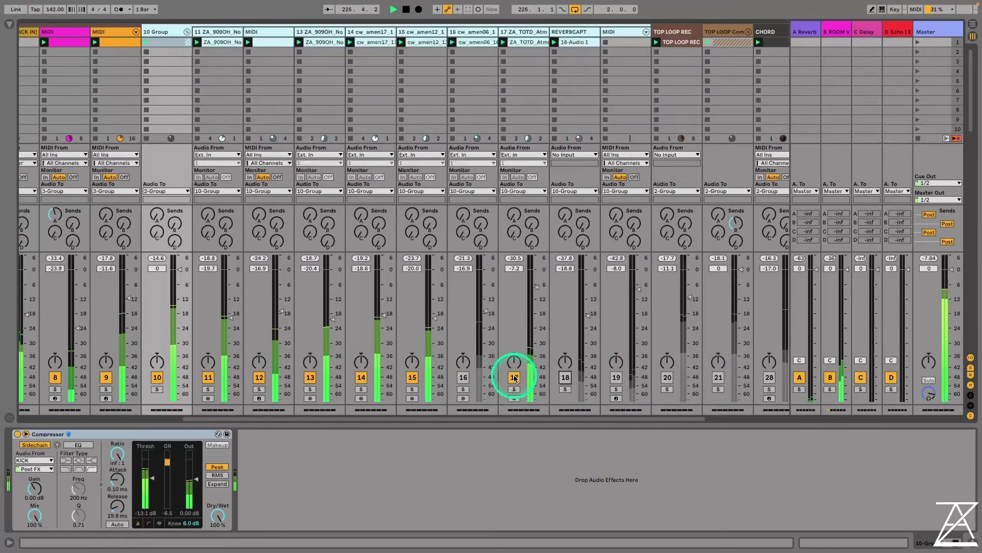
pyautogui.click(513, 378)
pyautogui.click(413, 378)
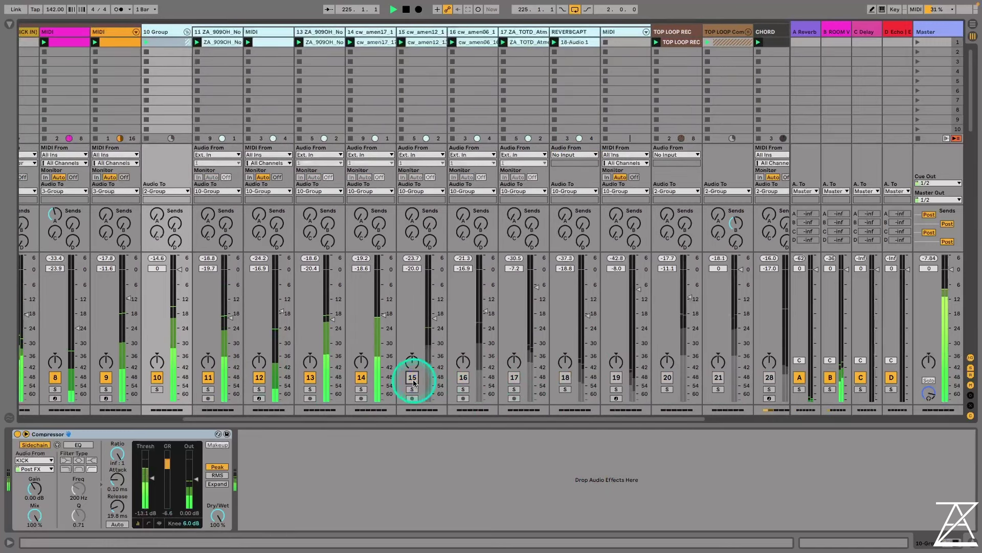
pyautogui.click(360, 378)
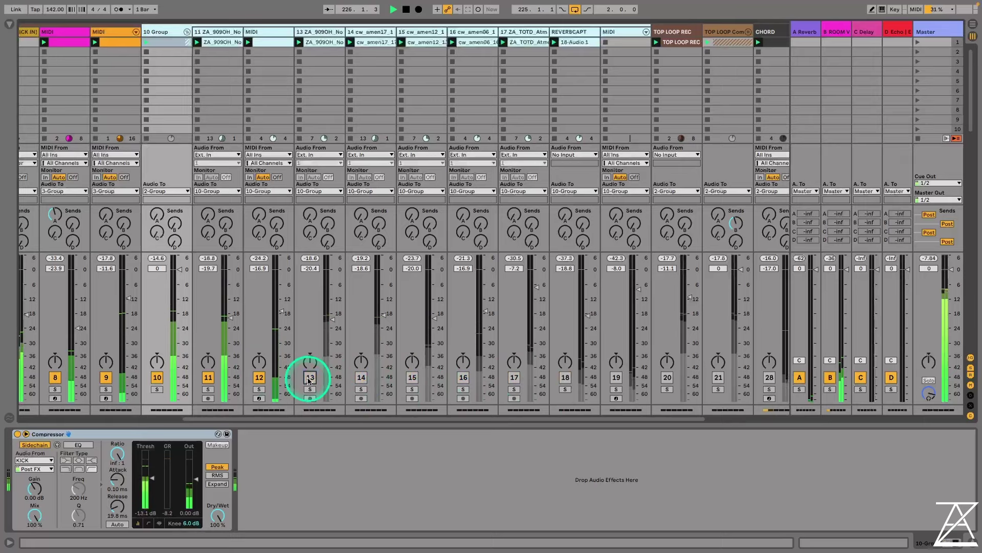
# Raise track 12's volume to -14.7 dB, then reactivate track 13 and lower its volume slightly
pyautogui.click(285, 321)
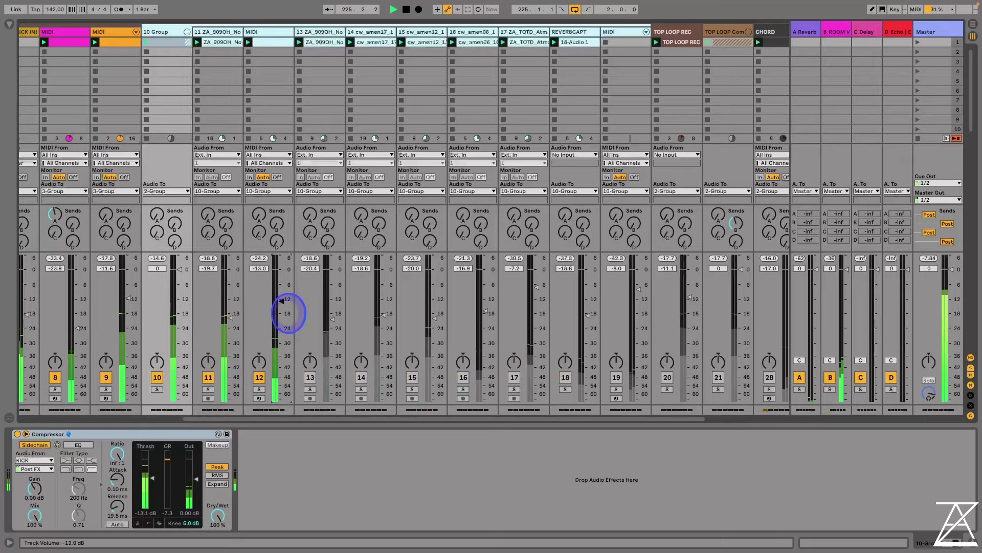
pyautogui.click(309, 378)
pyautogui.click(334, 305)
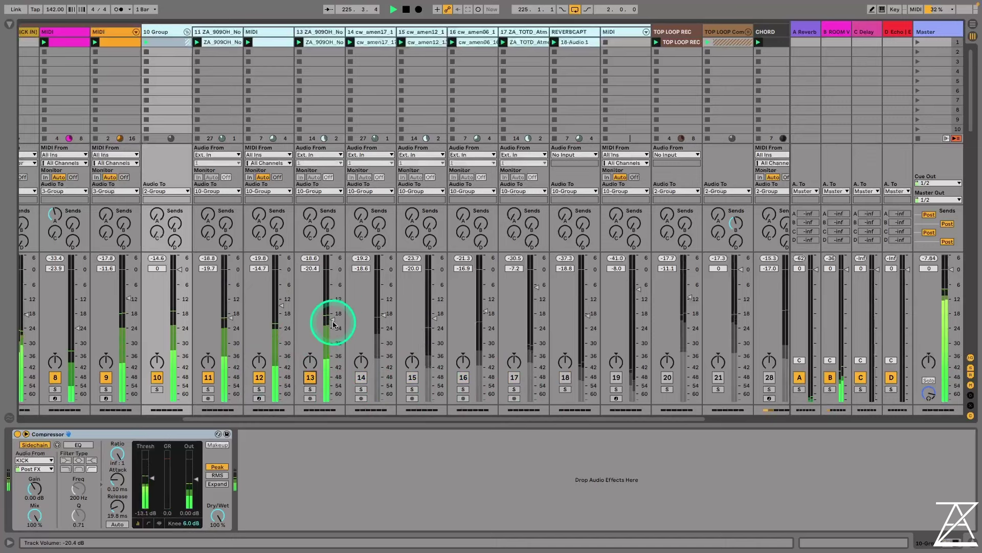
# Reactivate tracks 14 and 15, setting track 14 to -19.5 dB panned about 5L and track 15 to -20.0 dB panned about 4R
pyautogui.click(367, 378)
pyautogui.click(379, 334)
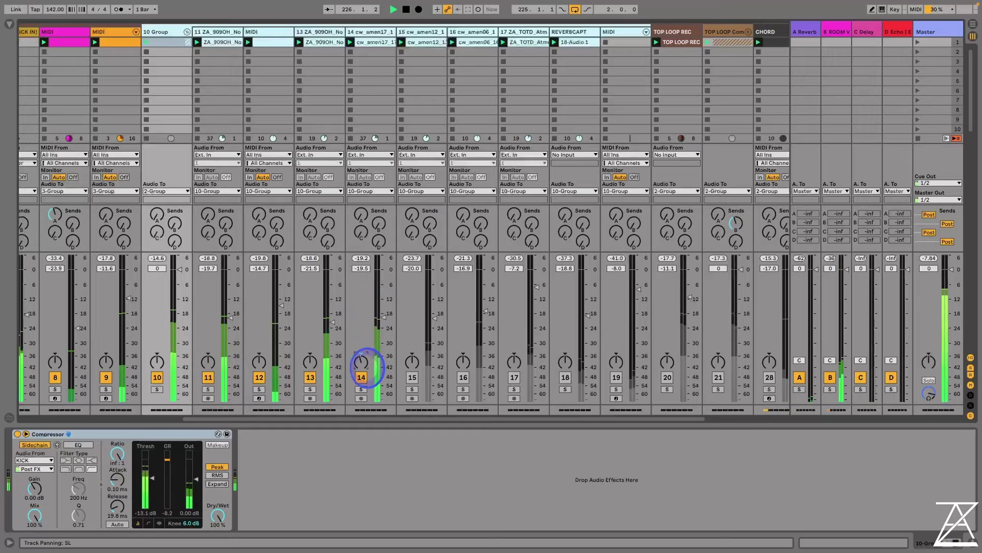
pyautogui.click(415, 372)
pyautogui.click(437, 320)
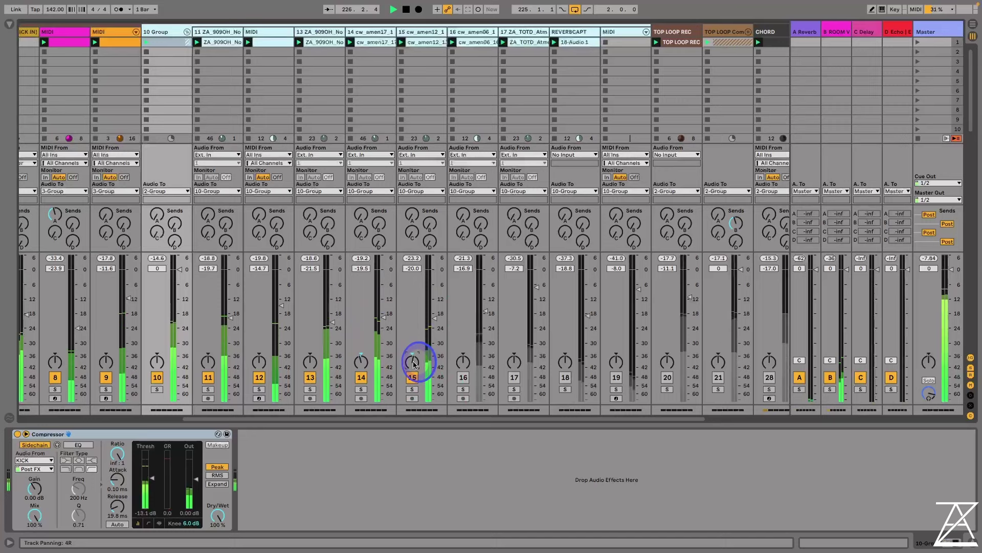
# Set track 16's volume to -17.3 dB, then reactivate track 17 and lower its volume to -9.6 dB
pyautogui.moveTo(482, 306); pyautogui.dragTo(486, 305)
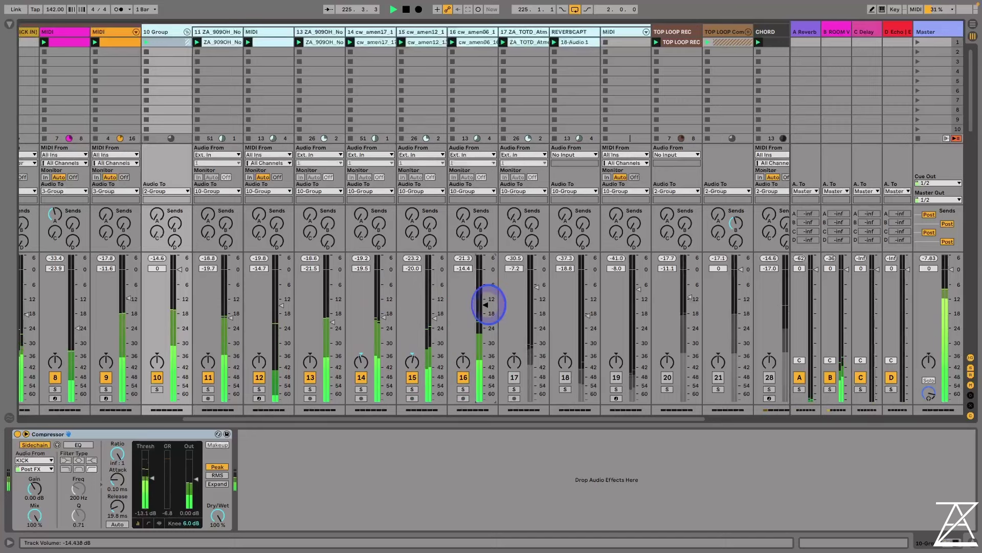
pyautogui.click(513, 377)
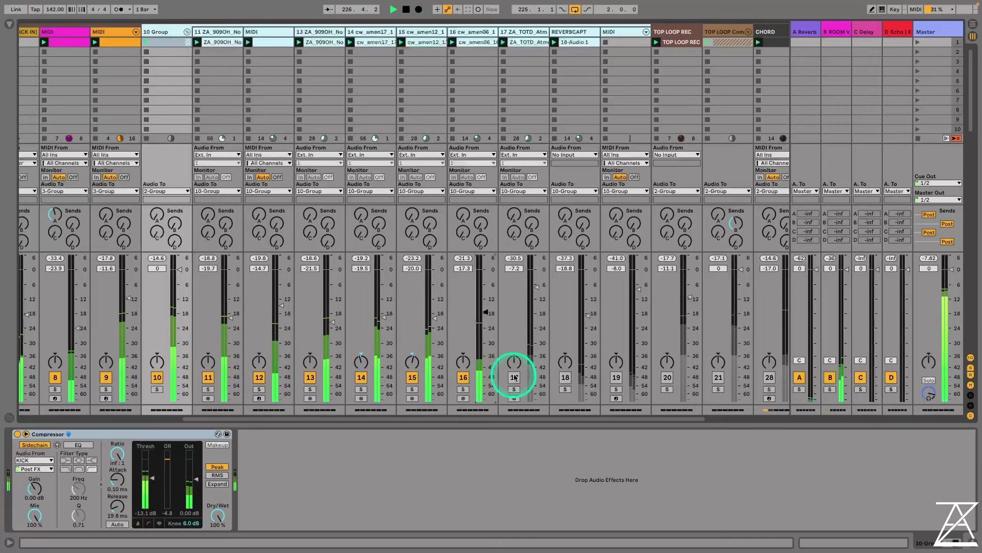
pyautogui.click(532, 309)
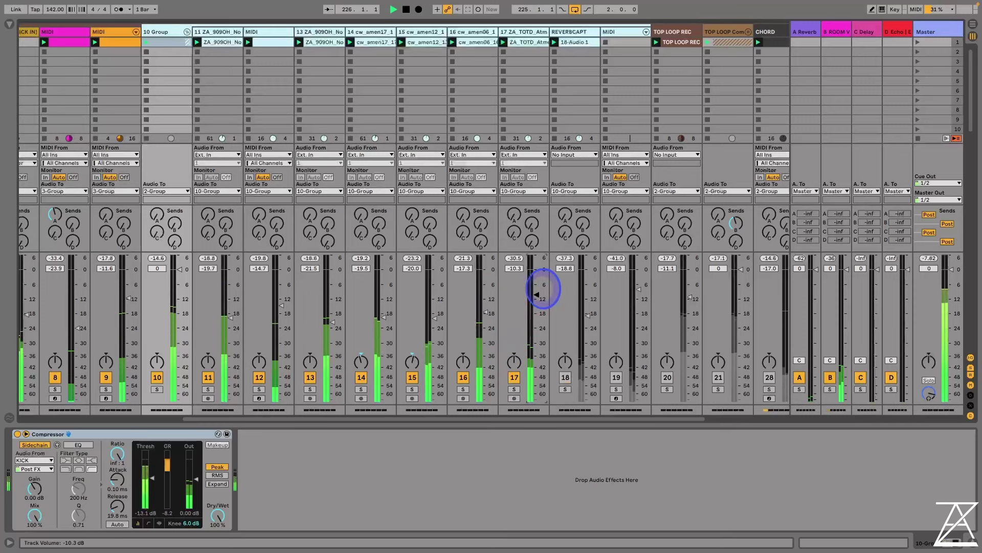
# In track 17's Chop n Chain rack, set Chain Amount to 100% and Chop Amount to 80.3%
pyautogui.click(529, 33)
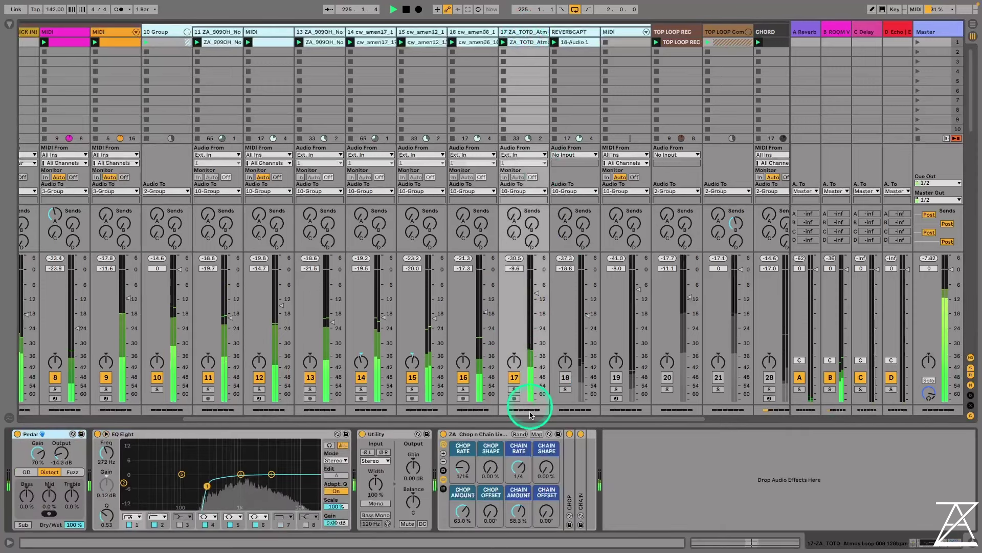
pyautogui.click(521, 511)
pyautogui.moveTo(523, 512); pyautogui.dragTo(525, 473)
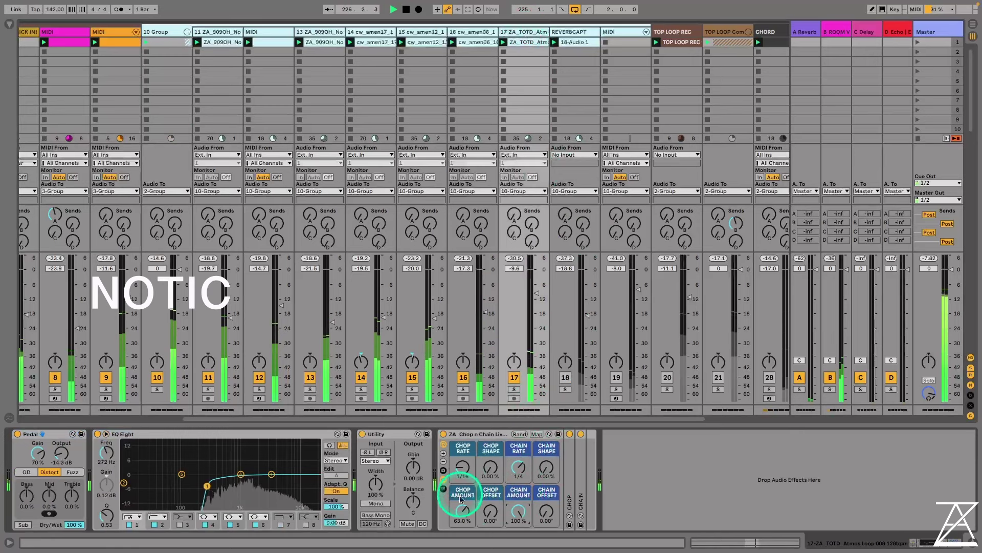
pyautogui.moveTo(463, 512); pyautogui.dragTo(463, 515)
# On track 17, set EQ Eight's output gain to 3.19 dB and Pedal's Gain to 51%, Mid to 16% and Treble to 19%
pyautogui.moveTo(347, 520); pyautogui.dragTo(351, 522)
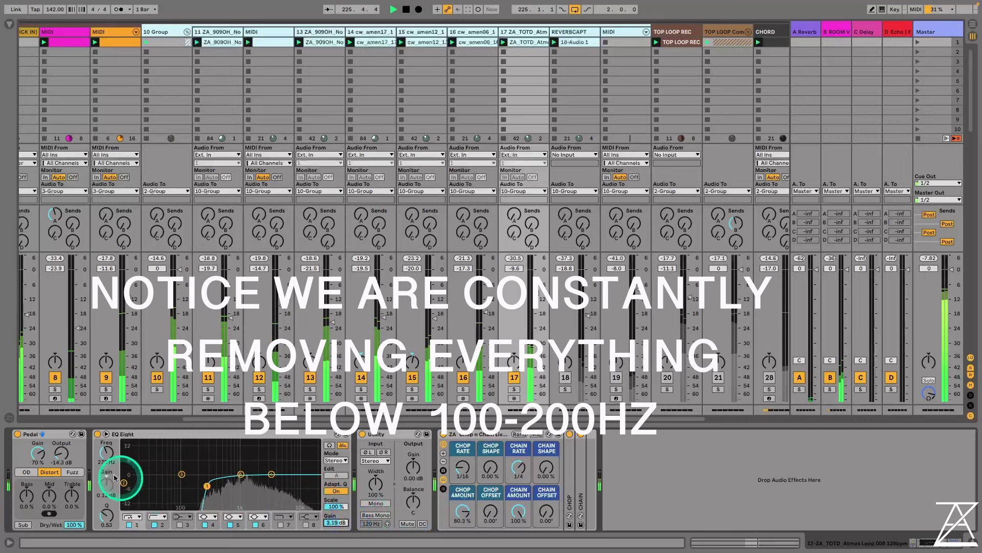
pyautogui.moveTo(38, 452); pyautogui.dragTo(38, 454)
pyautogui.moveTo(49, 494)
pyautogui.mouseDown()
pyautogui.moveTo(49, 486)
pyautogui.moveTo(59, 497)
pyautogui.mouseUp()
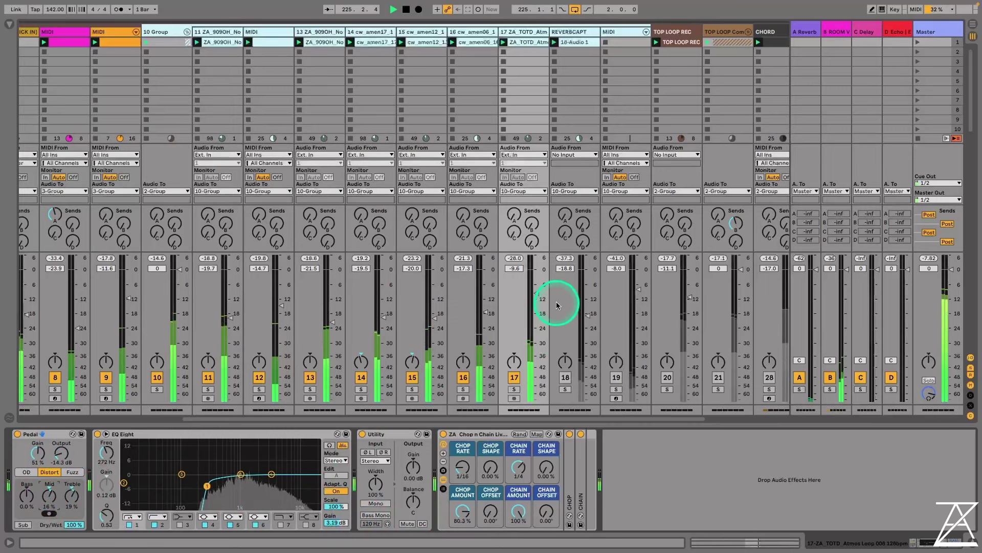
# Lower track 17's volume to -10.3 dB, then reactivate REVERBCAPT at -13.6 dB and show its devices
pyautogui.moveTo(533, 294); pyautogui.dragTo(535, 296)
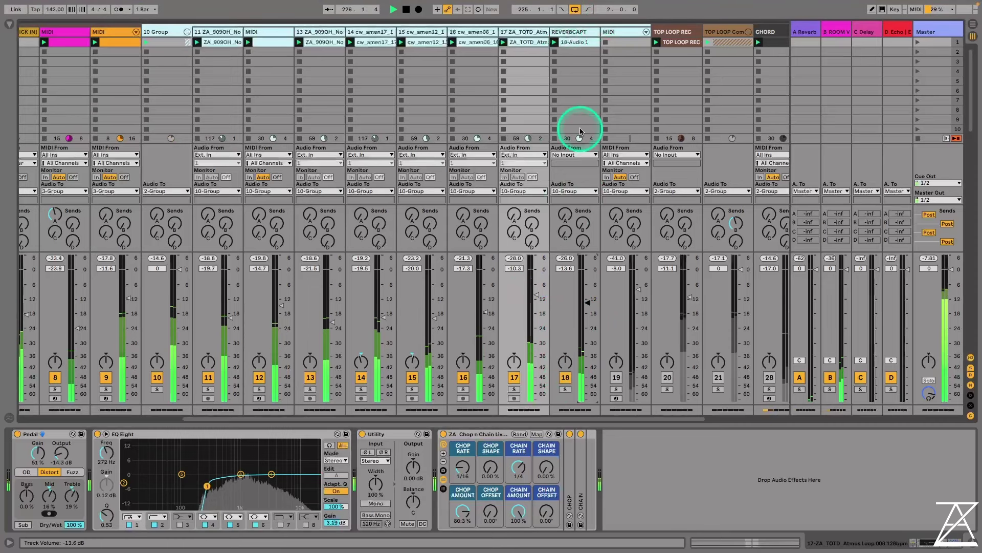
pyautogui.click(571, 41)
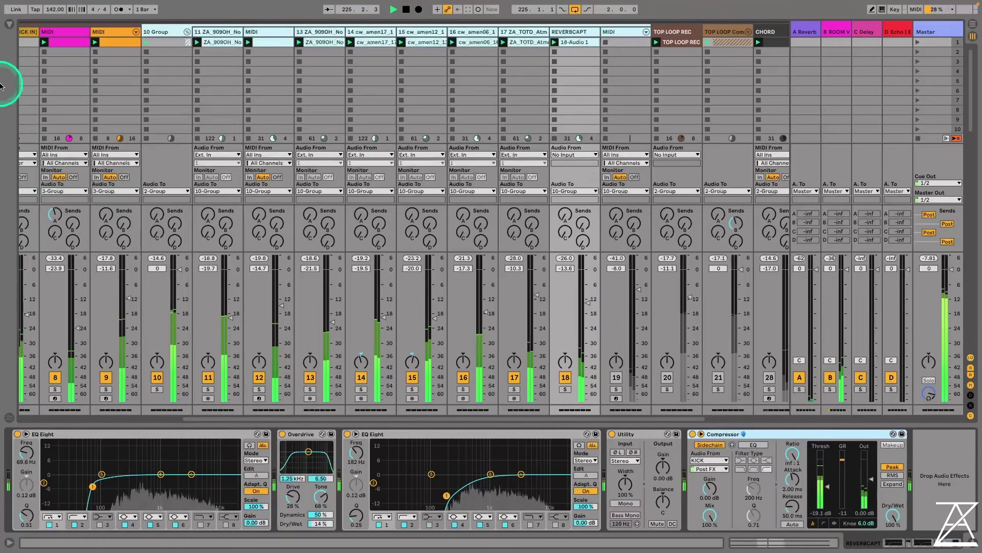
# Add the ZA_Chop n Chain Live 11 rack to REVERBCAPT, placed after Overdrive, and set Overdrive's Drive to 67%
pyautogui.click(9, 24)
pyautogui.moveTo(163, 242)
pyautogui.mouseDown()
pyautogui.moveTo(44, 520)
pyautogui.moveTo(21, 429)
pyautogui.mouseUp()
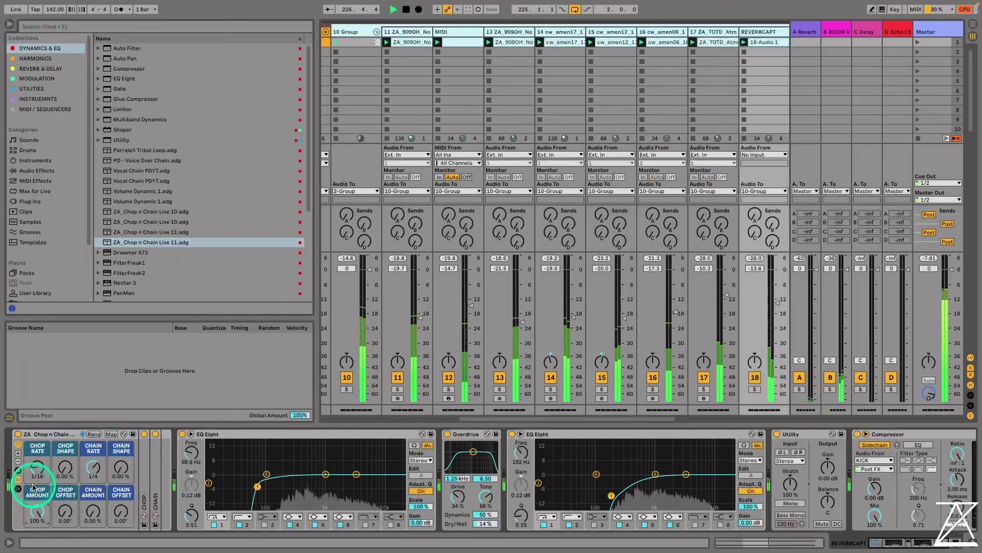
pyautogui.moveTo(458, 497); pyautogui.dragTo(459, 497)
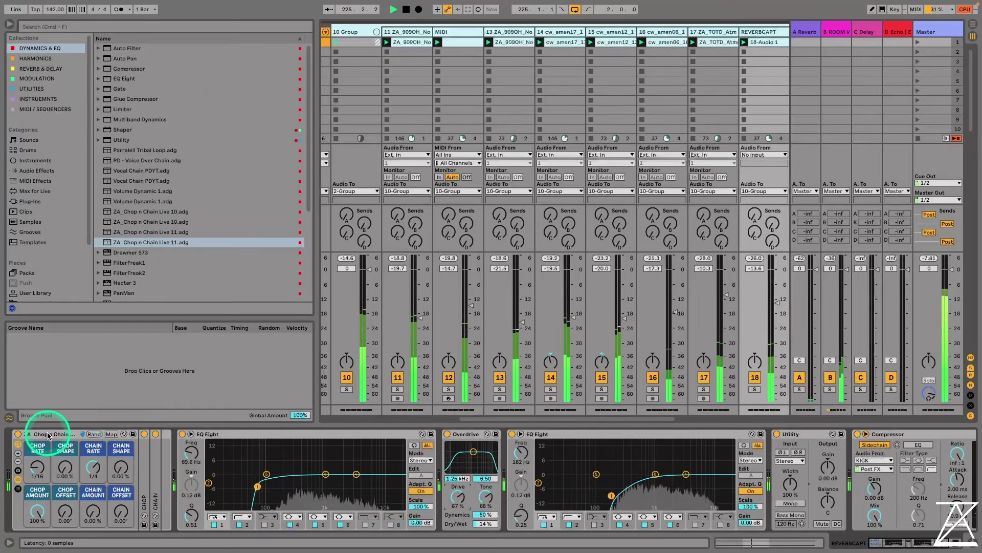
pyautogui.click(560, 477)
pyautogui.moveTo(515, 484); pyautogui.dragTo(508, 478)
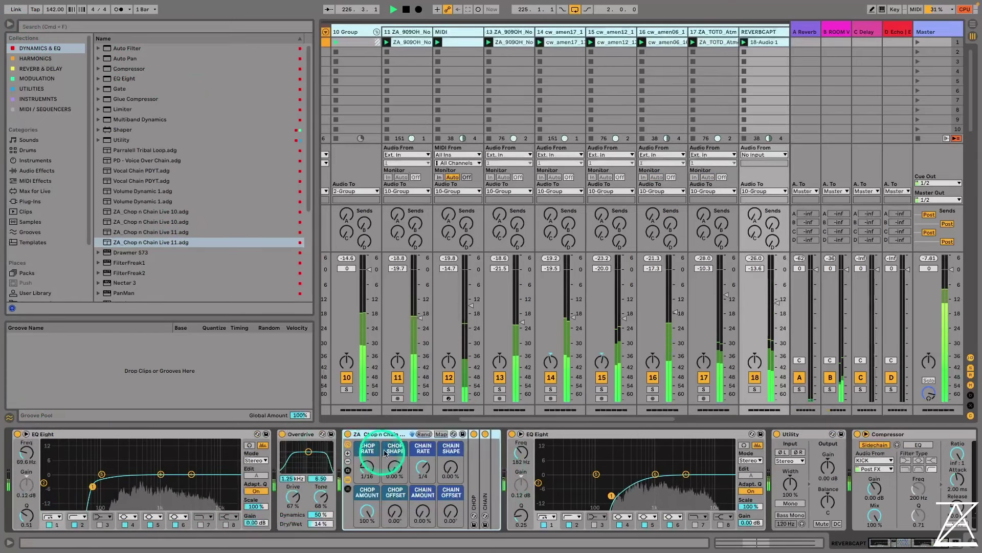
# On REVERBCAPT, set Chop Amount to 66.1% and Overdrive's frequency to 1.92 kHz, bandwidth to 8.65 and Dry/Wet to 23%
pyautogui.moveTo(368, 511); pyautogui.dragTo(361, 518)
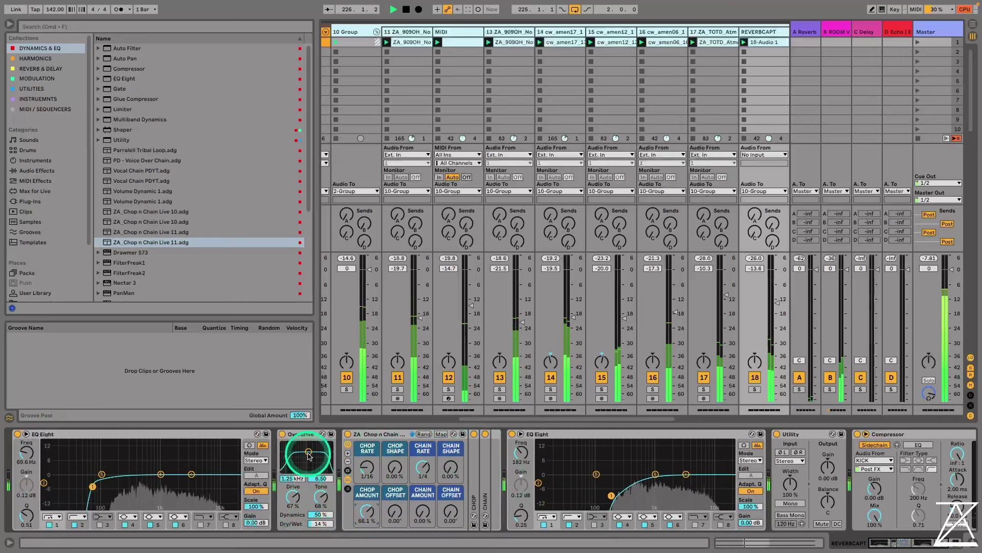
pyautogui.moveTo(308, 451); pyautogui.dragTo(311, 445)
pyautogui.moveTo(319, 524); pyautogui.dragTo(320, 523)
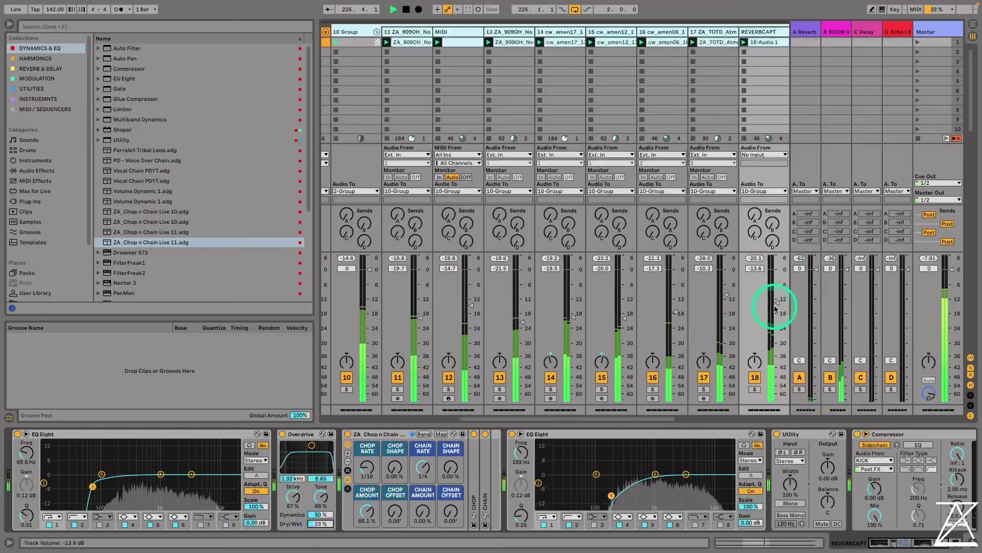
# Lower REVERBCAPT's volume to about -18.6 dB and boost its first EQ Eight by about 4.2 dB near 3.2 kHz
pyautogui.moveTo(775, 308); pyautogui.dragTo(780, 306)
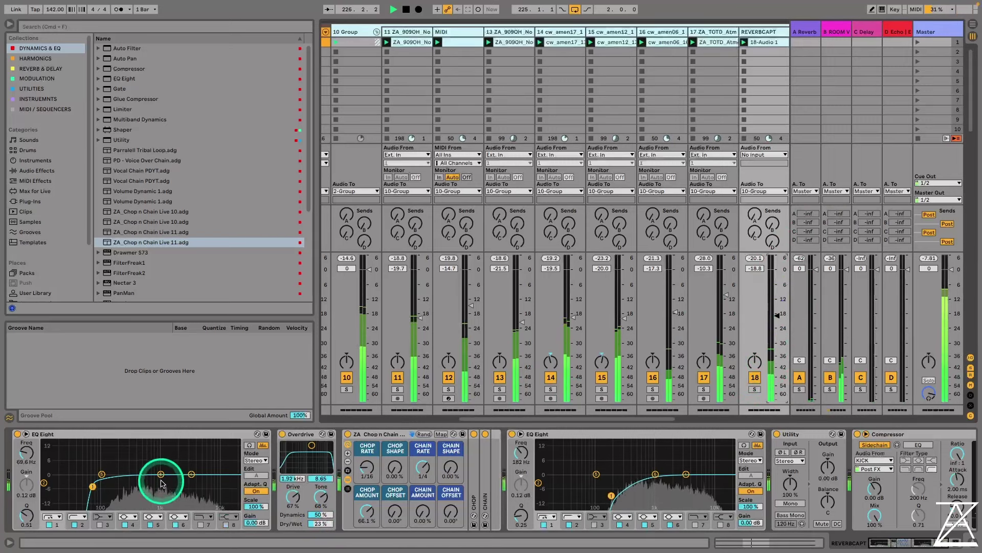
pyautogui.moveTo(194, 474); pyautogui.dragTo(189, 464)
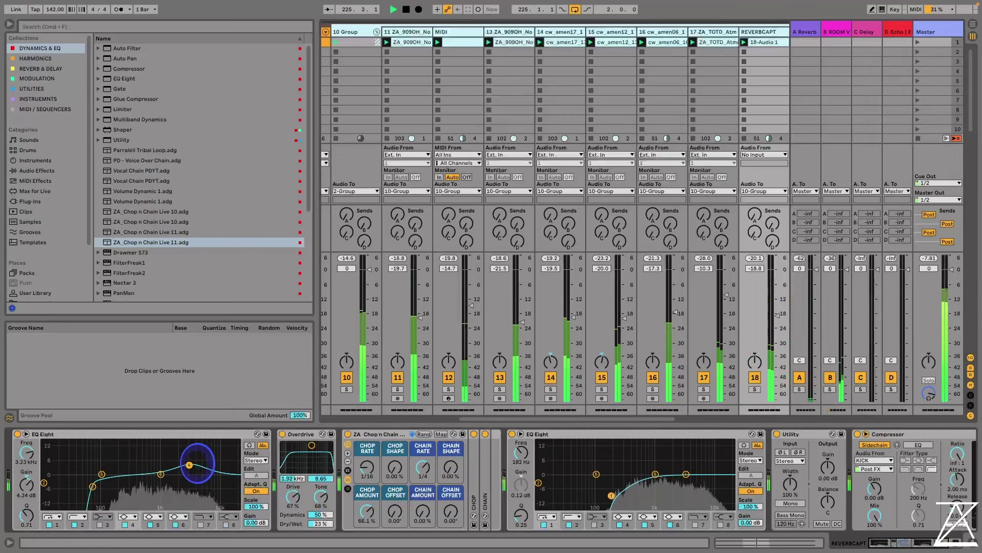
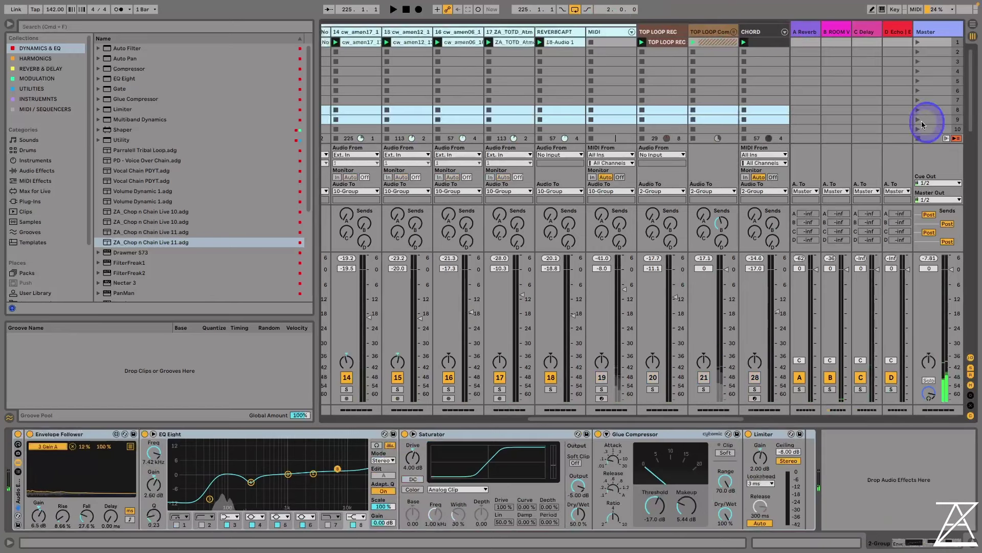
# Solo the two amen loops on tracks 14 and 15 and audition them together
pyautogui.click(617, 88)
pyautogui.click(646, 57)
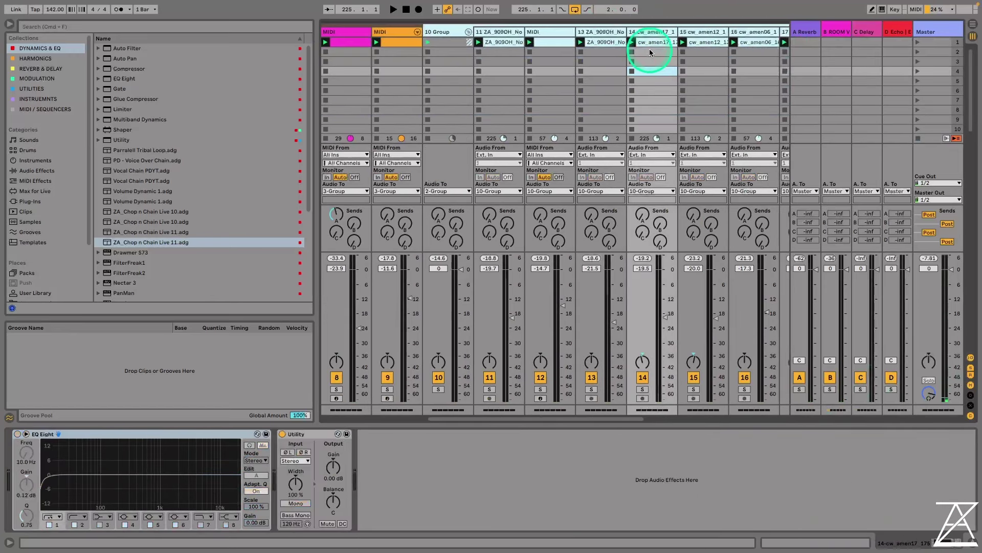
pyautogui.click(651, 42)
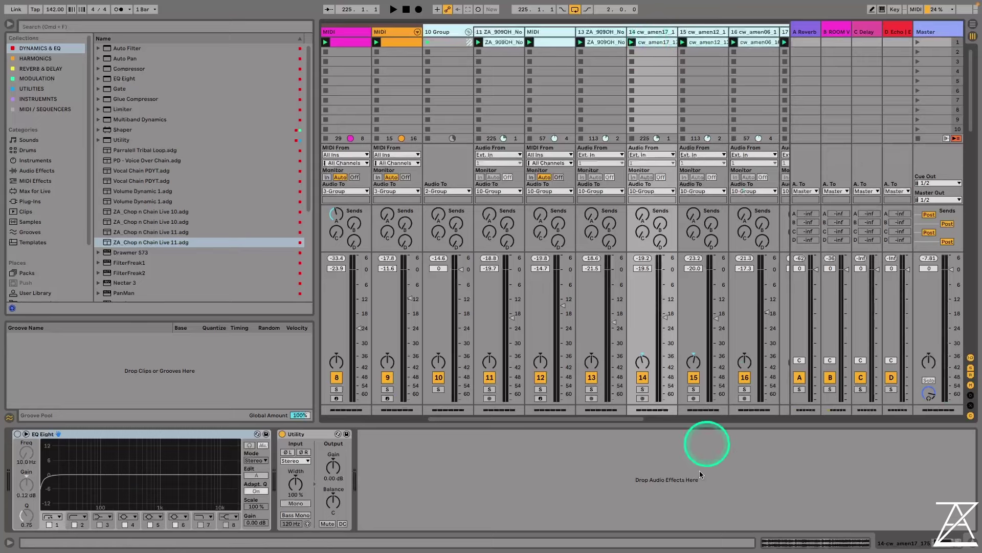
pyautogui.click(643, 389)
pyautogui.press('space')
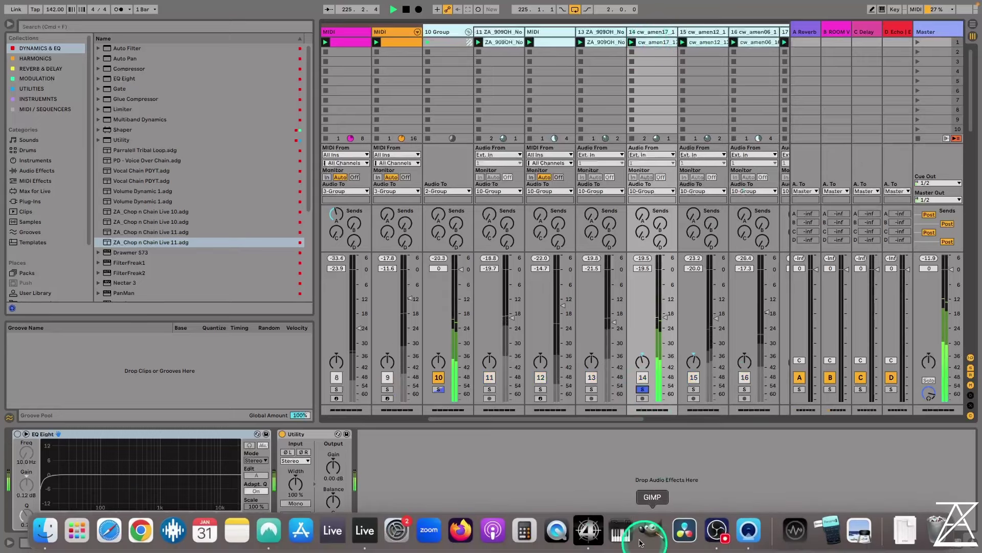
pyautogui.click(692, 389)
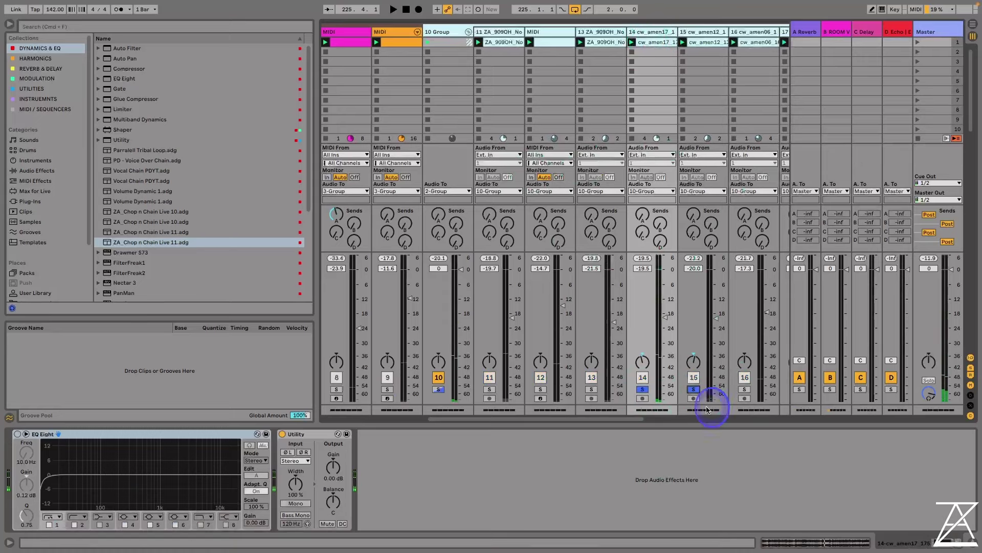
pyautogui.press('space')
# Add an Auto Filter to track 14, set it to notch, and sync its LFO to the tempo at a 1/2 rate
pyautogui.click(700, 32)
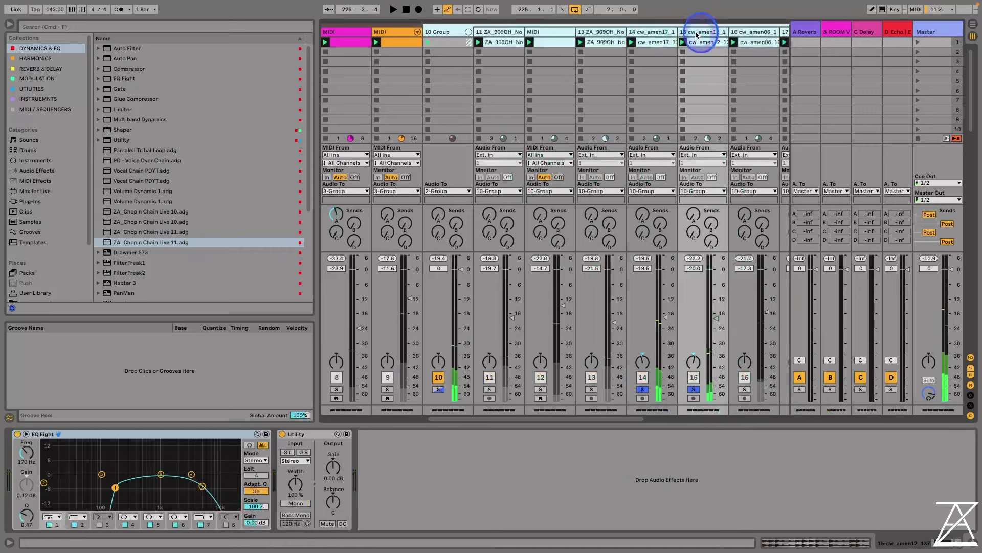
pyautogui.press('Left')
pyautogui.doubleClick(128, 48)
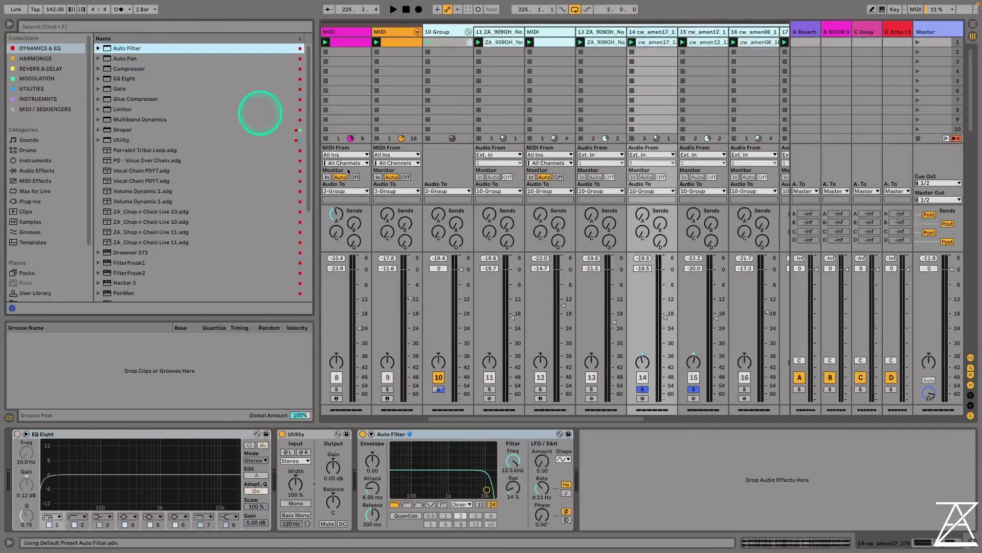
pyautogui.click(428, 507)
pyautogui.click(565, 493)
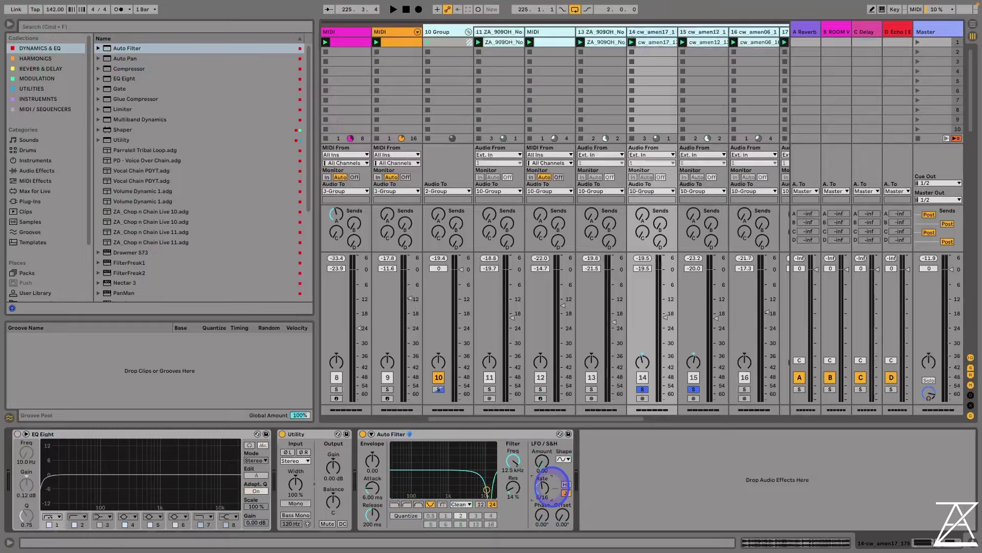
pyautogui.moveTo(543, 488); pyautogui.dragTo(543, 476)
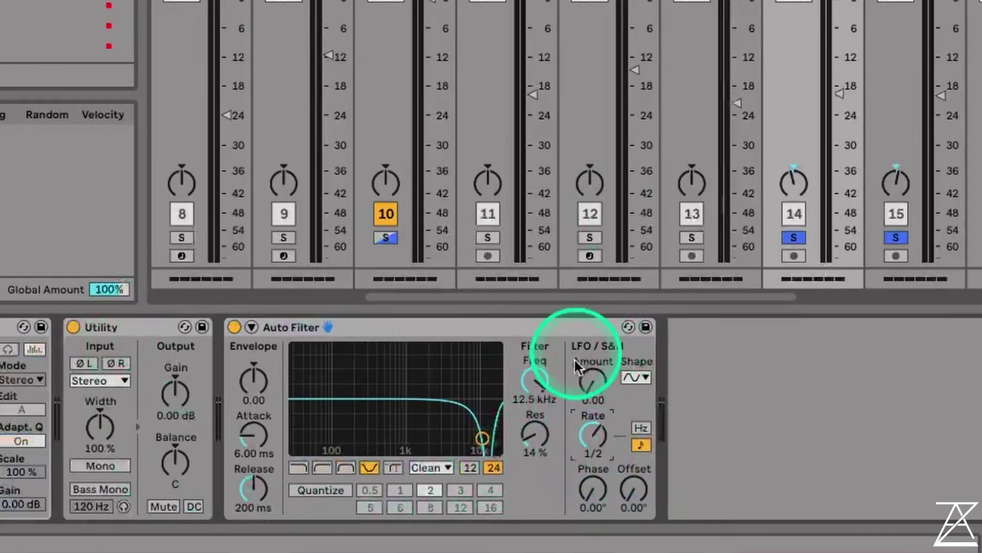
# Set track 14's Auto Filter LFO to amount 11.9 with a downward saw shape, and its filter to 613 Hz with 57% resonance
pyautogui.moveTo(574, 358); pyautogui.dragTo(582, 389)
pyautogui.click(636, 377)
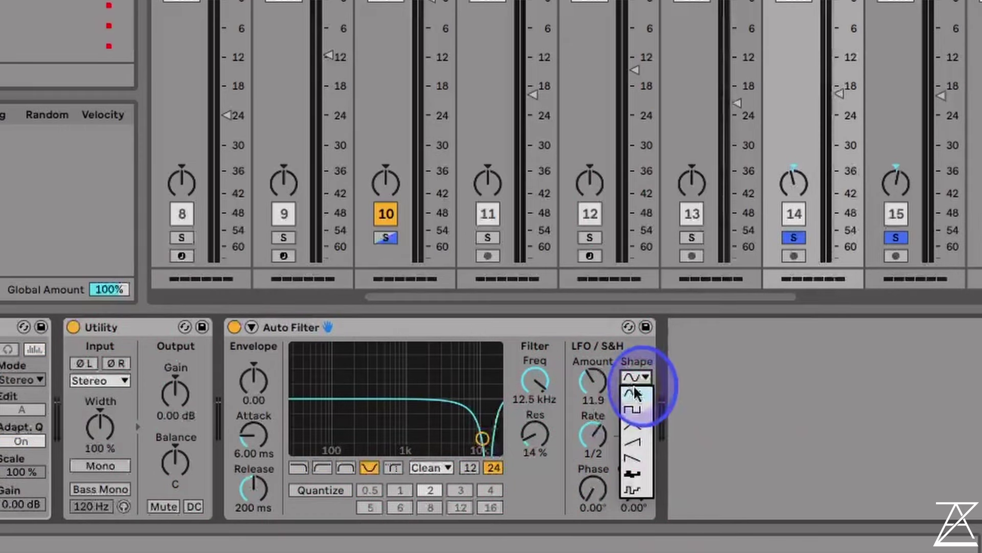
pyautogui.click(637, 453)
pyautogui.moveTo(482, 438); pyautogui.dragTo(391, 404)
# Play the soloed loops and fine-tune the LFO amount, frequency and resonance of track 14's Auto Filter
pyautogui.press('space')
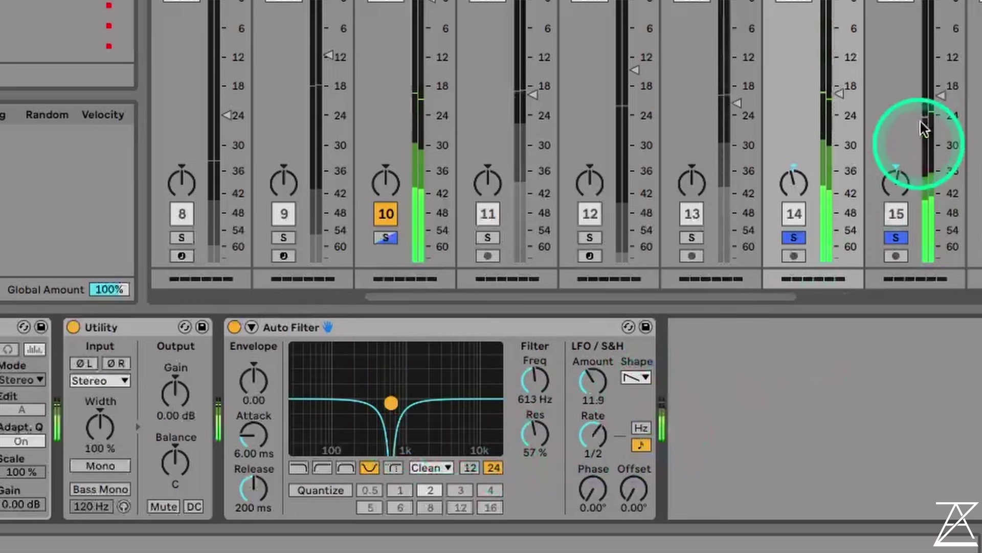
pyautogui.click(795, 238)
pyautogui.moveTo(592, 381); pyautogui.dragTo(592, 376)
pyautogui.click(399, 402)
pyautogui.moveTo(400, 403); pyautogui.dragTo(383, 420)
# Add an Auto Filter to track 15 as a 12 dB band-pass at about 814 Hz with 37% resonance
pyautogui.click(897, 238)
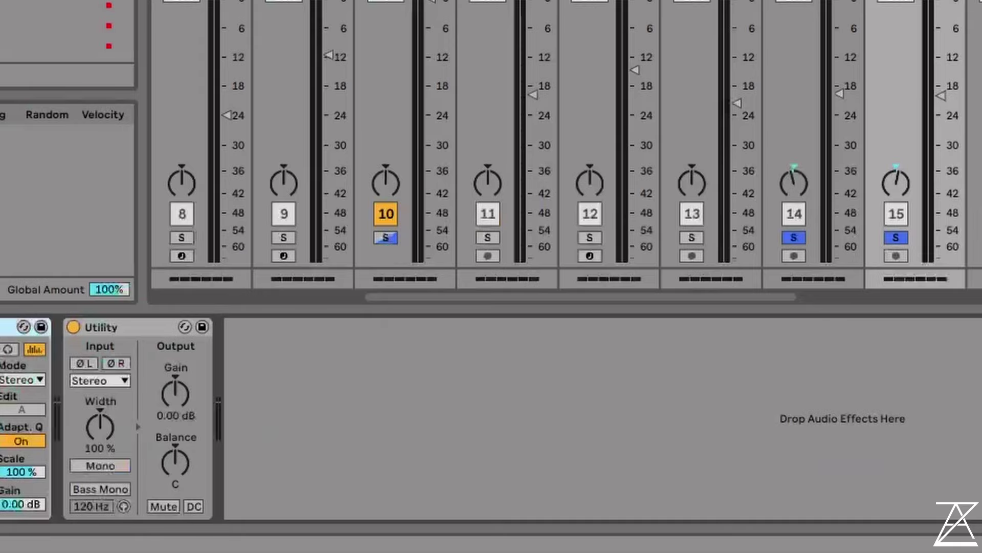
pyautogui.moveTo(410, 329); pyautogui.dragTo(400, 419)
pyautogui.click(346, 467)
pyautogui.click(474, 466)
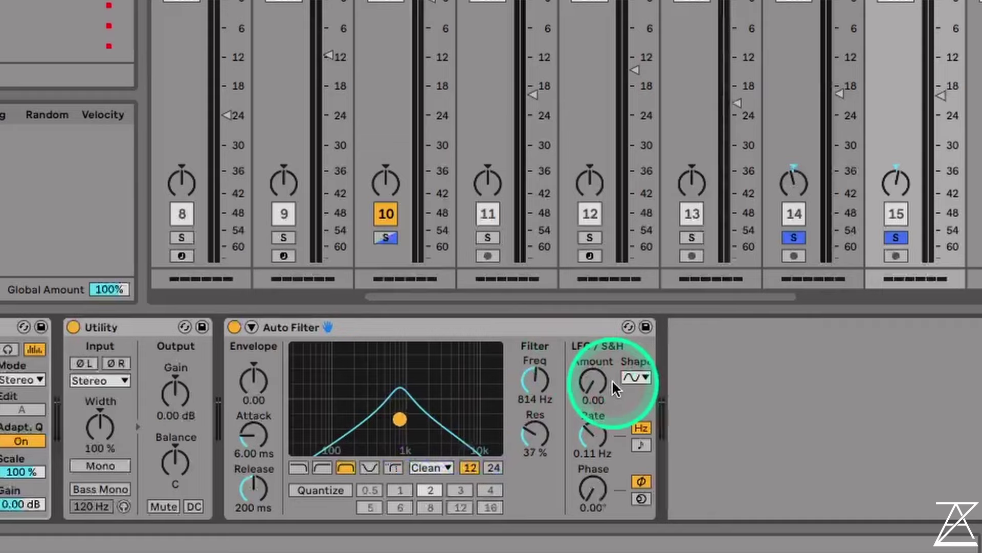
# Sync track 15's Auto Filter LFO at rate 1, give it a downward saw shape and raise its amount to about 22.9
pyautogui.click(639, 445)
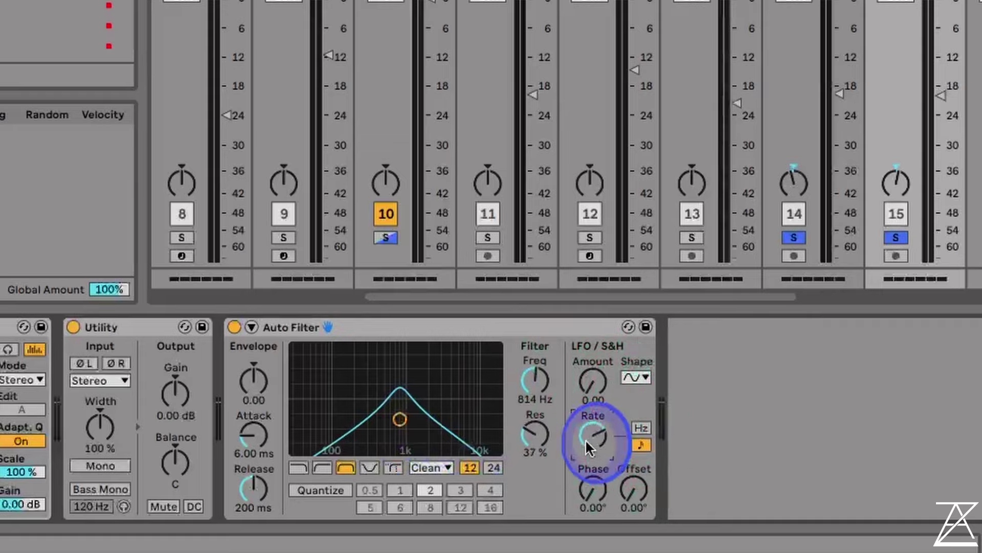
pyautogui.click(636, 377)
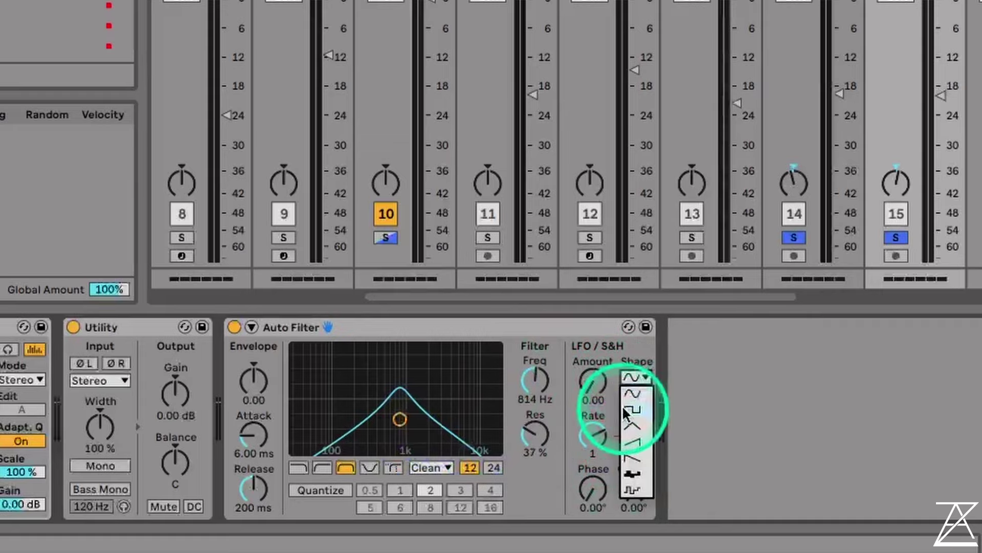
pyautogui.click(633, 455)
pyautogui.moveTo(592, 388); pyautogui.dragTo(593, 376)
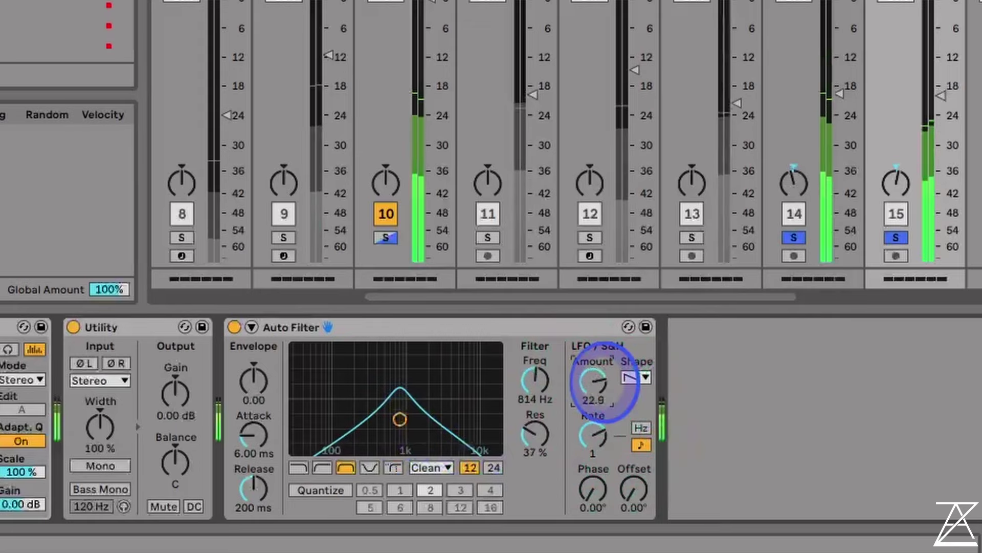
# Set track 15's Auto Filter to 1.91 kHz with 35% resonance and its LFO amount to 9.05
pyautogui.moveTo(400, 419); pyautogui.dragTo(421, 410)
pyautogui.moveTo(591, 383); pyautogui.dragTo(596, 390)
pyautogui.click(433, 412)
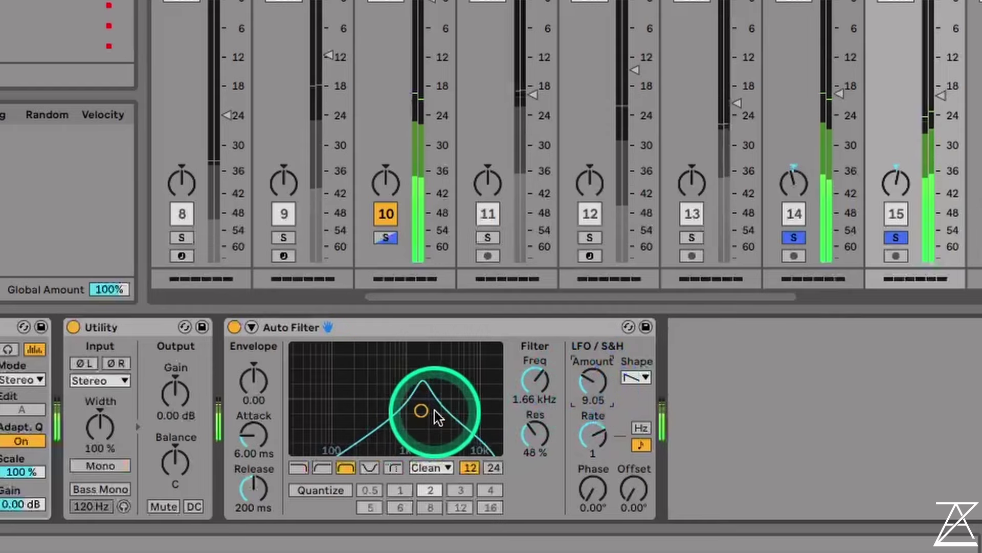
pyautogui.moveTo(438, 417); pyautogui.dragTo(443, 426)
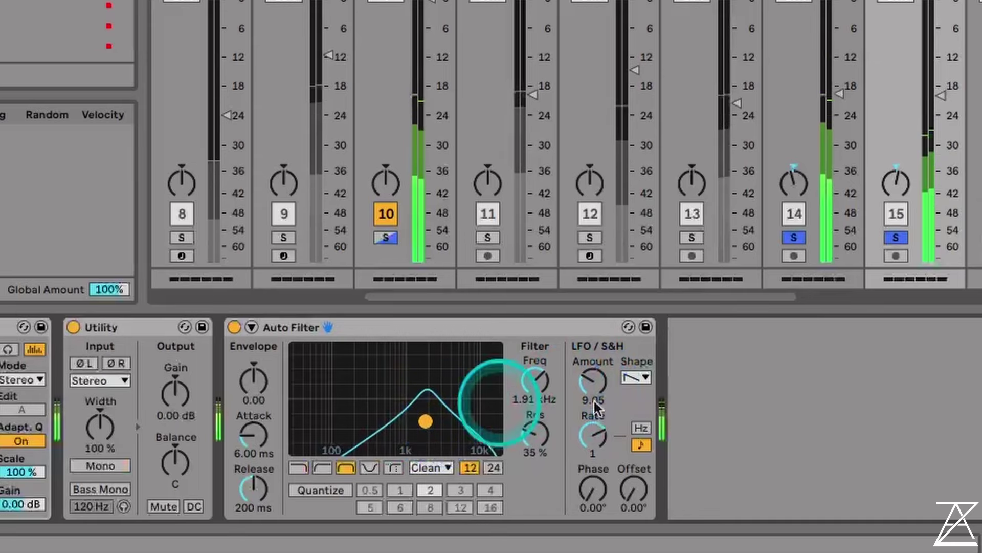
# Solo the whole percussion group 10 in place of tracks 14 and 15, and audition it
pyautogui.click(385, 237)
pyautogui.click(783, 150)
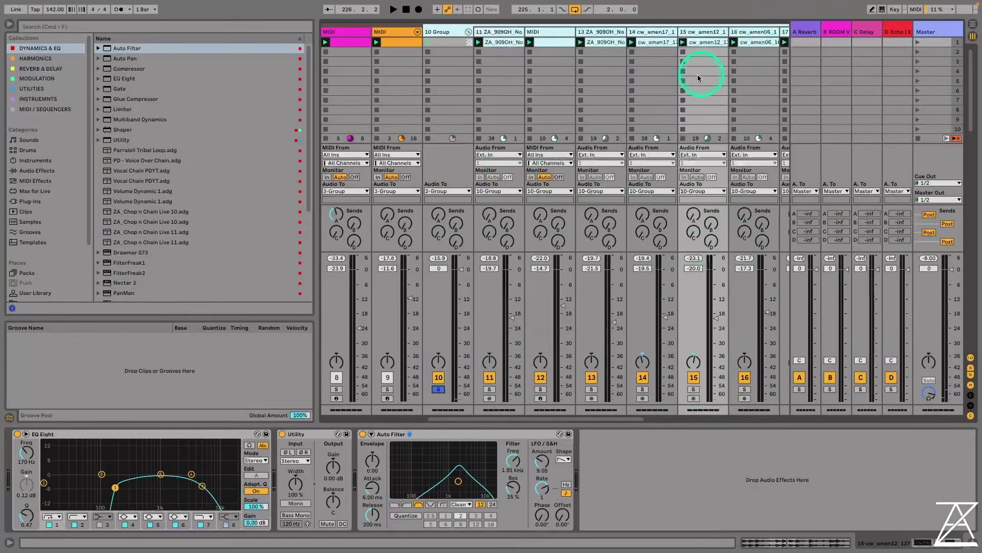
# Audition tracks 14 and 15 soloed together, release the solos and play the full mix
pyautogui.click(698, 75)
pyautogui.click(729, 350)
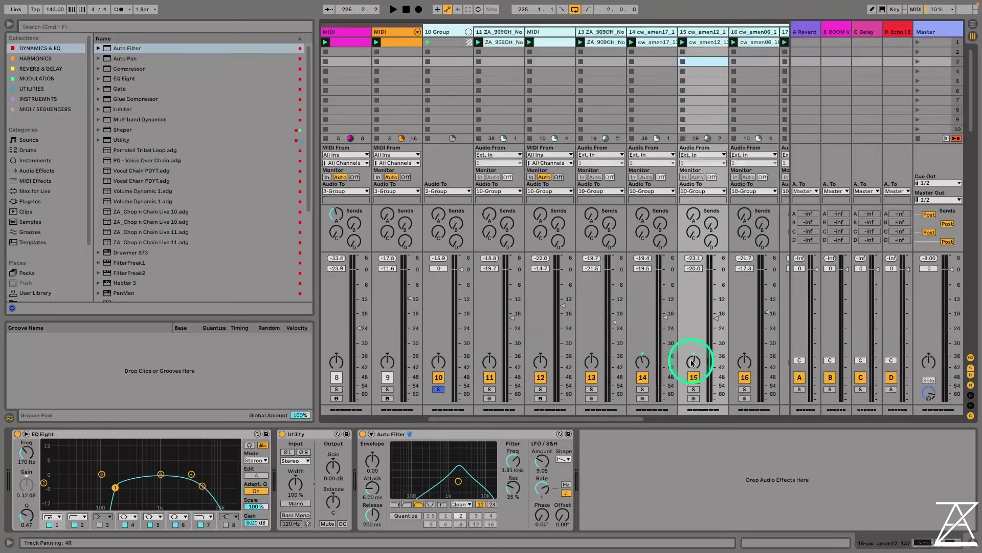
pyautogui.click(698, 391)
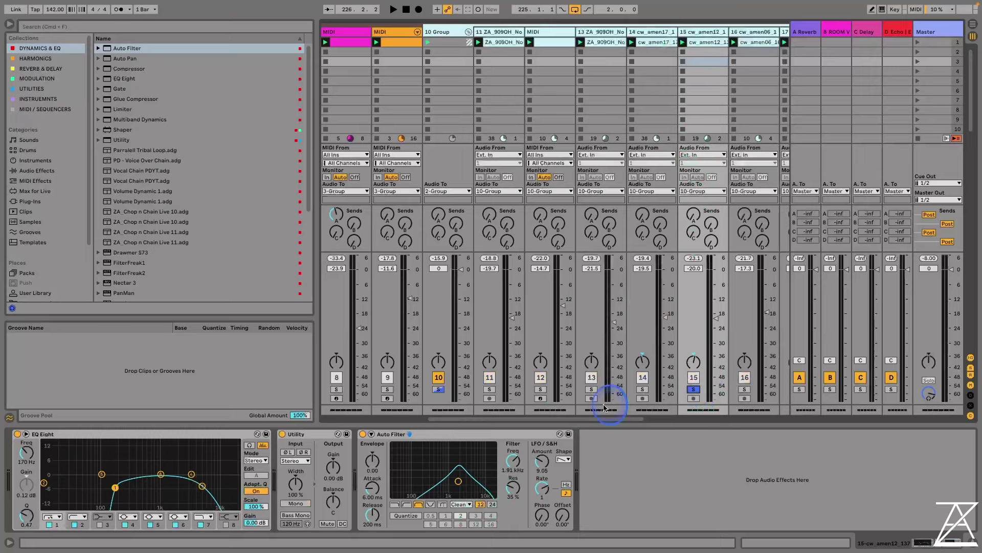
pyautogui.click(643, 390)
pyautogui.press('space')
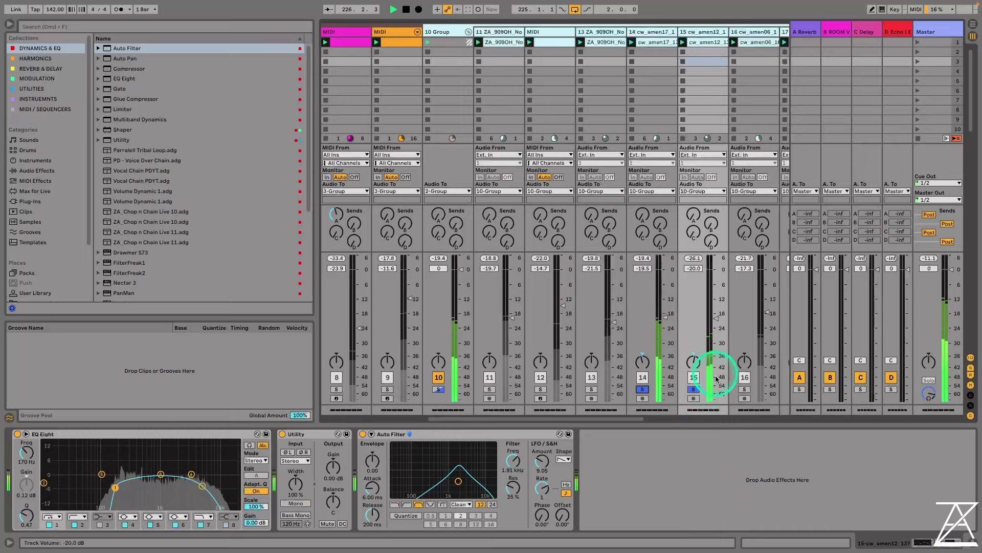
pyautogui.click(694, 389)
pyautogui.press('space')
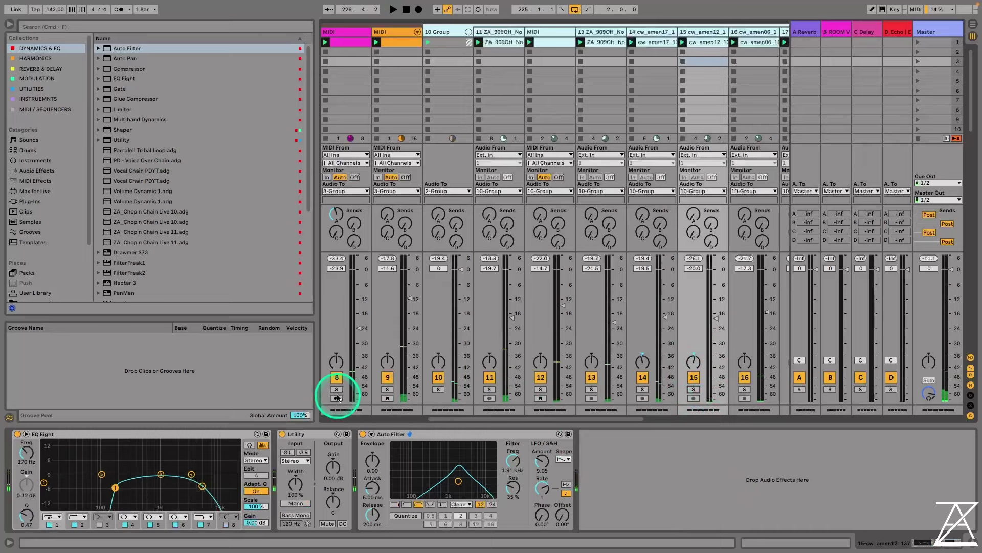
pyautogui.press('space')
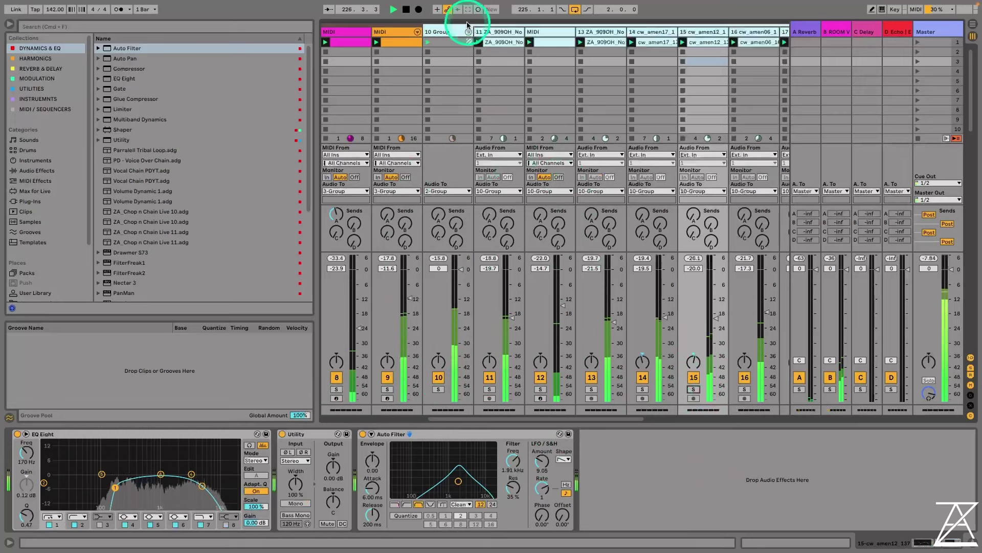
# Solo group 10 and add a Delay before its Compressor with 1.41 kHz filter, width 5.31, 9.8% feedback and 40% dry/wet
pyautogui.click(449, 33)
pyautogui.press('space')
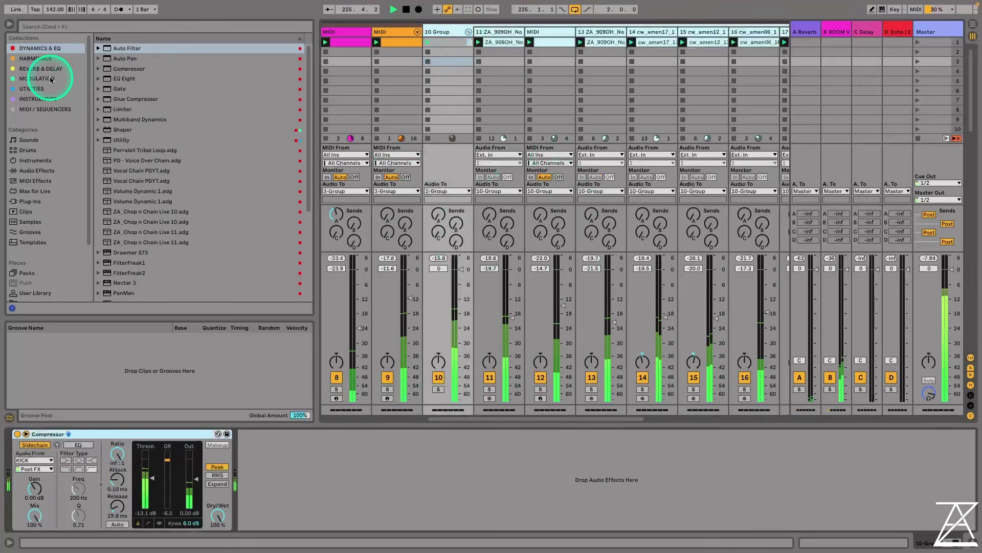
pyautogui.click(47, 68)
pyautogui.moveTo(125, 49); pyautogui.dragTo(23, 509)
pyautogui.click(437, 391)
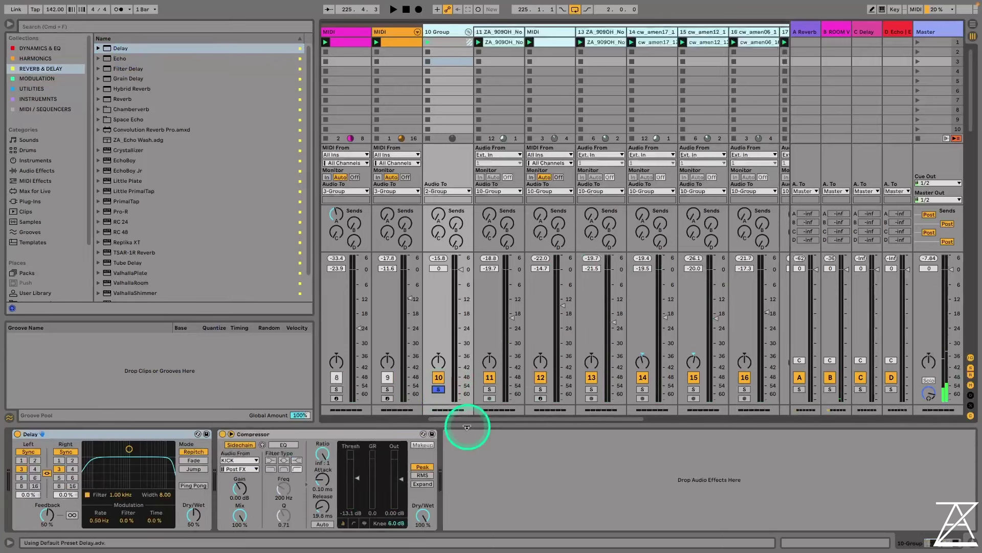
pyautogui.moveTo(129, 448); pyautogui.dragTo(125, 469)
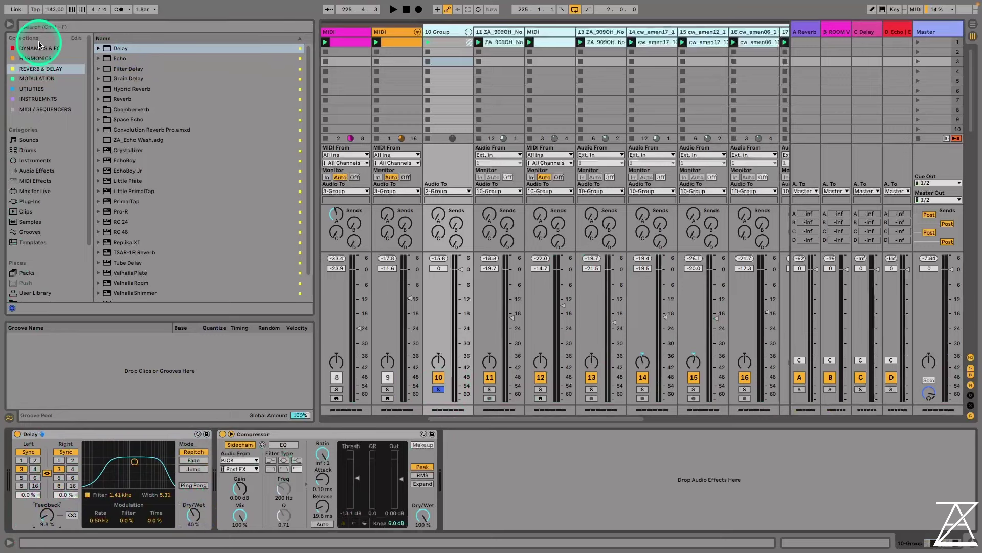
# Insert a Saturator after group 10's Delay, and set the Delay's filter to 1.76 kHz, width 5.53, with 16% dry/wet
pyautogui.click(49, 60)
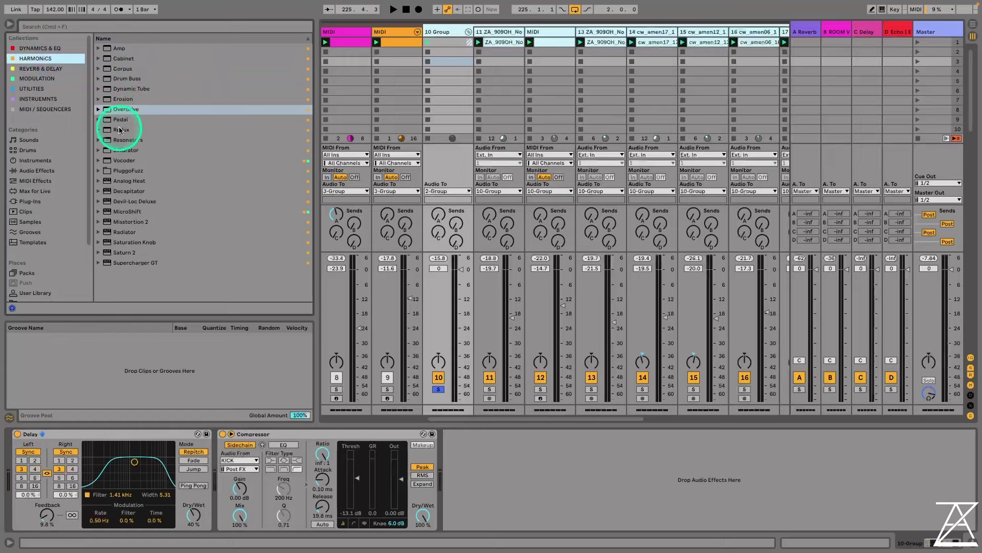
pyautogui.moveTo(125, 149); pyautogui.dragTo(220, 520)
pyautogui.press('space')
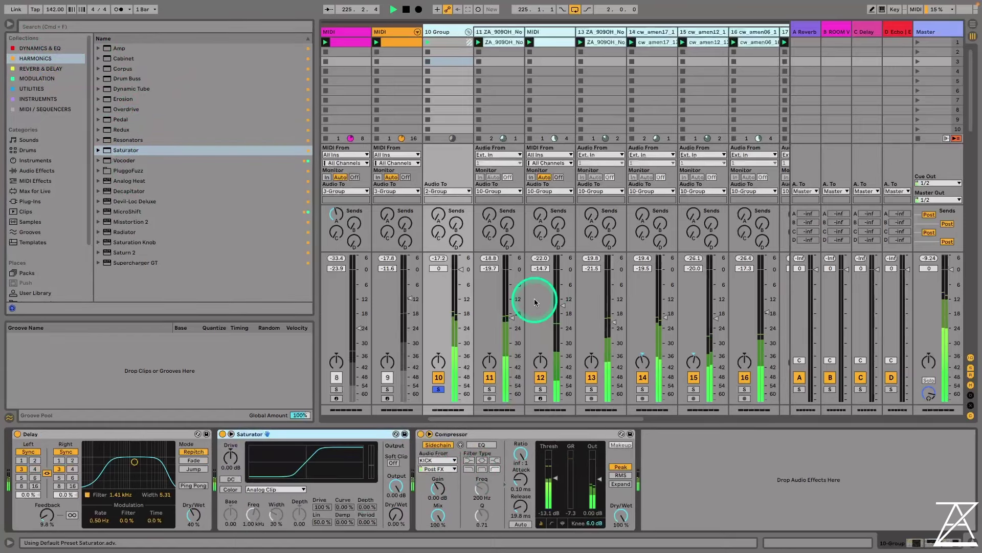
pyautogui.moveTo(197, 512); pyautogui.dragTo(197, 515)
pyautogui.moveTo(142, 466); pyautogui.dragTo(138, 460)
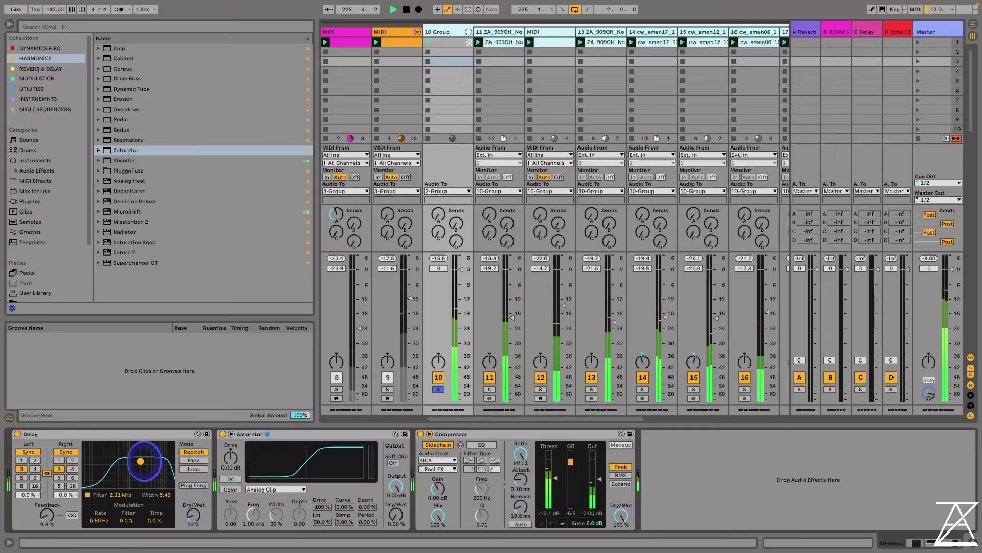
pyautogui.moveTo(198, 517); pyautogui.dragTo(199, 515)
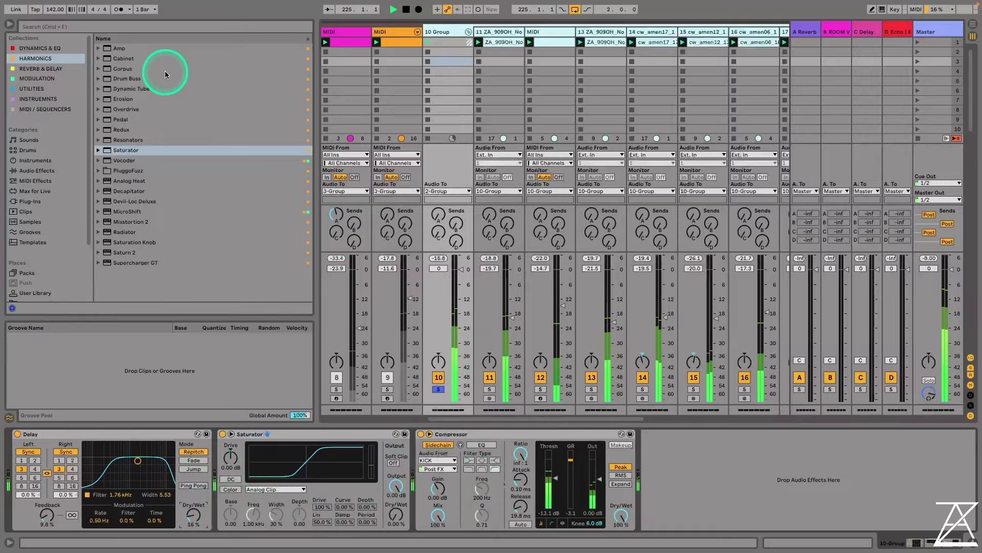
# Add an EQ Eight after the Saturator with a low cut at 111 Hz, Q 0.38, and set the Saturator to Hard Curve at 30.2% dry/wet
pyautogui.click(41, 49)
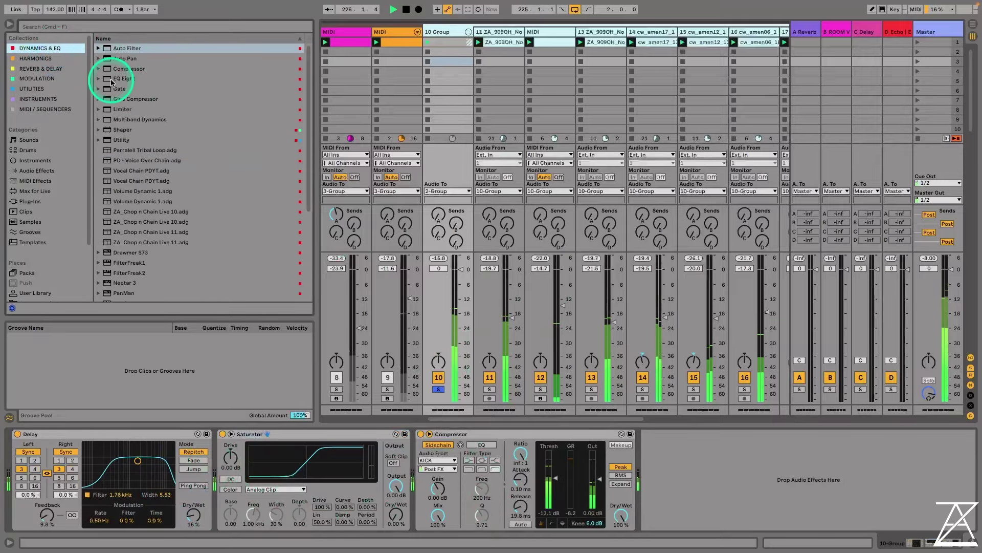
pyautogui.moveTo(111, 79); pyautogui.dragTo(418, 510)
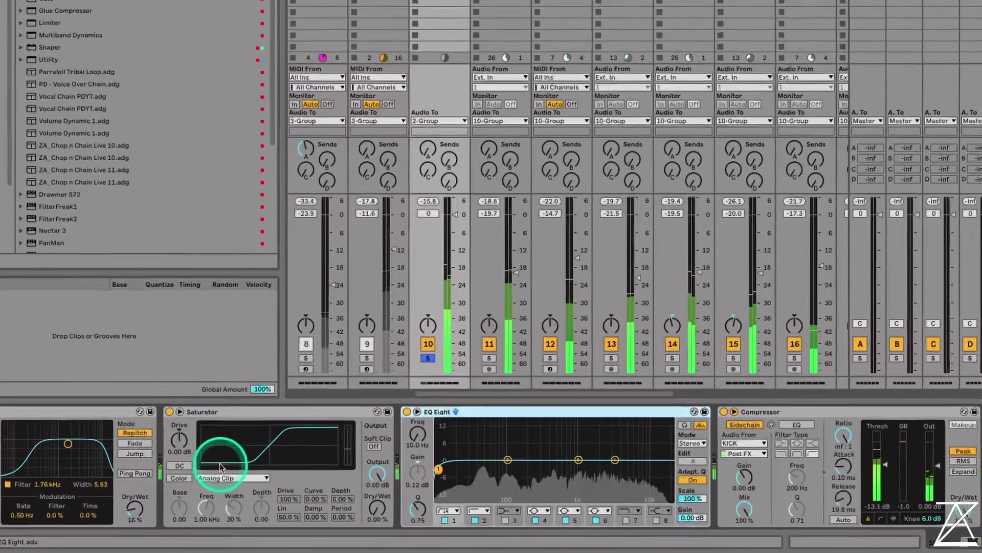
pyautogui.click(275, 489)
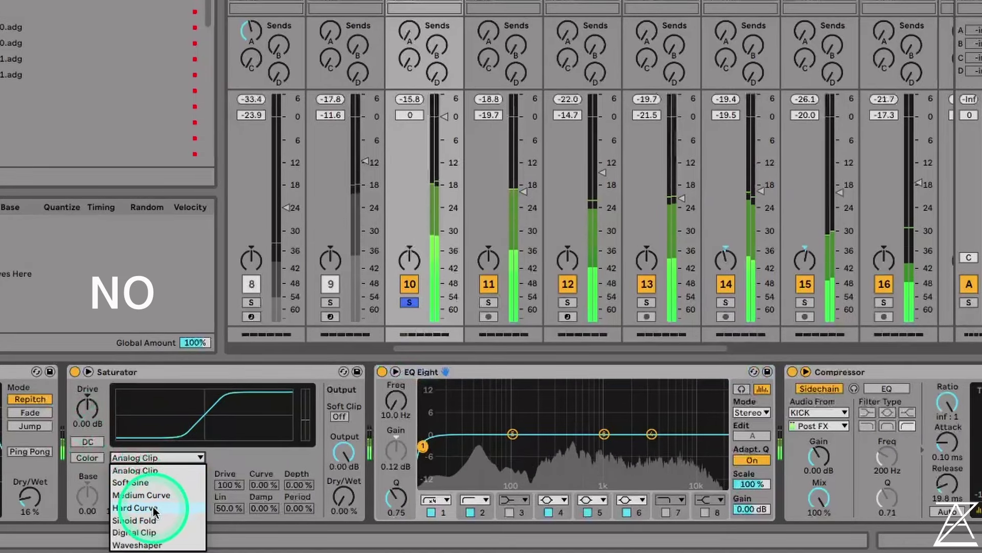
pyautogui.click(155, 508)
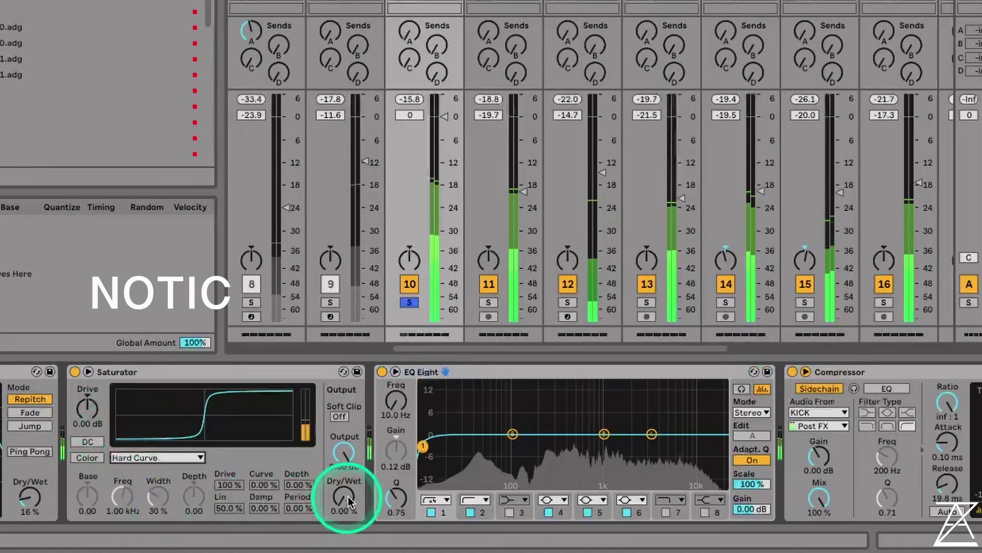
pyautogui.moveTo(345, 495)
pyautogui.mouseDown()
pyautogui.moveTo(345, 486)
pyautogui.moveTo(356, 497)
pyautogui.mouseUp()
pyautogui.moveTo(423, 446)
pyautogui.mouseDown()
pyautogui.moveTo(512, 445)
pyautogui.moveTo(516, 459)
pyautogui.mouseUp()
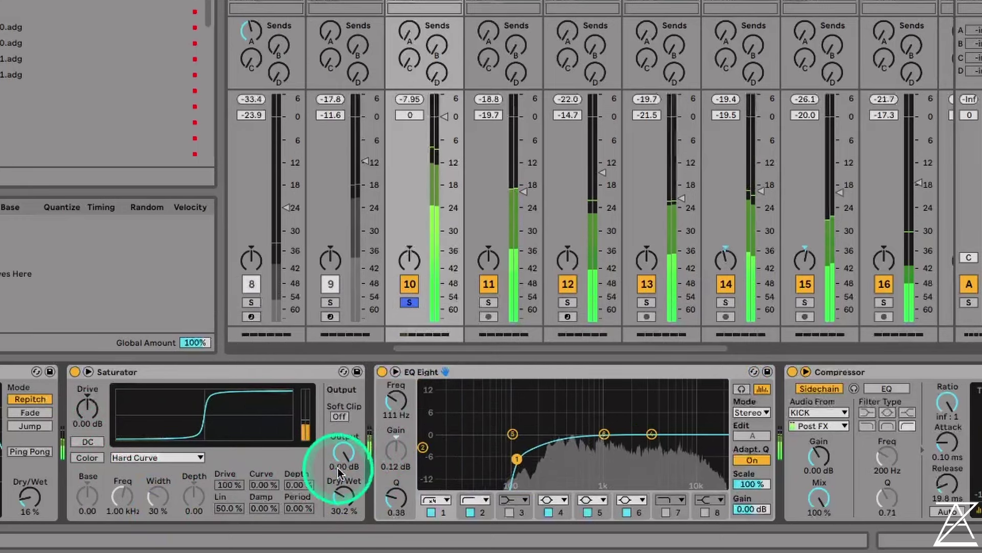
# Lower the Saturator's output to -7.71 dB and compare group 10's peak level with the Saturator bypassed and active
pyautogui.moveTo(340, 463); pyautogui.dragTo(340, 456)
pyautogui.click(69, 372)
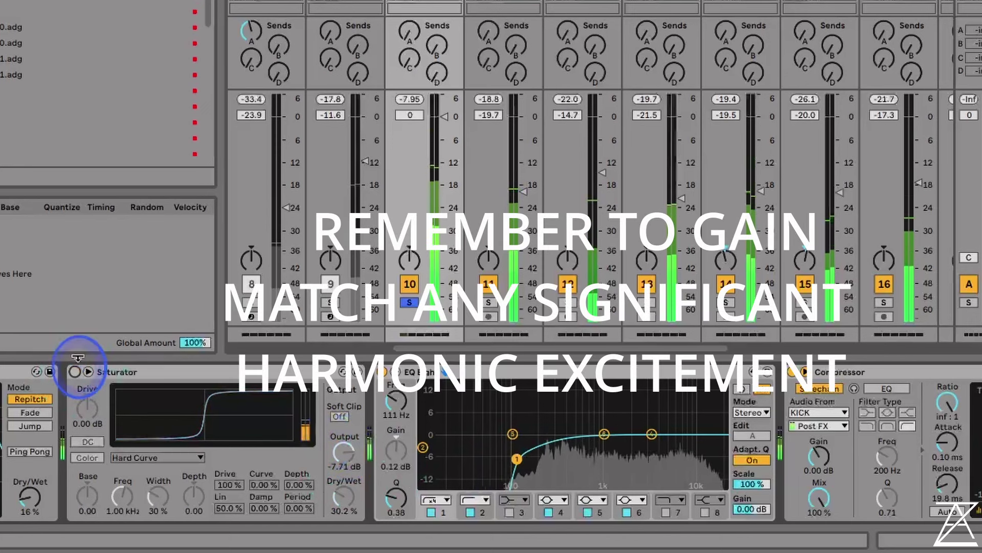
pyautogui.click(410, 98)
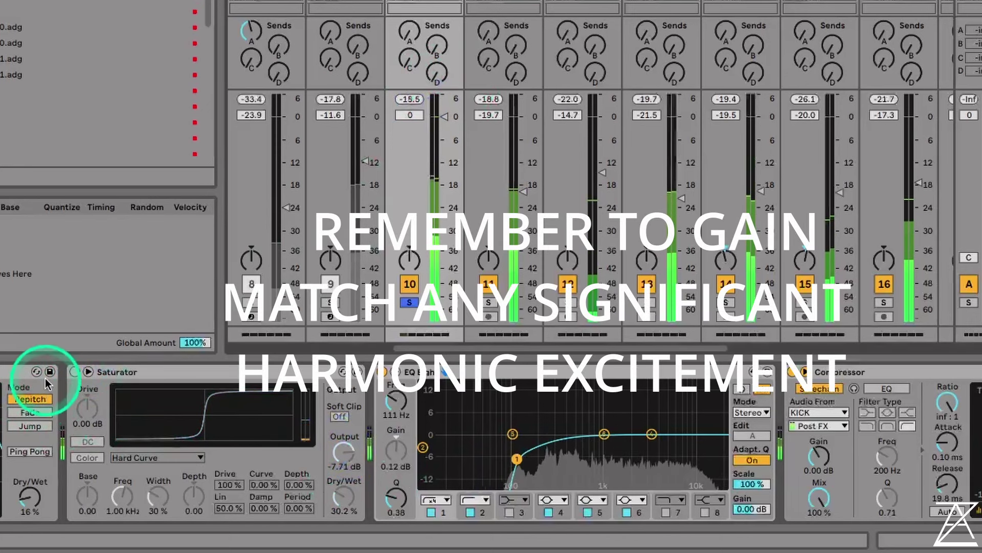
pyautogui.click(74, 372)
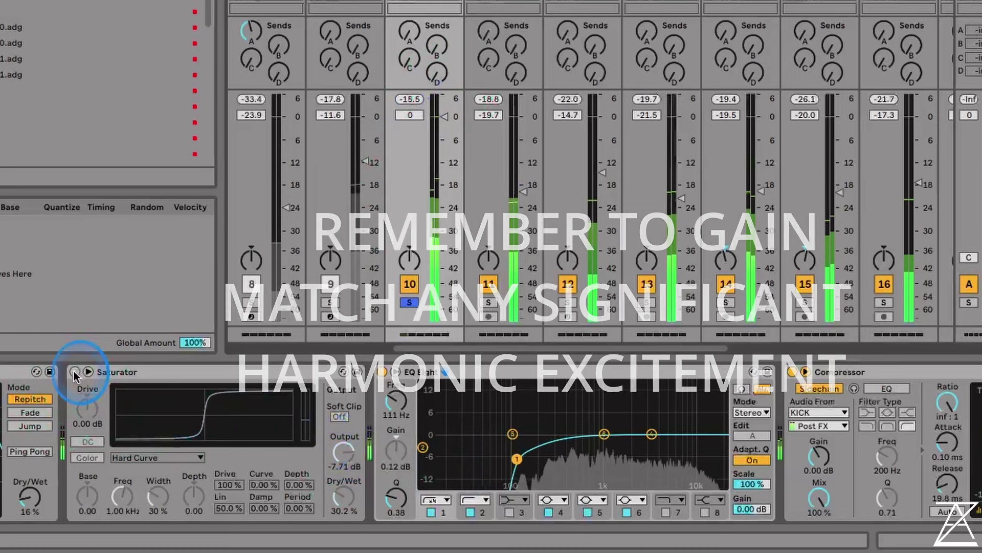
pyautogui.click(410, 99)
pyautogui.click(341, 457)
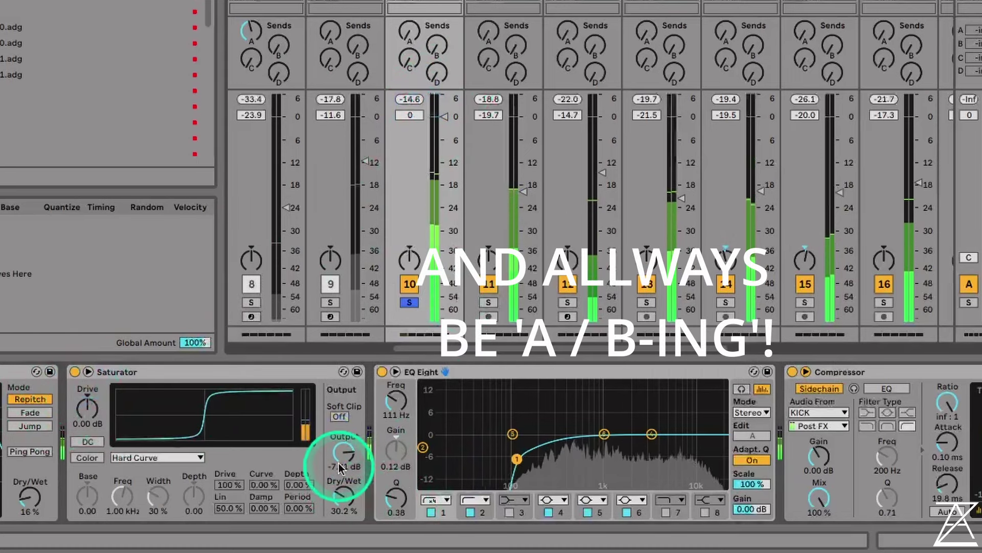
# Set the Saturator's dry/wet to 19.0% and its output to -9.14 dB
pyautogui.moveTo(344, 496); pyautogui.dragTo(355, 493)
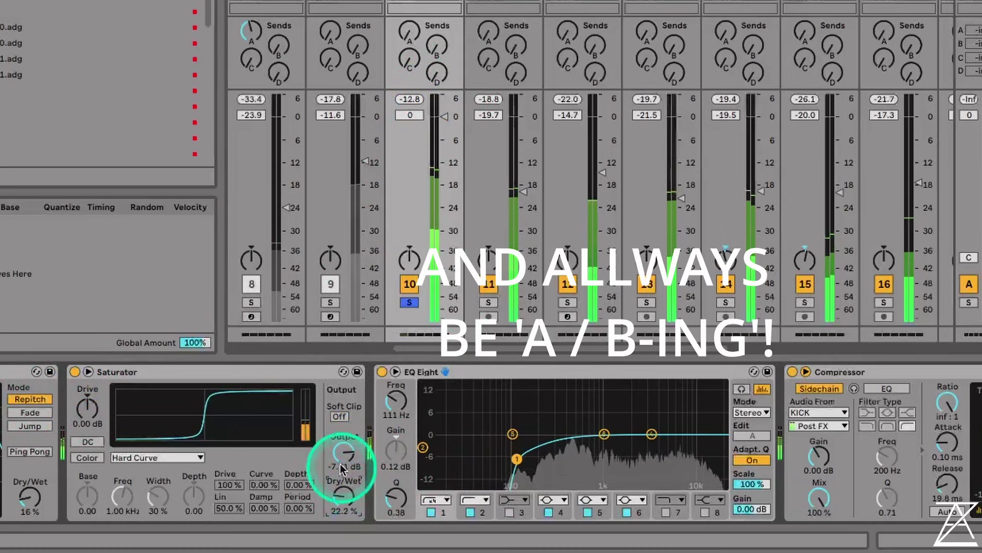
pyautogui.moveTo(345, 450); pyautogui.dragTo(344, 457)
pyautogui.moveTo(345, 514); pyautogui.dragTo(345, 490)
# Cut group 10's EQ Eight by 6.57 dB at 464 Hz with Q 1.98, and compare it against bypass
pyautogui.moveTo(604, 434); pyautogui.dragTo(581, 456)
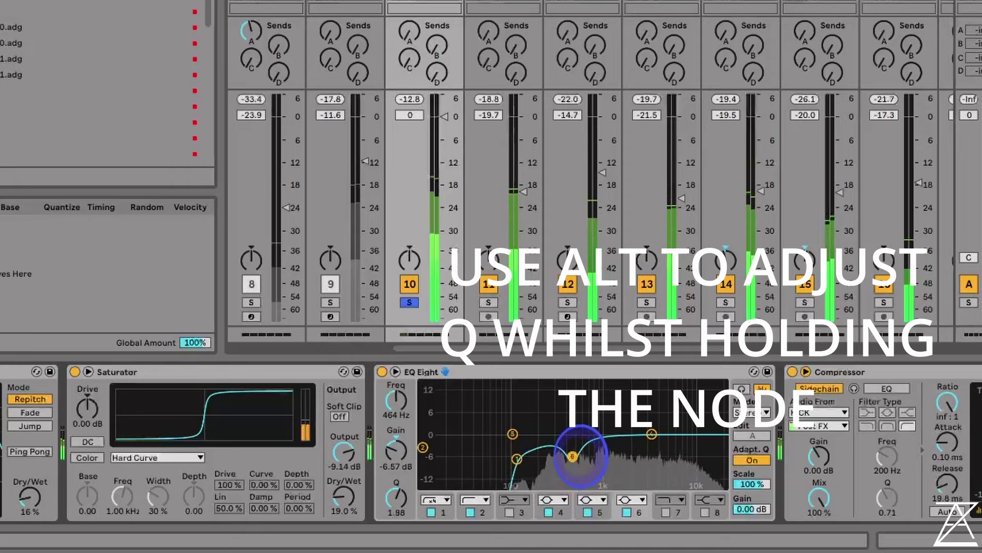
pyautogui.click(382, 372)
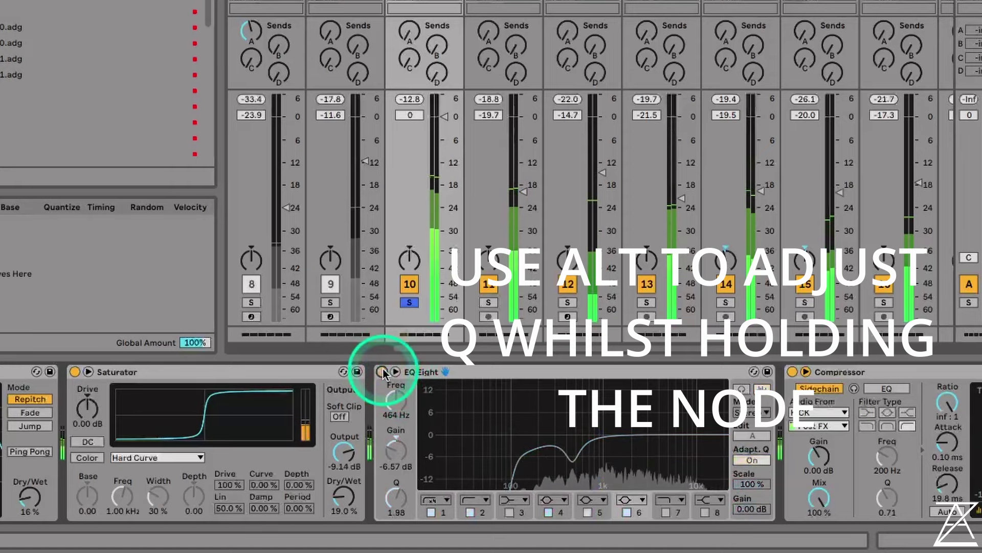
pyautogui.click(382, 372)
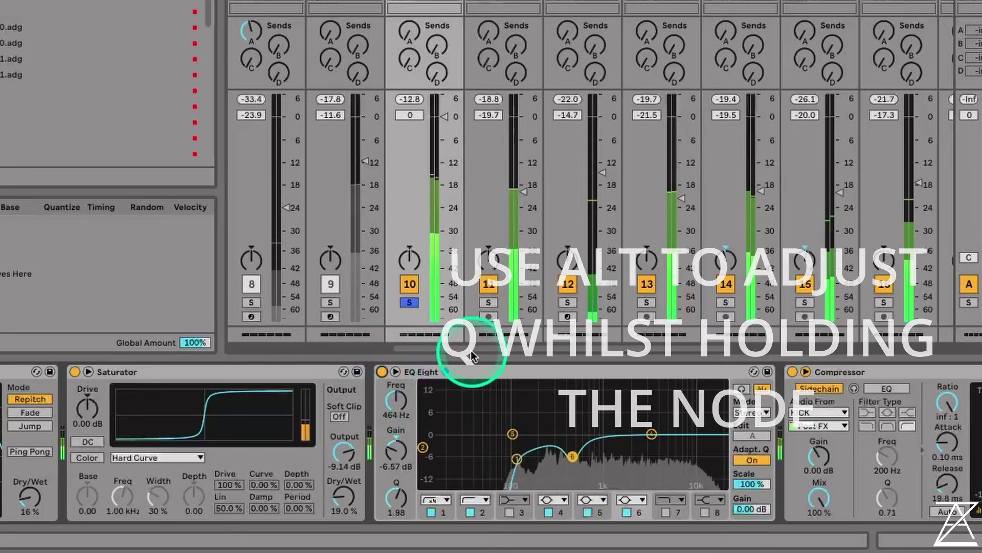
# Add tracks 4, 5, 6 and 7 to the solo so they play alongside group 10
pyautogui.moveTo(471, 350); pyautogui.dragTo(273, 349)
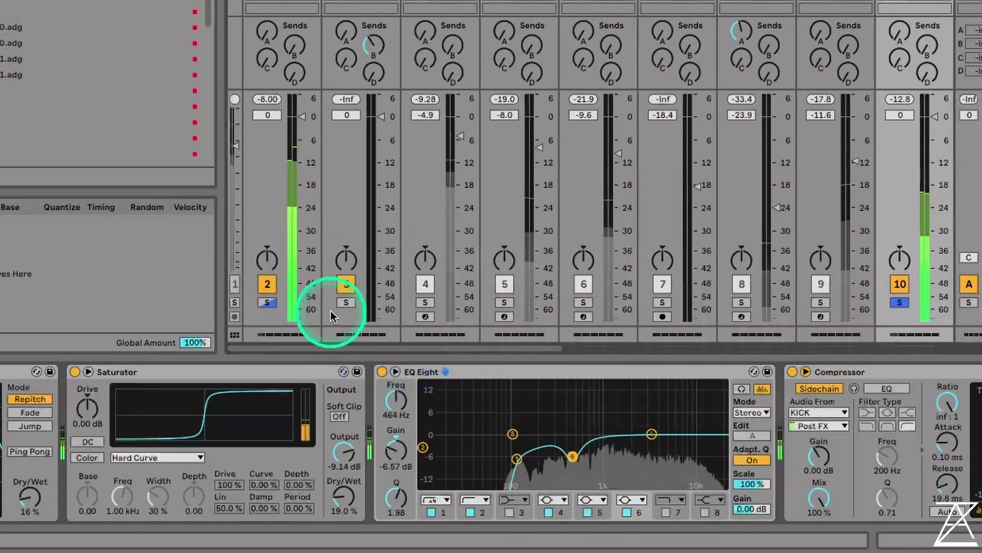
pyautogui.click(426, 303)
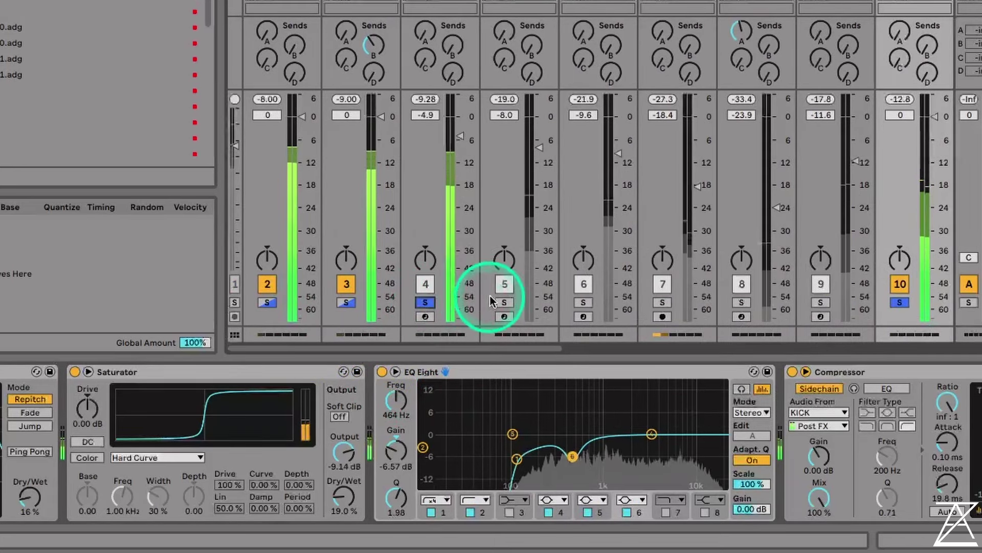
pyautogui.click(504, 316)
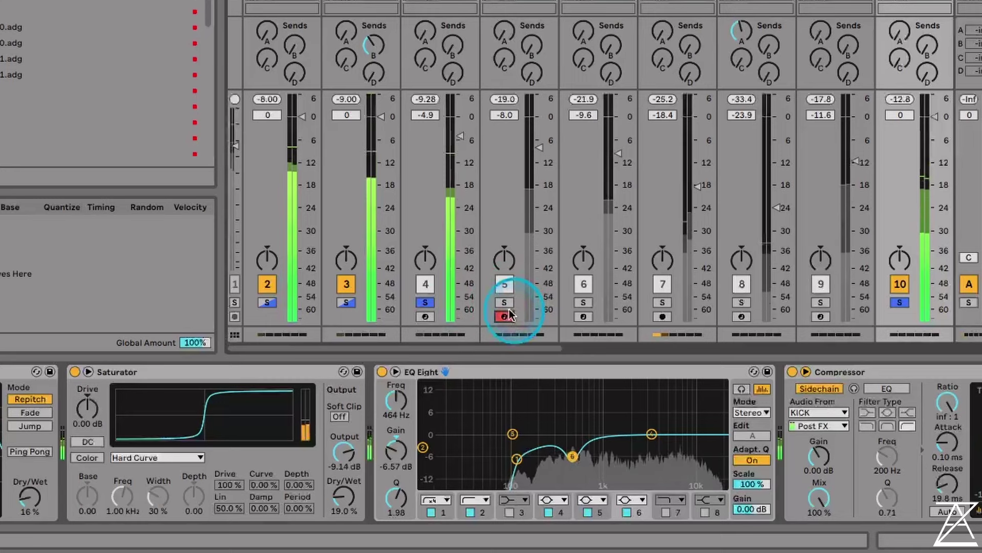
pyautogui.click(504, 314)
pyautogui.click(504, 303)
pyautogui.click(583, 303)
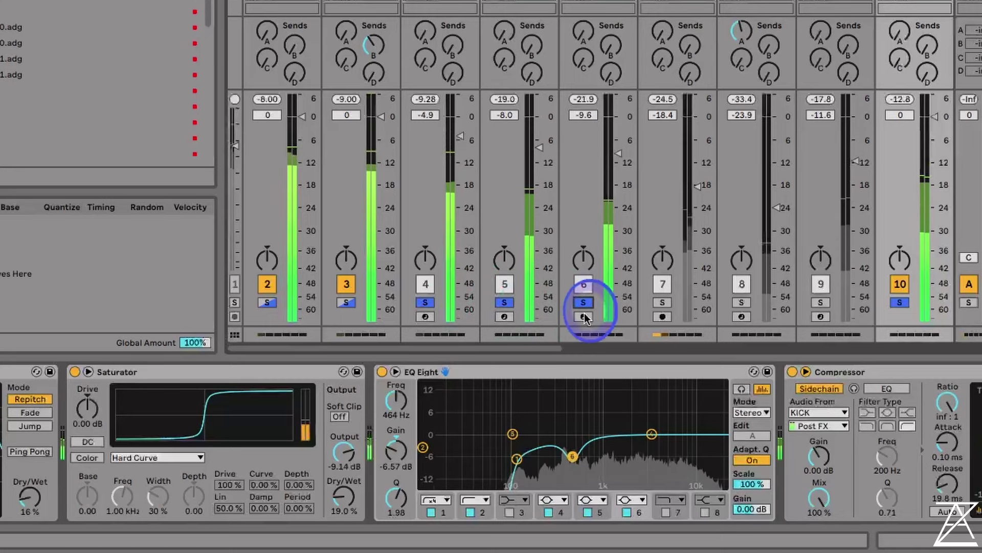
pyautogui.click(662, 303)
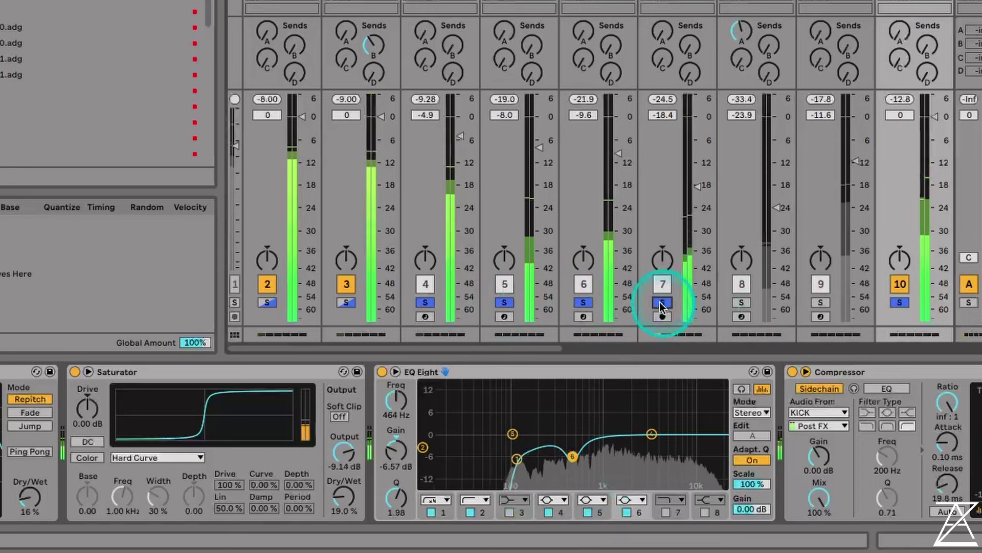
pyautogui.click(264, 302)
# Group the Delay, Saturator, EQ Eight and Compressor into a rack for bypass comparison, and raise the Compressor's output to 3.00 dB
pyautogui.moveTo(497, 351); pyautogui.dragTo(621, 363)
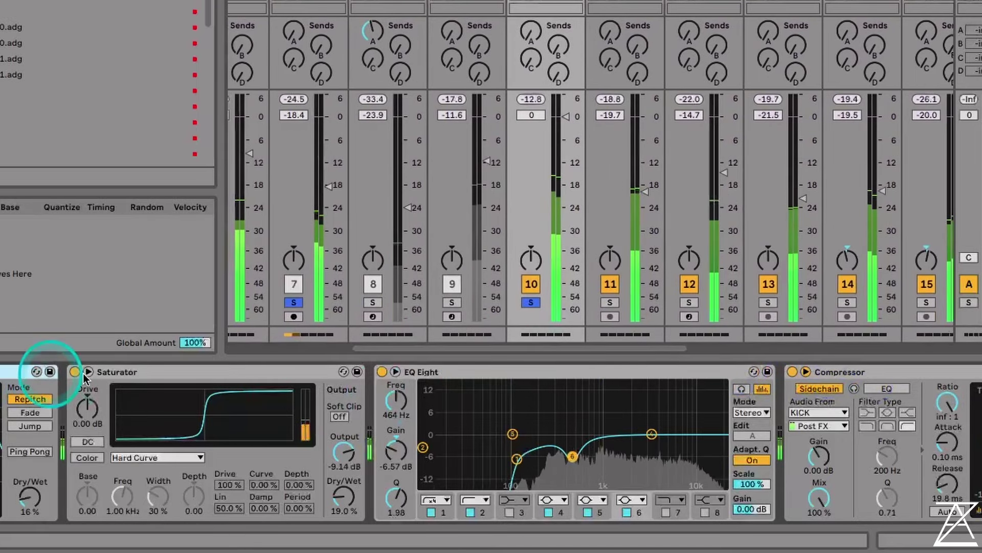
pyautogui.click(916, 375)
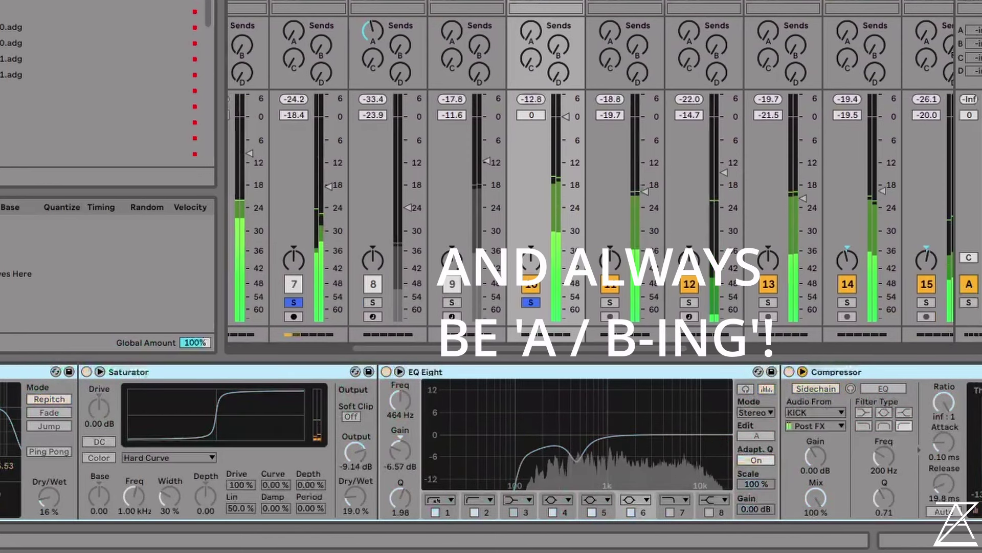
pyautogui.press('0')
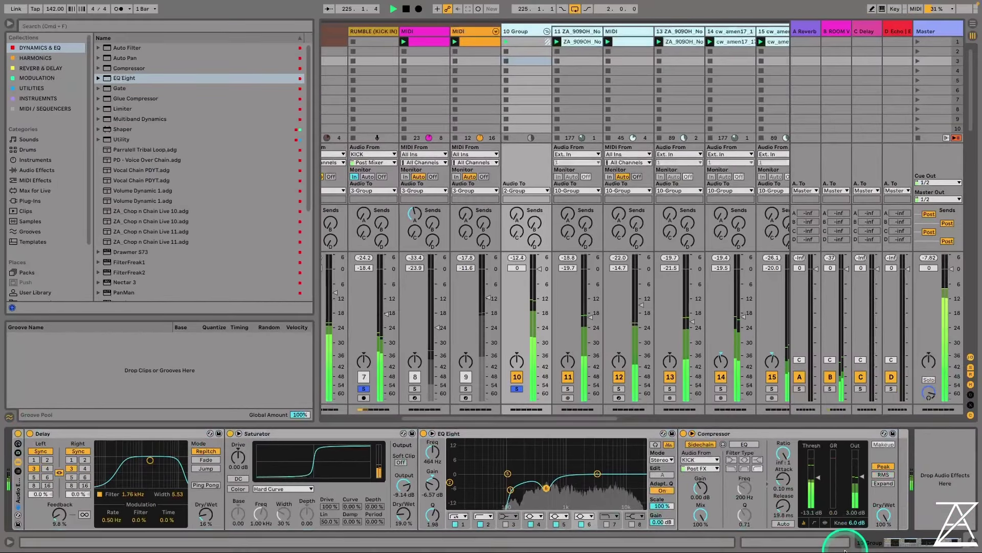
pyautogui.press('space')
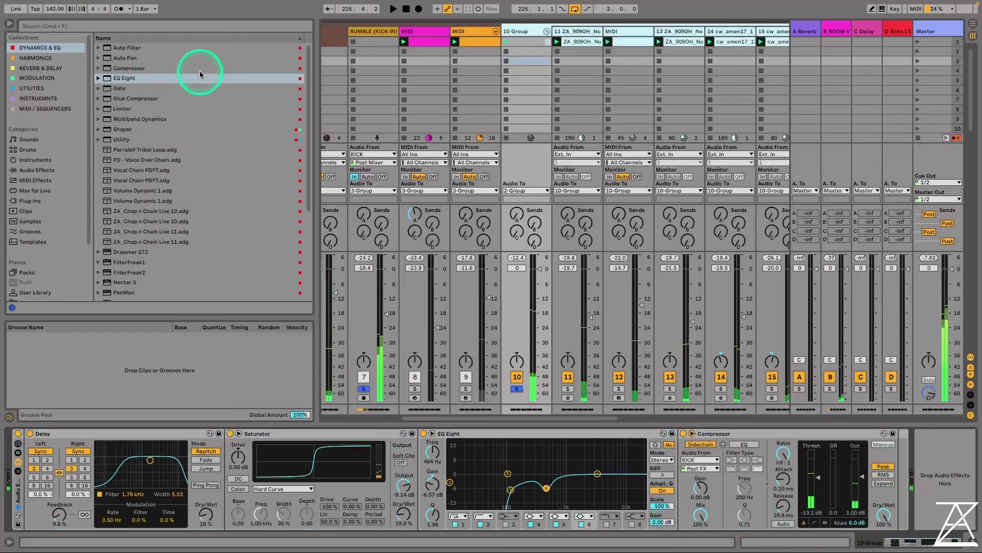
pyautogui.moveTo(136, 68)
pyautogui.mouseDown()
pyautogui.moveTo(888, 509)
pyautogui.moveTo(893, 487)
pyautogui.moveTo(964, 445)
pyautogui.mouseUp()
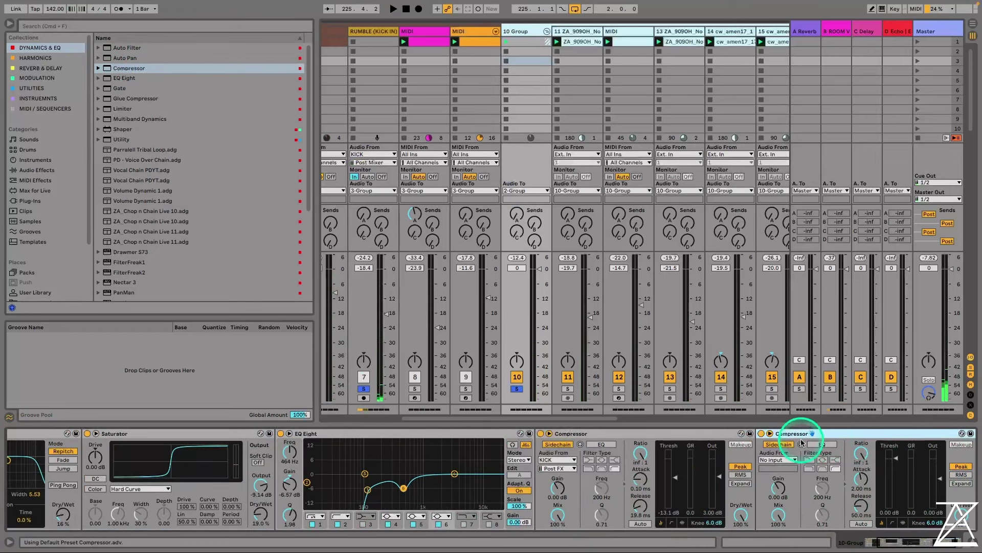
pyautogui.moveTo(803, 444)
pyautogui.mouseDown()
pyautogui.moveTo(151, 107)
pyautogui.moveTo(125, 106)
pyautogui.moveTo(726, 462)
pyautogui.moveTo(894, 483)
pyautogui.mouseUp()
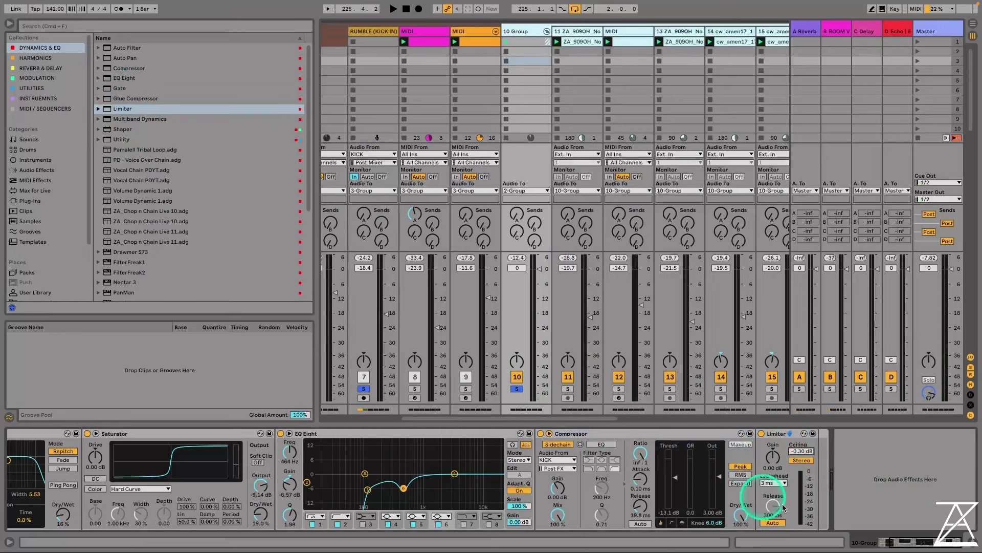
pyautogui.click(781, 435)
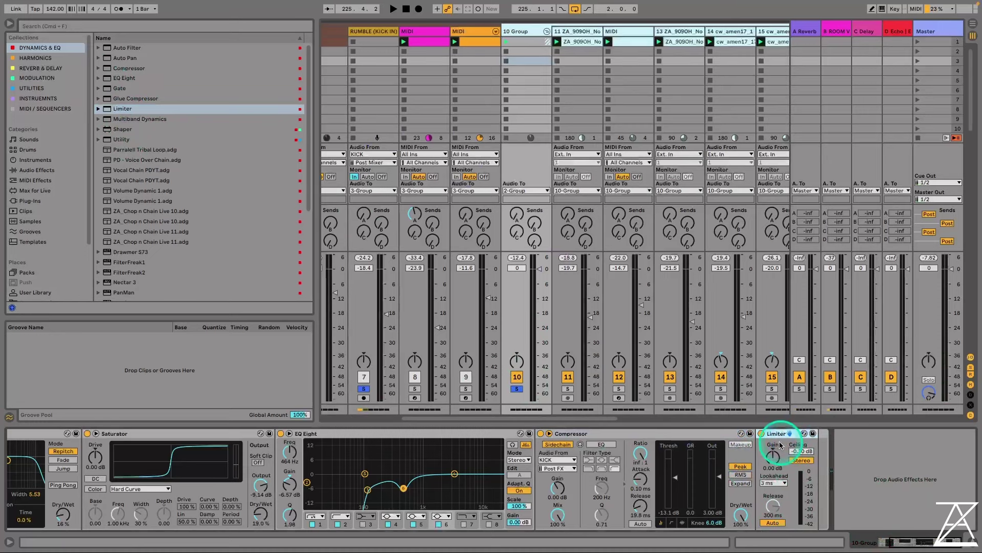
pyautogui.press('Delete')
# Insert a second Compressor before group 10's kick-sidechained Compressor, and audition only the group with the sidechained one bypassed
pyautogui.moveTo(160, 72); pyautogui.dragTo(506, 487)
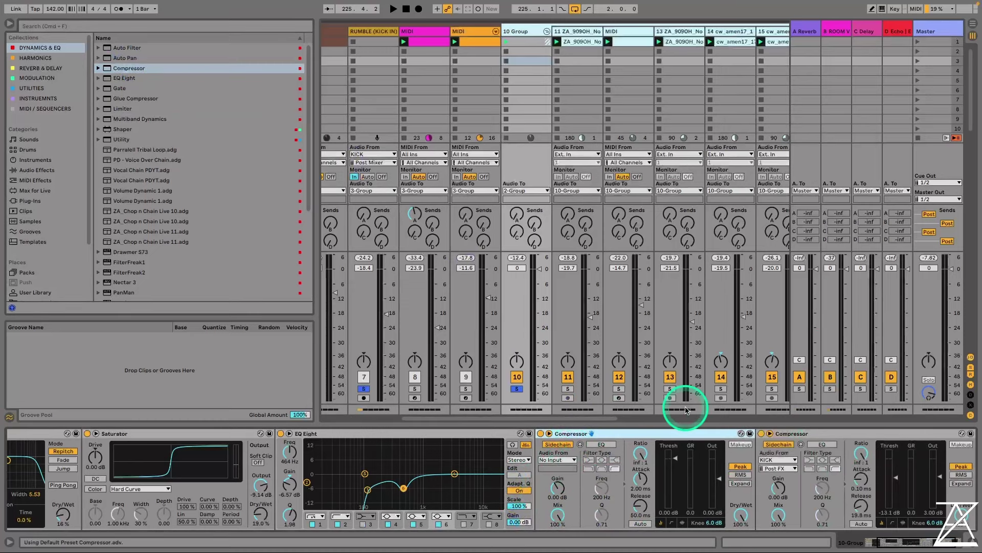
pyautogui.click(517, 388)
pyautogui.click(516, 389)
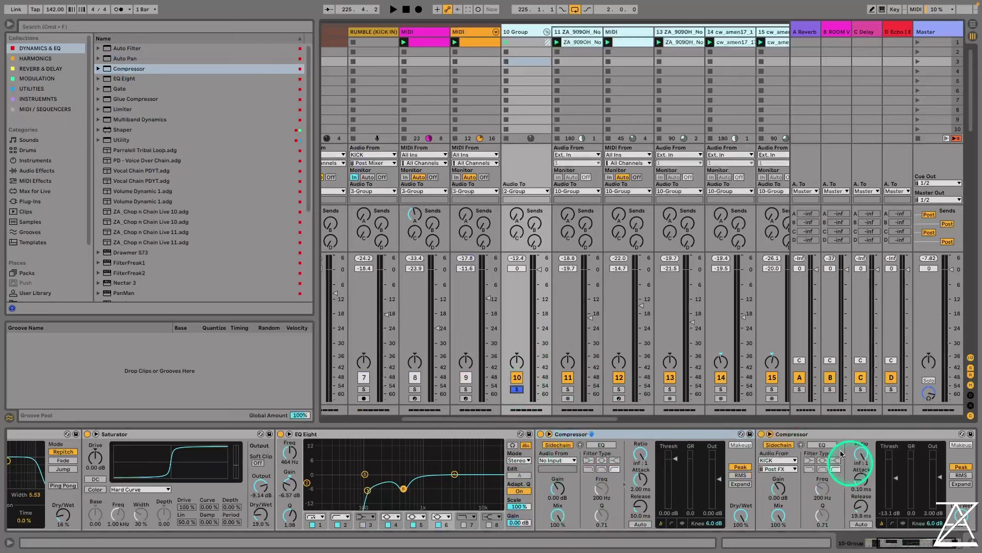
pyautogui.click(763, 432)
pyautogui.press('space')
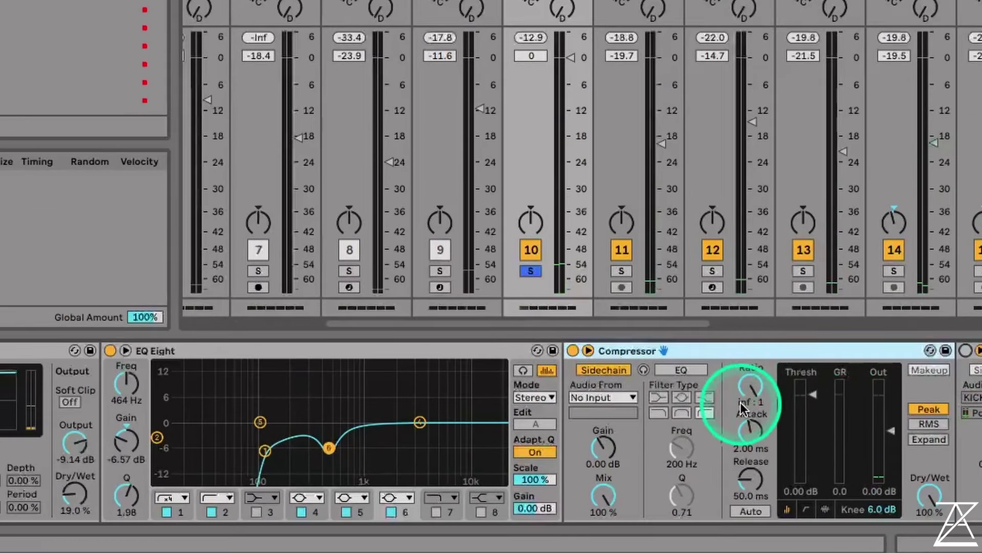
# Set the new Compressor's ratio to 8.00:1, attack to 0.19 ms and release to 37.4 ms, with its sidechain switched off
pyautogui.click(681, 426)
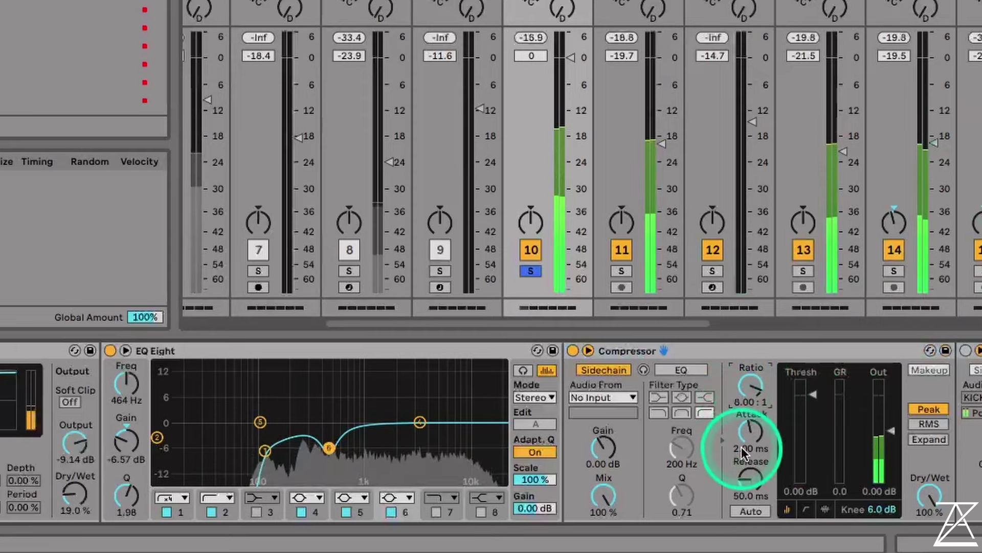
pyautogui.moveTo(742, 446)
pyautogui.mouseDown()
pyautogui.moveTo(745, 476)
pyautogui.moveTo(748, 445)
pyautogui.mouseUp()
pyautogui.click(746, 480)
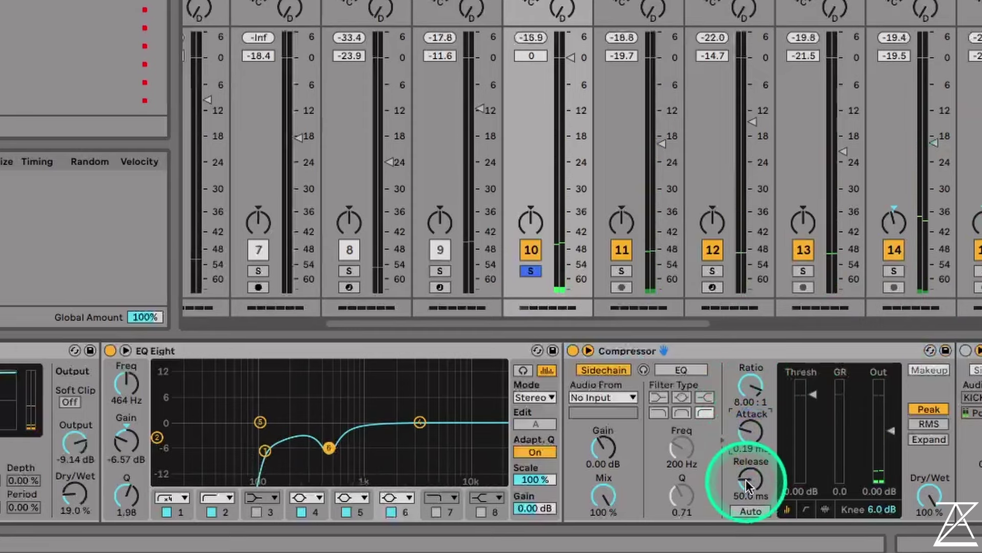
pyautogui.moveTo(750, 480); pyautogui.dragTo(749, 487)
pyautogui.click(930, 370)
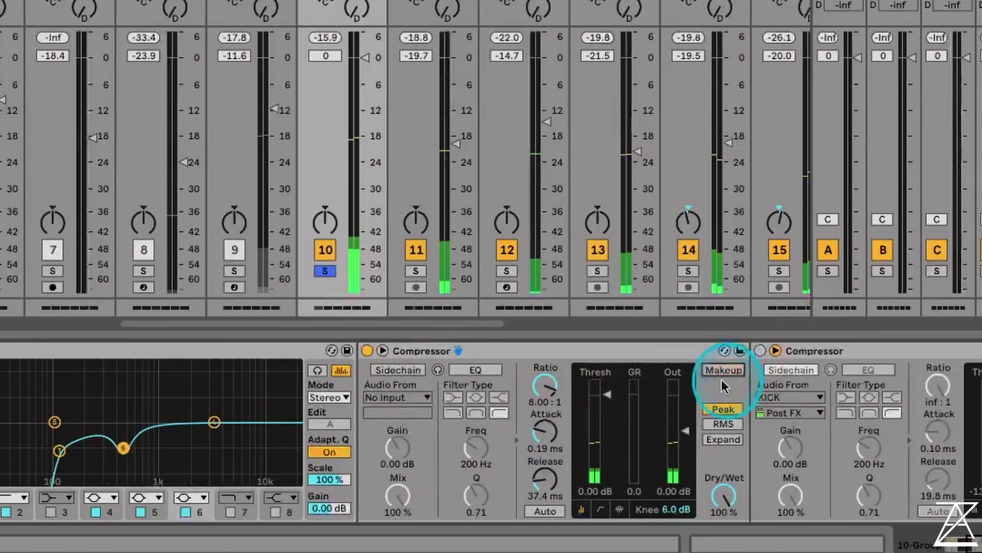
pyautogui.click(848, 370)
pyautogui.click(729, 493)
# Lower the new Compressor's threshold to -19.6 dB, and shorten its attack to 0.06 ms and release to 33.9 ms
pyautogui.moveTo(604, 493)
pyautogui.mouseDown()
pyautogui.moveTo(607, 389)
pyautogui.moveTo(619, 393)
pyautogui.mouseUp()
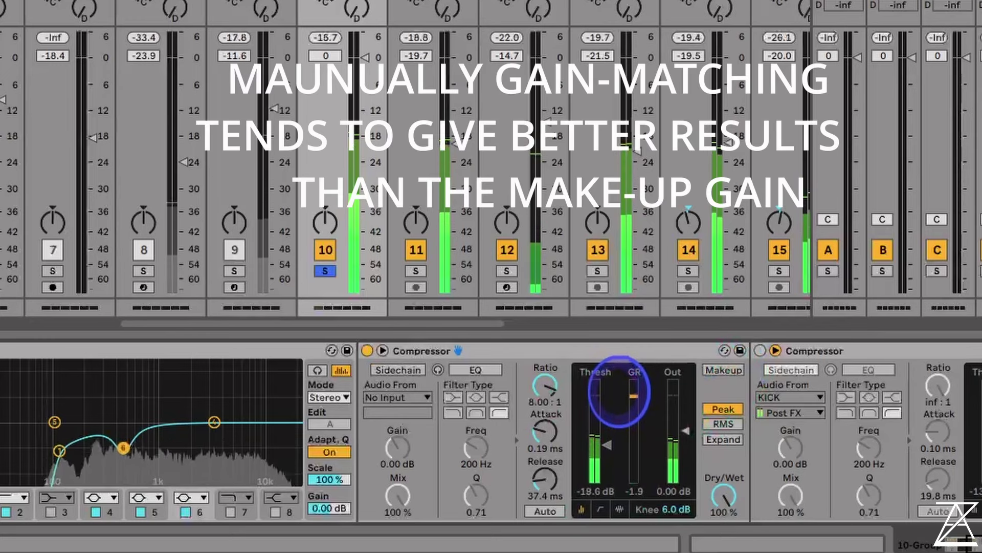
pyautogui.click(727, 376)
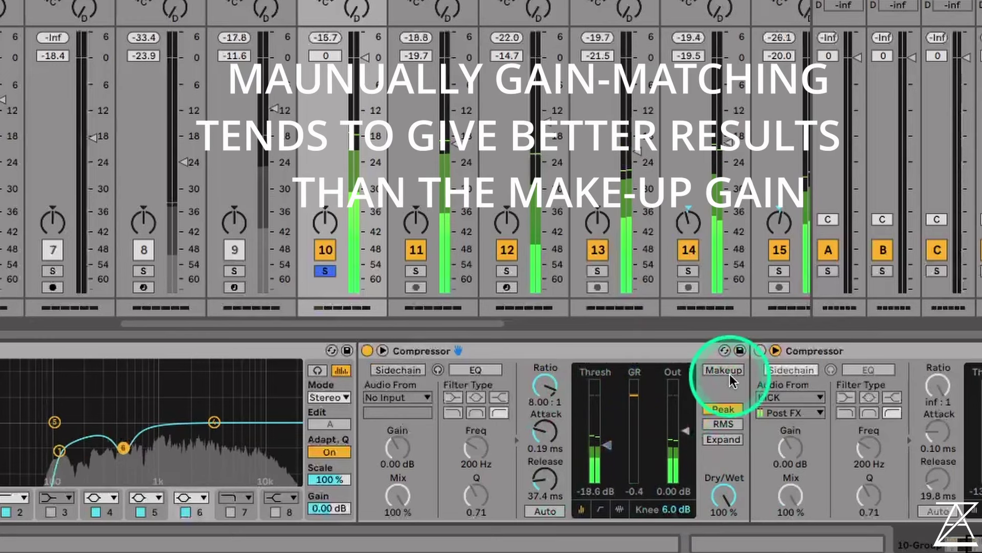
pyautogui.moveTo(545, 431); pyautogui.dragTo(545, 441)
pyautogui.moveTo(543, 480); pyautogui.dragTo(552, 475)
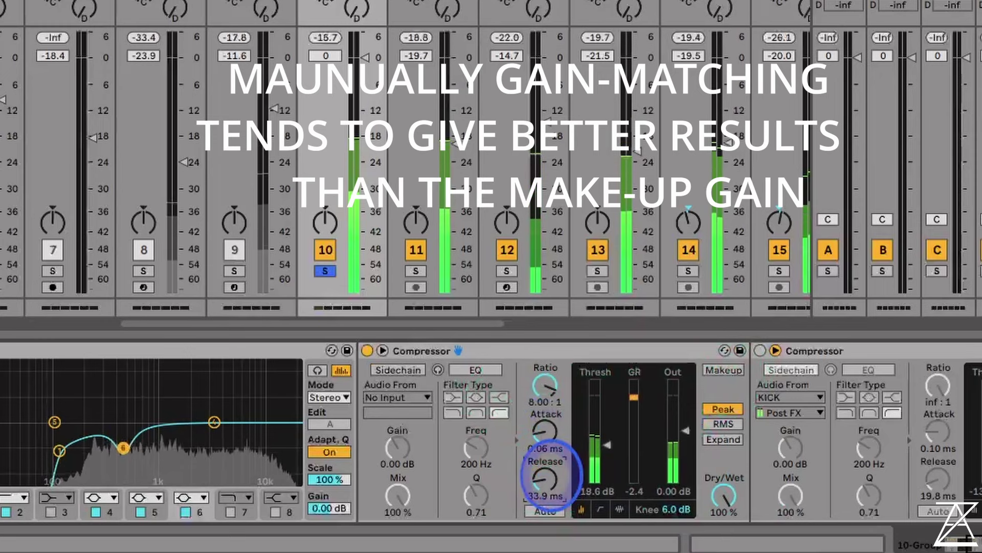
# Compare the sound of group 10 with the new Compressor active and bypassed
pyautogui.click(367, 351)
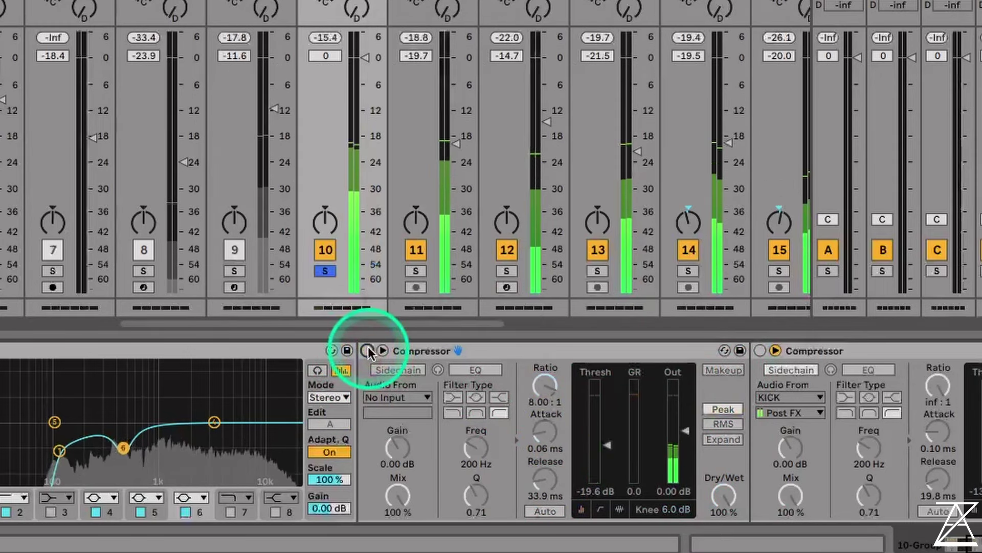
pyautogui.click(367, 350)
pyautogui.click(367, 351)
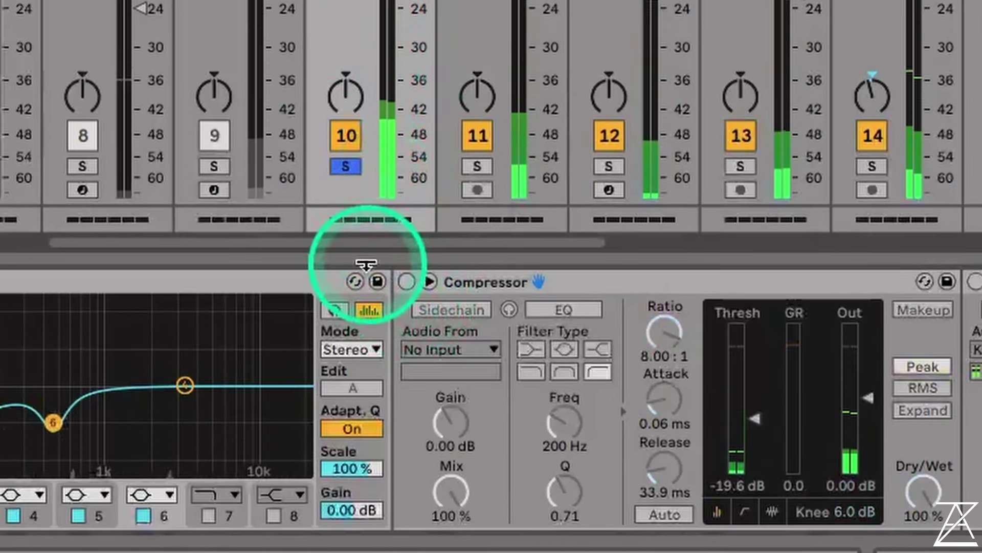
pyautogui.click(404, 285)
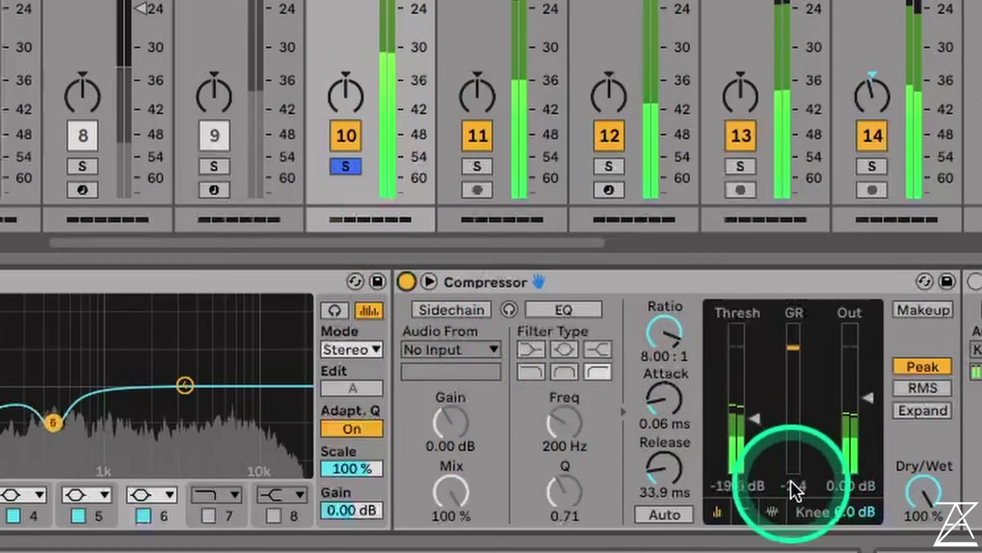
# Set the new Compressor's threshold to -20.5 dB and gain-match its output at 3.00 dB
pyautogui.moveTo(751, 414)
pyautogui.mouseDown()
pyautogui.moveTo(724, 484)
pyautogui.moveTo(733, 466)
pyautogui.mouseUp()
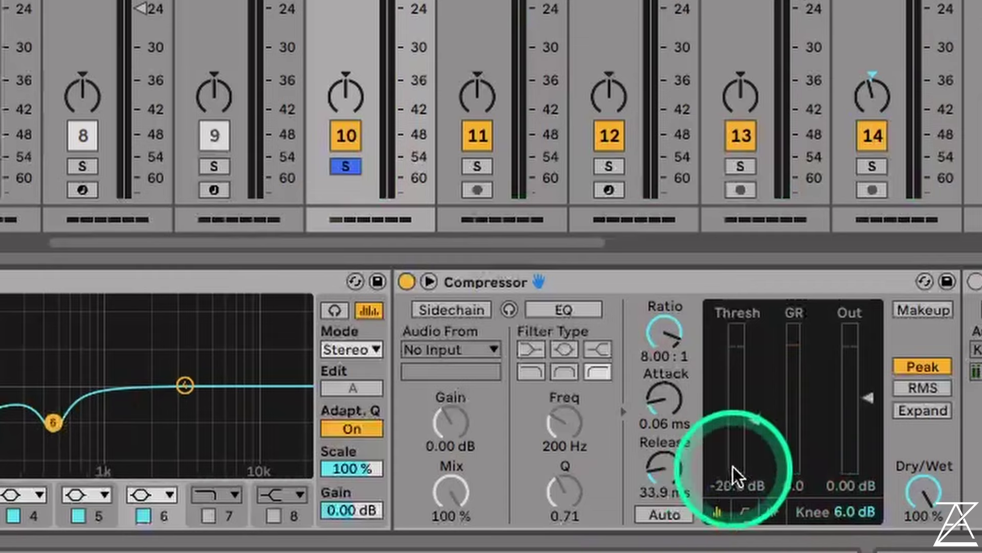
pyautogui.click(889, 462)
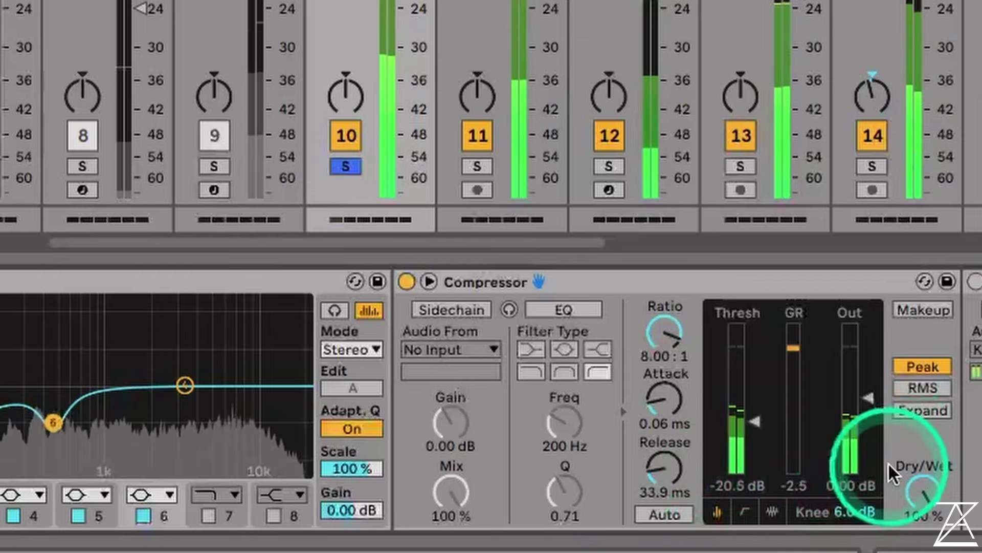
pyautogui.moveTo(840, 484); pyautogui.dragTo(840, 480)
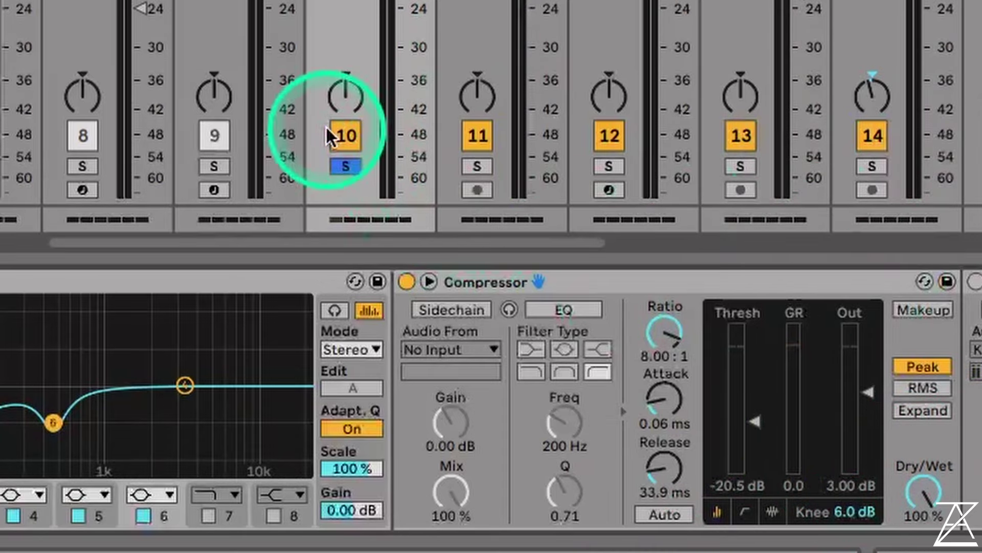
# Compare the gain-matched Compressor against bypass while group 10 plays solo
pyautogui.click(414, 273)
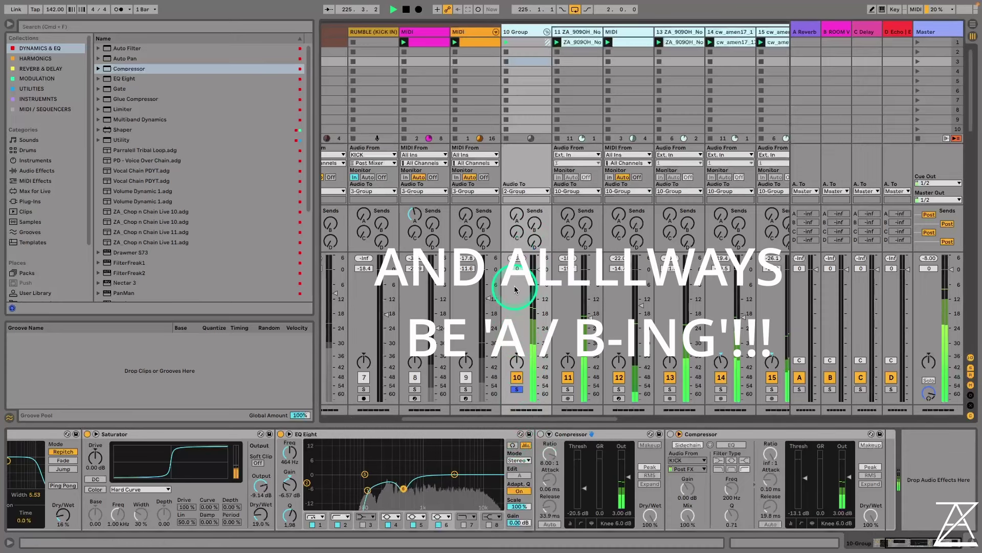
pyautogui.click(540, 434)
pyautogui.moveTo(554, 550)
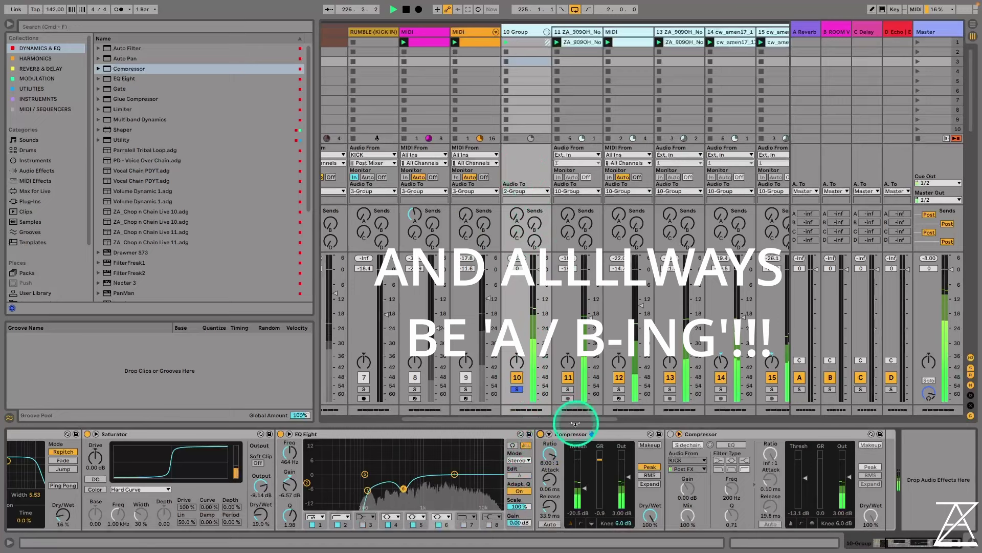
pyautogui.click(540, 434)
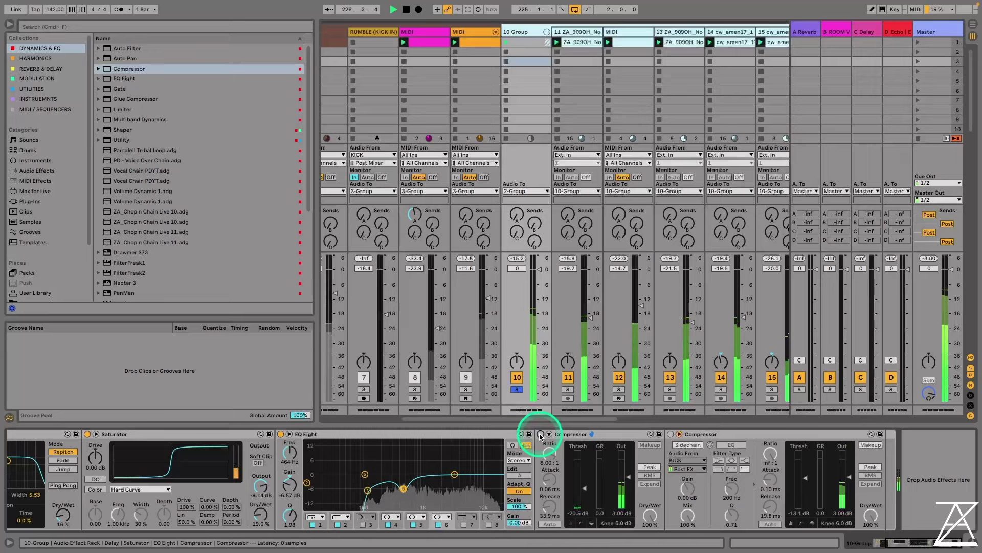
pyautogui.click(540, 434)
# Shorten the new Compressor's release to 4.40 ms and set its attack to 0.07 ms
pyautogui.moveTo(553, 504); pyautogui.dragTo(552, 499)
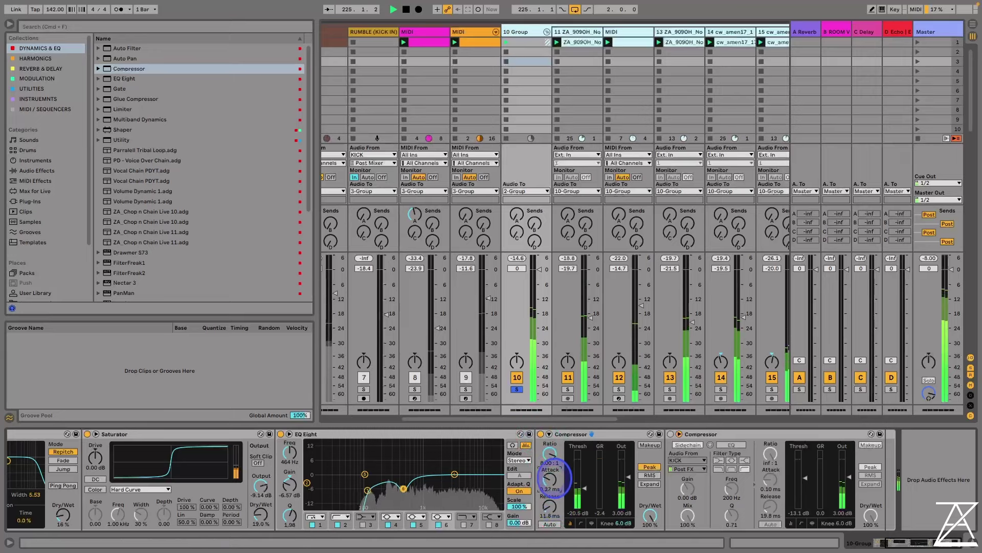
pyautogui.moveTo(553, 478); pyautogui.dragTo(552, 486)
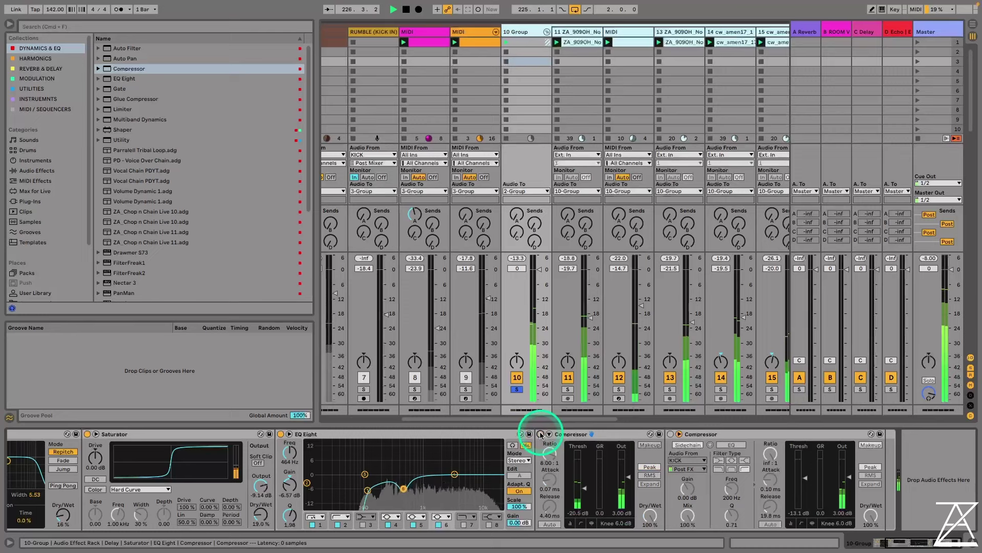
pyautogui.press('space')
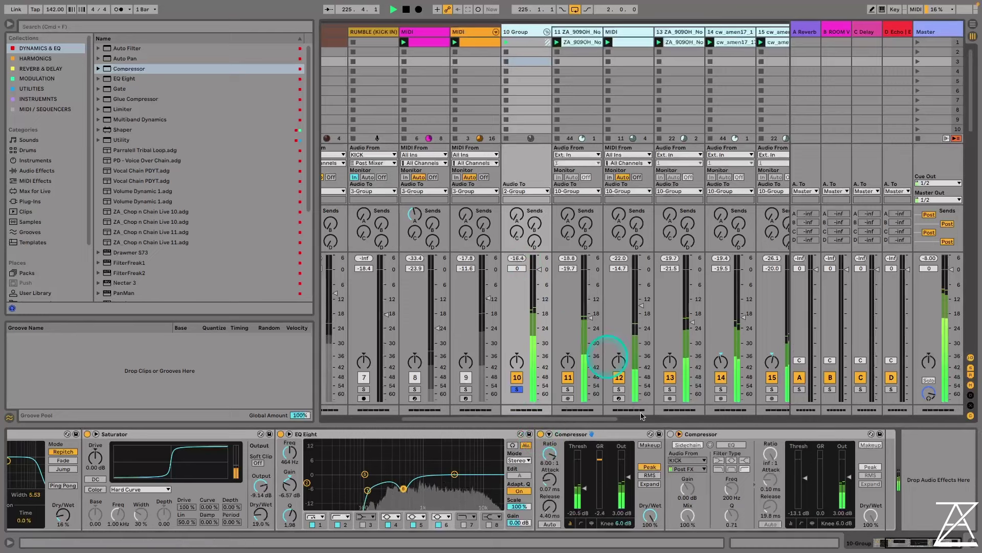
# Re-enable the kick-sidechained Compressor and set its threshold to -18.7 dB, attack to 0.02 ms and release to 11.8 ms
pyautogui.click(671, 434)
pyautogui.press('space')
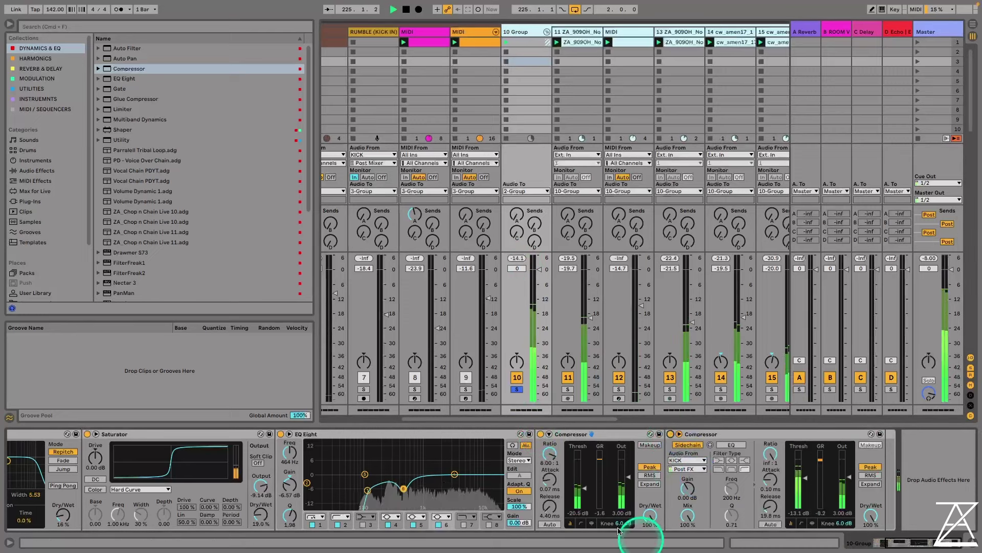
pyautogui.moveTo(805, 477); pyautogui.dragTo(771, 505)
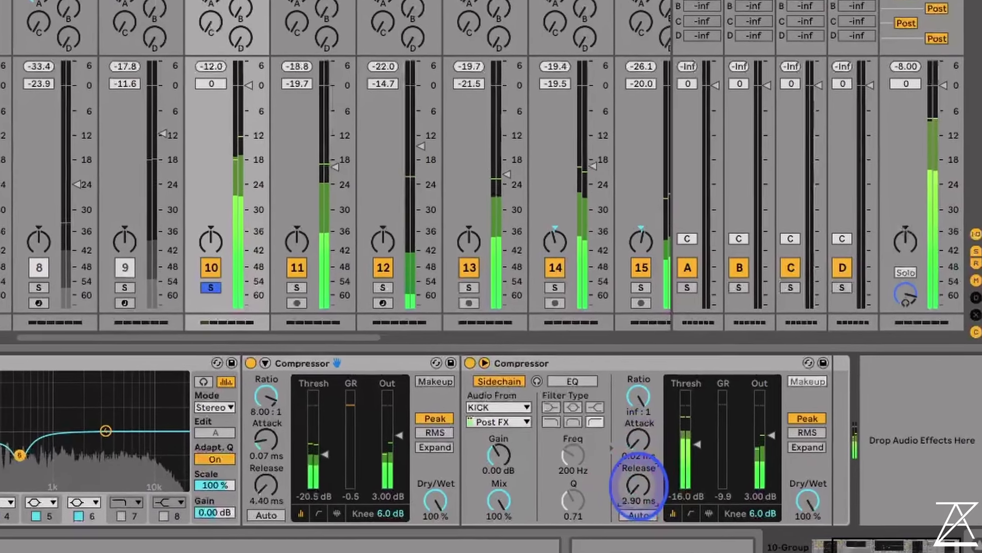
pyautogui.moveTo(639, 484); pyautogui.dragTo(637, 483)
pyautogui.click(730, 440)
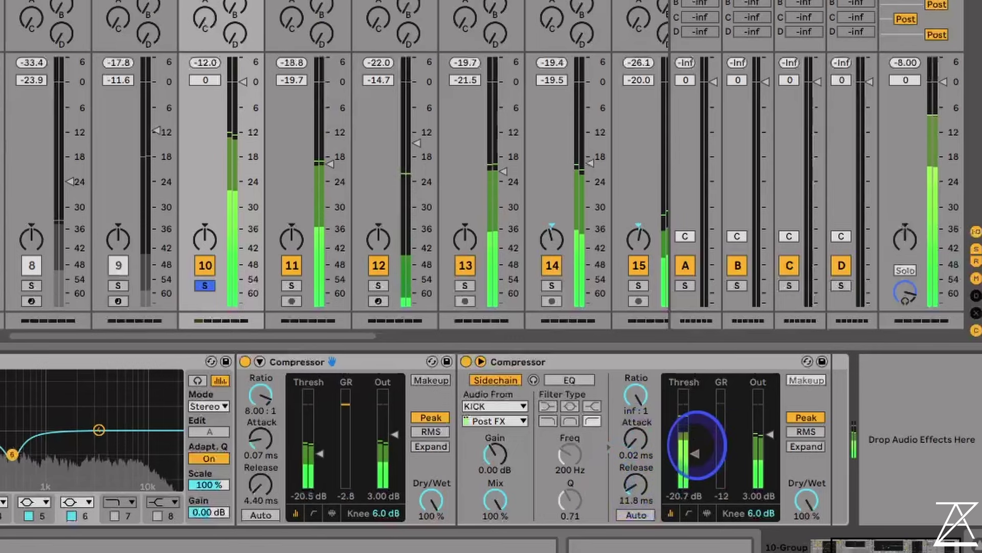
pyautogui.moveTo(697, 446); pyautogui.dragTo(697, 445)
# Unsolo group 10 to hear the full mix, and set the sidechained Compressor's output to 0.00 dB
pyautogui.click(205, 285)
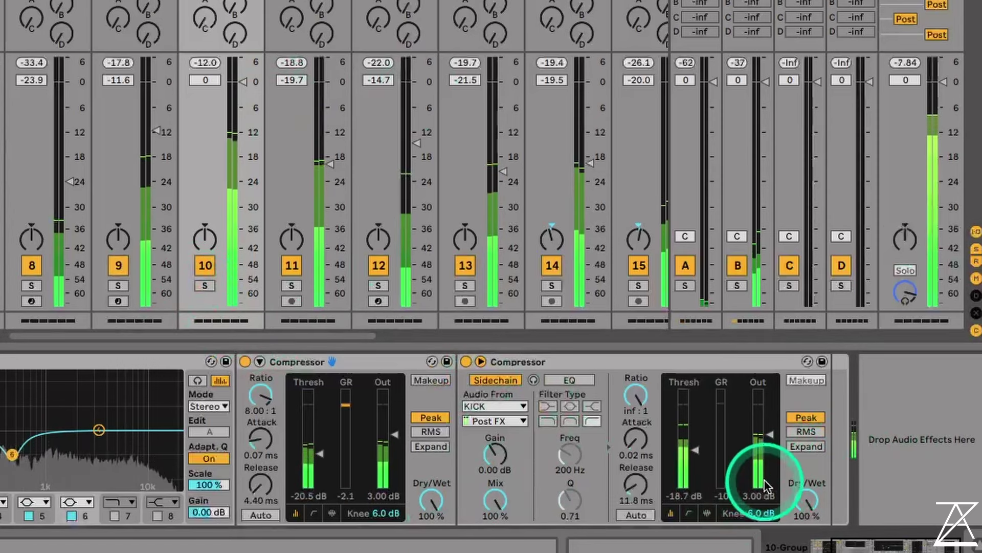
pyautogui.moveTo(766, 483); pyautogui.dragTo(766, 489)
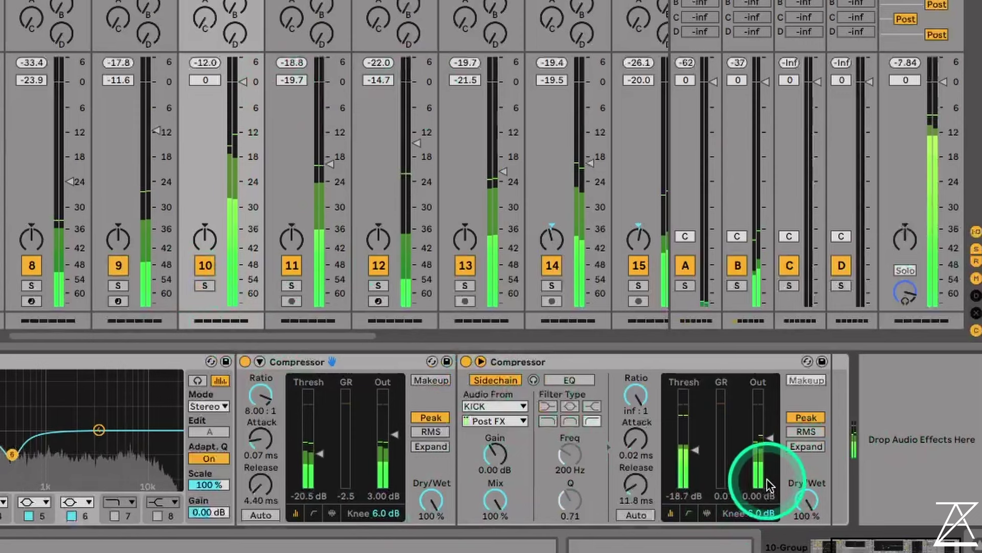
# Enlarge the mixer and lower group 10's volume to -9.8 dB against the rest of the mix
pyautogui.click(245, 81)
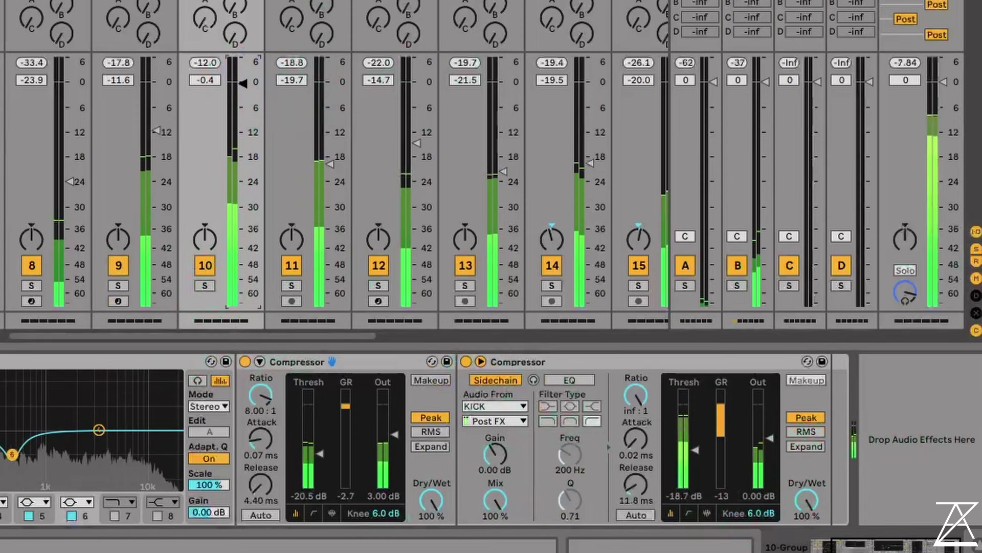
pyautogui.hscroll(6, 899, 417)
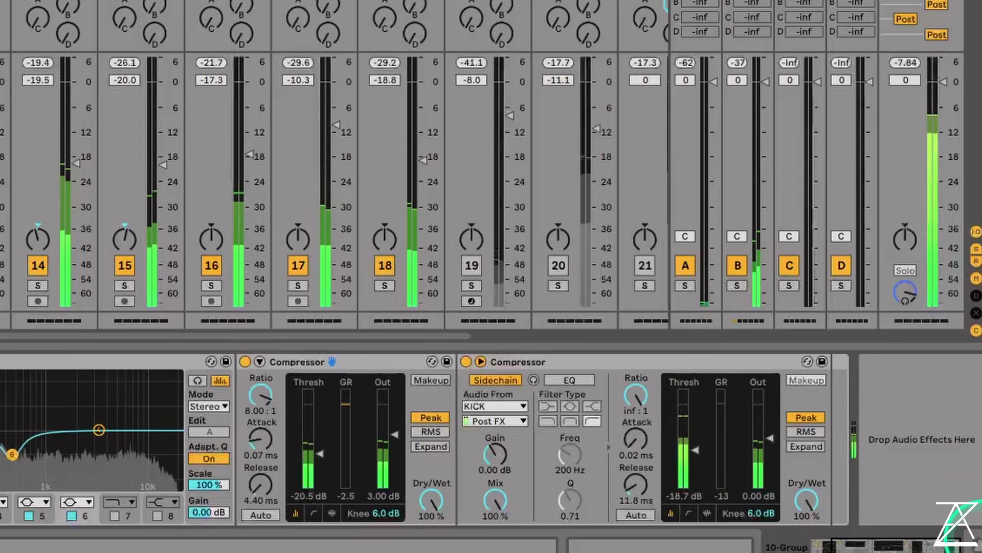
pyautogui.moveTo(711, 348); pyautogui.dragTo(711, 542)
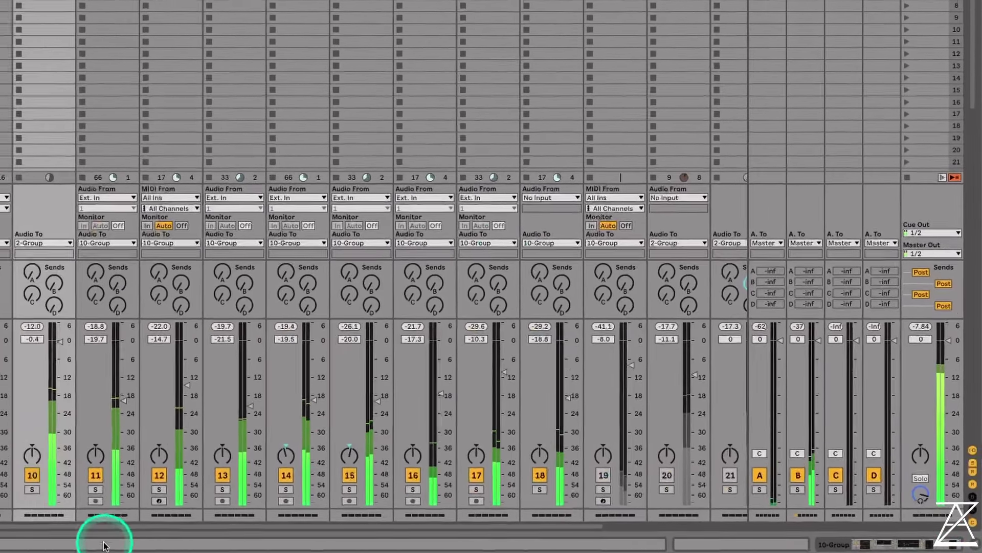
pyautogui.moveTo(0, 517); pyautogui.dragTo(0, 513)
pyautogui.moveTo(432, 374); pyautogui.dragTo(433, 380)
# Show the effect chain of the 3 Group
pyautogui.click(46, 26)
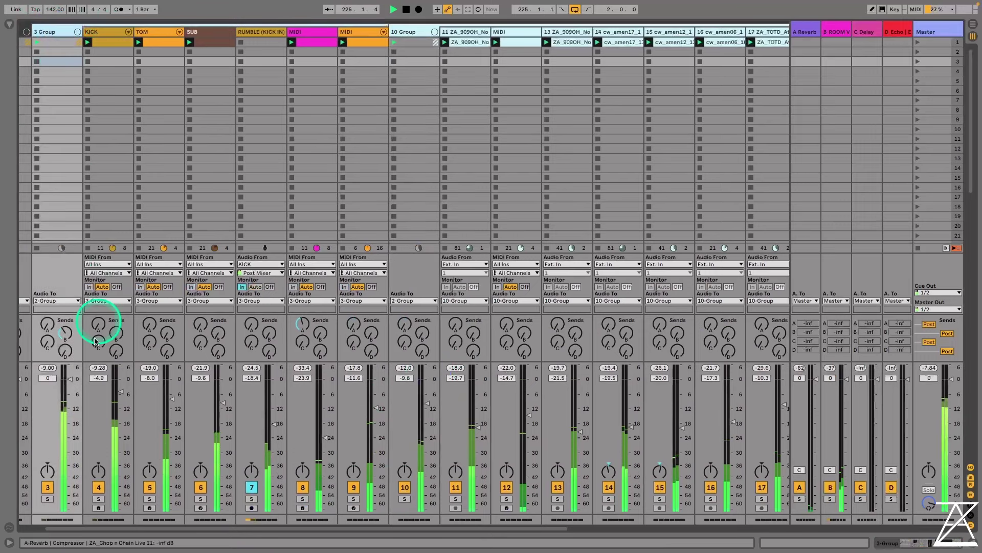
pyautogui.doubleClick(47, 27)
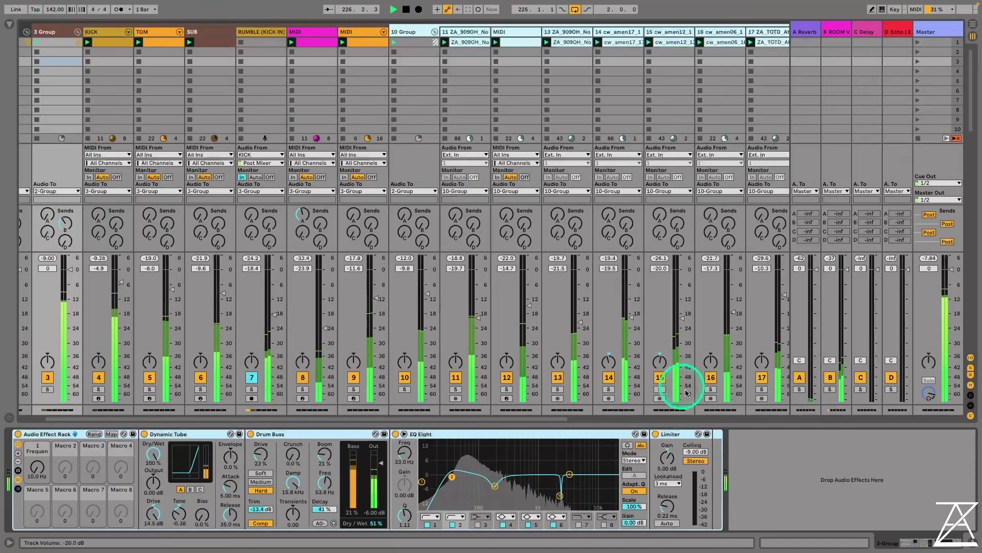
# Raise group 10's volume to -0.8 dB against the rest of the mix
pyautogui.click(23, 30)
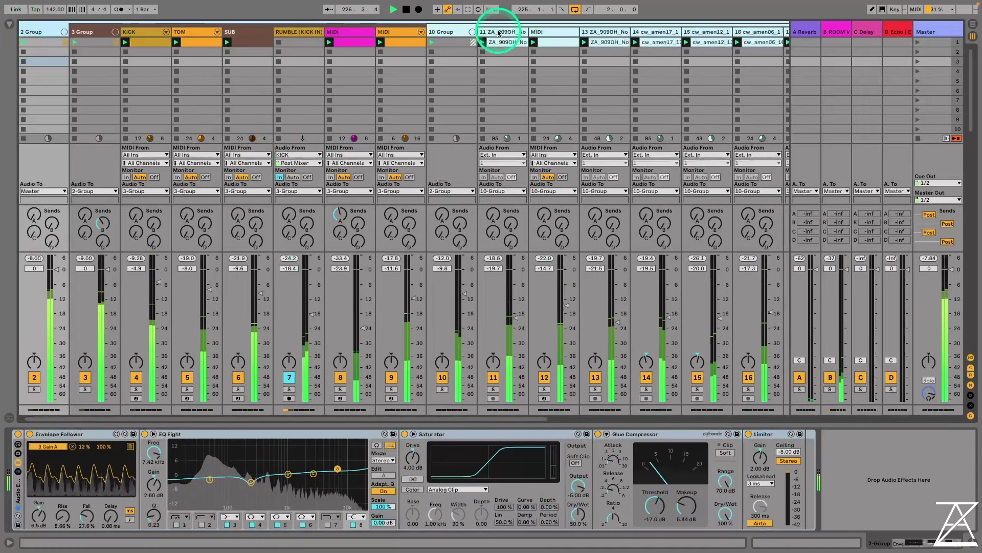
pyautogui.click(453, 32)
pyautogui.moveTo(465, 293); pyautogui.dragTo(465, 281)
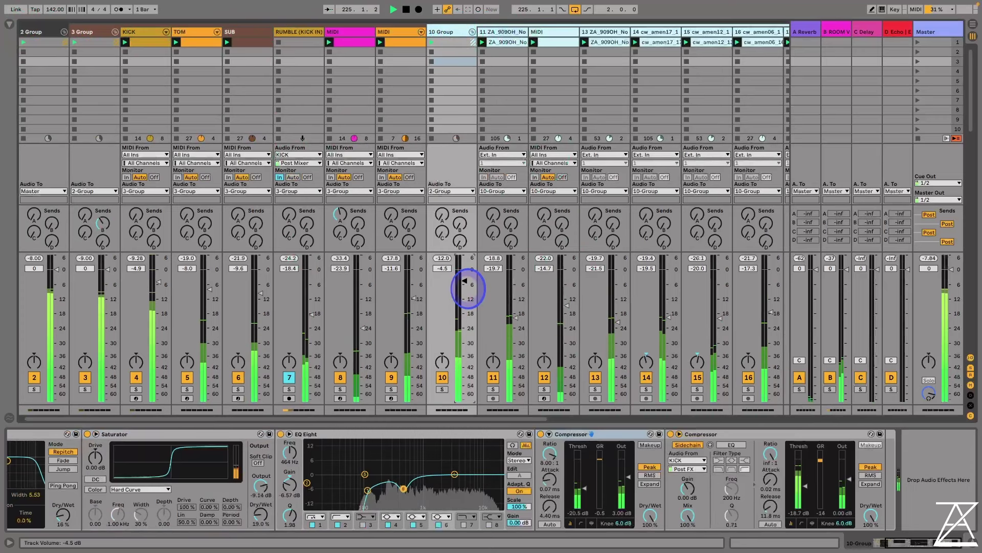
pyautogui.moveTo(465, 276); pyautogui.dragTo(464, 279)
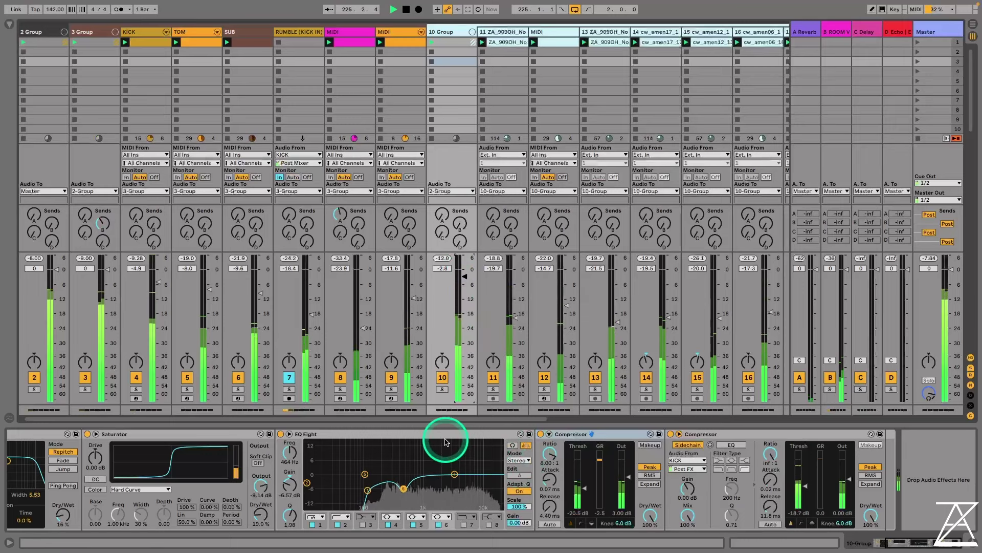
pyautogui.moveTo(468, 290); pyautogui.dragTo(469, 272)
pyautogui.click(494, 390)
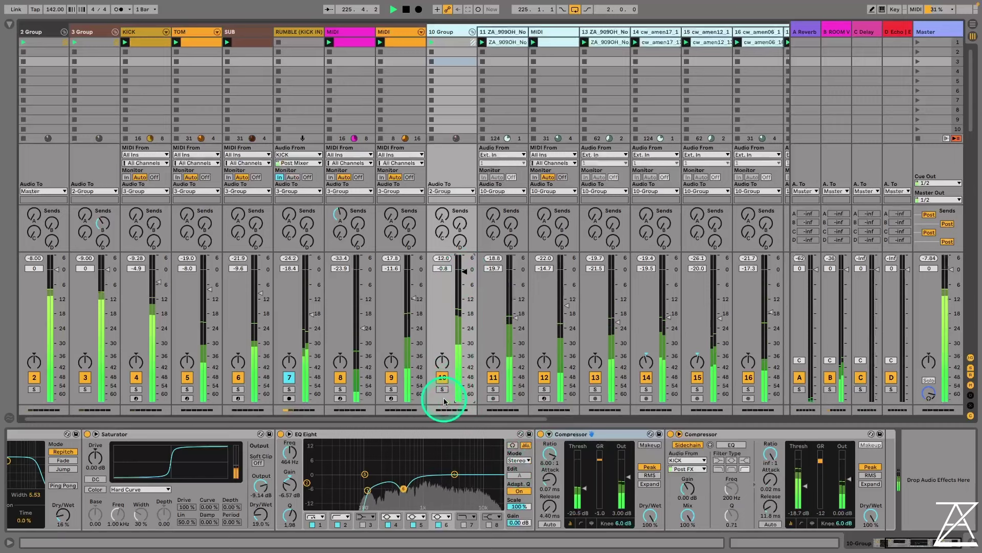
# Insert an audio track after group 10 and set its audio input to Resampling
pyautogui.click(472, 34)
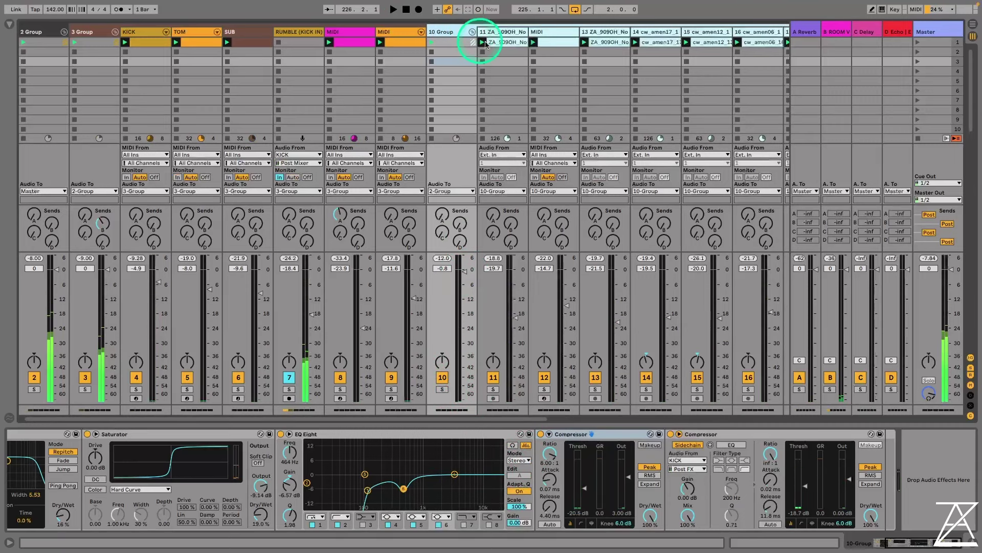
pyautogui.hotkey('ctrl', 't')
pyautogui.click(756, 156)
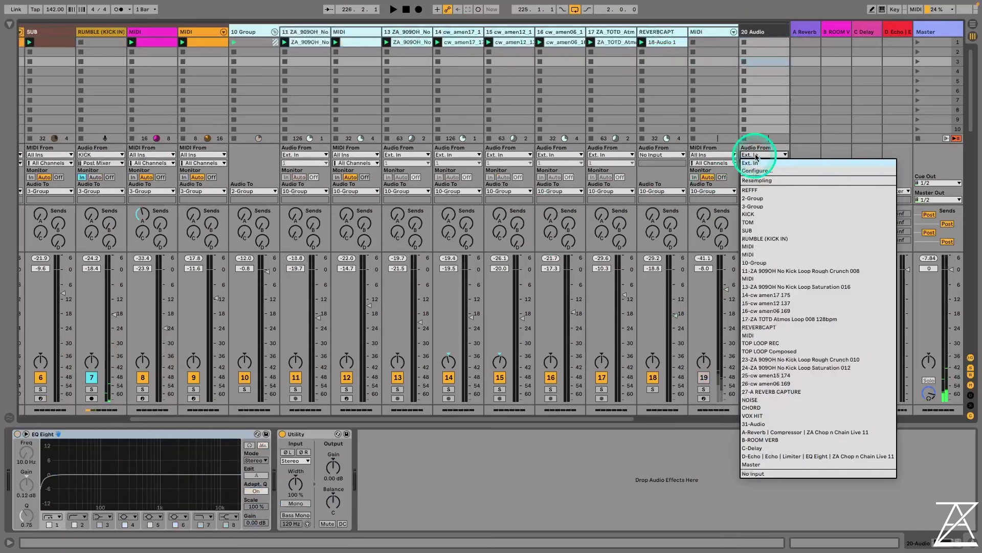
pyautogui.click(780, 180)
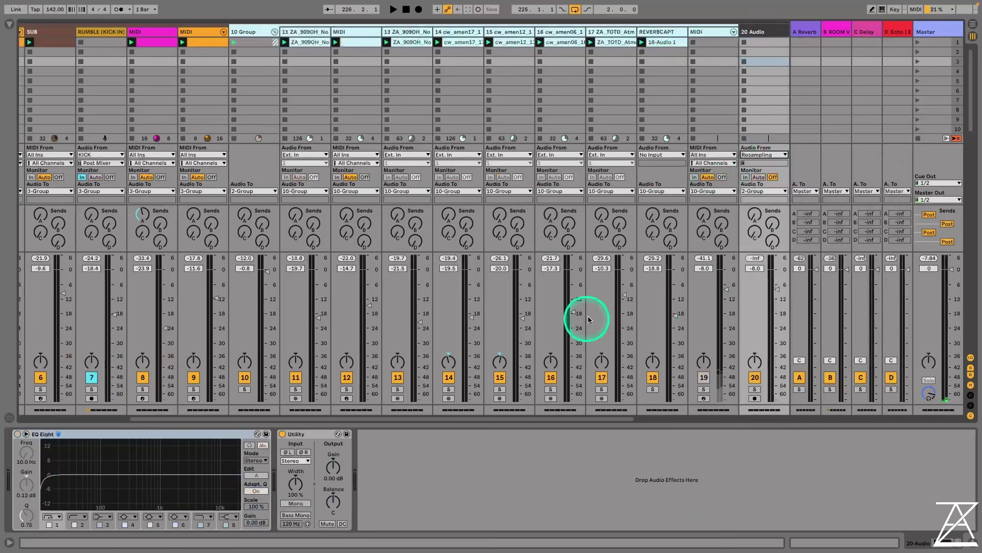
# Solo group 10 and play it back briefly to check the signal for resampling
pyautogui.click(246, 389)
pyautogui.click(285, 123)
pyautogui.press('space')
pyautogui.click(716, 218)
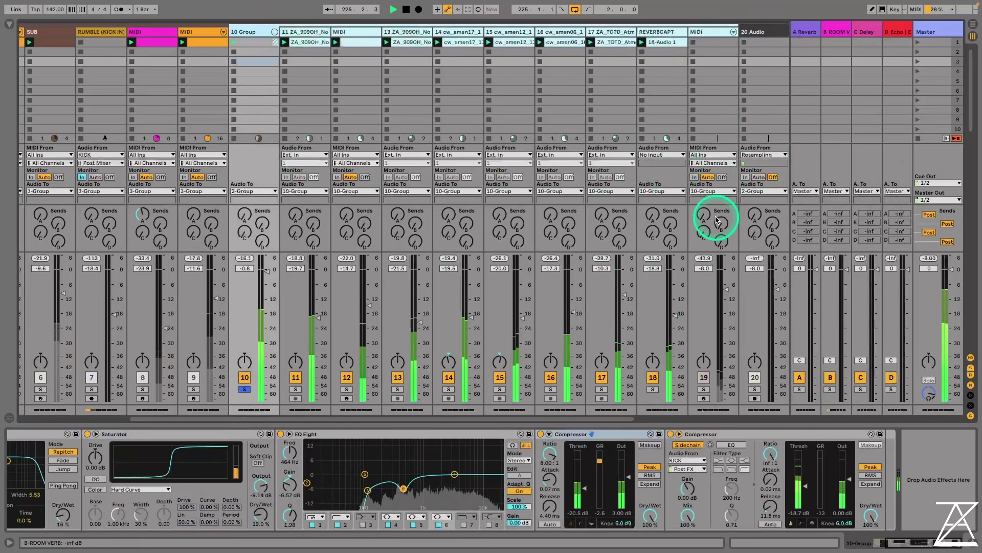
pyautogui.press('space')
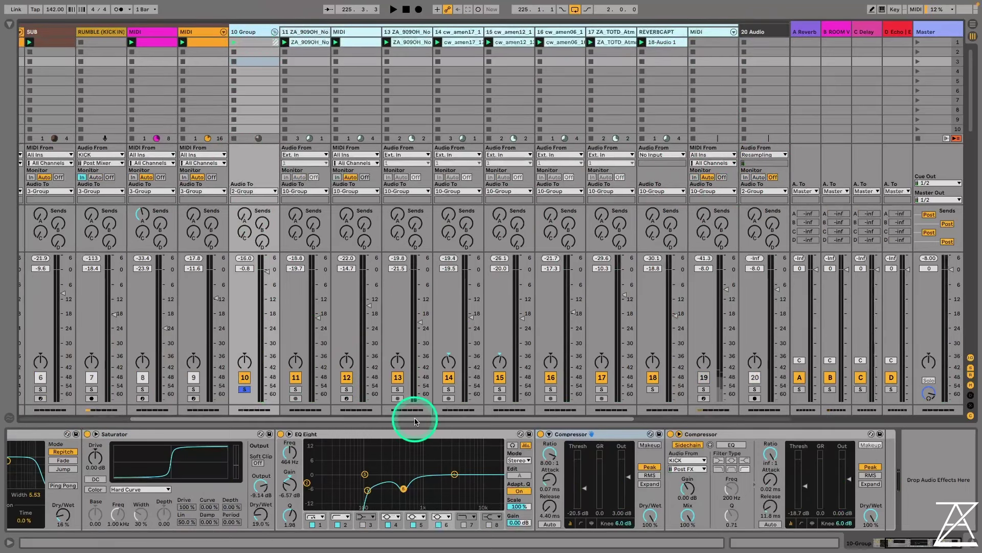
# Switch off the Audio Effect Rack on the 2 Group
pyautogui.moveTo(415, 421); pyautogui.dragTo(147, 410)
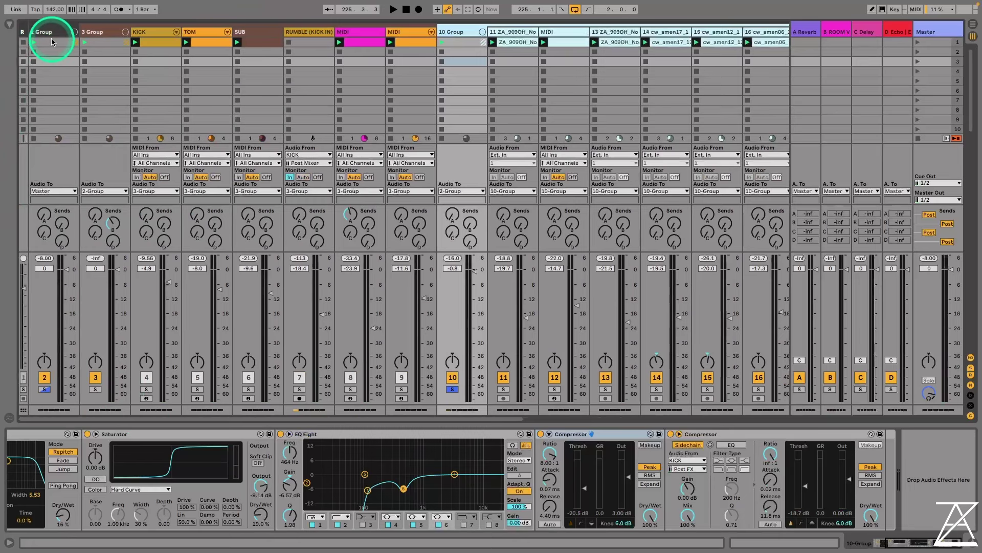
pyautogui.click(51, 34)
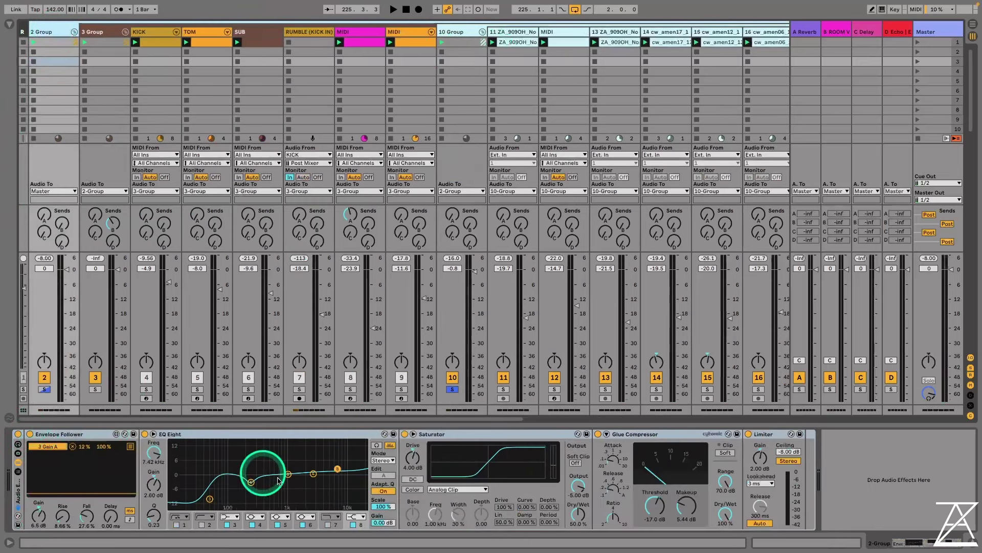
pyautogui.click(19, 435)
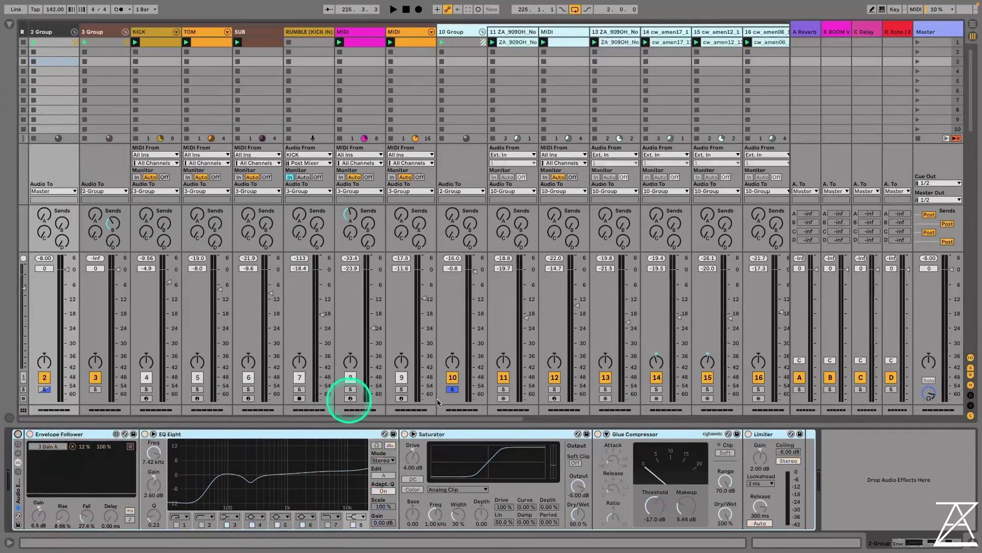
# Arm the new audio track 20 and record the soloed group 10 into its first clip slot
pyautogui.moveTo(402, 419); pyautogui.dragTo(509, 421)
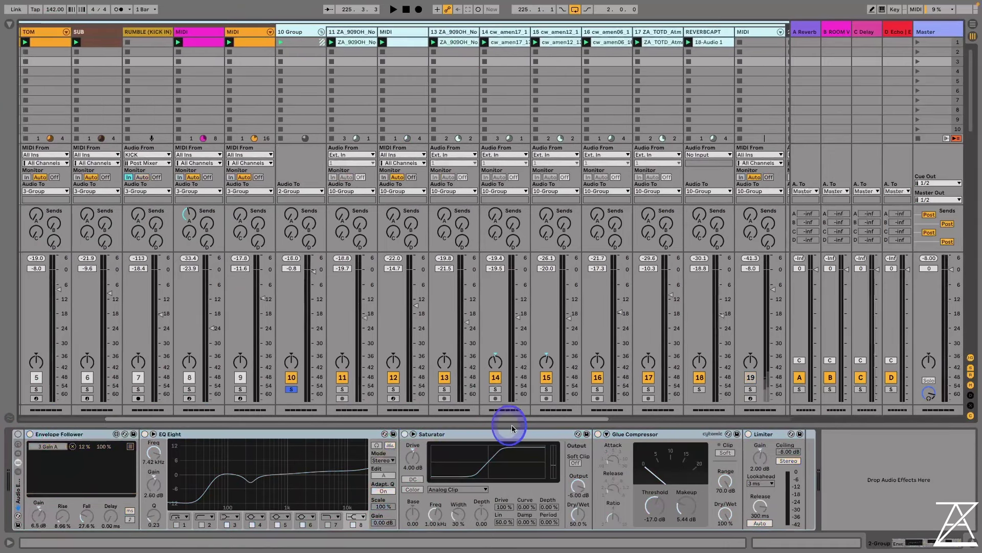
pyautogui.click(750, 398)
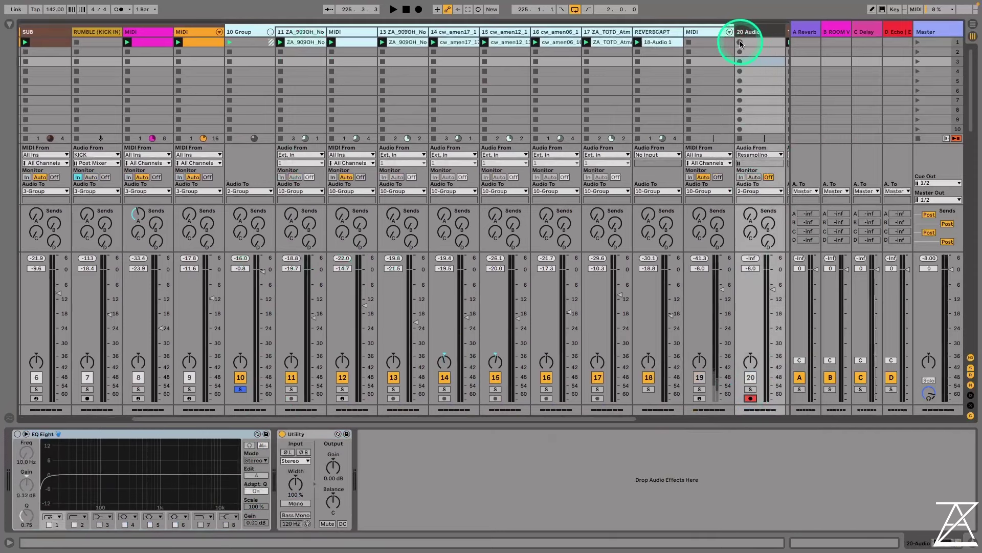
pyautogui.click(740, 45)
pyautogui.click(761, 42)
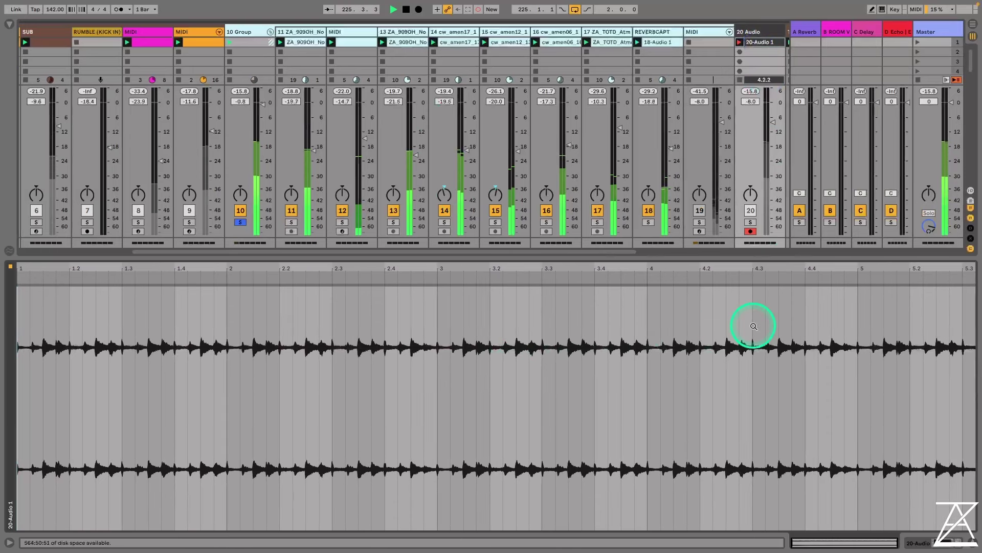
pyautogui.press('space')
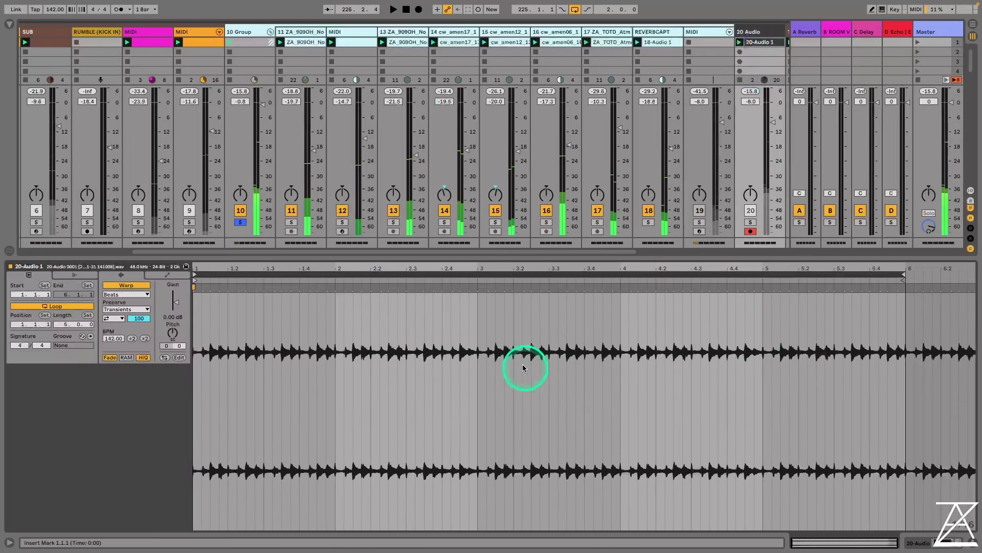
# Loop the recorded clip over the two bars from 3.1.1 to 5.1.1 and set its gain to 12.8 dB
pyautogui.moveTo(476, 330); pyautogui.dragTo(763, 352)
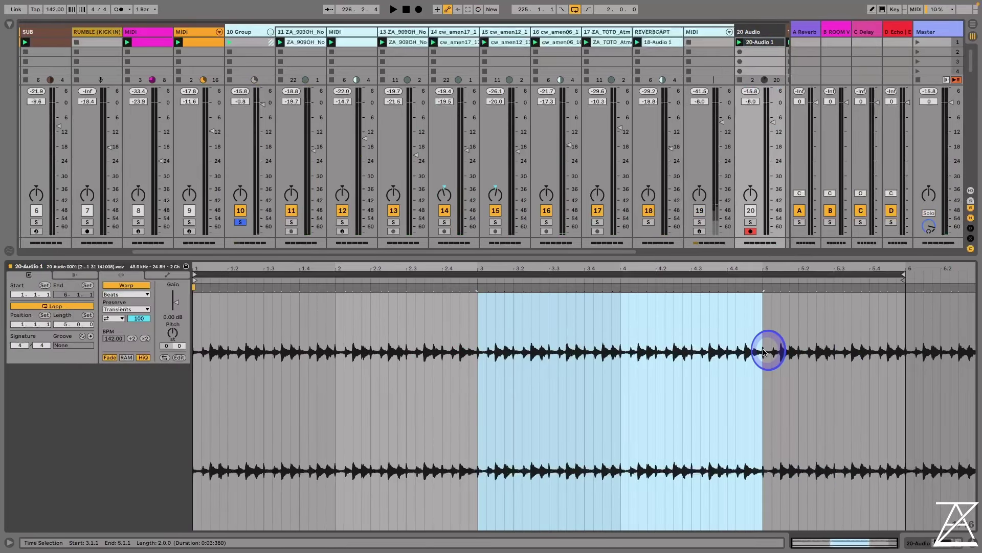
pyautogui.press('super+l')
pyautogui.click(764, 28)
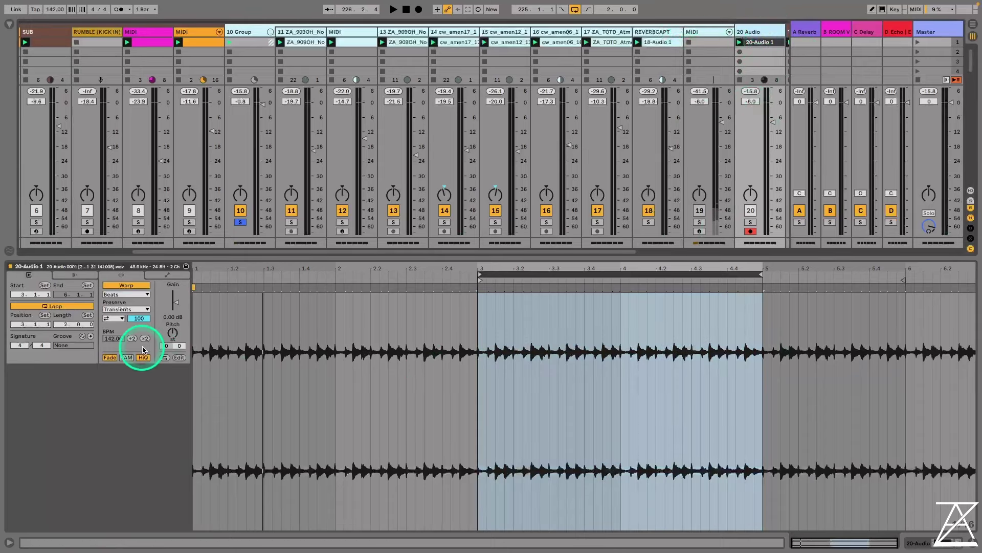
pyautogui.moveTo(173, 313); pyautogui.dragTo(179, 317)
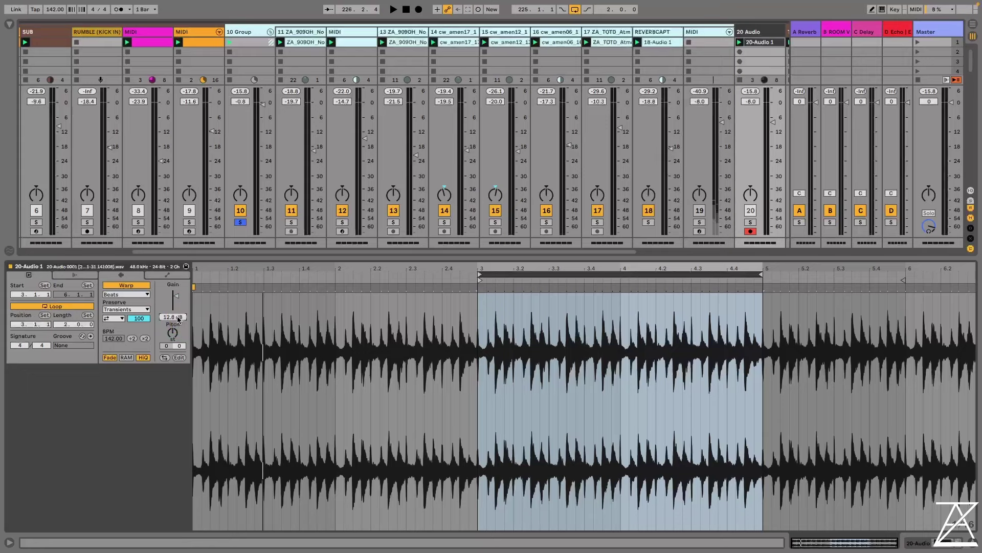
pyautogui.click(761, 44)
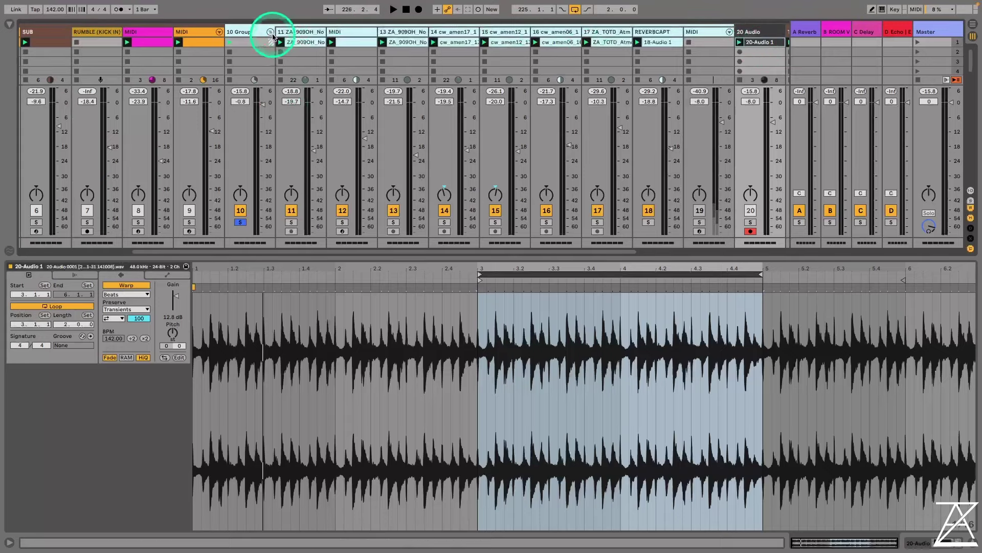
# Collapse group 10 and lower track 20's volume to -21.0 dB, with group 10 unsoloed and deactivated
pyautogui.click(271, 32)
pyautogui.click(956, 535)
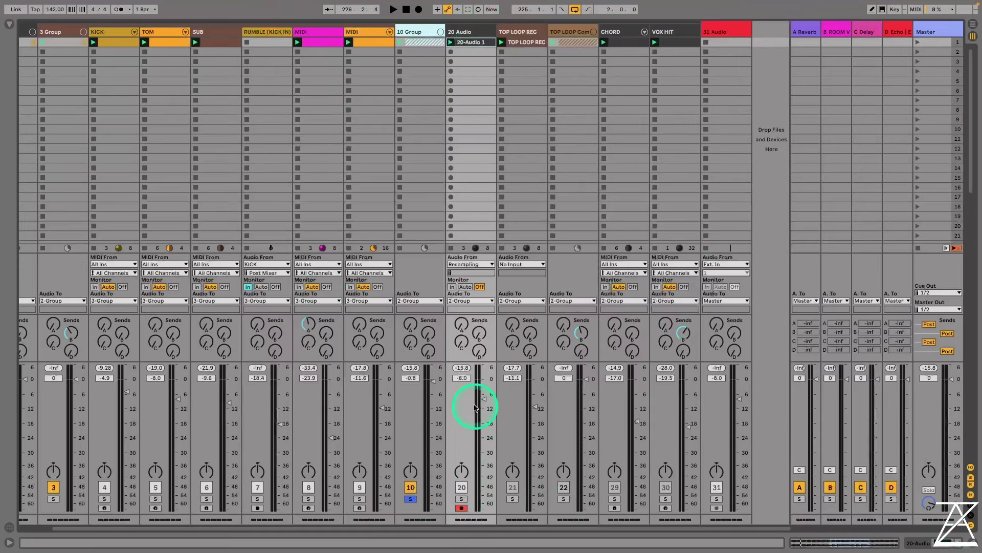
pyautogui.moveTo(477, 401); pyautogui.dragTo(484, 430)
pyautogui.click(411, 499)
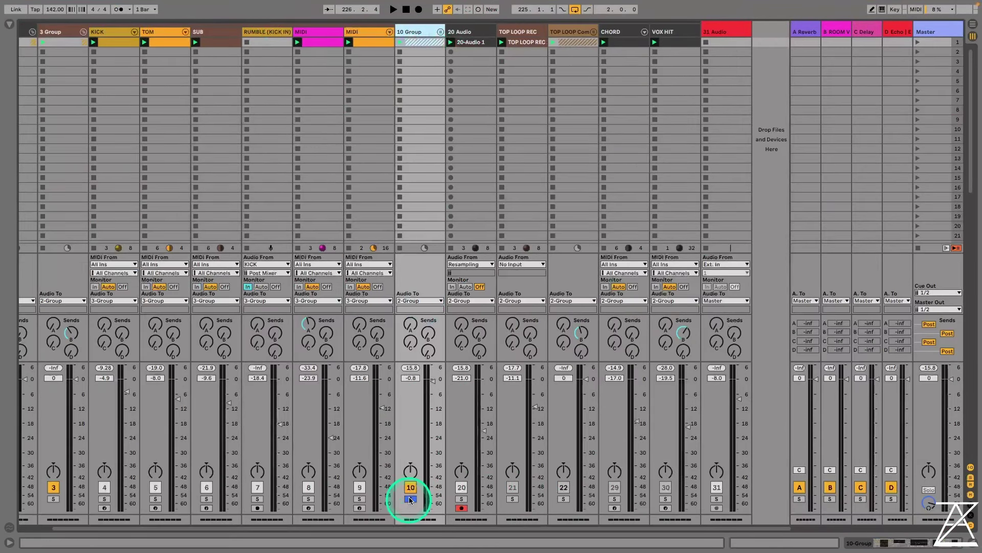
pyautogui.click(411, 499)
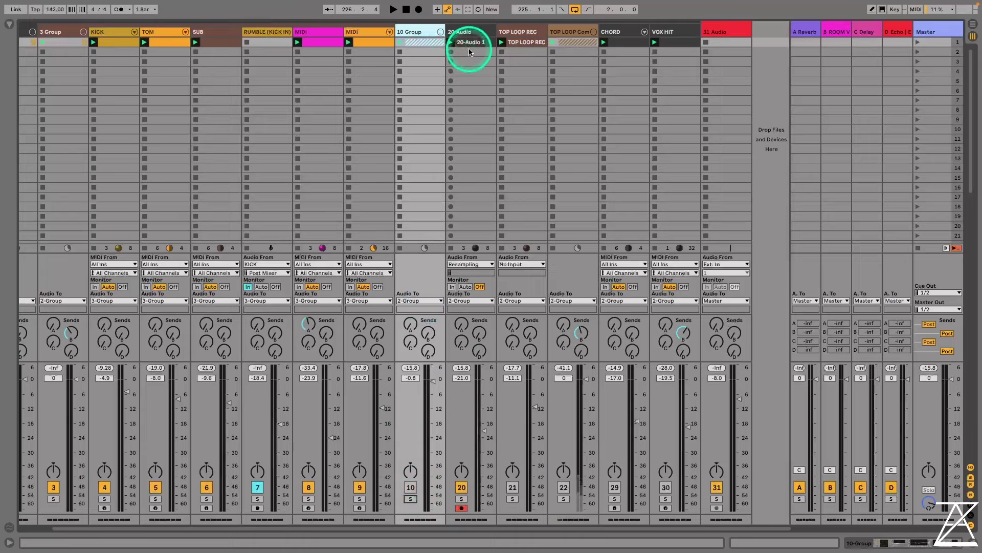
# Colour track 20 gold and assign the track colour to its clip
pyautogui.rightClick(473, 33)
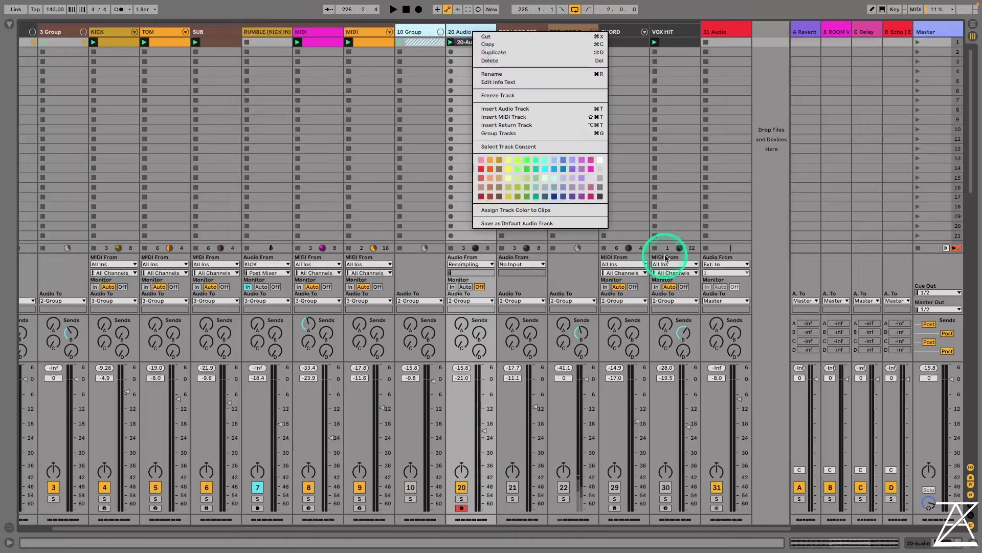
pyautogui.press('Escape')
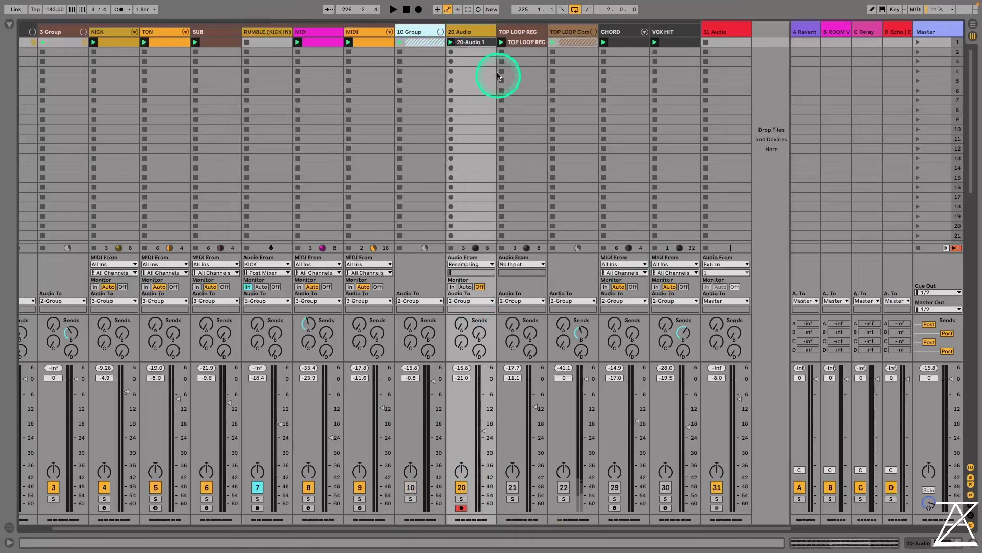
pyautogui.rightClick(471, 34)
pyautogui.click(530, 212)
pyautogui.click(465, 43)
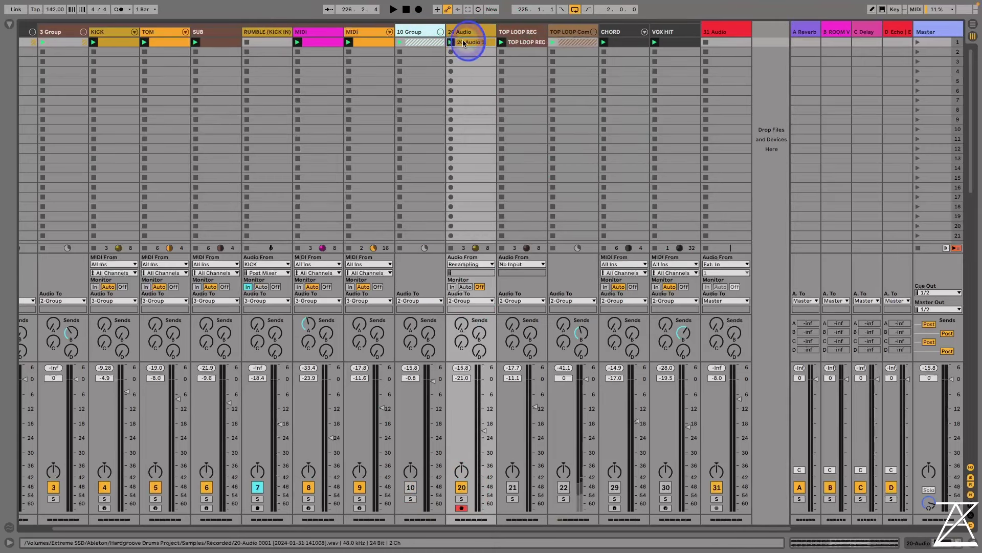
# Launch the resampled clip in the full mix and raise track 20's volume to -12.5 dB
pyautogui.click(420, 33)
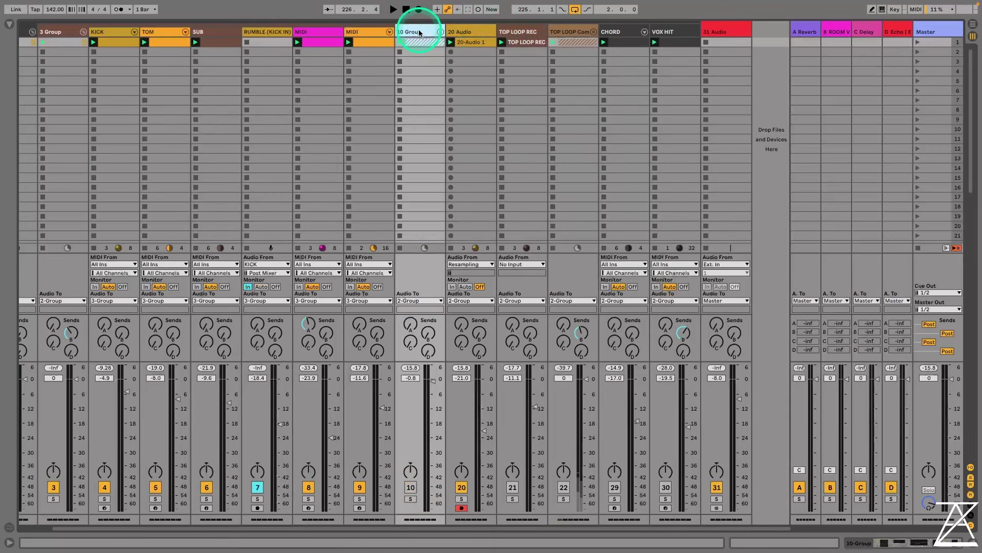
pyautogui.click(441, 33)
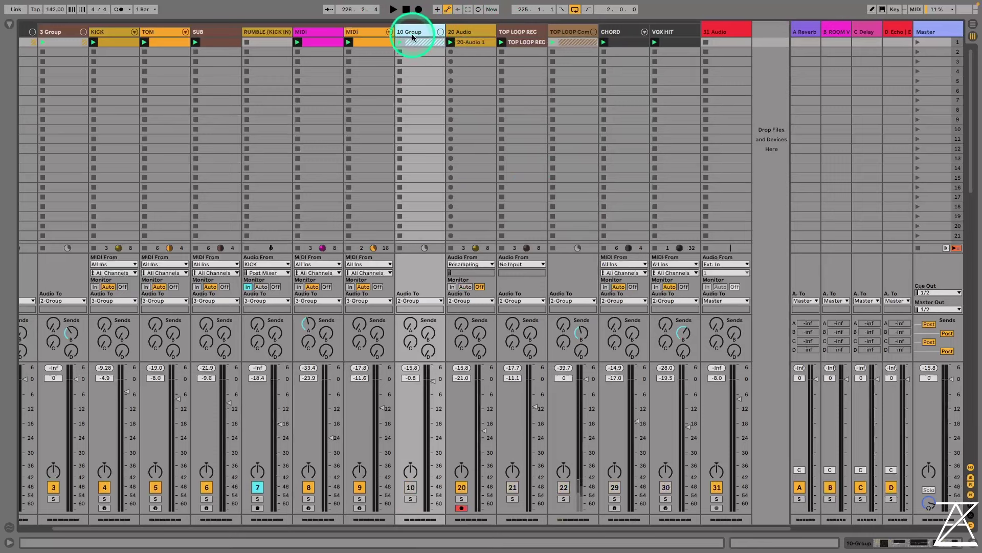
pyautogui.click(452, 42)
pyautogui.moveTo(481, 431); pyautogui.dragTo(481, 410)
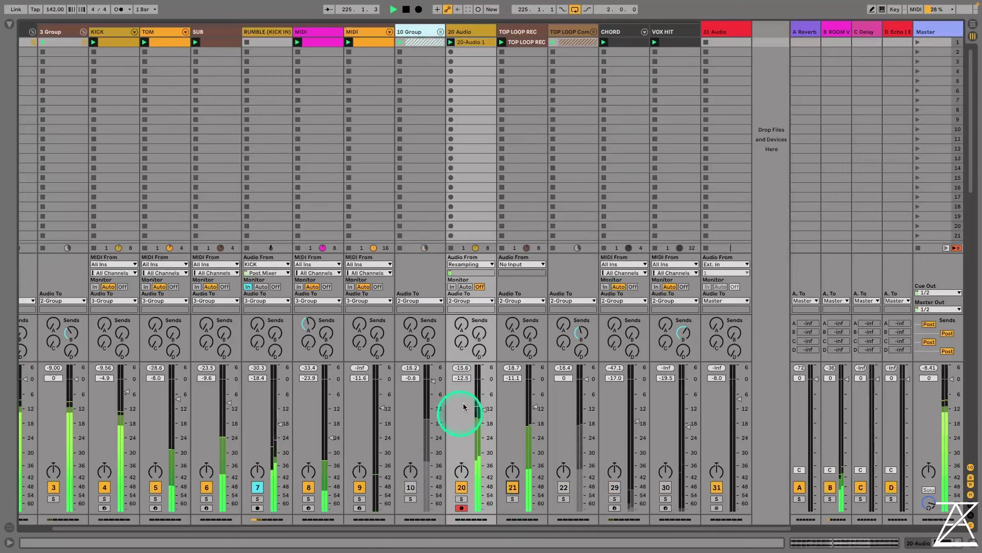
pyautogui.click(532, 408)
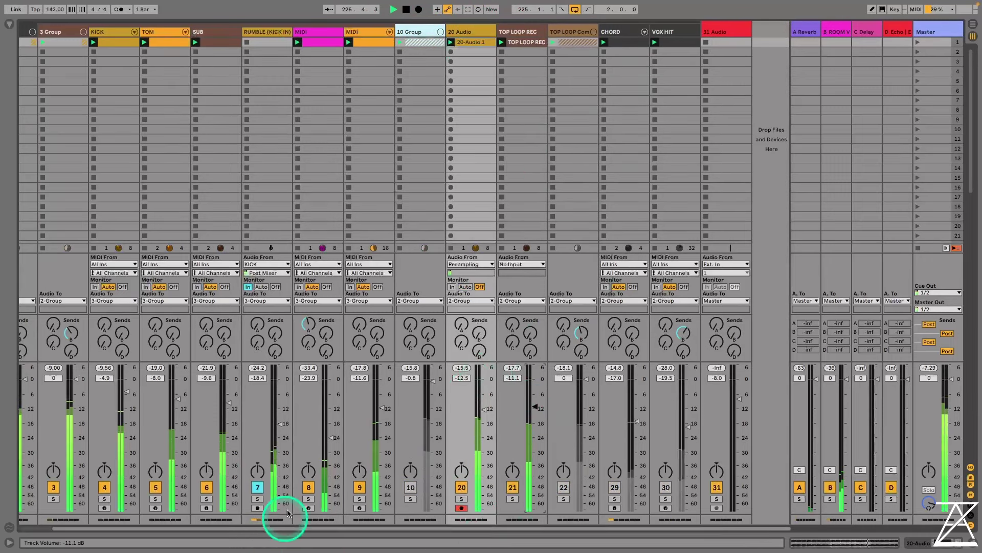
# Raise the SUB track's volume to -9.0 dB and show the RUMBLE (KICK IN) track's effect chain
pyautogui.click(229, 403)
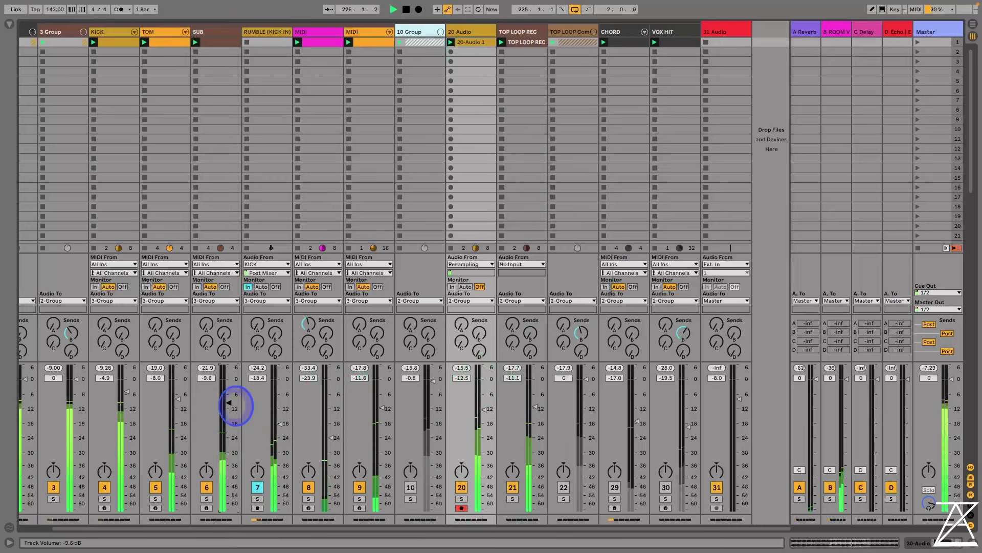
pyautogui.moveTo(229, 402); pyautogui.dragTo(229, 401)
pyautogui.click(267, 33)
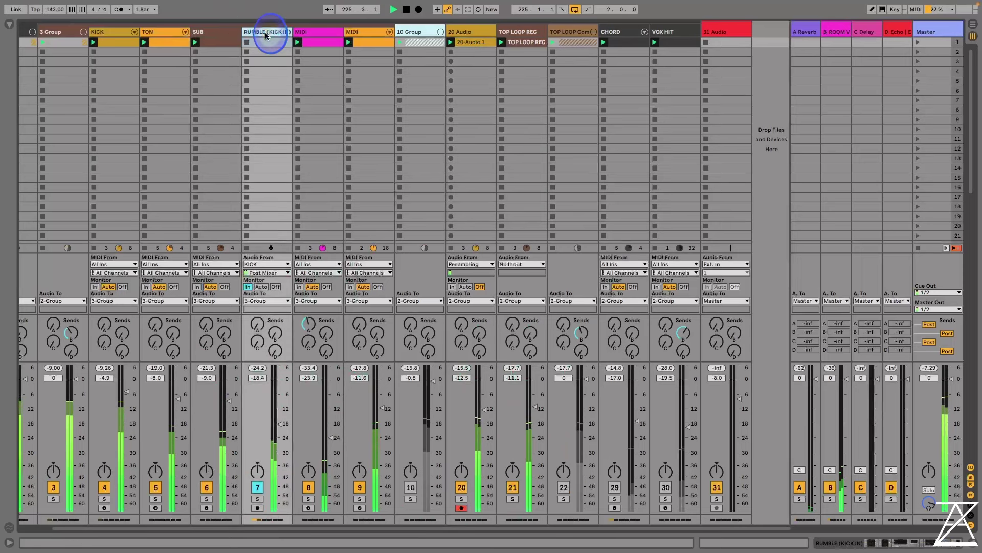
pyautogui.click(267, 33)
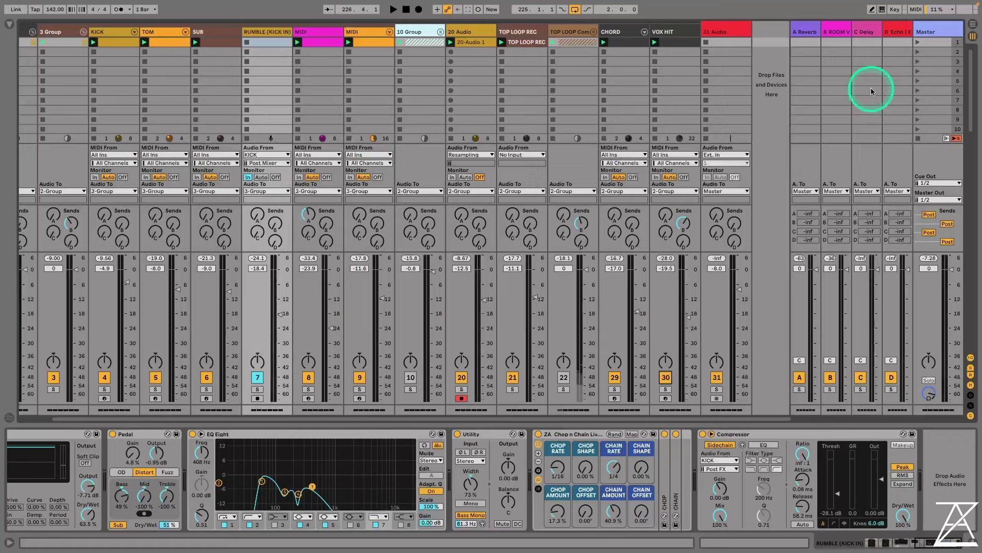
# Show the CHORD track's effect chain and raise the VOX HIT track's volume to -15.0 dB
pyautogui.click(628, 43)
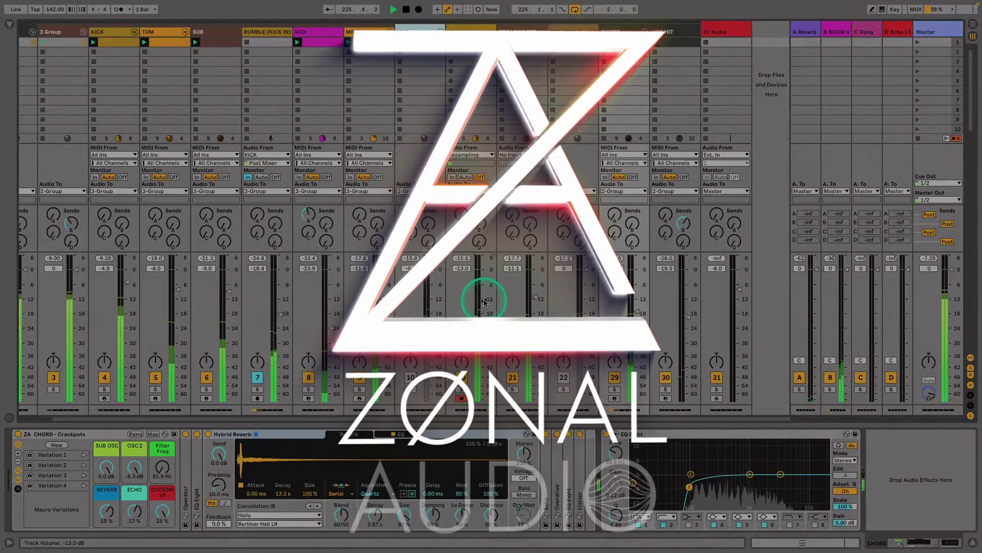
pyautogui.moveTo(700, 312); pyautogui.dragTo(695, 307)
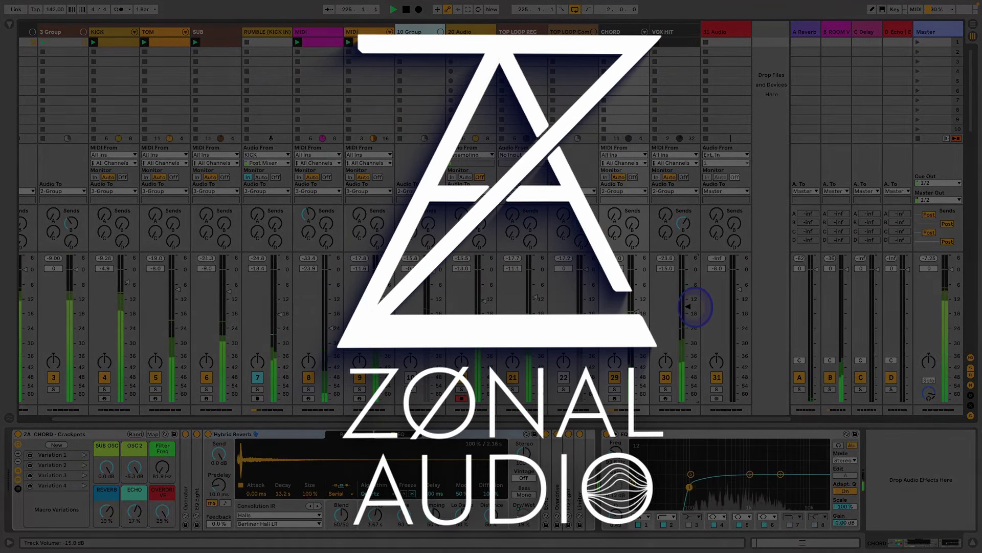